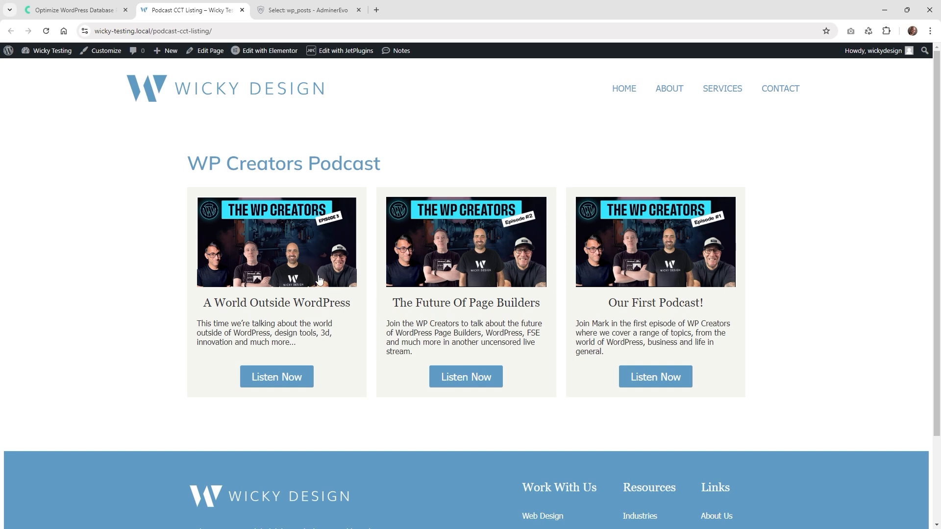
Review the article's section on CPT performance drawbacks, highlighting the wp_posts and wp_postmeta table names.
key("ctrl+shift+Tab")
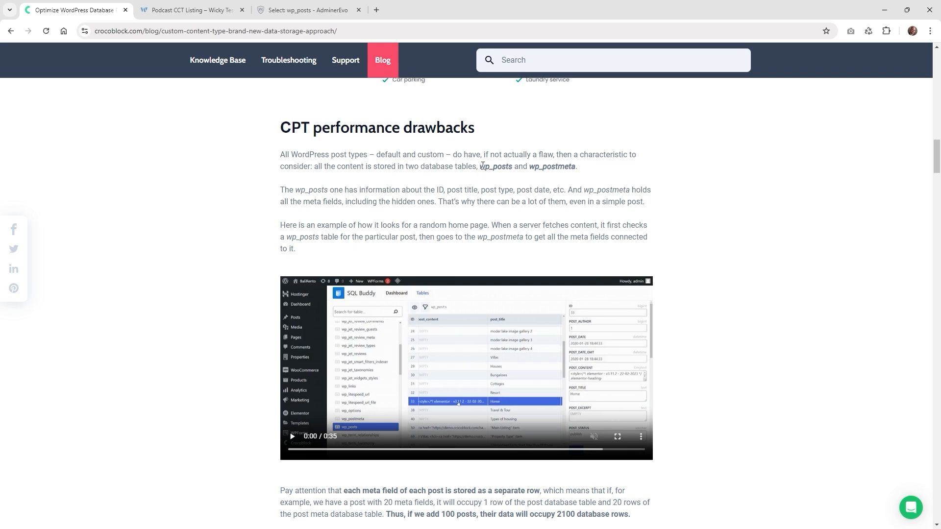
left_click_drag(479, 167, 576, 165)
left_click(559, 179)
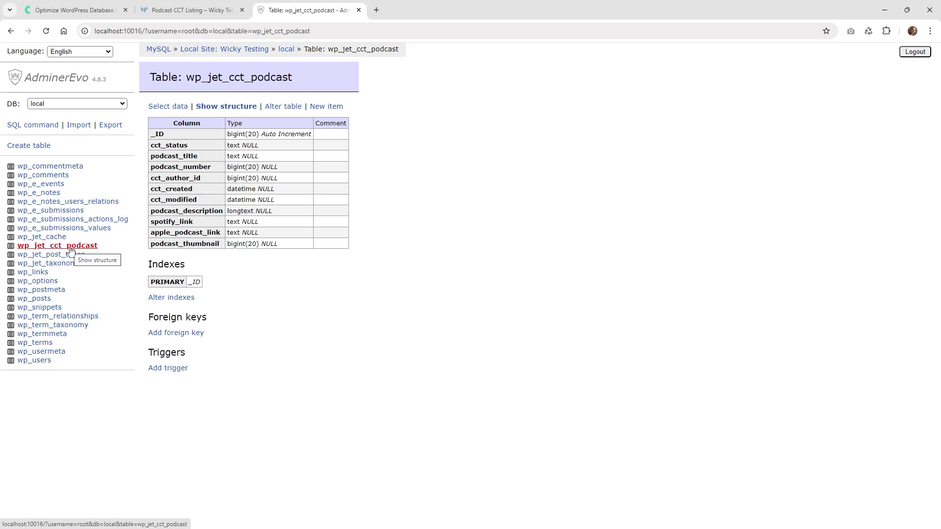
View the rows stored in the wp_jet_cct_podcast table in AdminerEvo and check its columns.
left_click(174, 106)
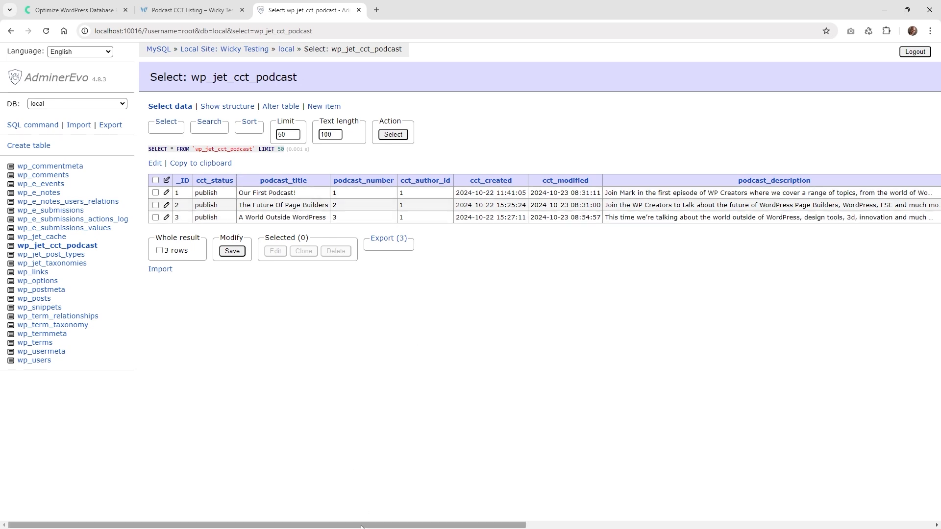
mouse_move(363, 524)
left_mouse_down()
mouse_move(777, 524)
mouse_move(362, 526)
left_mouse_up()
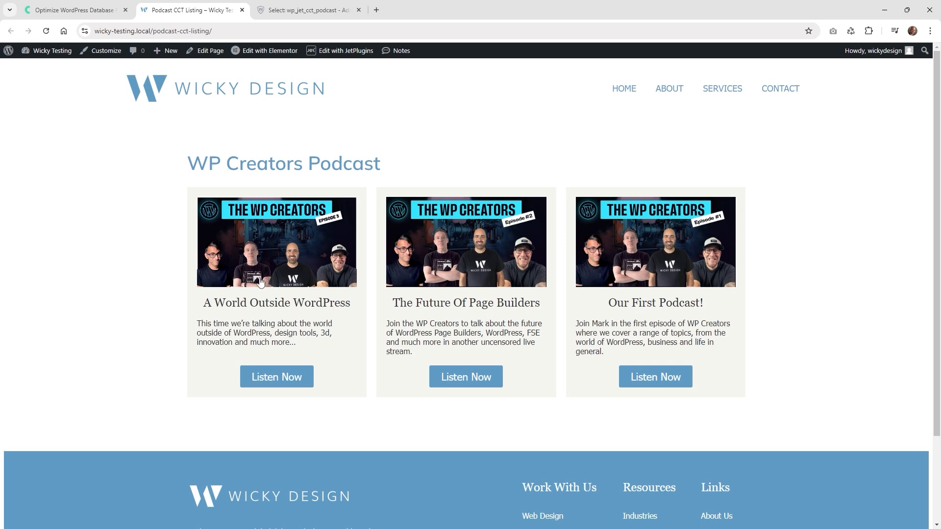
On the podcast listing page, preview and close the listening popups for "A World Outside WordPress" and "The Future Of Page Builders".
left_click(336, 277)
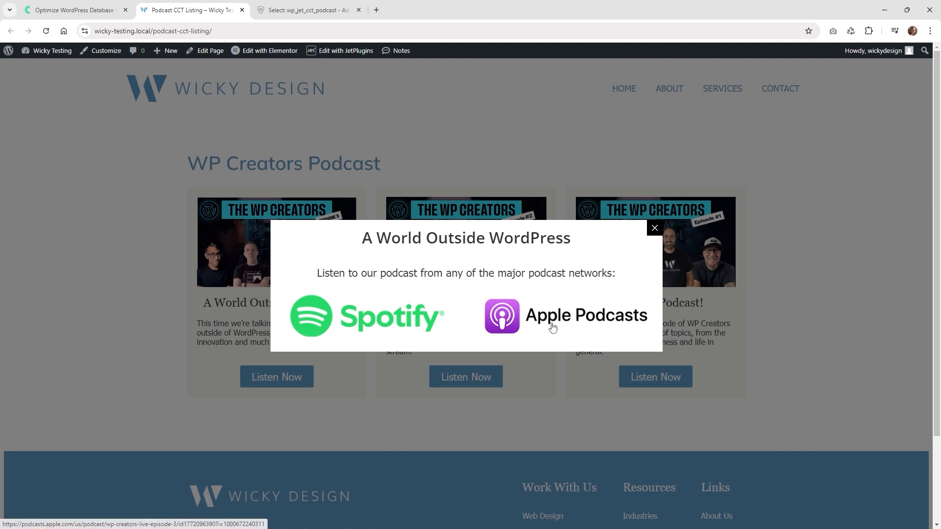
left_click(845, 278)
left_click(466, 260)
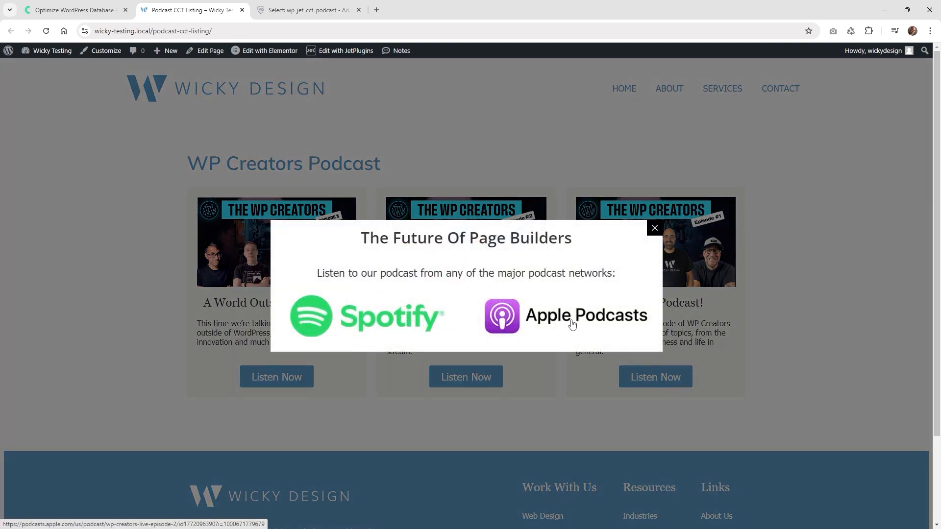
left_click(822, 298)
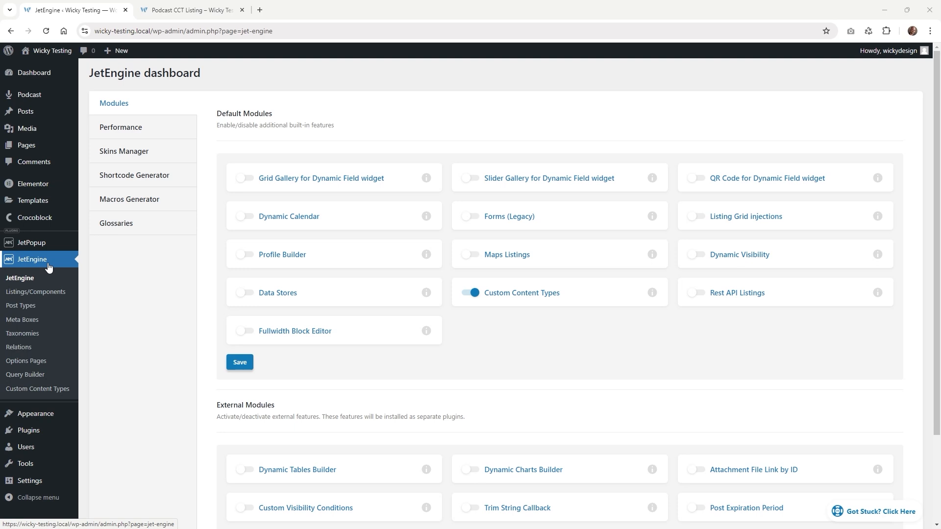
View JetEngine's custom content types list and open the "Our First Podcast!" podcast item to examine its title.
left_click(27, 262)
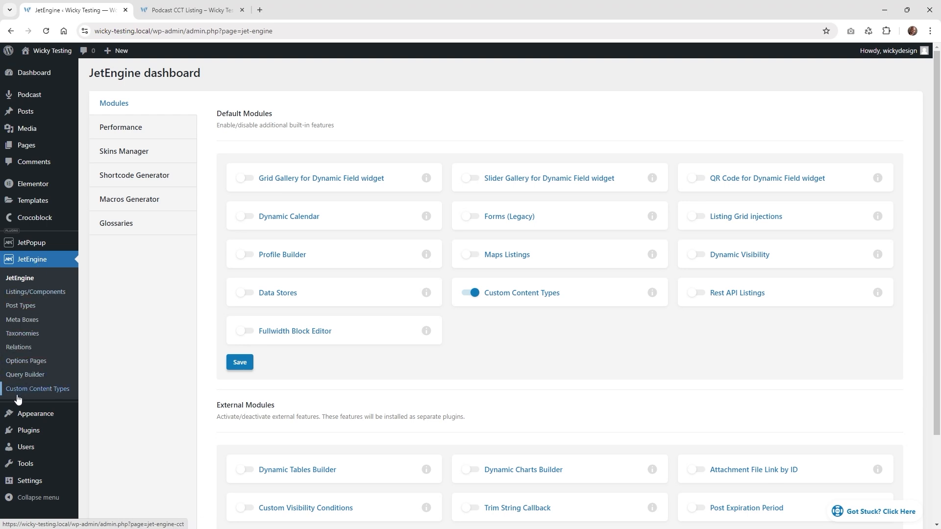
left_click(40, 392)
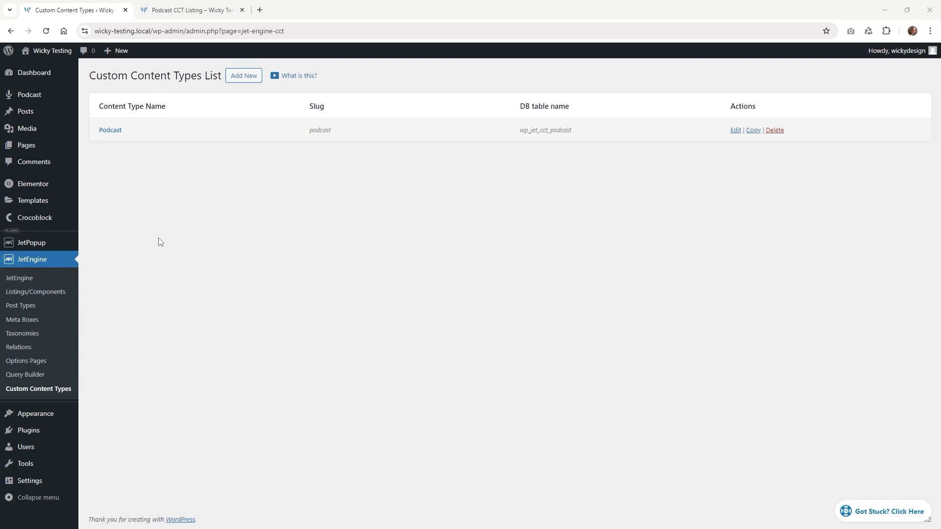
left_click(43, 96)
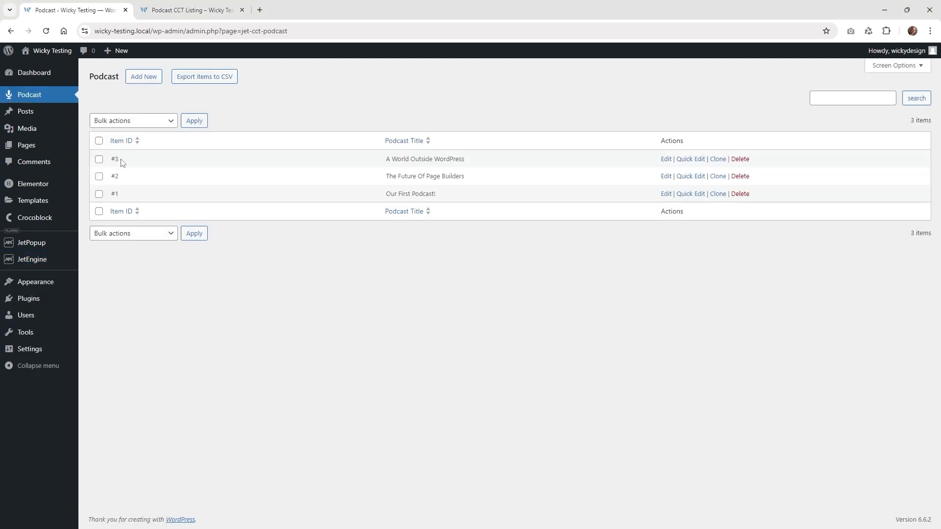
left_click(665, 194)
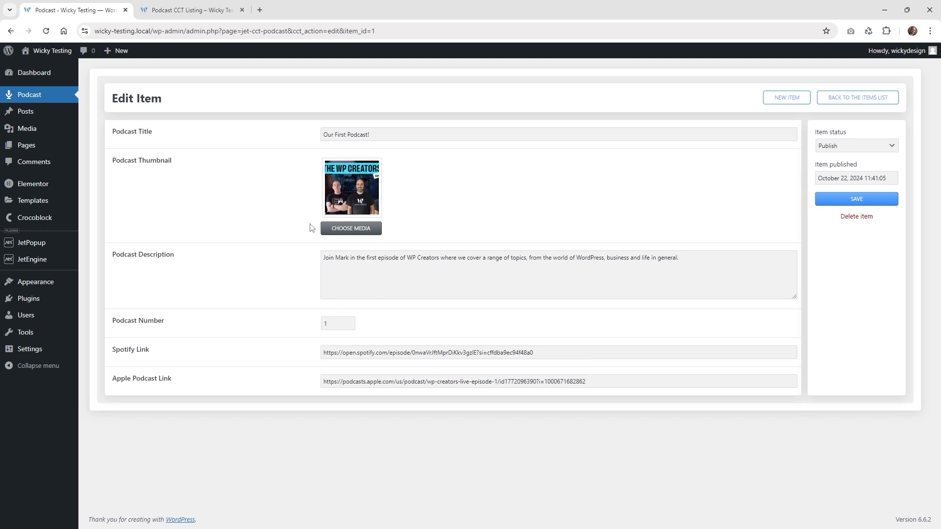
left_click(360, 133)
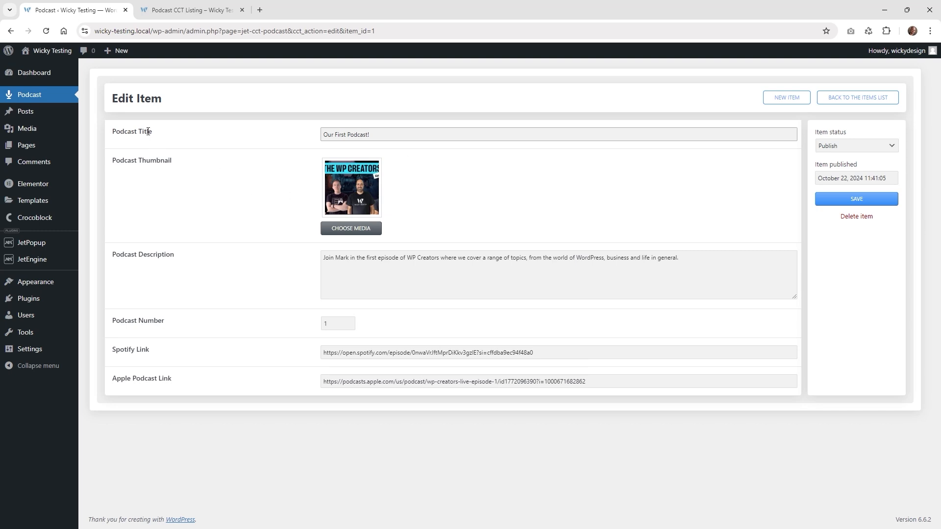
Compare the podcast item's title, thumbnail and description fields with the cards on the front-end listing page.
mouse_move(341, 193)
left_click(191, 10)
left_click(98, 10)
left_click(191, 10)
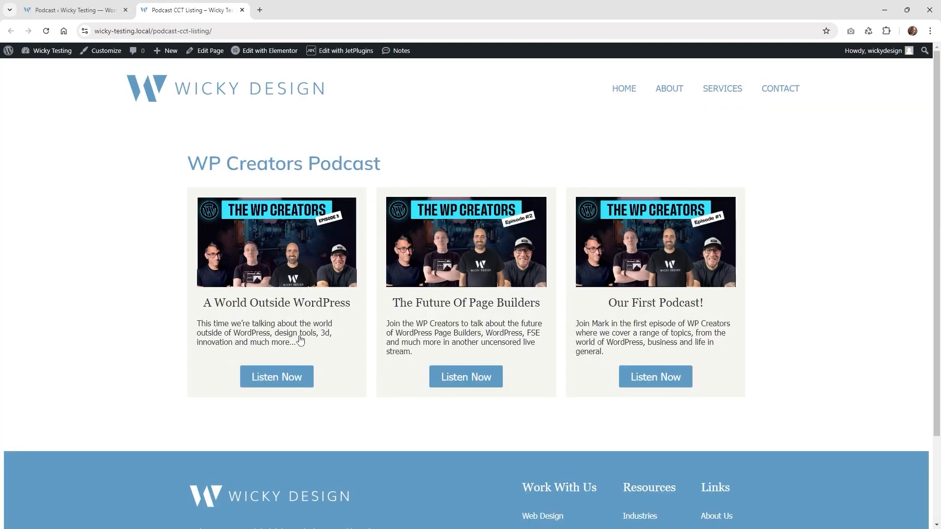
left_click(72, 6)
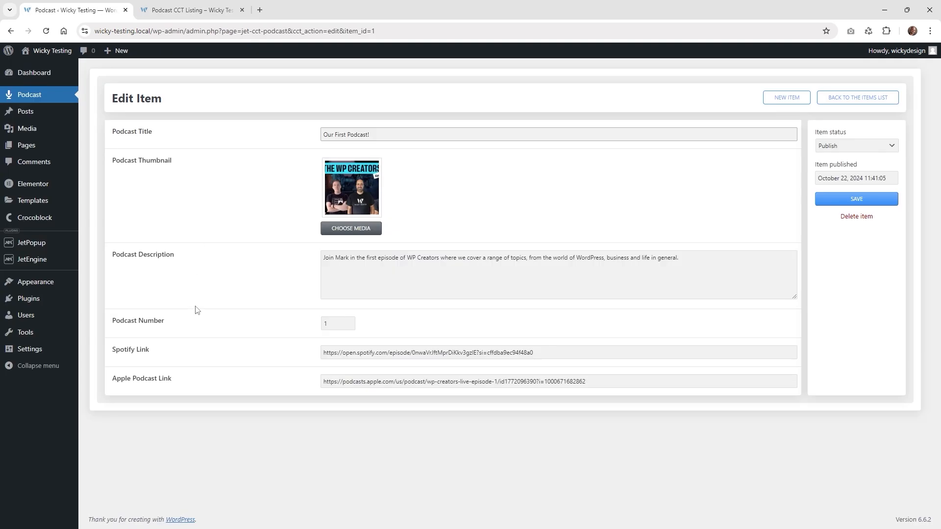
Check the item's podcast number, Spotify link and Apple Podcast link fields against the "The Future Of Page Builders" popup on the listing page.
left_click(333, 323)
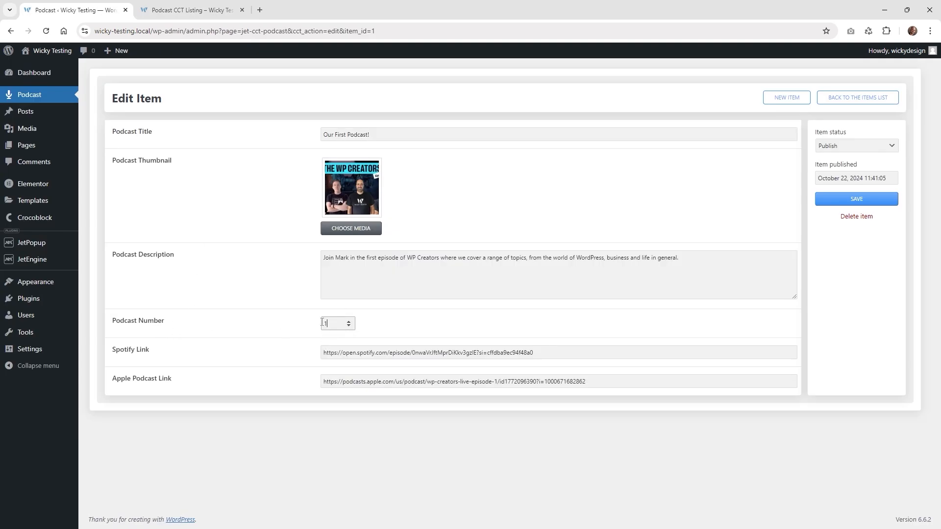
left_click(368, 354)
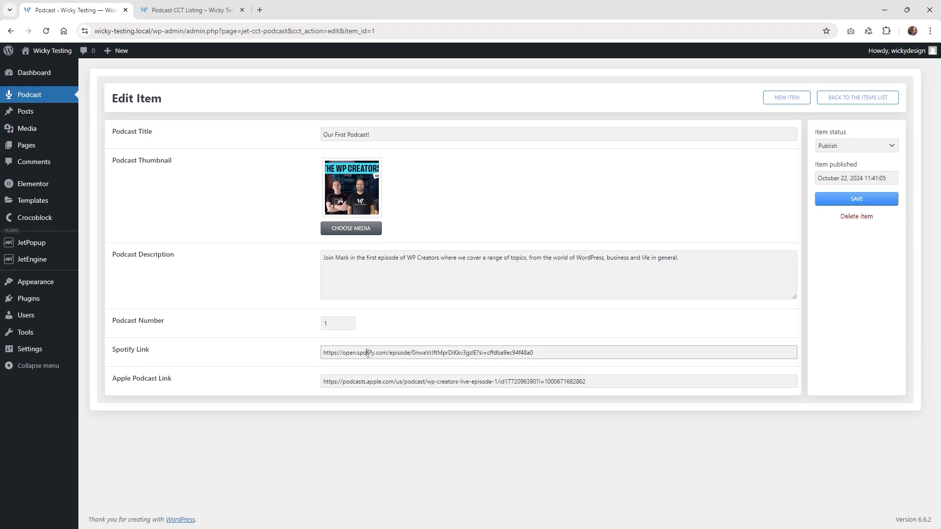
left_click(371, 382)
left_click(155, 4)
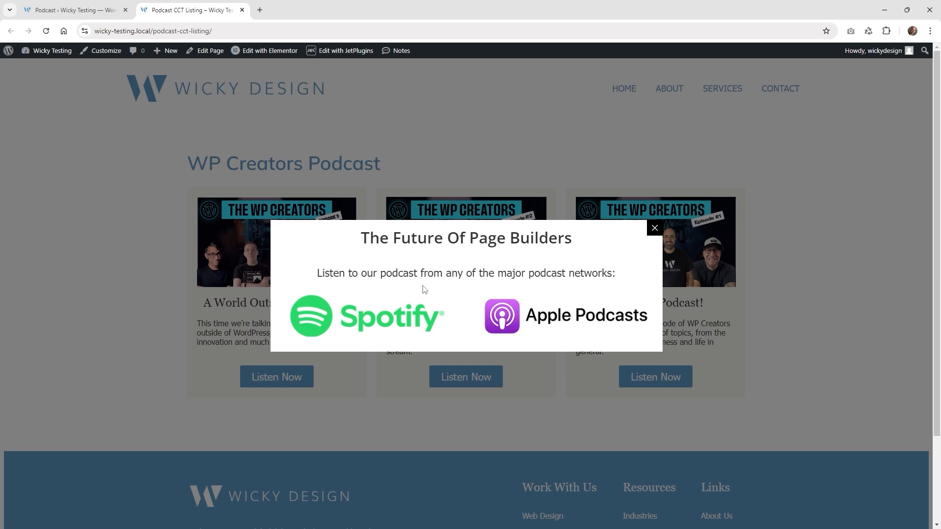
left_click(418, 416)
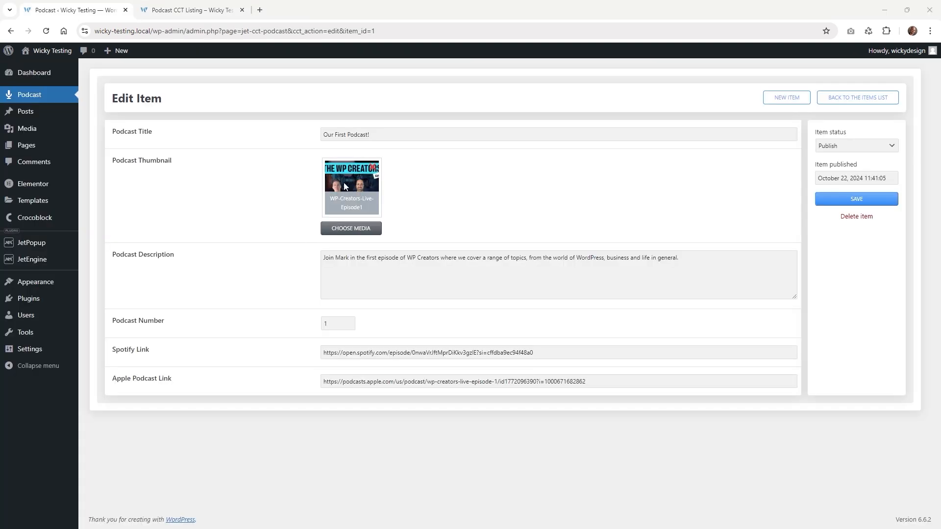
Open the Podcast custom content type in JetEngine for editing and inspect its name and slug settings.
mouse_move(62, 263)
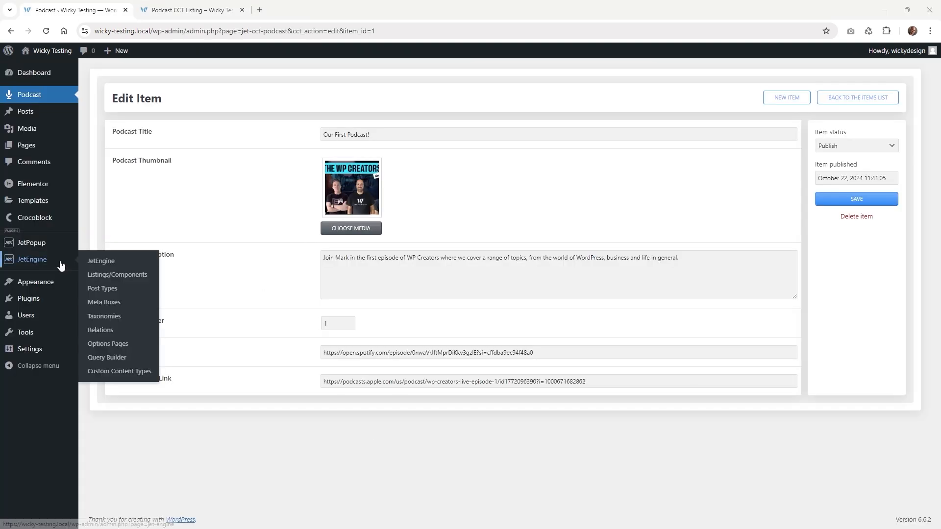
left_click(121, 374)
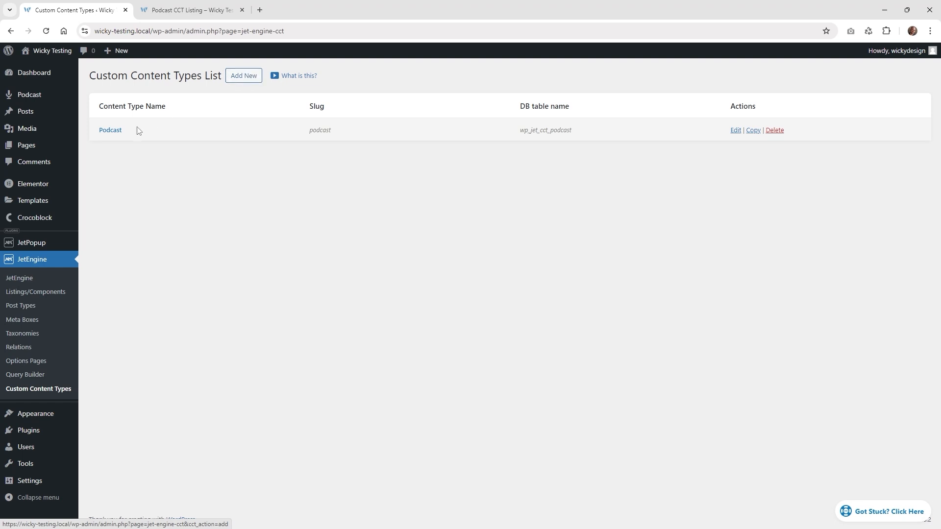
left_click(116, 133)
left_click(420, 145)
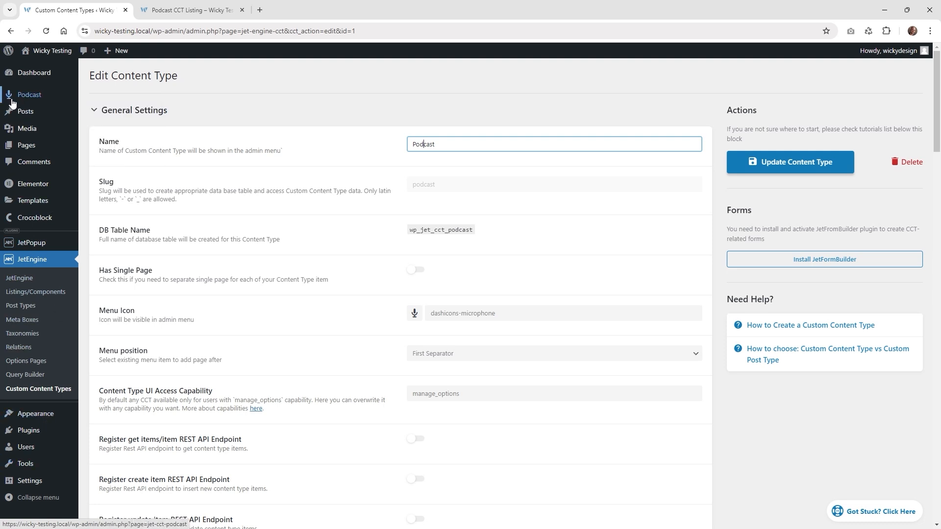
left_click(449, 190)
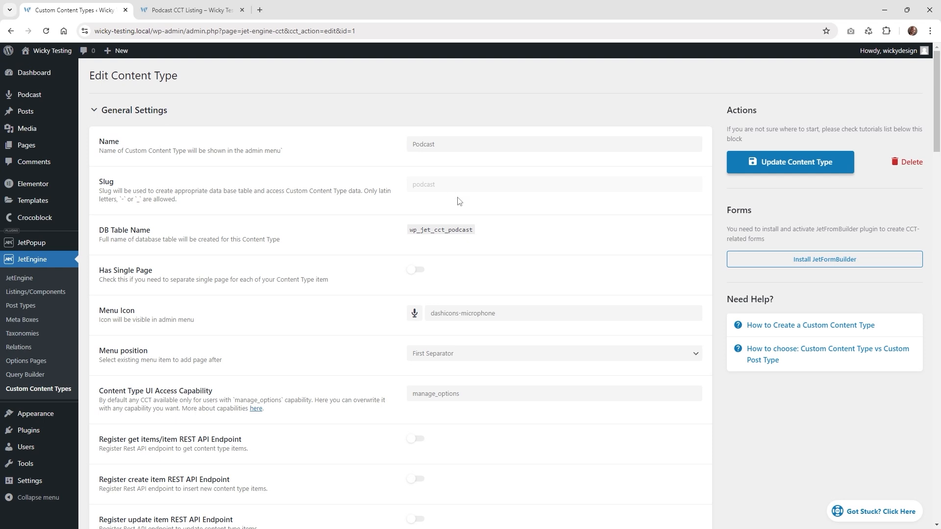
Inspect the content type's DB table name and single page setting, comparing them with the podcast listing page.
scroll(470, 214, "down", 2)
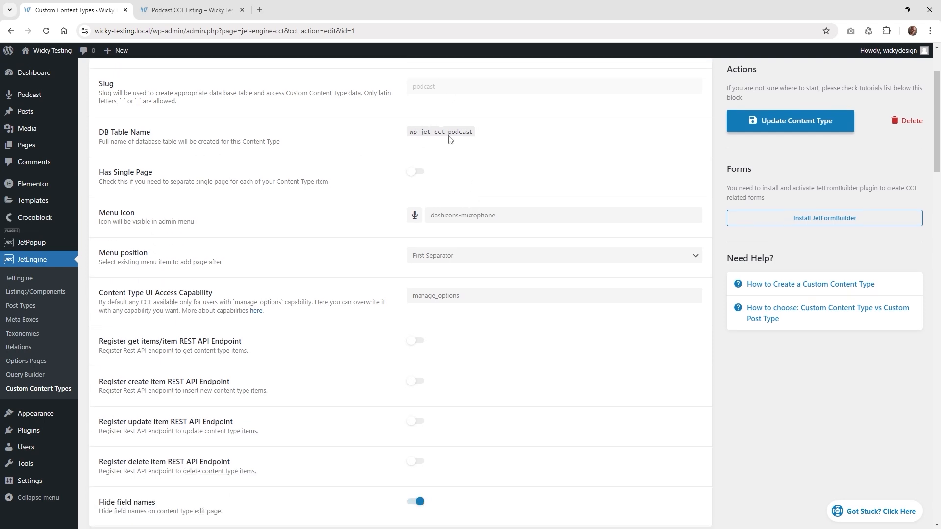
left_click_drag(474, 132, 435, 131)
left_click(475, 158)
left_click(187, 11)
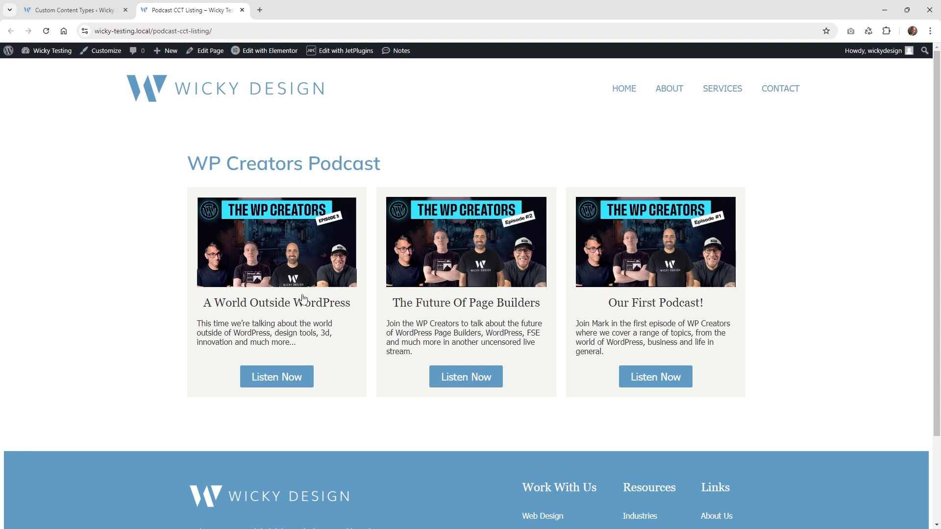
left_click(73, 10)
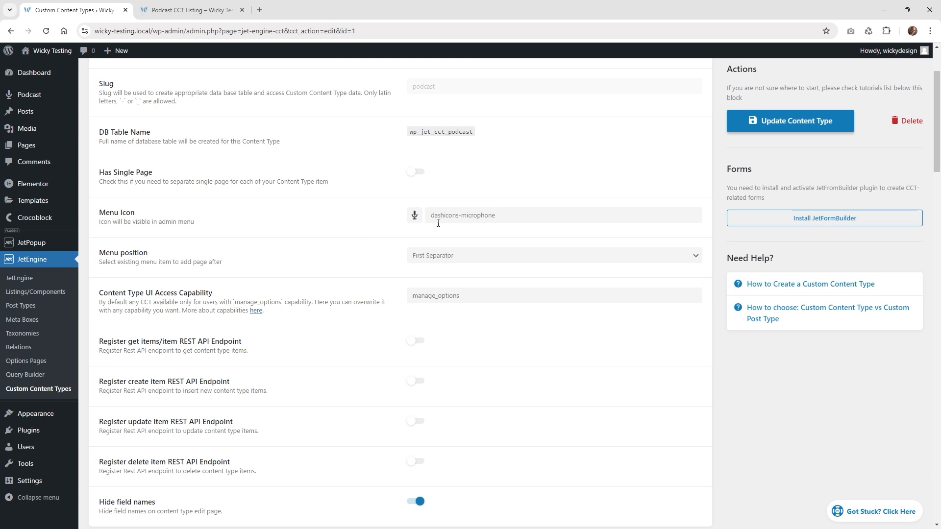
Check the menu icon and browse the available menu positions without changing the selection.
left_click(415, 215)
left_click(436, 260)
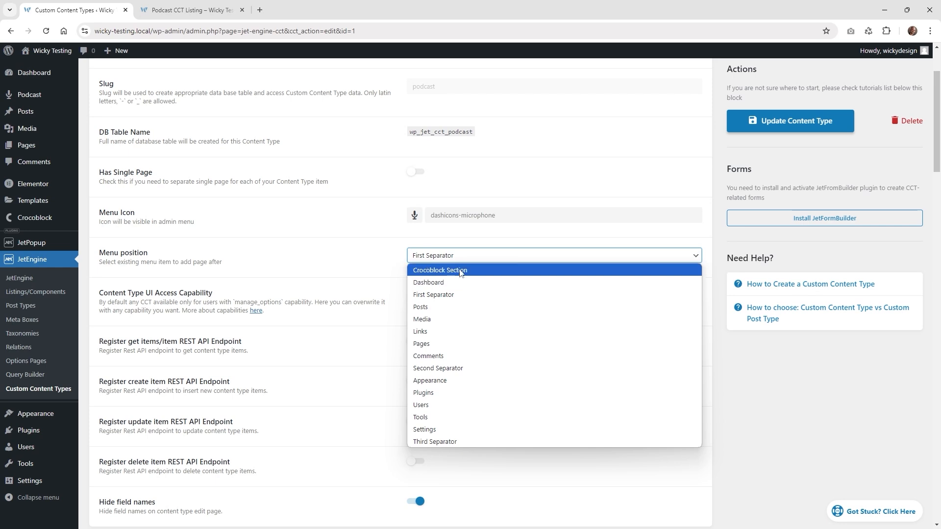
left_click(371, 243)
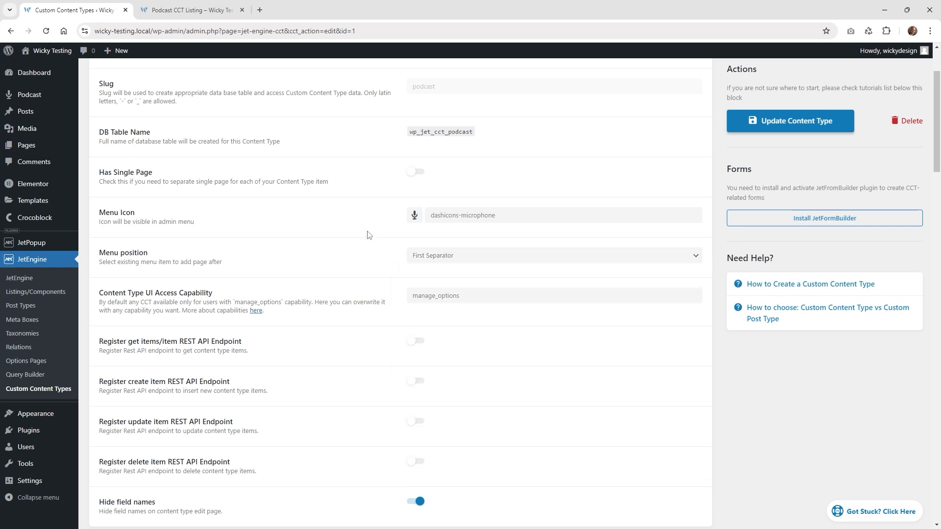
Examine the manage_options value of the Content Type UI Access Capability setting.
scroll(348, 298, "down", 2)
left_click(416, 197)
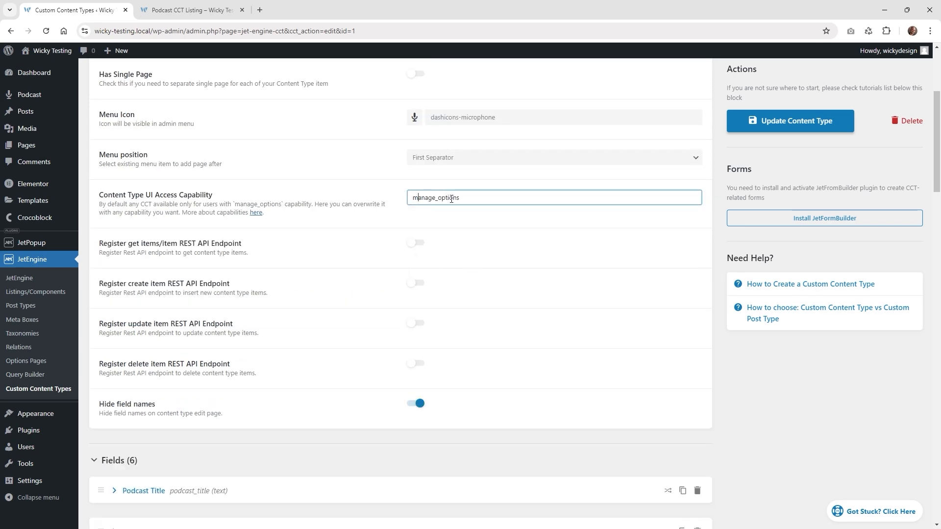
left_click_drag(452, 198, 369, 198)
left_click(361, 198)
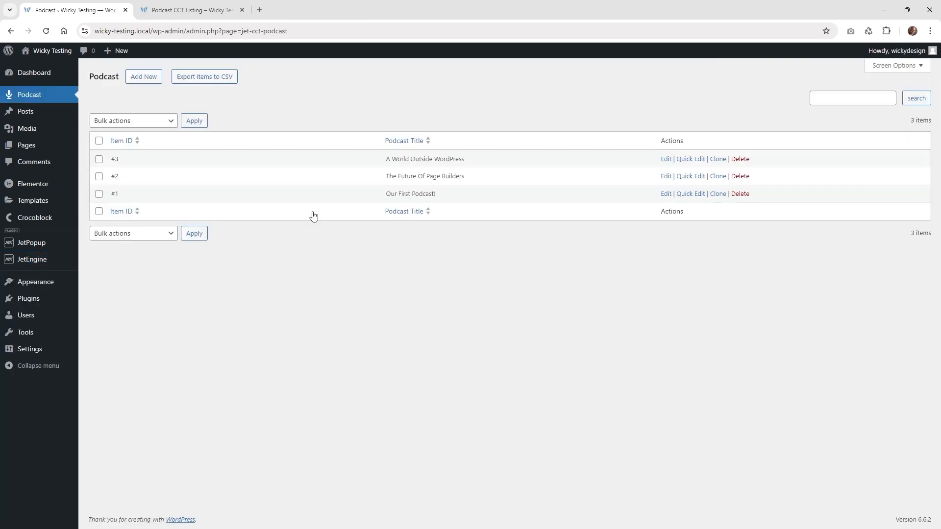
Open the "A World Outside WordPress" item, and compare the content type's field list with the "Our First Podcast!" edit form.
left_click(666, 159)
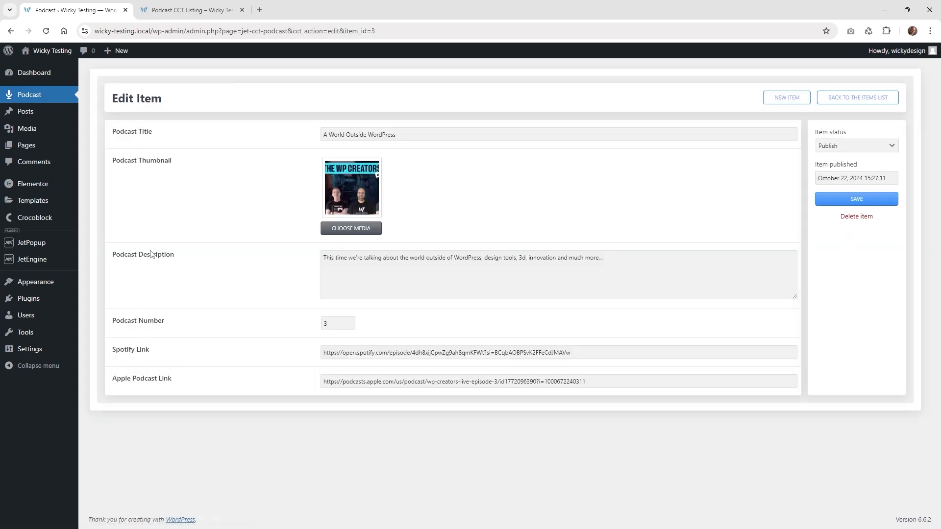
mouse_move(50, 263)
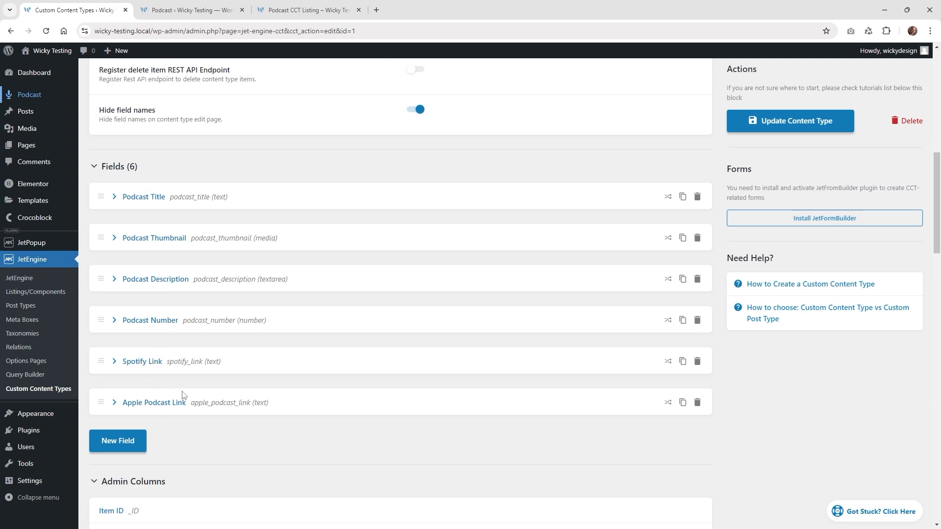
left_click(190, 12)
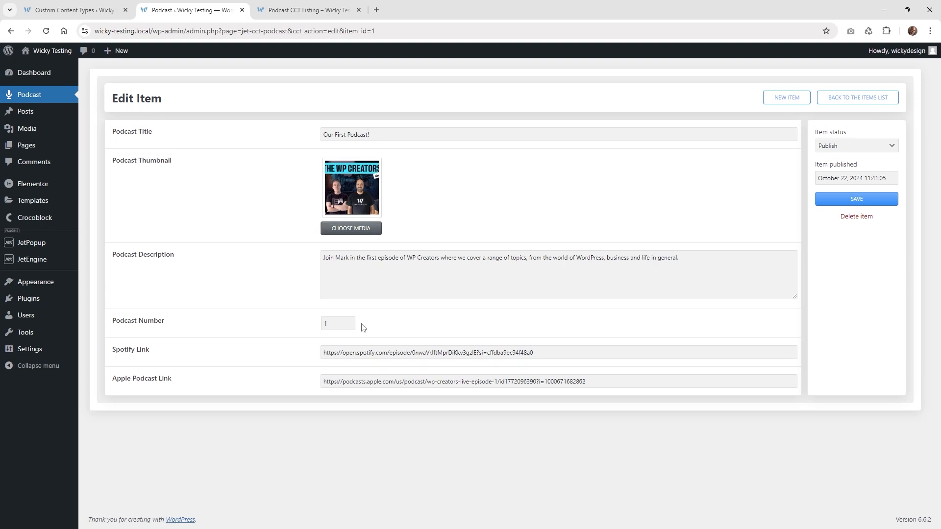
left_click(74, 6)
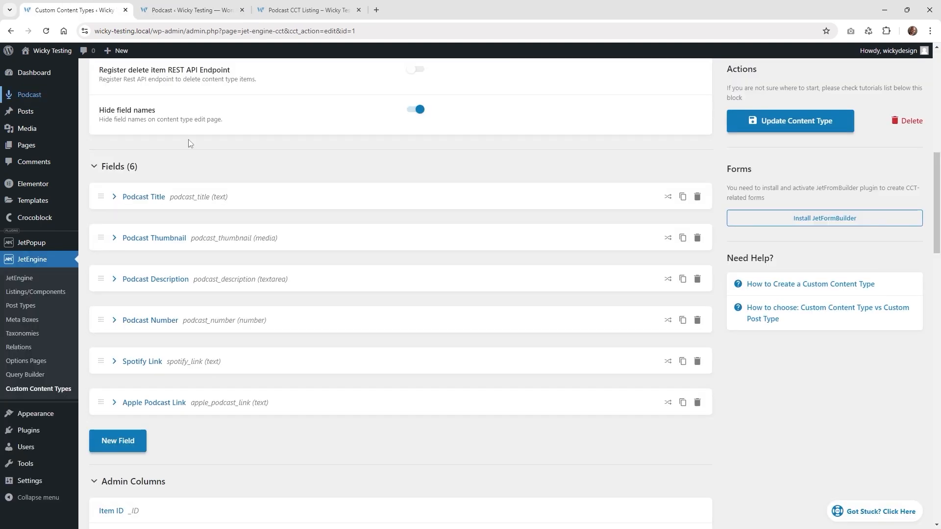
Expand the Podcast Title field and examine its label, name/ID and available object types, keeping Field as the object type.
left_click(142, 197)
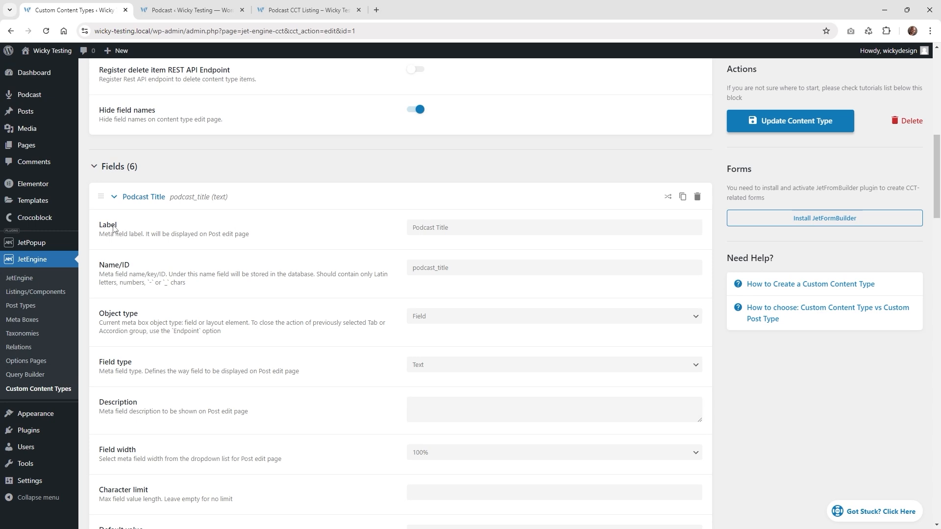
left_click(463, 226)
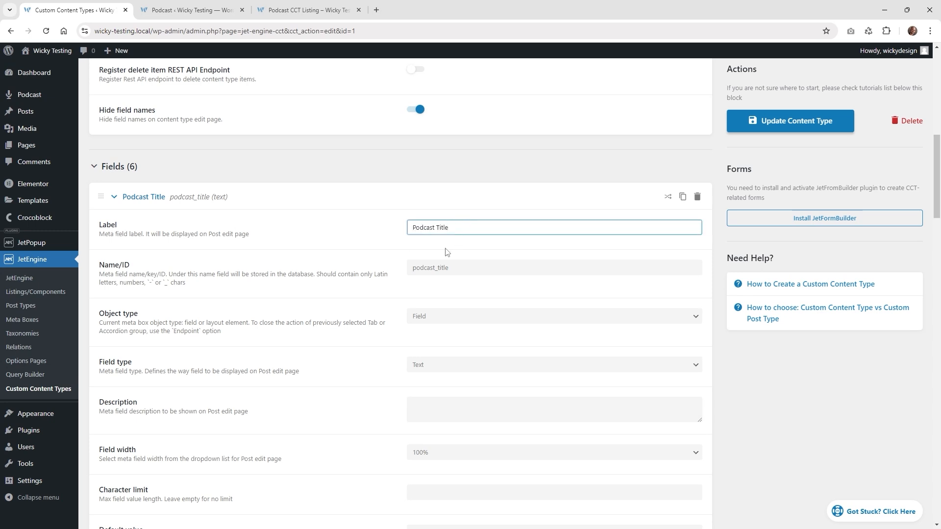
left_click(448, 273)
left_click_drag(470, 267, 390, 283)
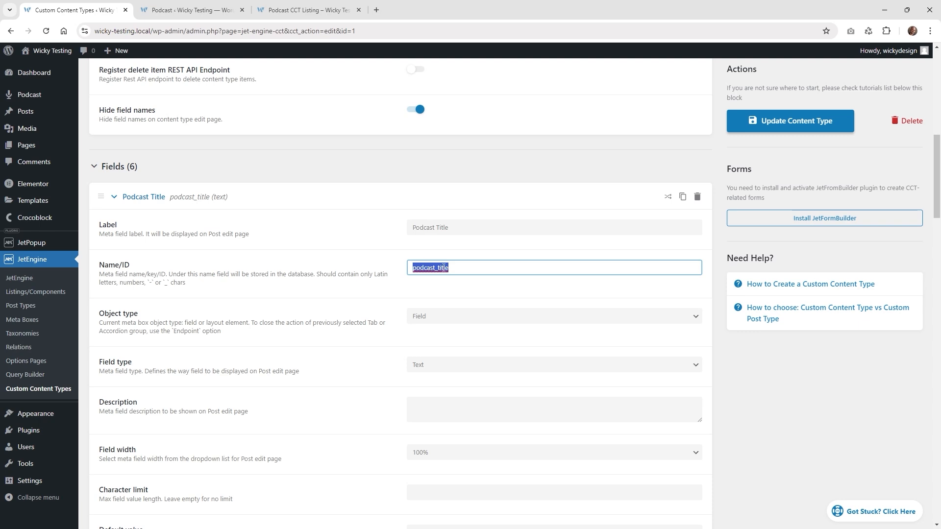
left_click(435, 321)
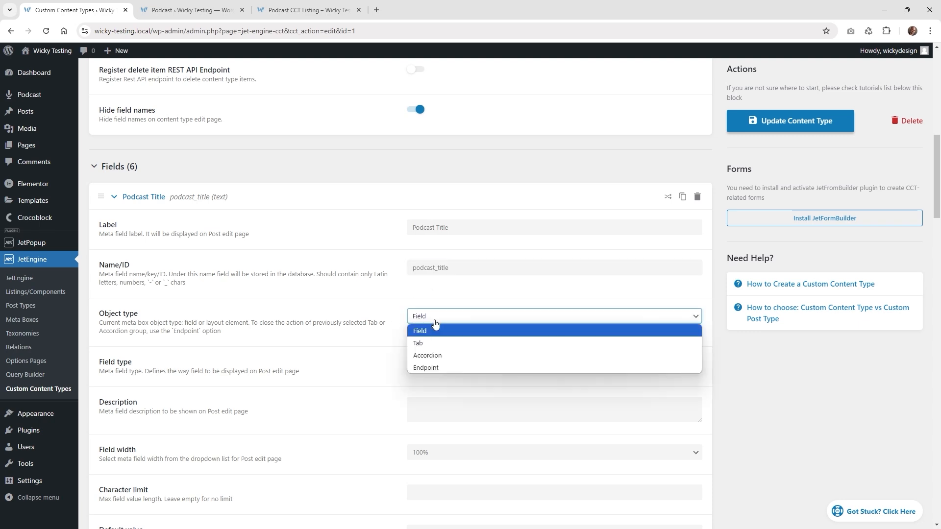
left_click(438, 334)
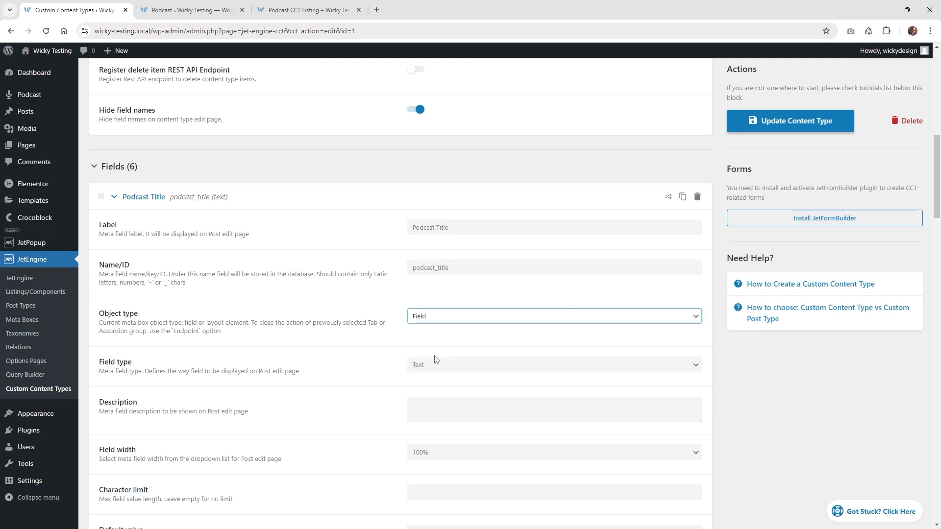
Review the Podcast Title field's type and its remaining options through Conditional Logic, and collapse the field.
left_click(436, 373)
left_click(435, 374)
scroll(352, 373, "down", 3)
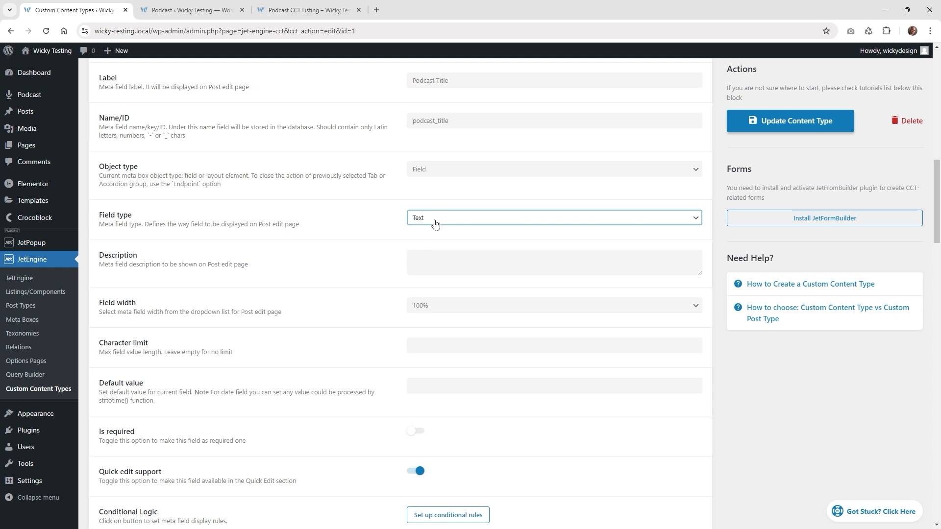
scroll(398, 297, "down", 2)
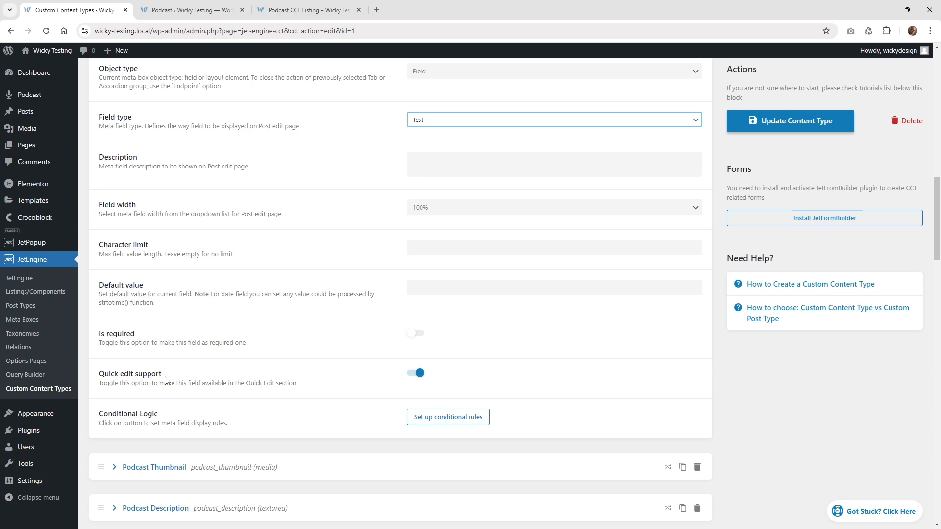
scroll(277, 377, "up", 5)
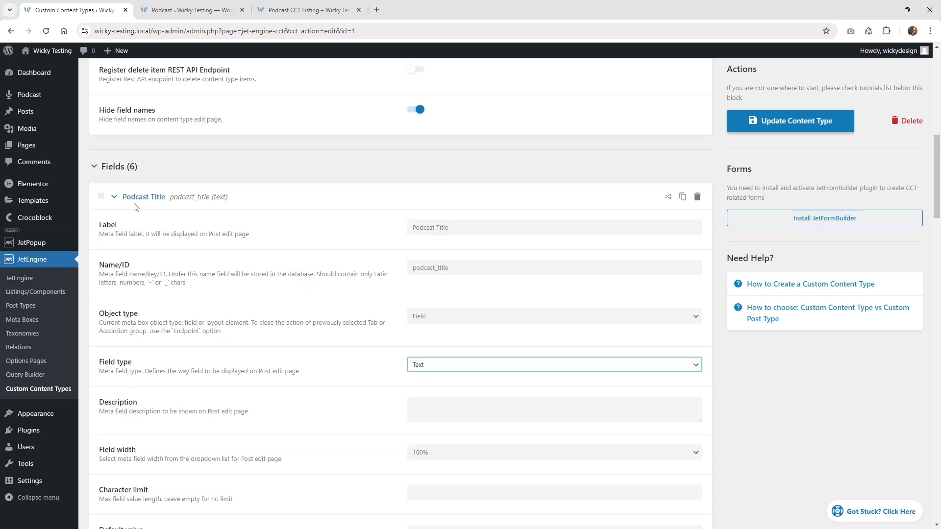
left_click(139, 198)
Expand the Podcast Thumbnail field and examine its label, available field types and remaining options, keeping the Media type.
left_click(164, 239)
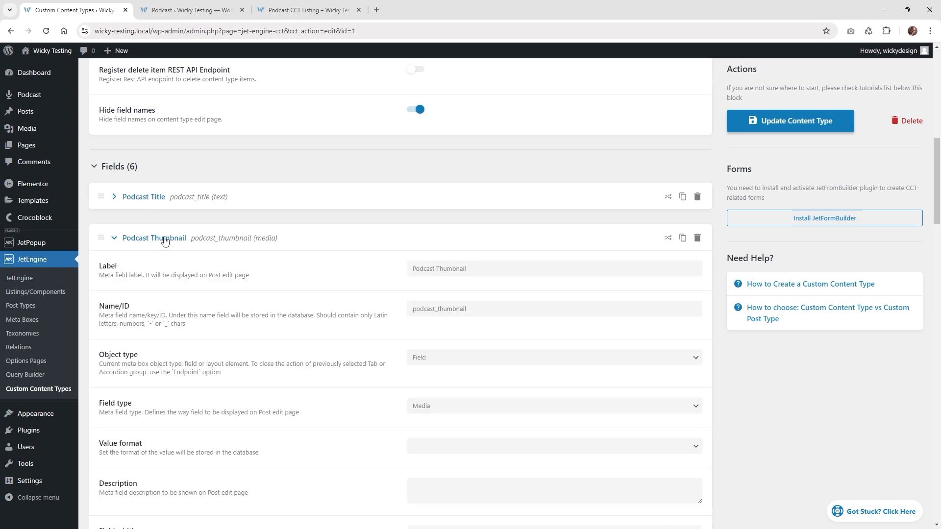
left_click(453, 273)
key("ctrl+a")
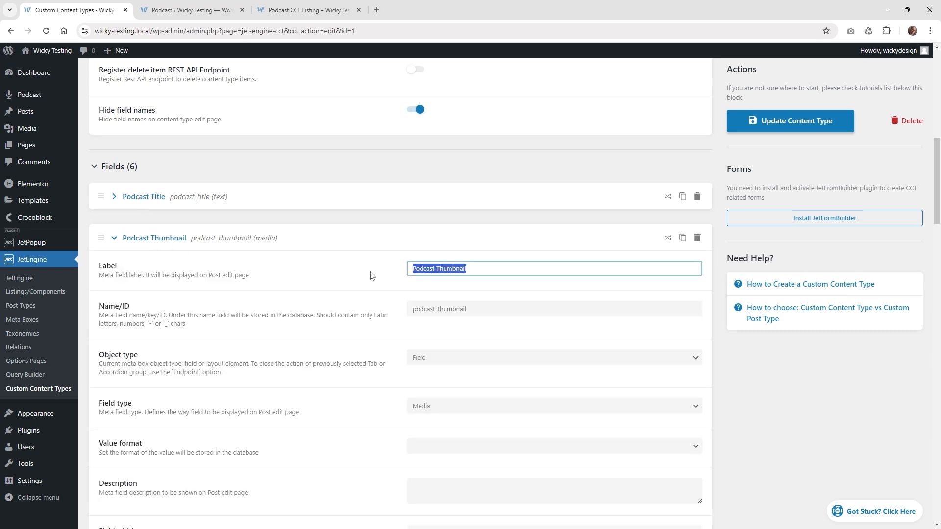
left_click(418, 408)
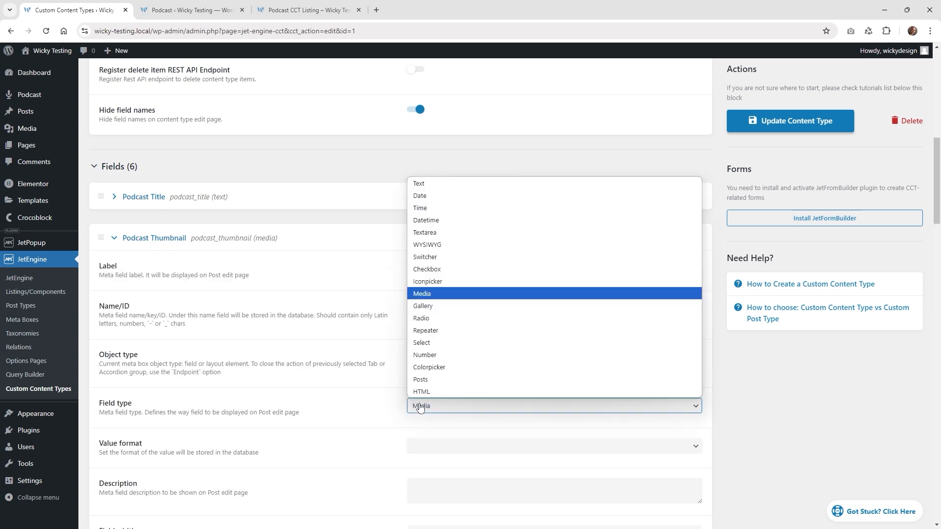
left_click(338, 420)
scroll(338, 420, "down", 3)
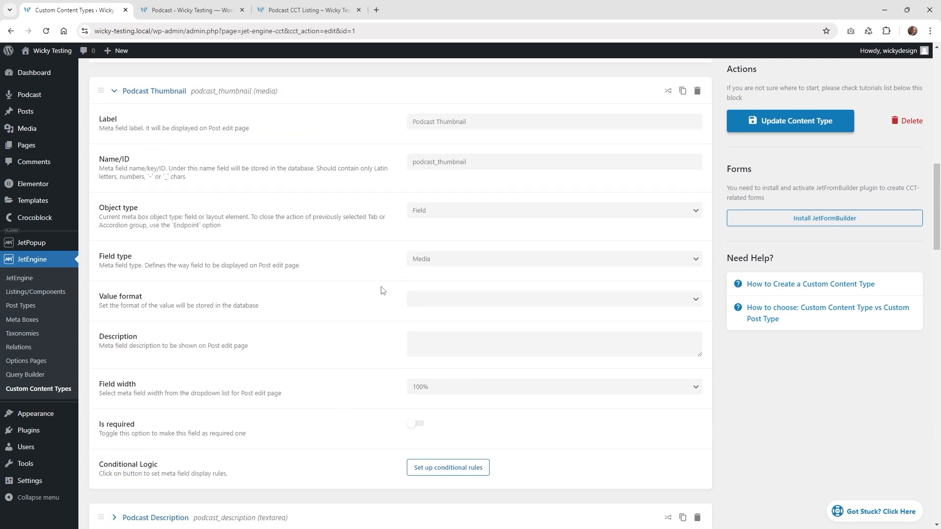
scroll(383, 290, "down", 3)
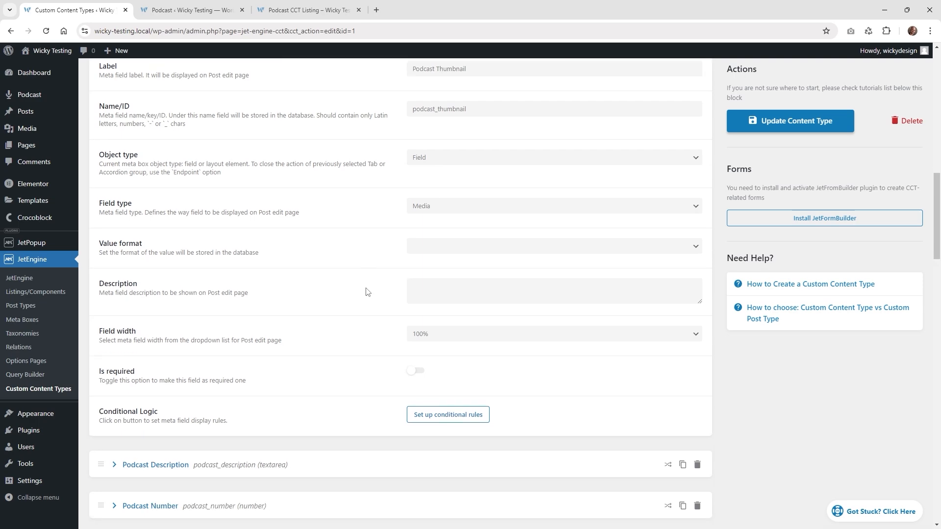
Examine the Podcast Description field's settings, compare them with the description box in the "Our First Podcast!" edit form, and collapse the field.
left_click(211, 370)
scroll(347, 337, "down", 5)
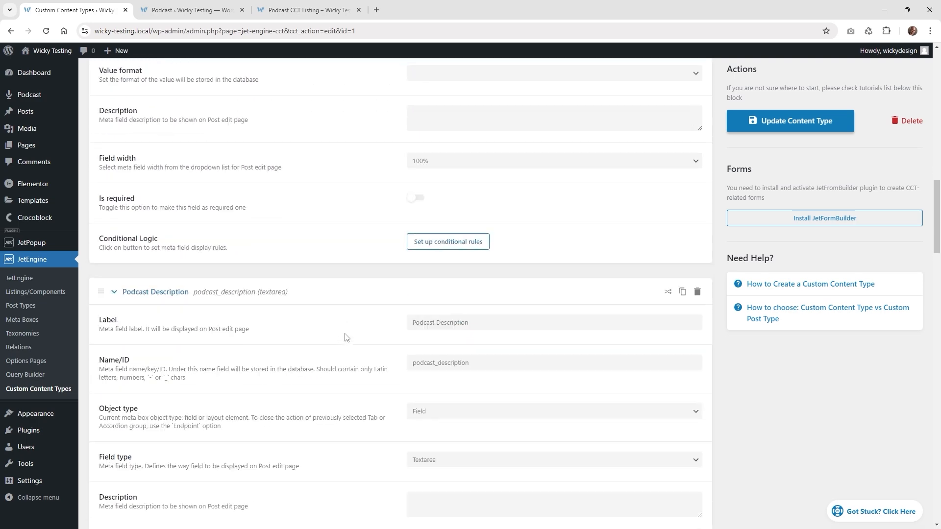
left_click(432, 293)
left_click(371, 308)
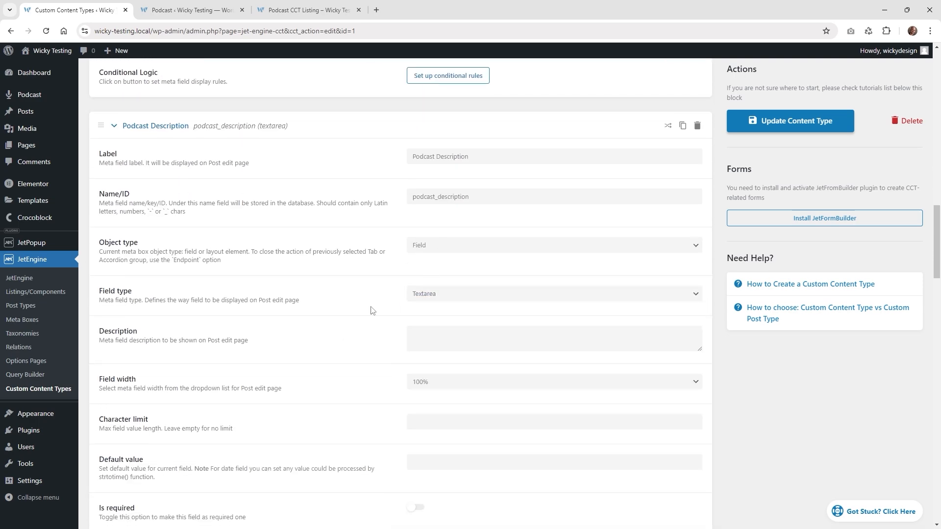
left_click(214, 6)
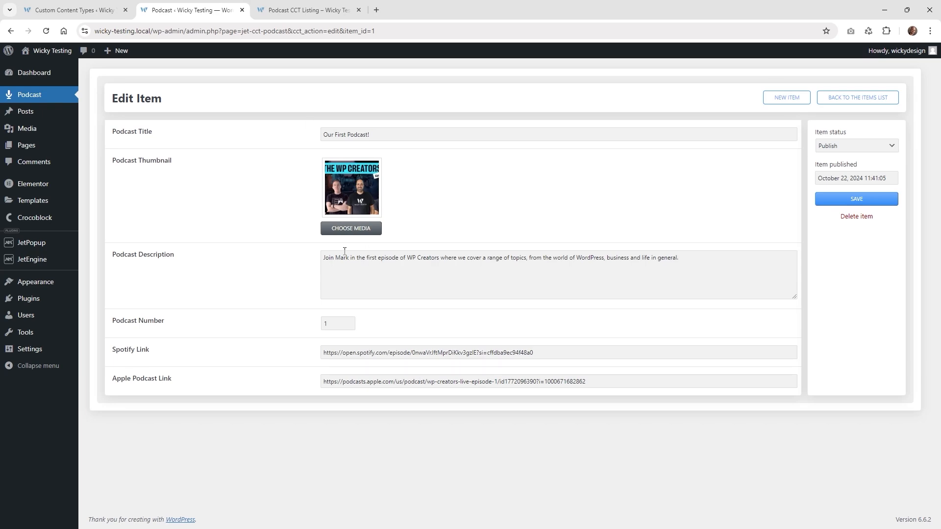
left_click(344, 270)
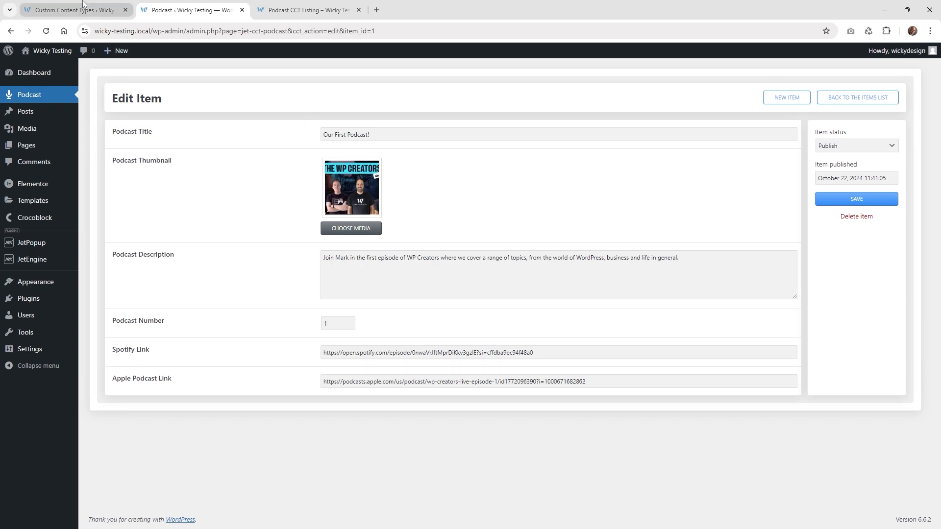
left_click(49, 11)
scroll(334, 295, "up", 8)
scroll(334, 296, "down", 7)
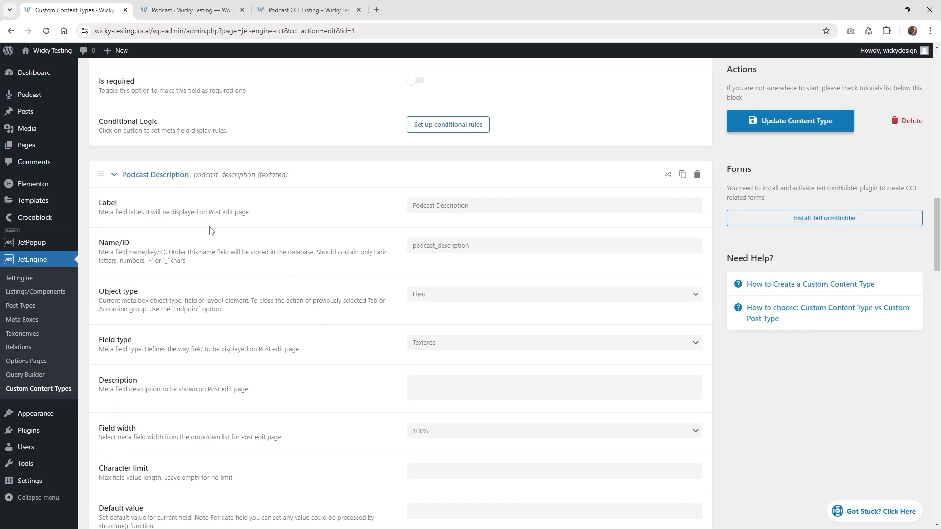
left_click(155, 176)
Examine the Podcast Number field's type and value limit options, and compare them with the number input in the podcast edit form.
left_click(175, 221)
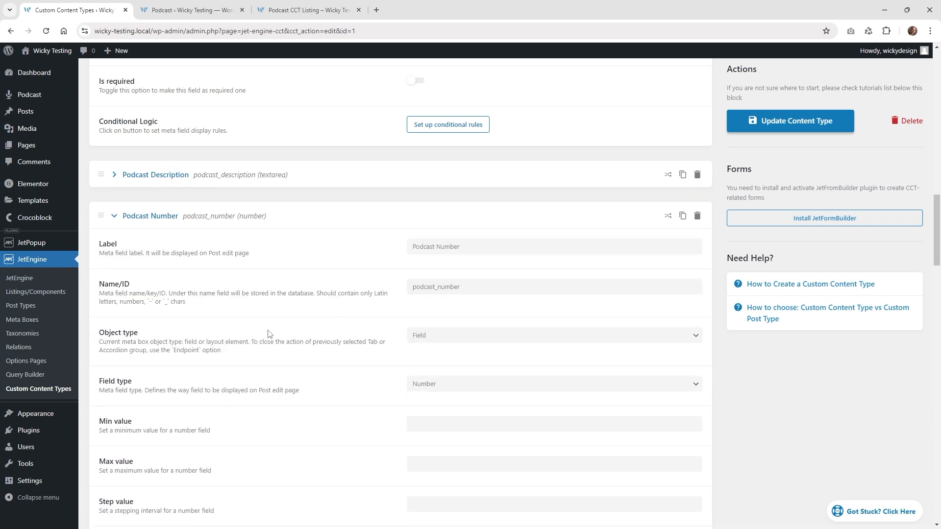
scroll(425, 281, "down", 1)
left_click(434, 338)
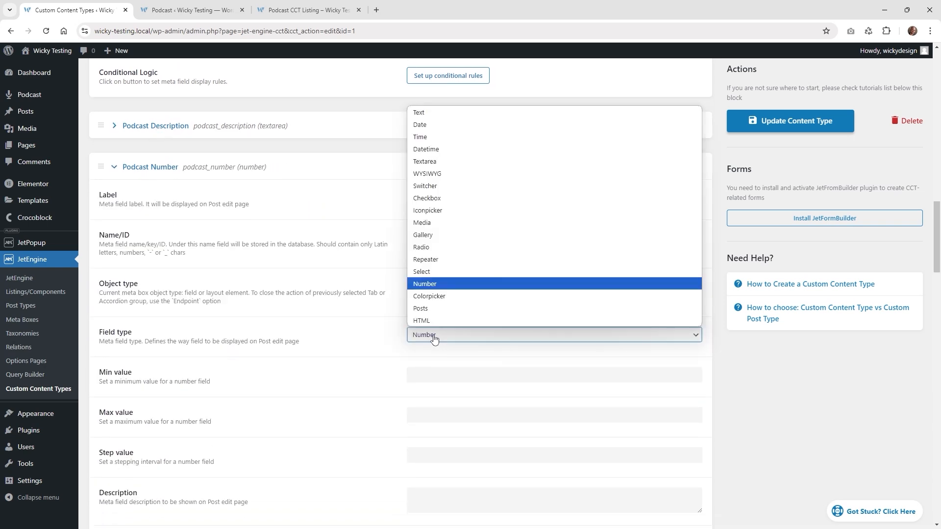
left_click(434, 337)
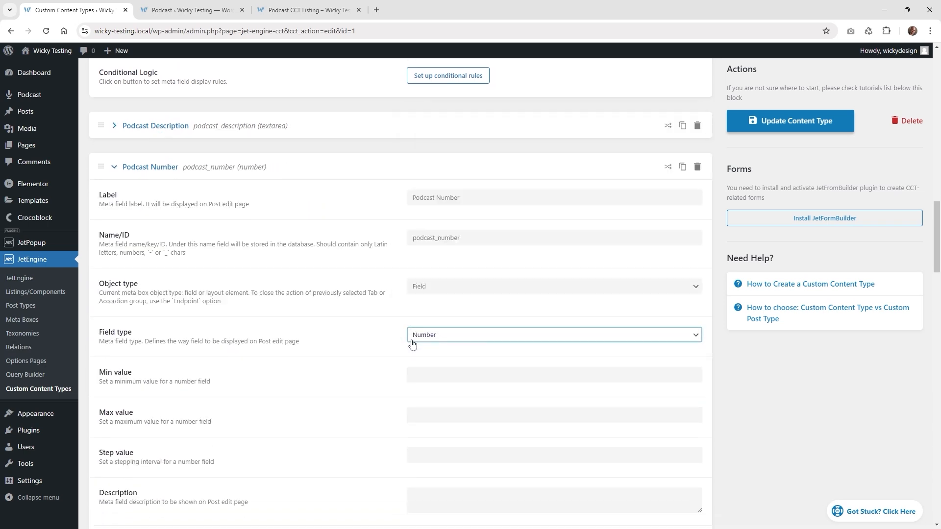
scroll(412, 284, "down", 2)
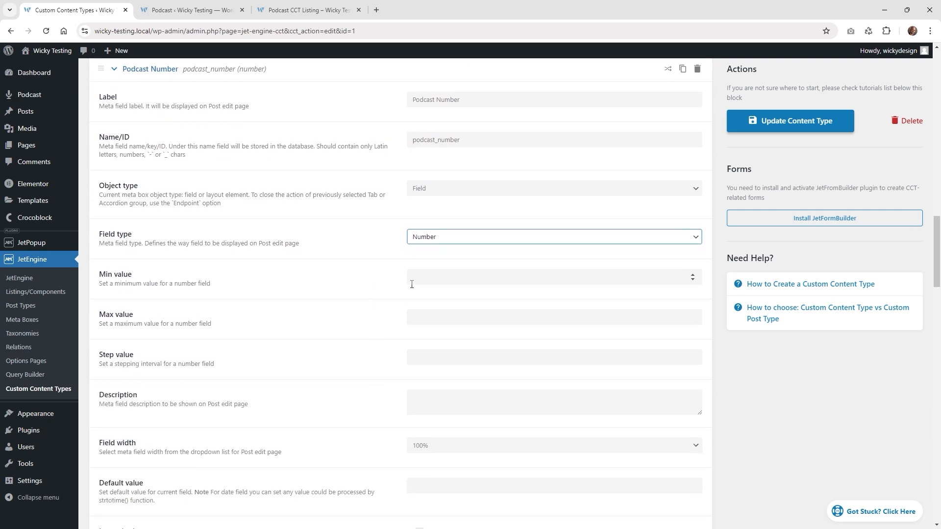
left_click(215, 9)
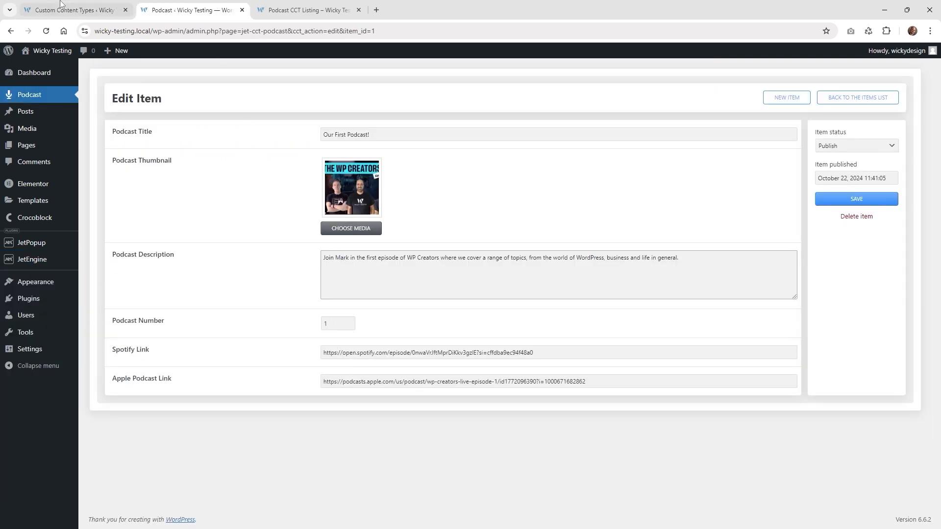
left_click(74, 10)
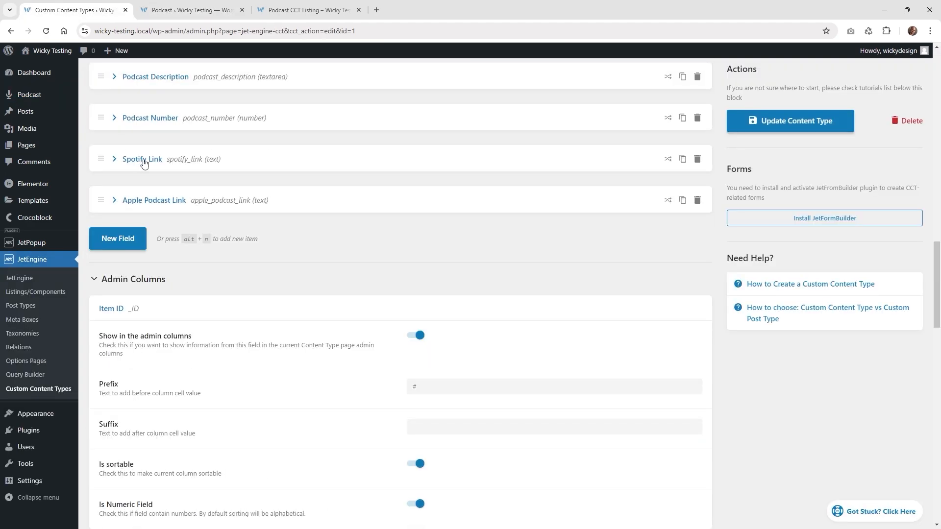
Expand the Spotify Link field, examine its field type and remaining options, and collapse it with the Text type kept.
left_click(186, 160)
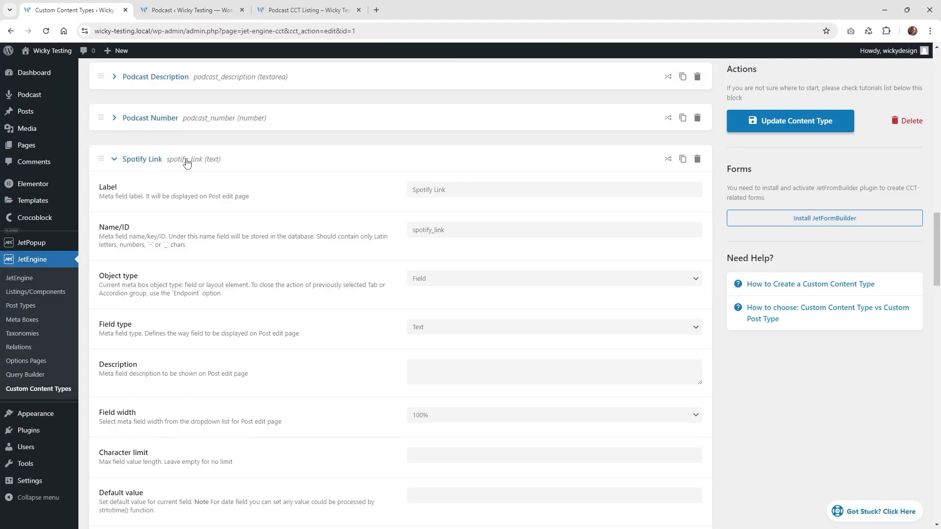
left_click(433, 328)
left_click(433, 328)
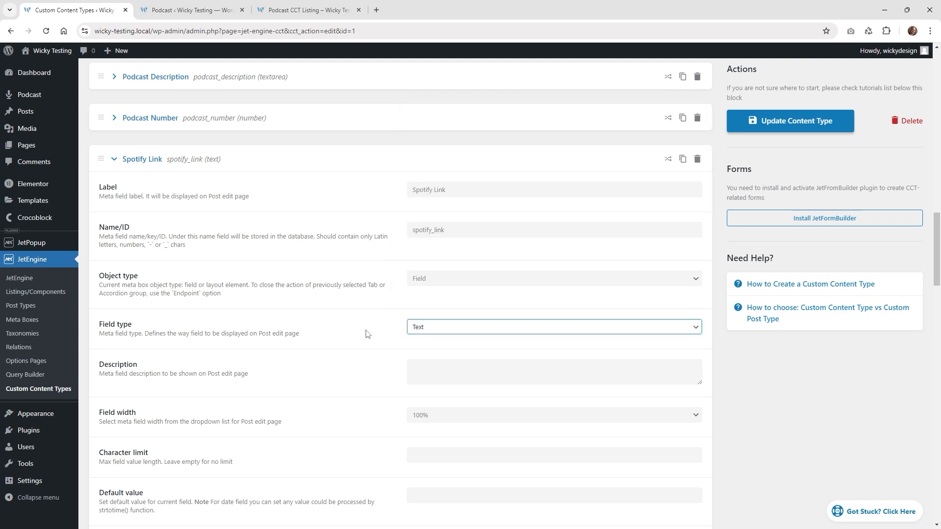
scroll(368, 330, "down", 3)
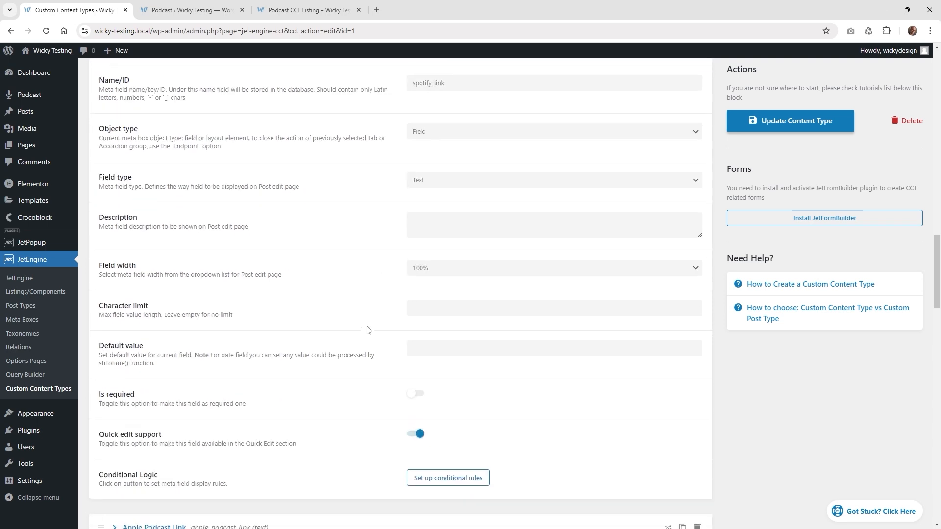
scroll(369, 330, "down", 1)
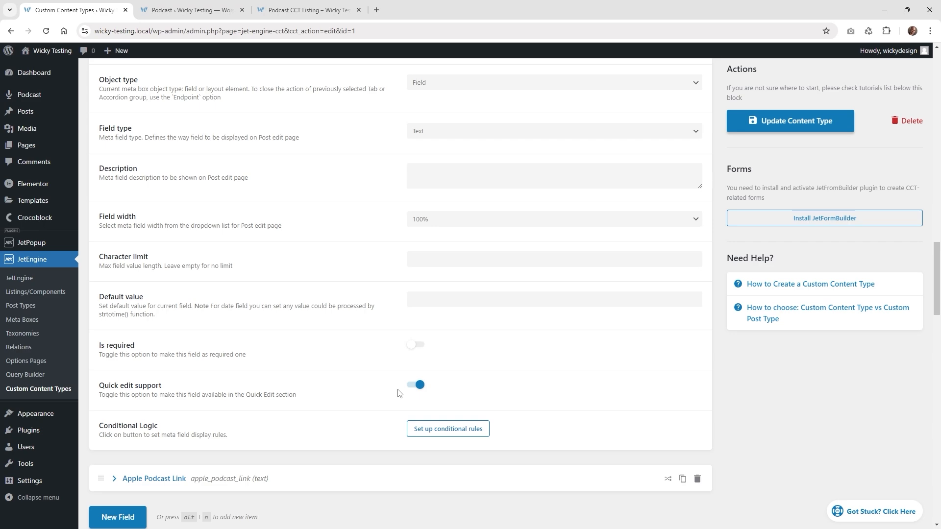
scroll(211, 335, "down", 1)
scroll(269, 282, "up", 7)
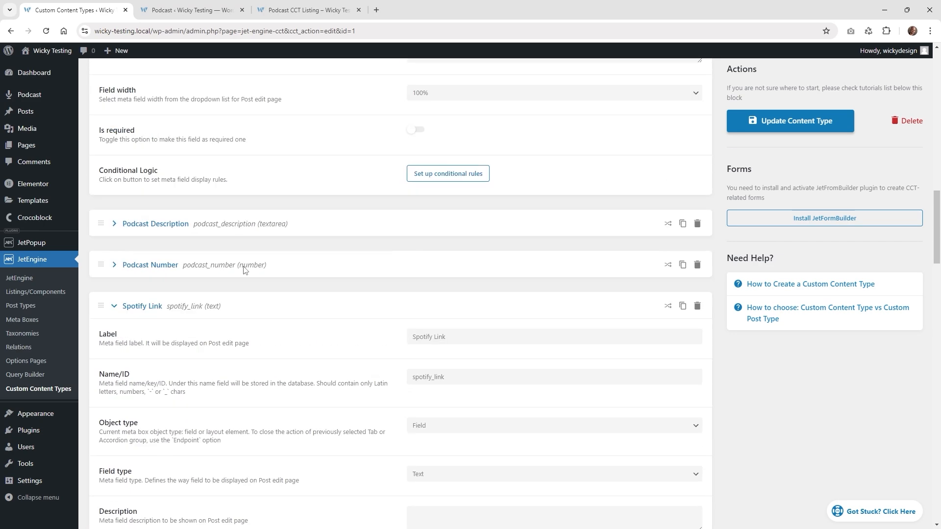
left_click(132, 307)
Examine the Admin Columns settings of the content type and compare them with the columns in the Podcast items list.
scroll(267, 255, "down", 5)
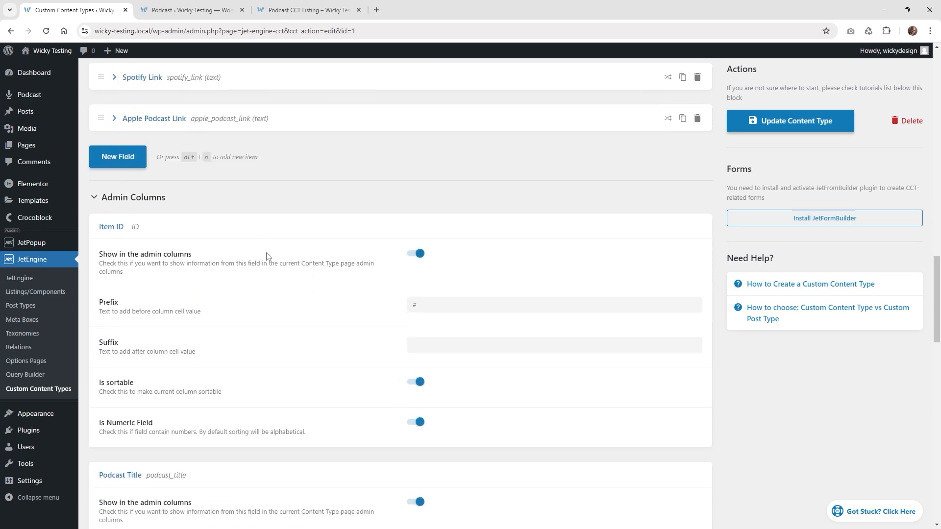
scroll(267, 257, "down", 1)
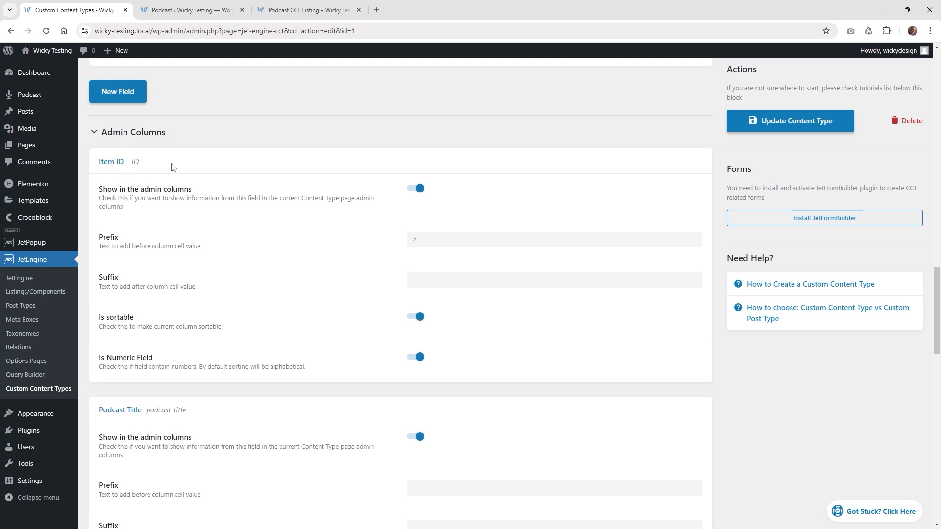
scroll(237, 253, "down", 1)
scroll(237, 253, "down", 4)
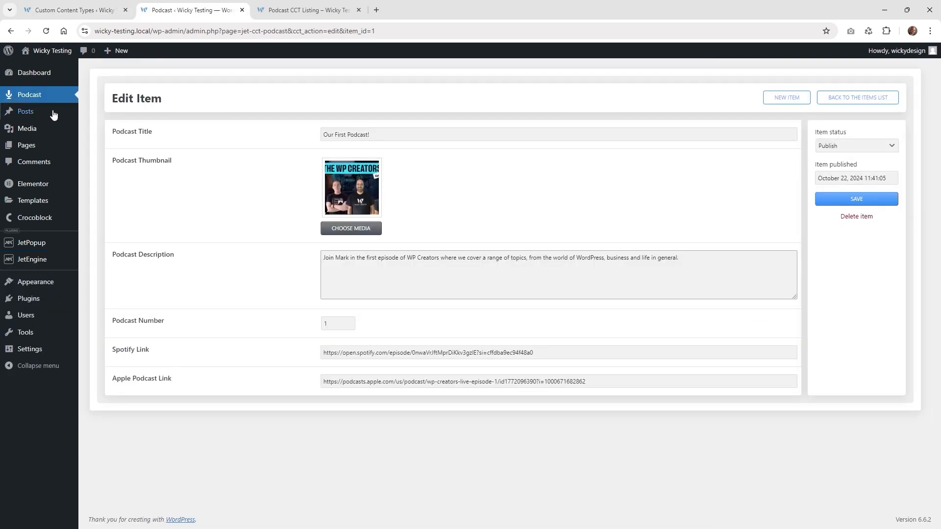
left_click(38, 99)
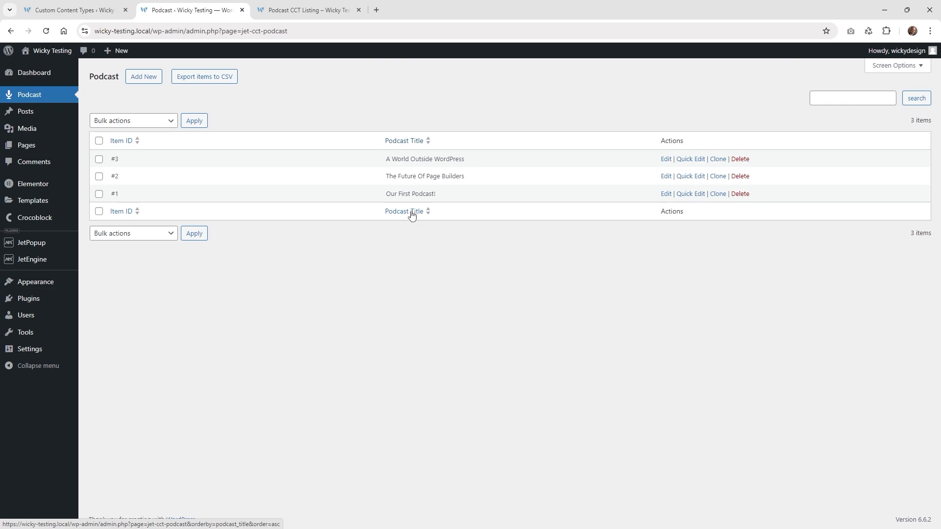
left_click(282, 10)
left_click(102, 7)
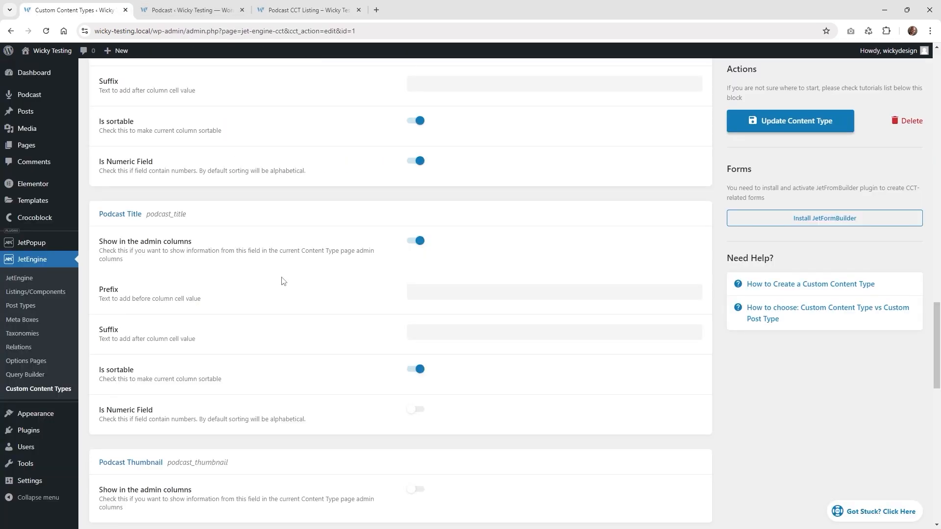
scroll(271, 335, "down", 3)
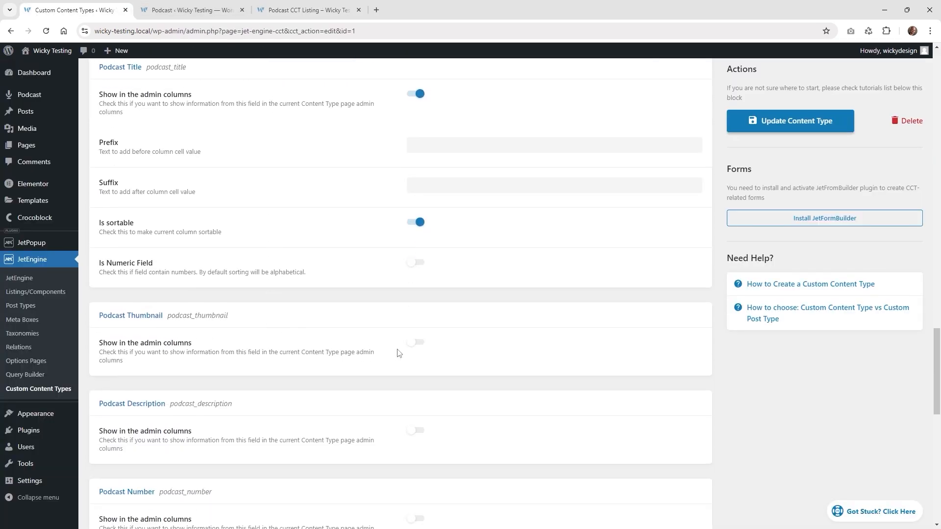
Show the Podcast Thumbnail field in the admin columns, update the content type, and reload the Podcast items list.
left_click(417, 343)
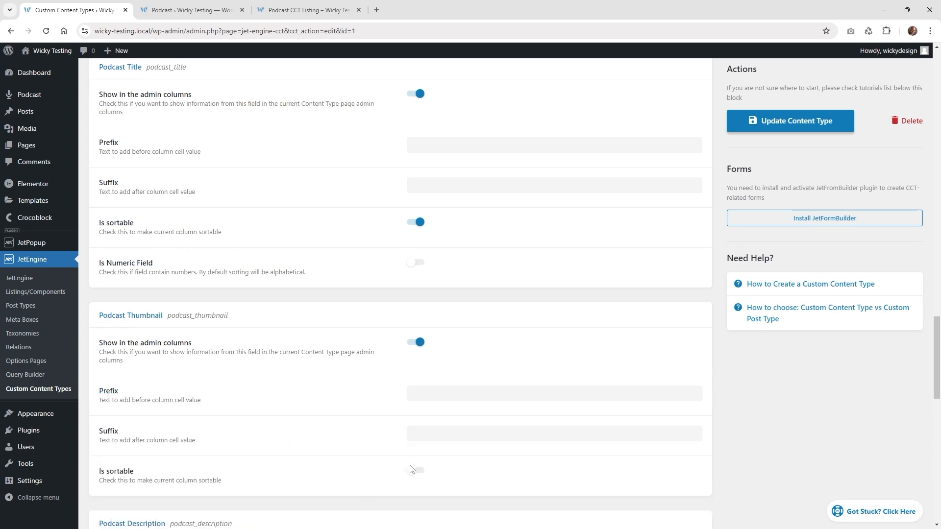
left_click(787, 124)
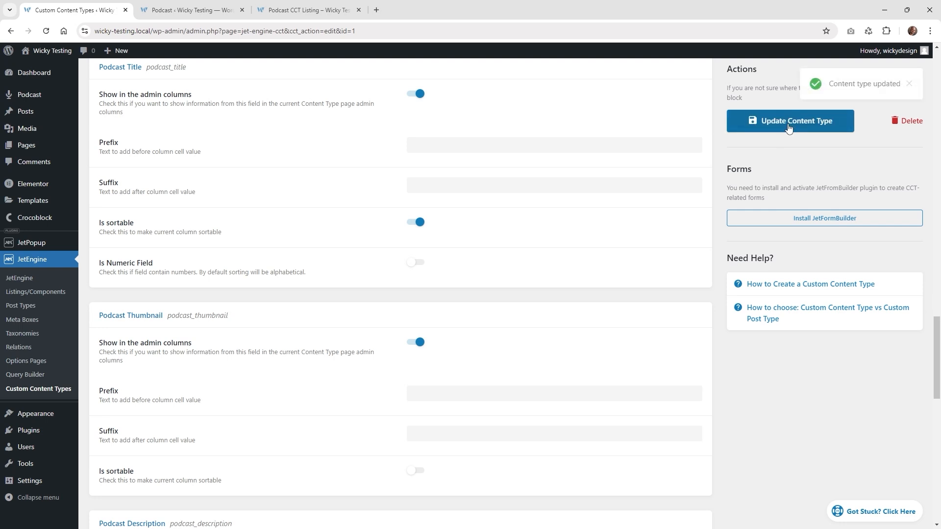
left_click(199, 4)
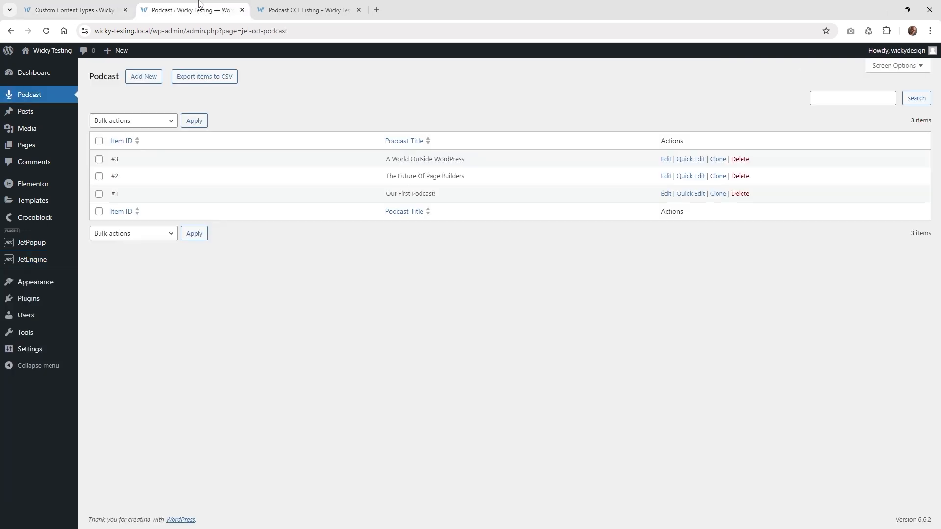
left_click(47, 31)
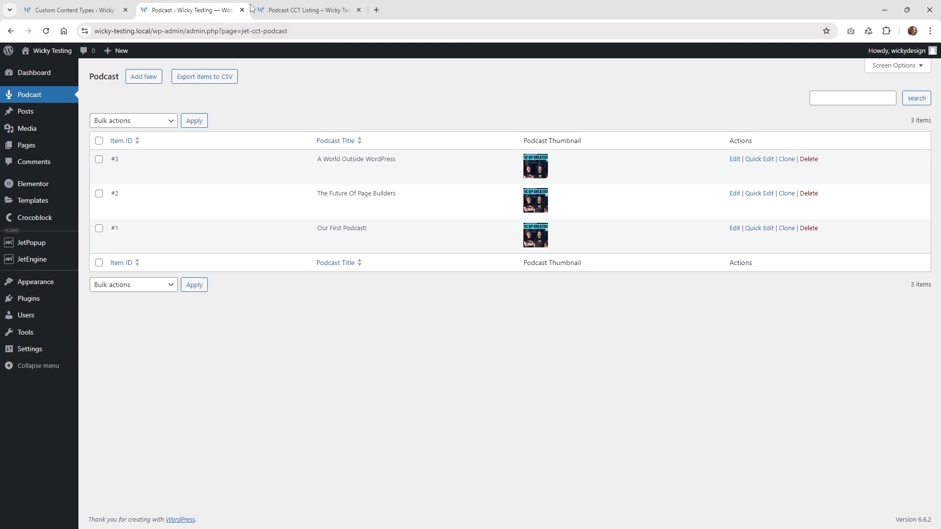
Show the Status and Created Date fields in the admin columns and update the content type.
left_click(118, 3)
scroll(240, 372, "down", 5)
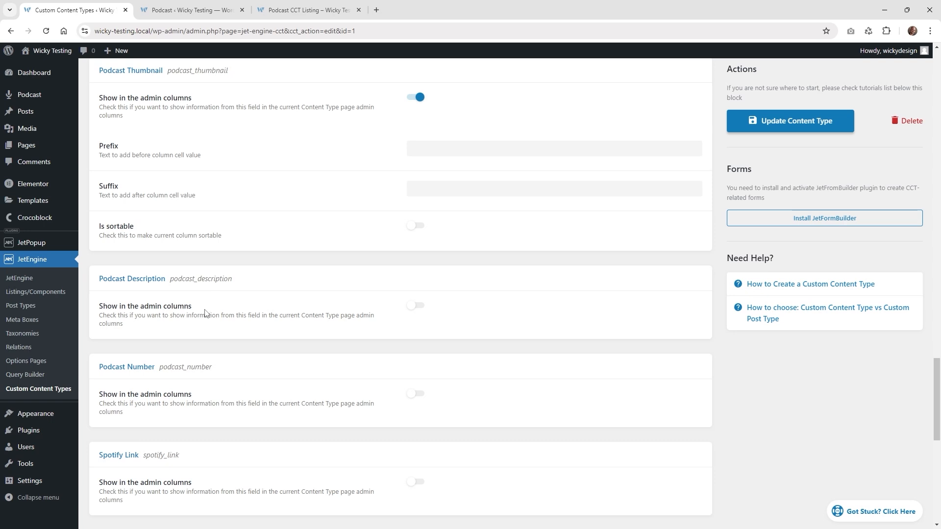
scroll(204, 314, "down", 4)
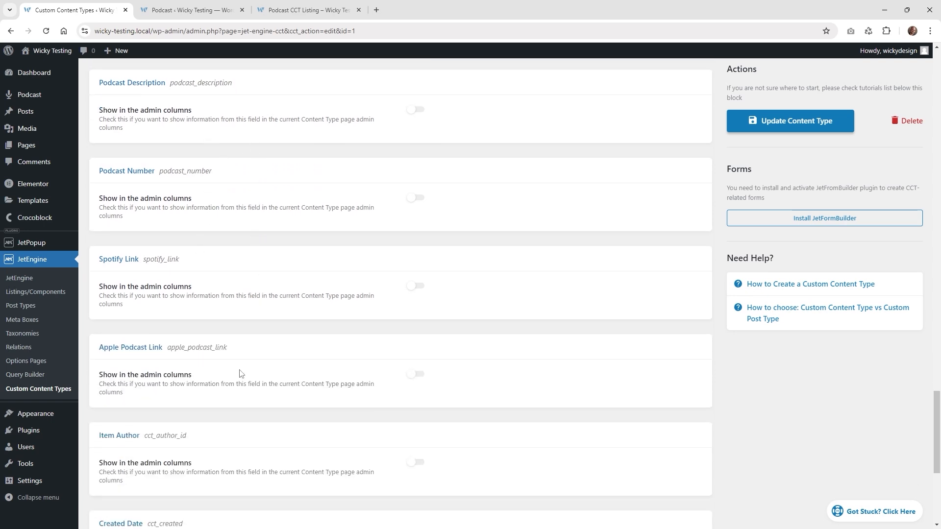
scroll(269, 321, "down", 4)
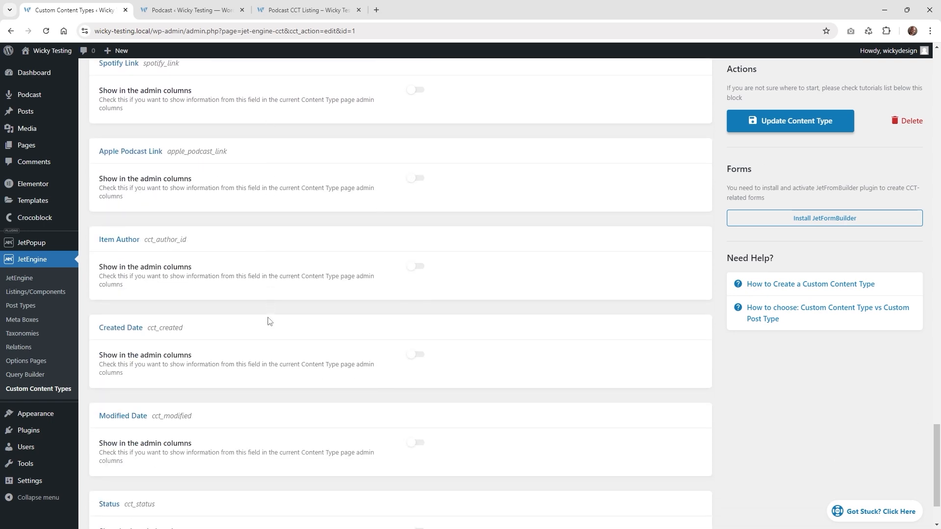
scroll(184, 337, "down", 2)
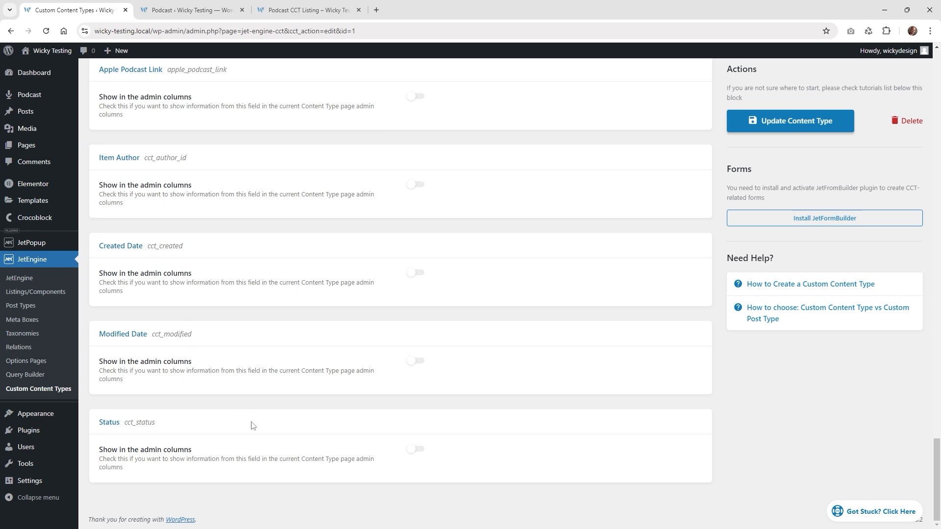
left_click(415, 449)
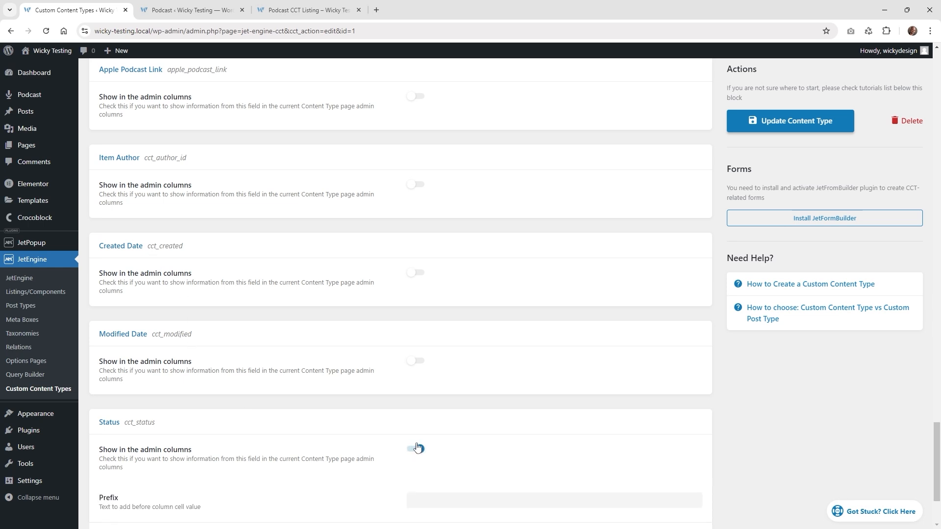
left_click(415, 275)
left_click(797, 121)
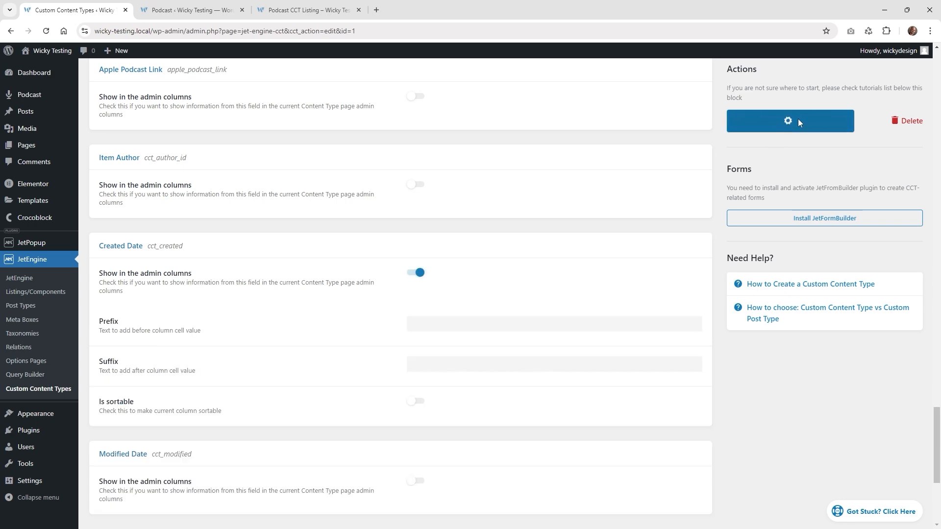
Reload the Podcast items list and check its Created Date and Status columns.
scroll(199, 318, "down", 2)
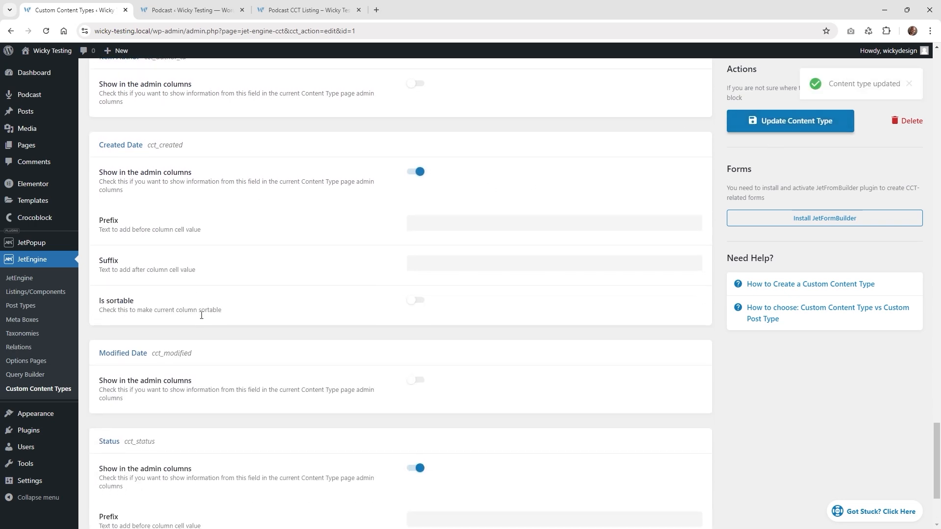
scroll(201, 315, "down", 2)
left_click(159, 9)
left_click(45, 30)
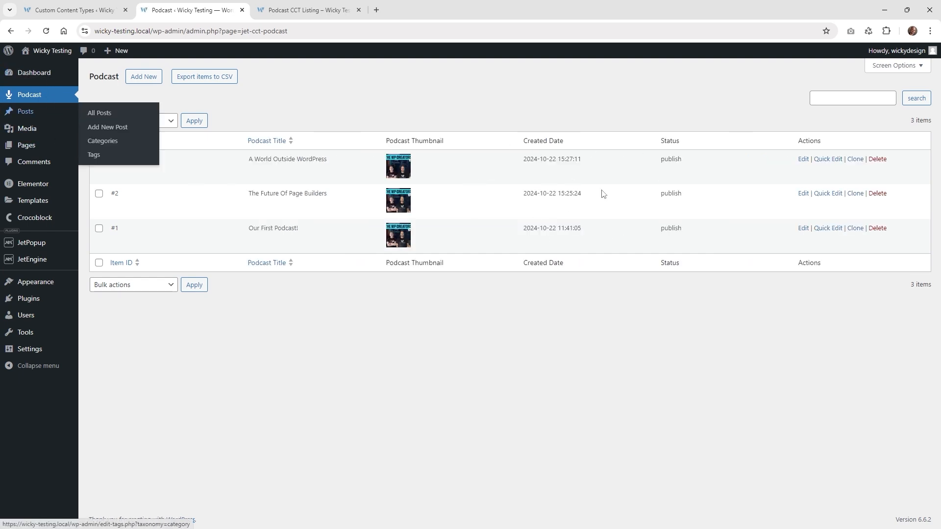
left_click_drag(539, 162, 600, 165)
left_click(661, 164)
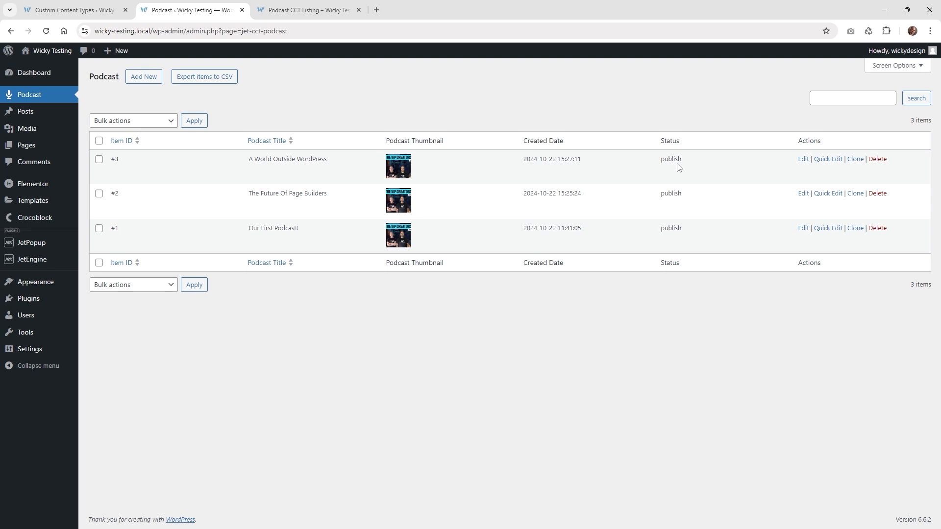
Examine the Quick Edit fields of the "A World Outside WordPress" podcast and cancel without updating.
left_click(828, 159)
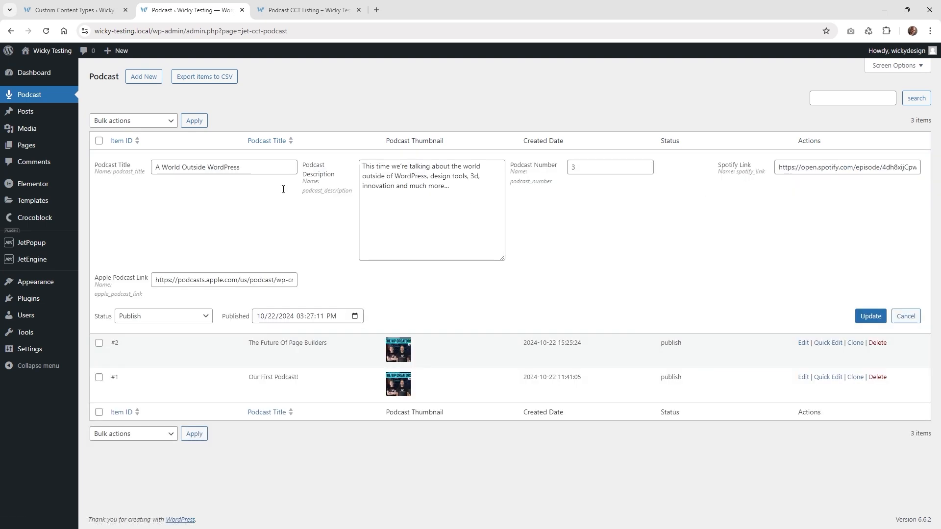
left_click(174, 170)
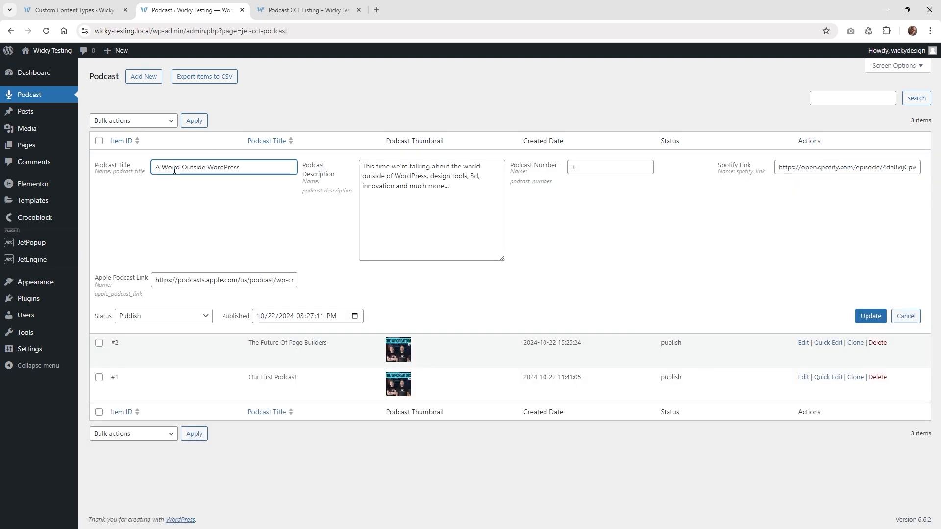
left_click(273, 170)
left_click(913, 319)
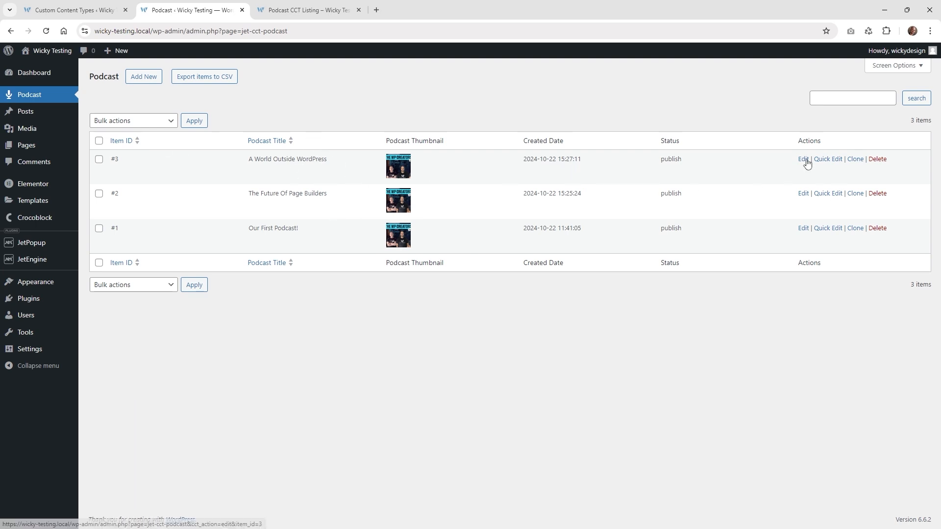
View the podcast listing on the front end and open JetEngine's Listings/Components page.
key("ctrl+Tab")
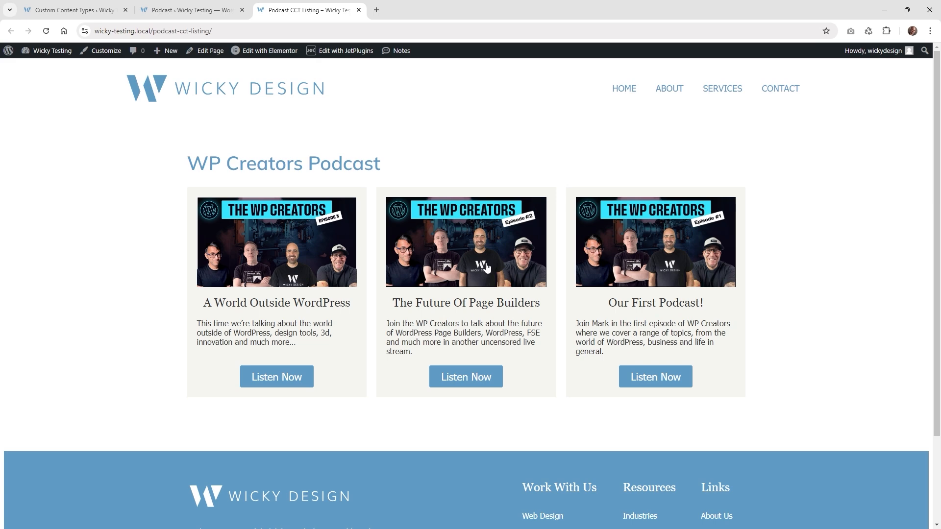
left_click(76, 9)
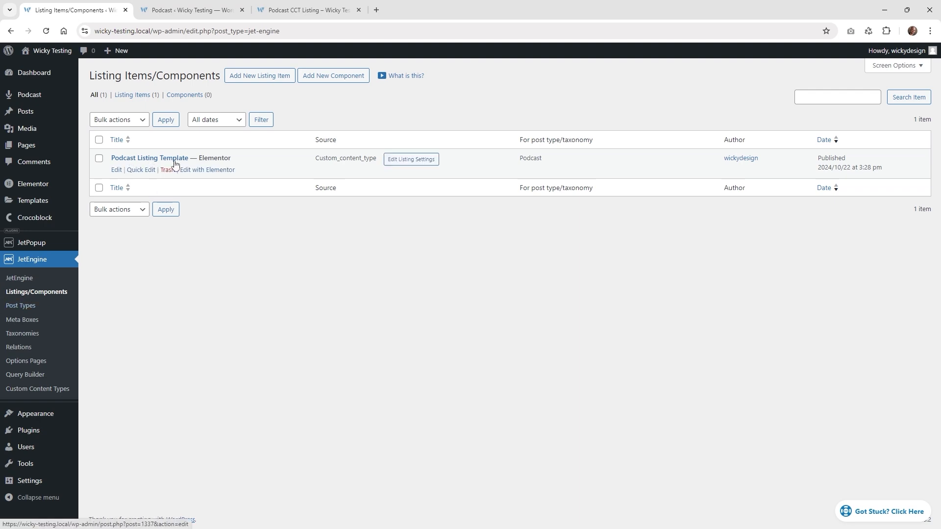
Explore a new listing item's setup with Custom Content Type as source, Podcast as content type and the listing view options, and close it uncreated.
left_click(277, 84)
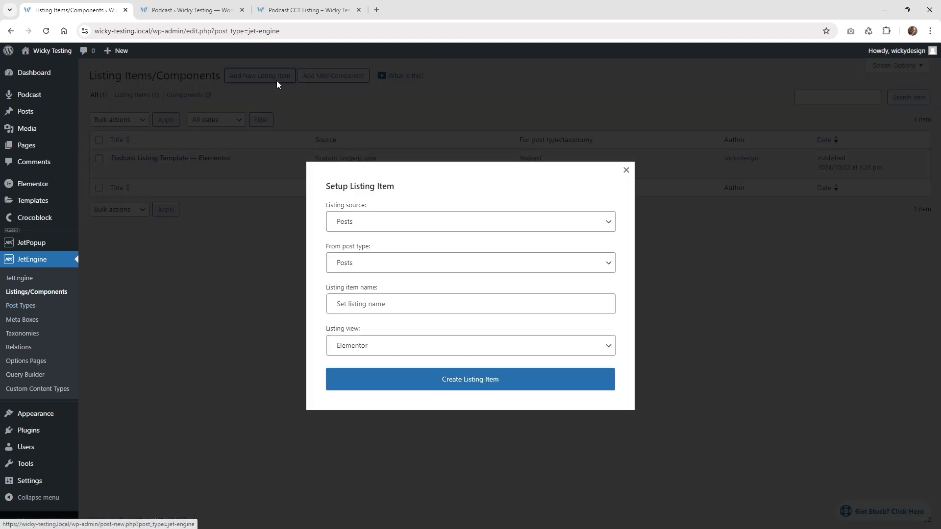
left_click(425, 223)
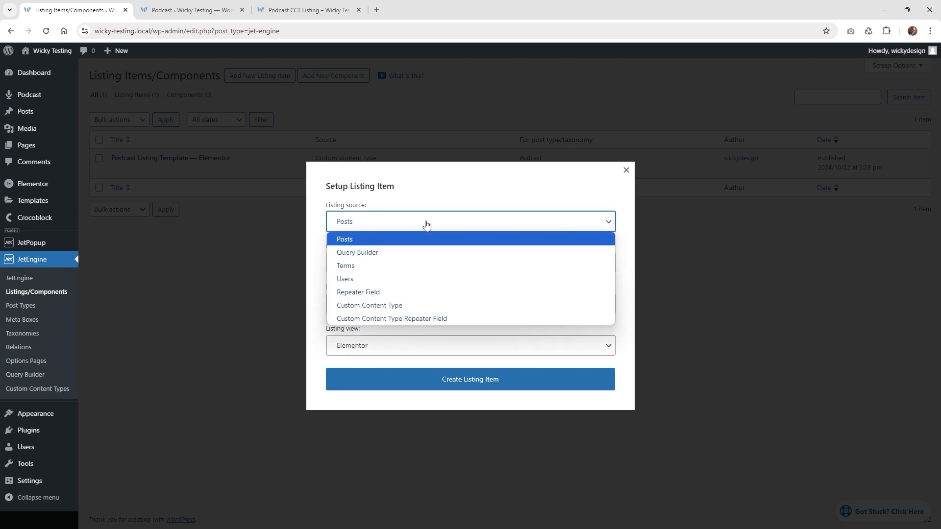
left_click(393, 308)
left_click(392, 263)
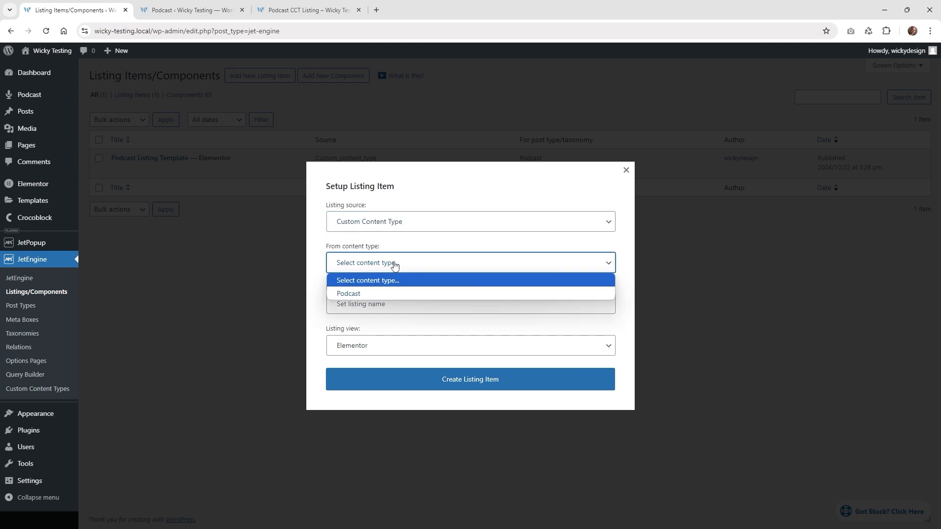
left_click(357, 295)
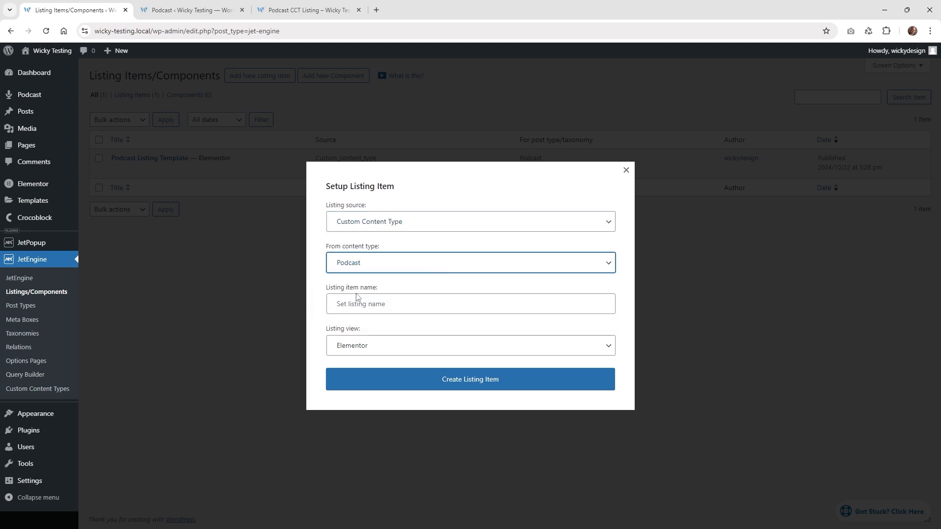
left_click(384, 302)
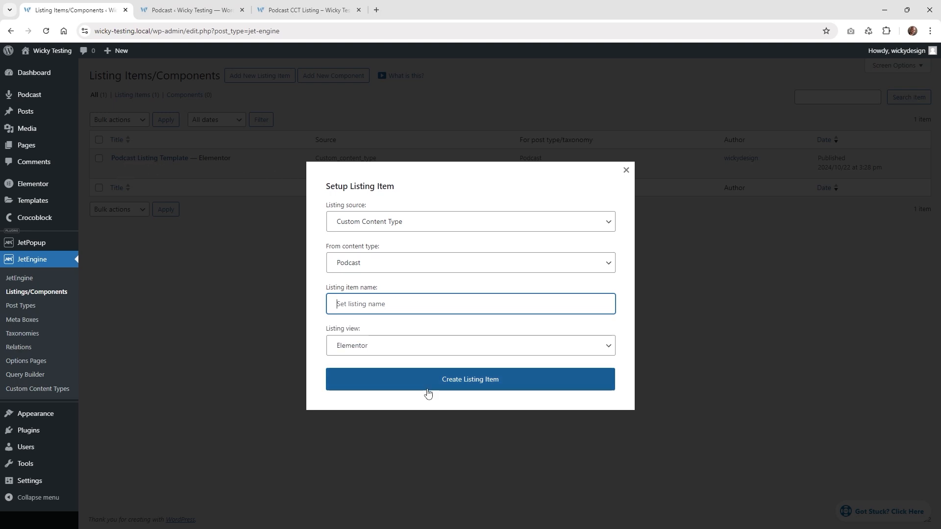
left_click(441, 353)
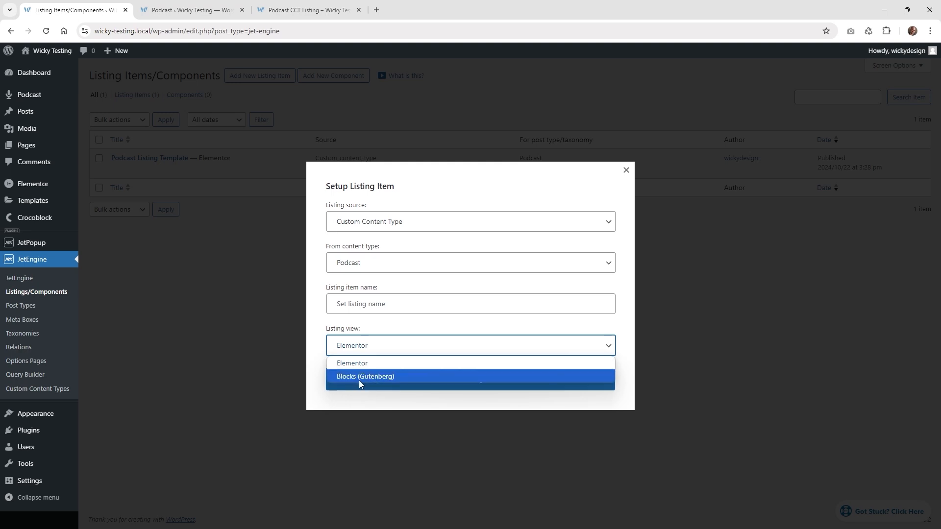
left_click(376, 411)
left_click(626, 170)
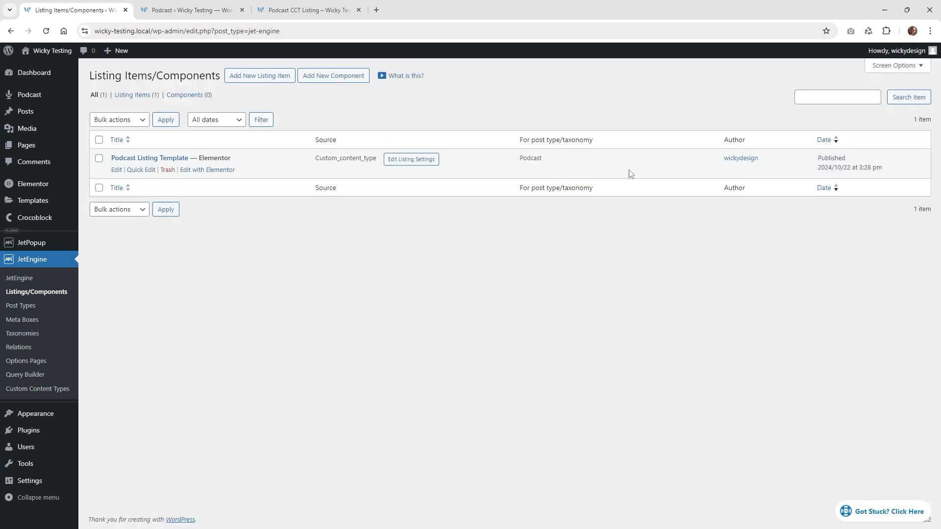
Open the Podcast Listing Template for editing with Elementor and browse the Flexbox container structures.
left_click(203, 170)
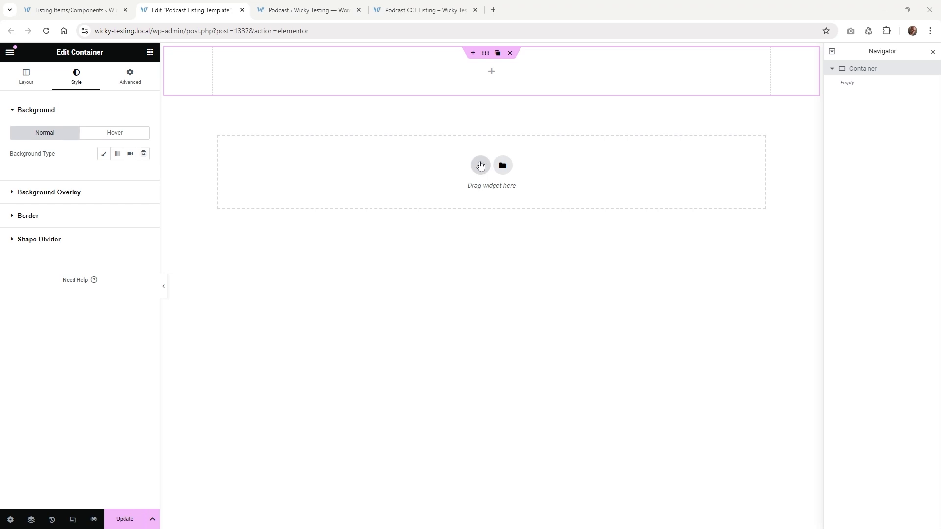
left_click(480, 167)
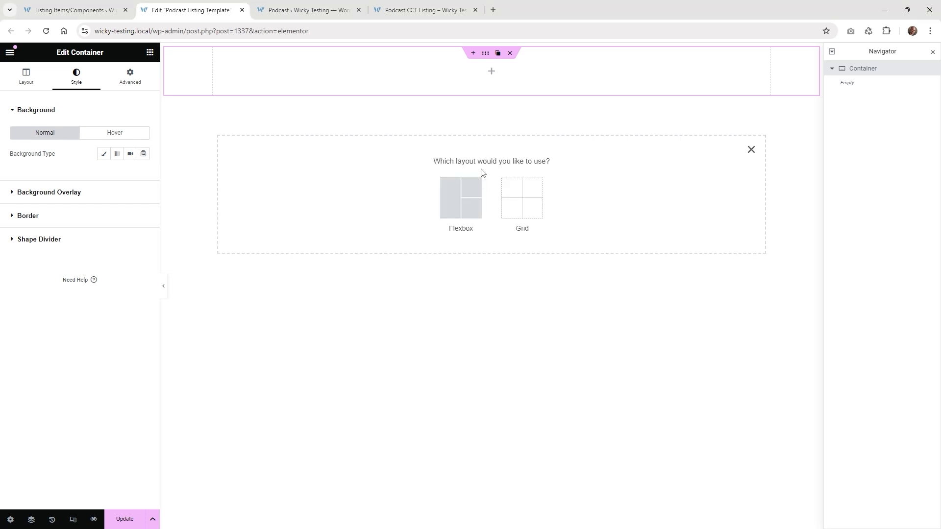
left_click(463, 201)
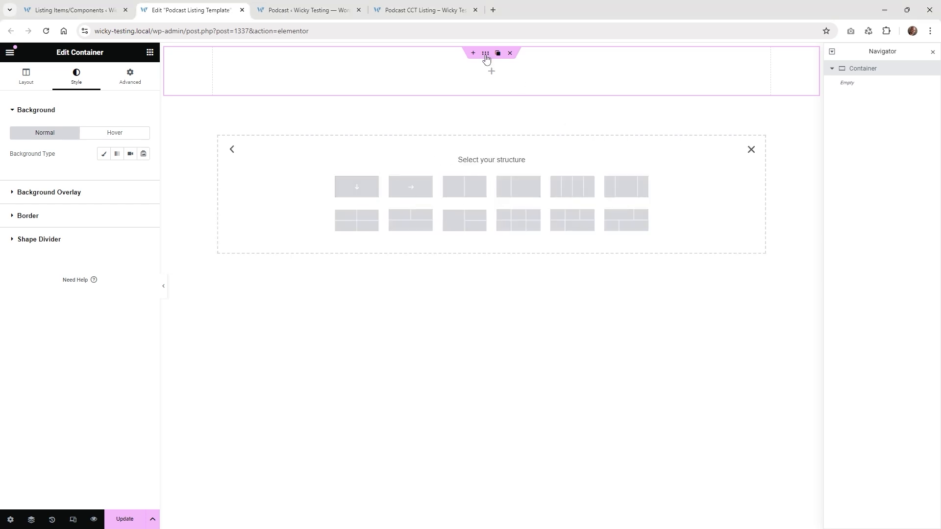
Compare the template with the front-end podcast cards, close the Podcast items page, and examine the listing source and content type in the template's Listing Settings.
left_click(396, 4)
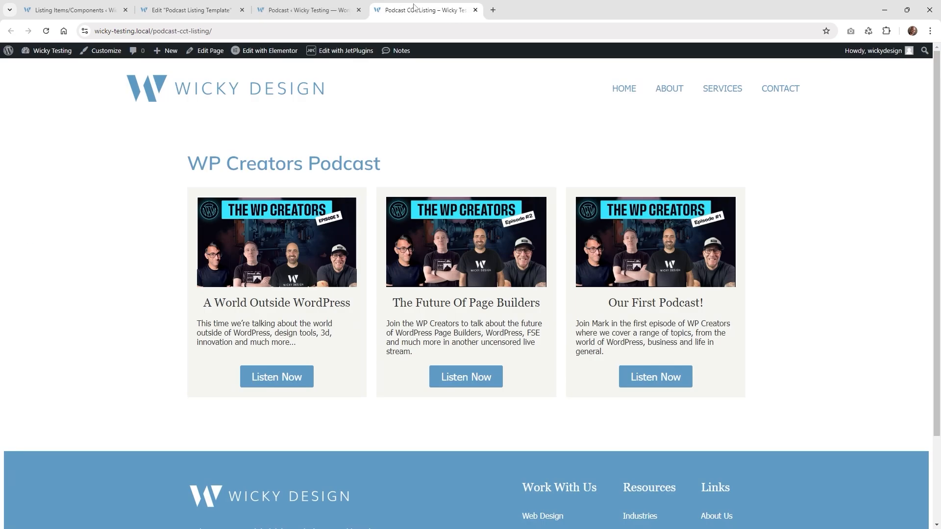
left_click(358, 10)
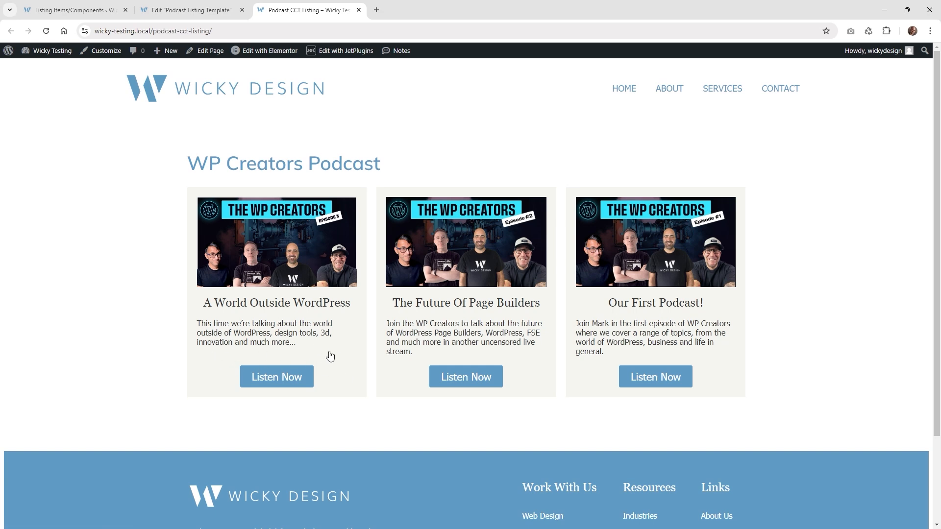
left_click(215, 17)
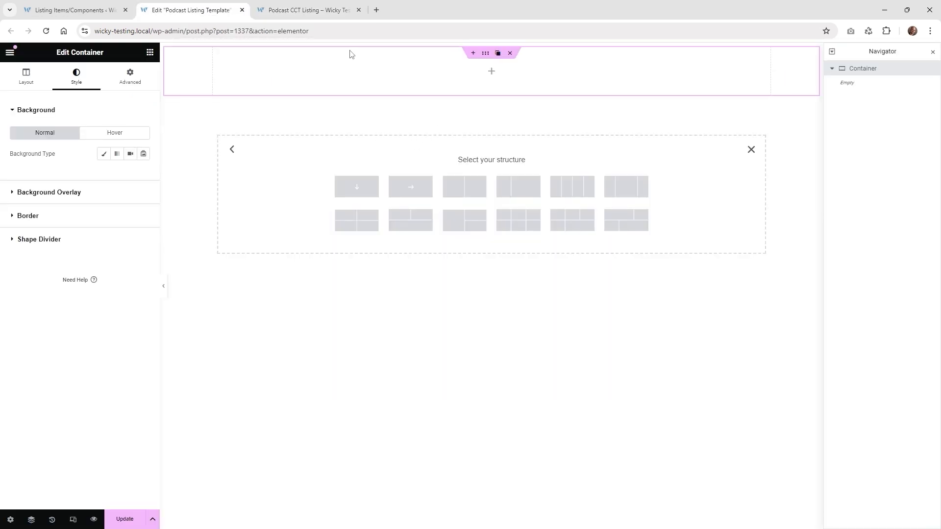
left_click(10, 519)
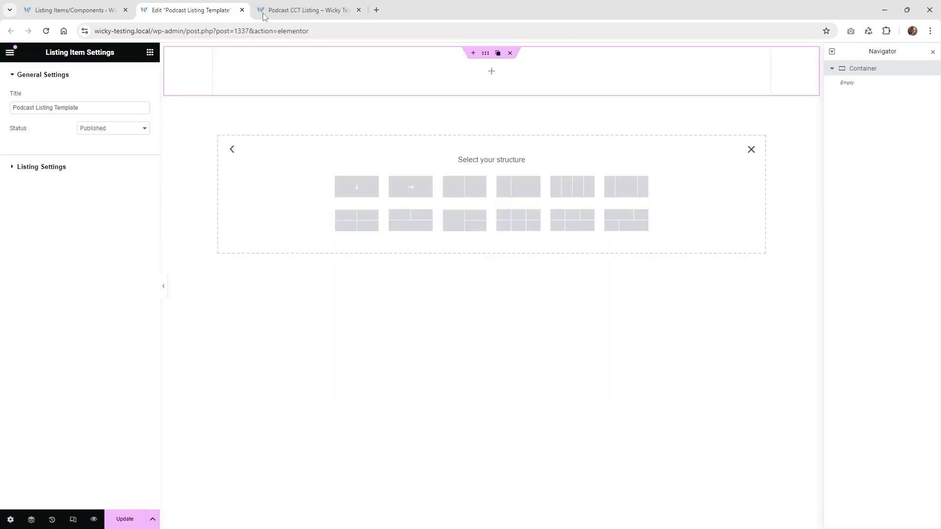
left_click(298, 9)
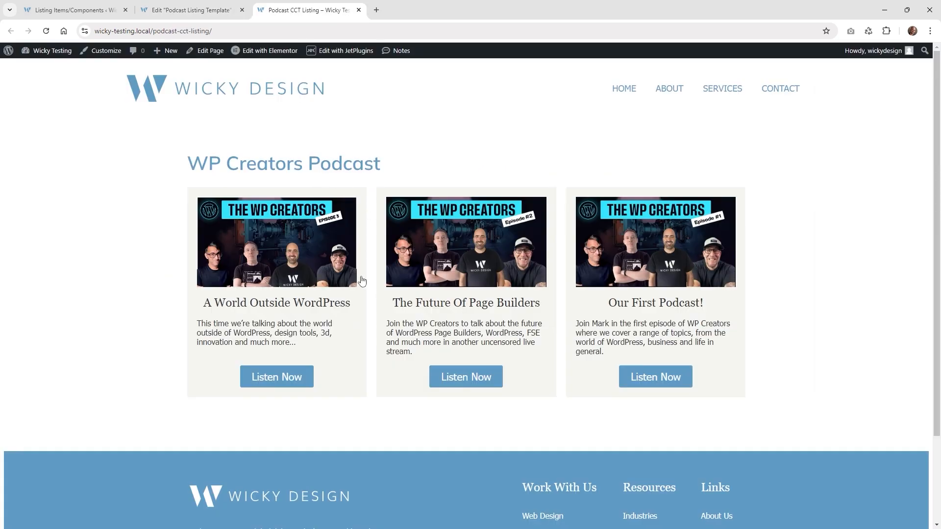
left_click(182, 9)
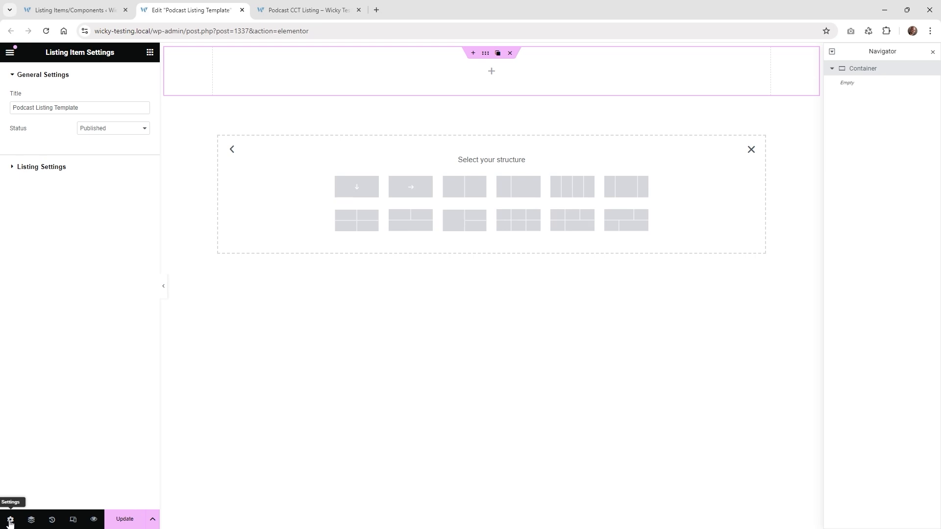
left_click(72, 172)
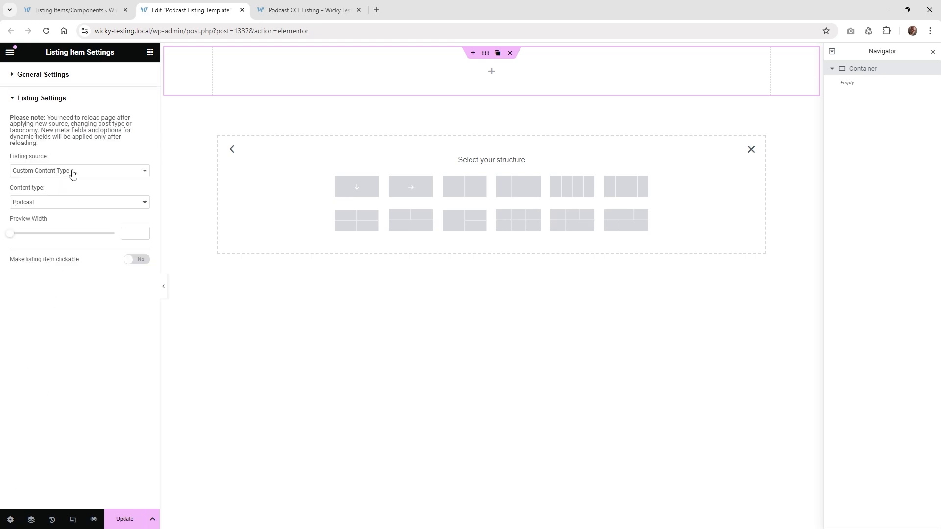
Set the listing item's preview width to 611 and compare the template with the podcast cards on the front-end page.
left_click_drag(10, 235, 47, 242)
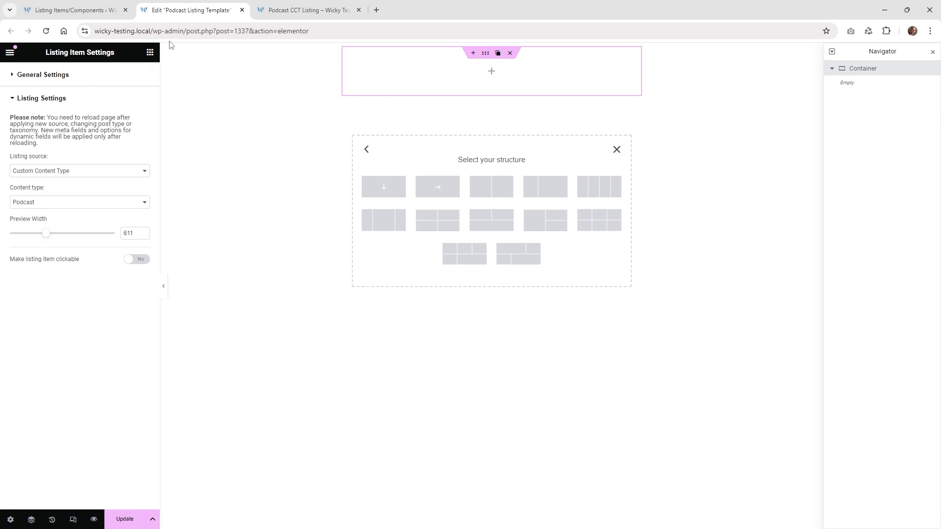
left_click(151, 53)
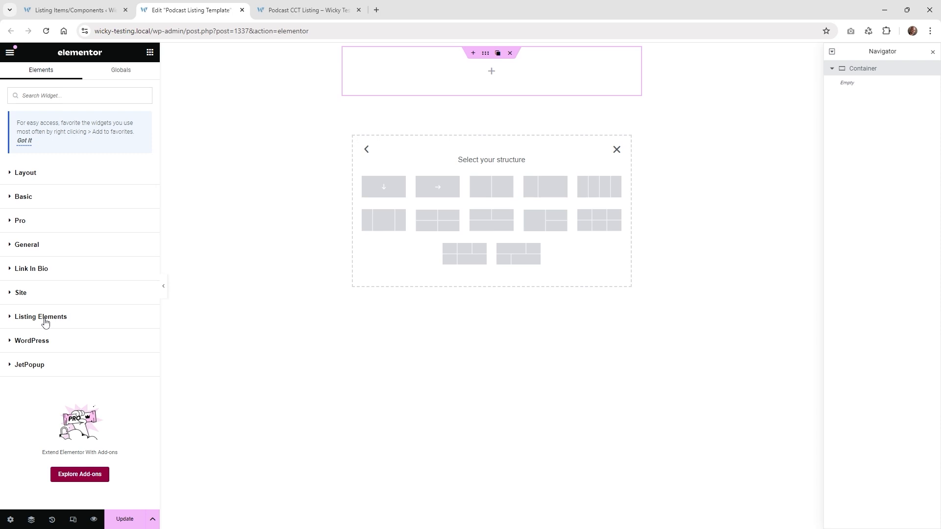
left_click(301, 10)
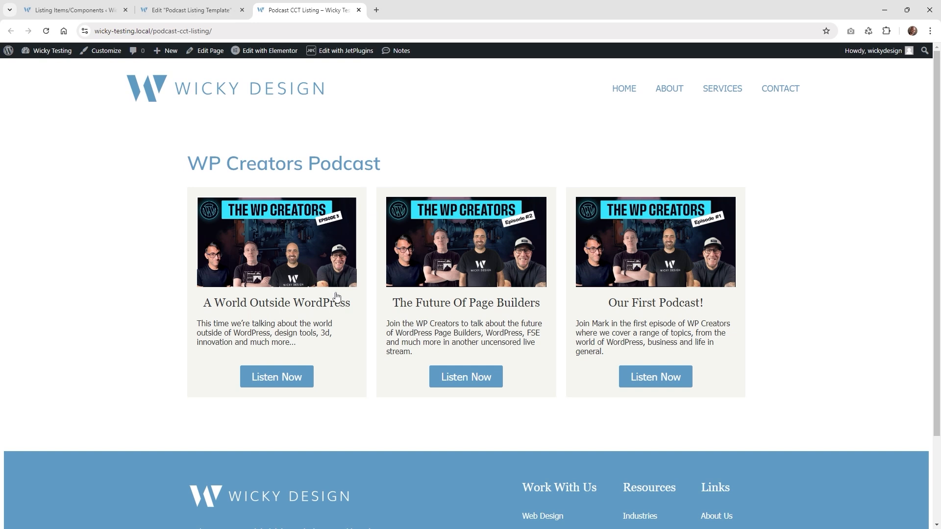
left_click(226, 5)
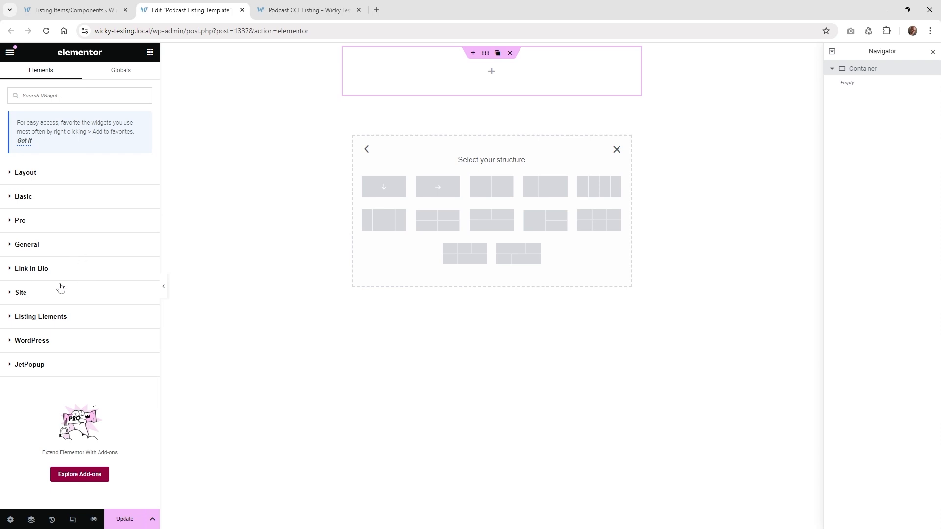
Add a Dynamic Image to the empty container with Podcast Thumbnail as its source and Full image resolution.
left_click(28, 321)
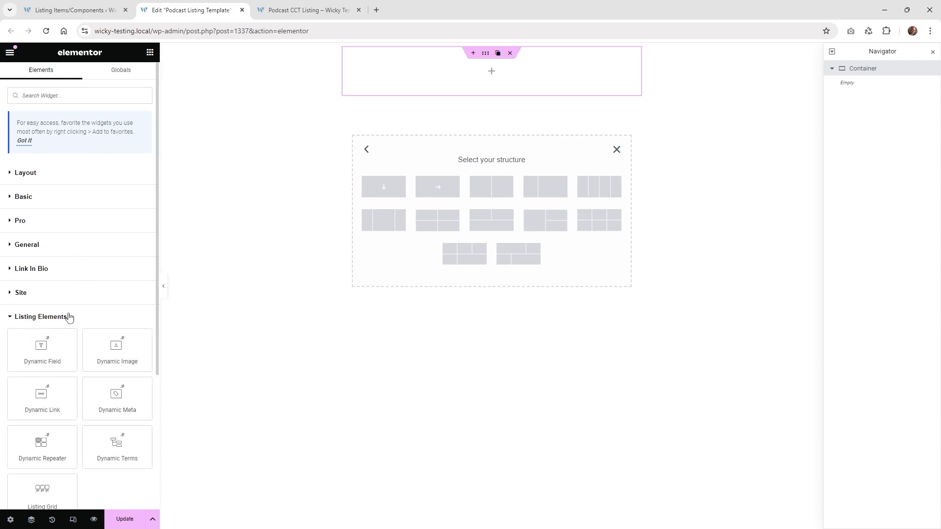
scroll(69, 317, "down", 2)
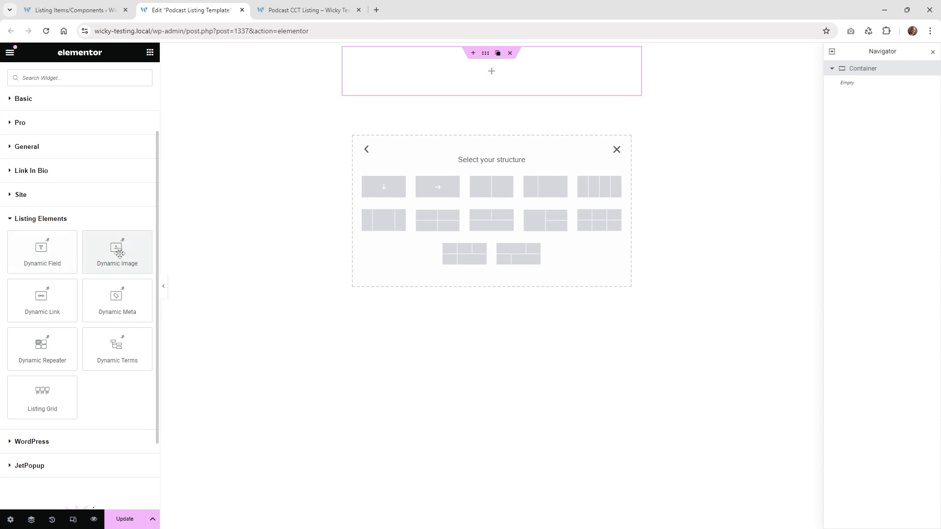
left_click_drag(119, 252, 433, 81)
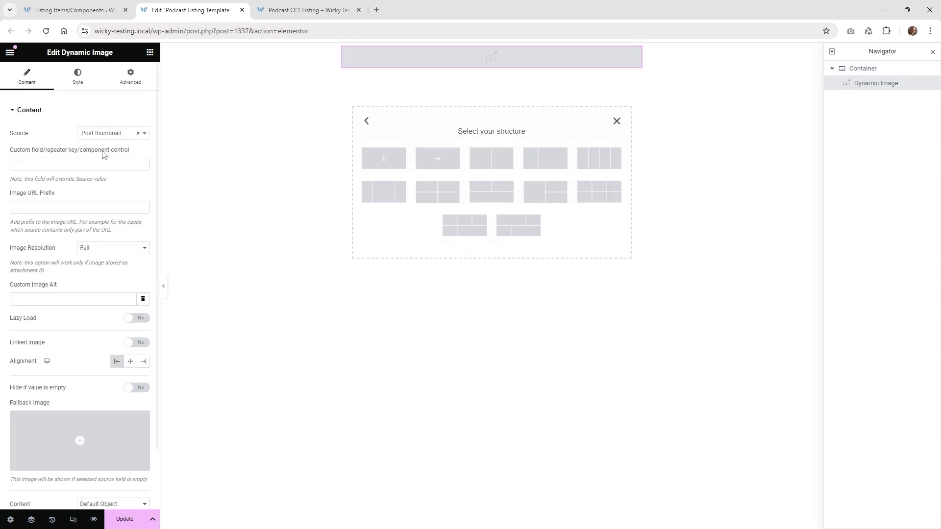
left_click(100, 135)
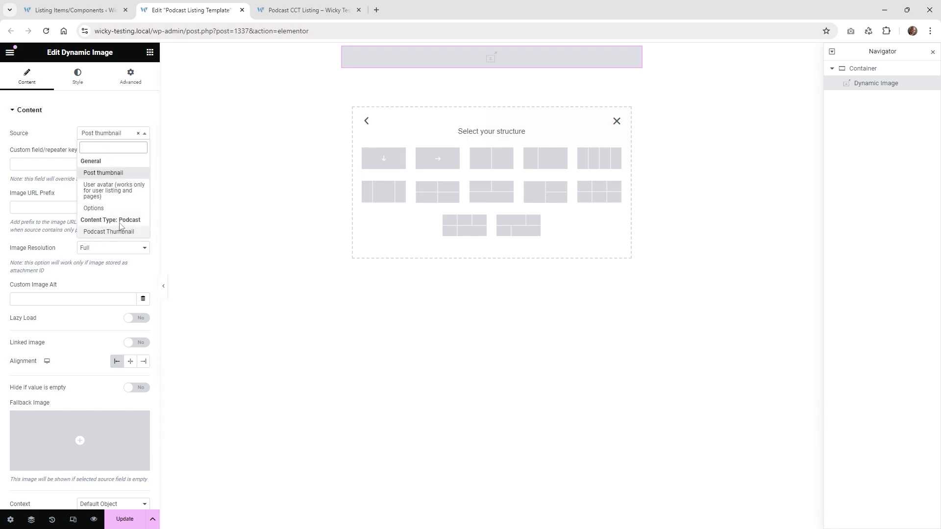
left_click(109, 232)
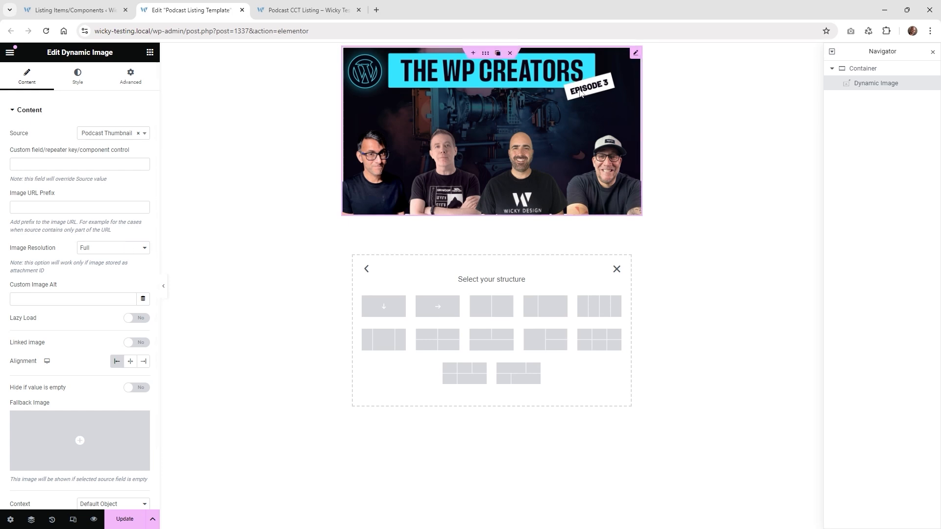
left_click(100, 249)
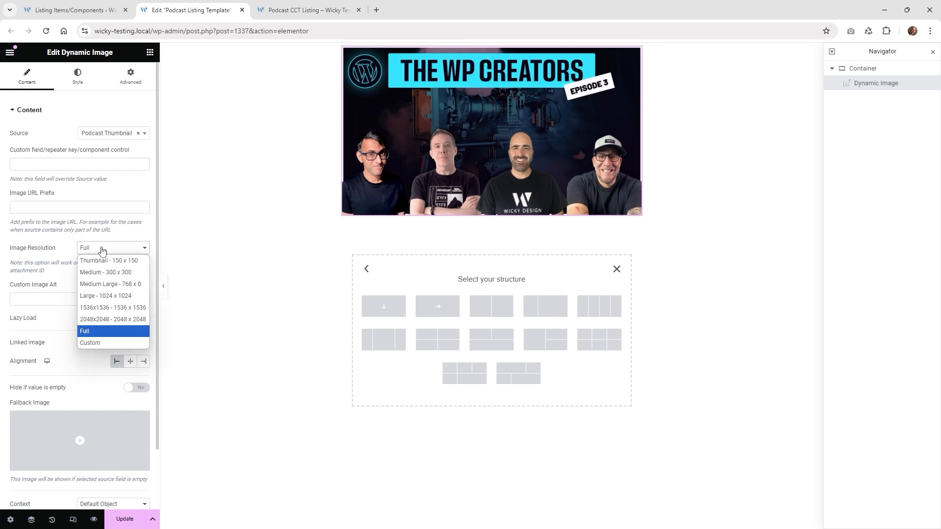
left_click(95, 332)
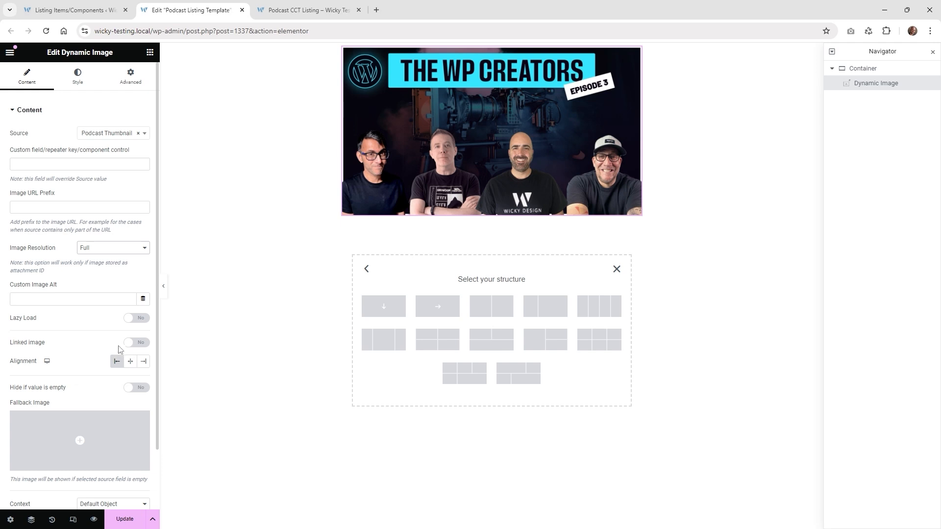
scroll(85, 351, "down", 2)
scroll(88, 340, "up", 1)
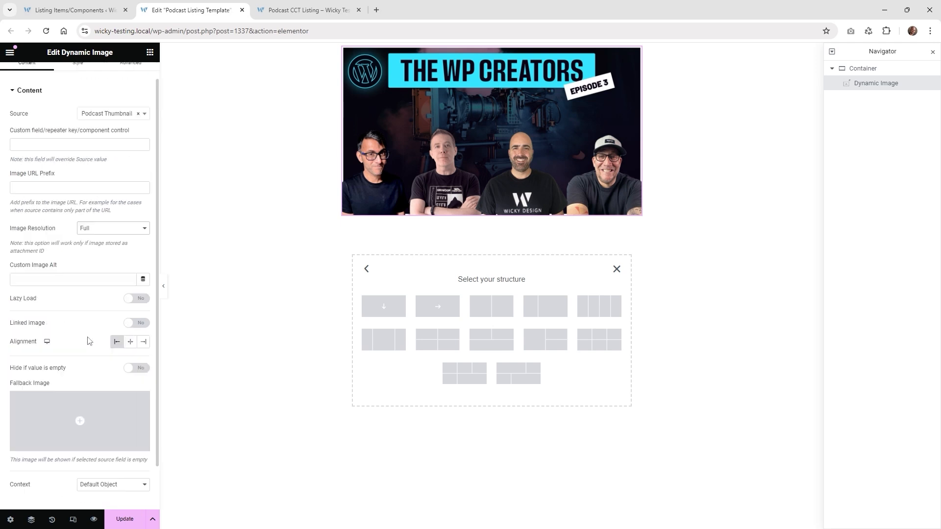
scroll(88, 340, "up", 1)
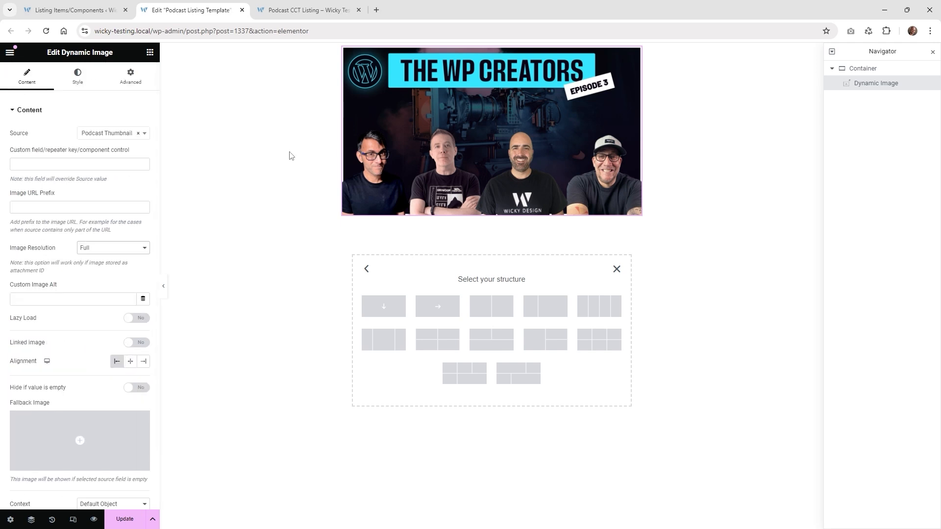
After checking the front-end cards, add a Dynamic Field below the thumbnail and set its object field to Podcast Title.
left_click(306, 9)
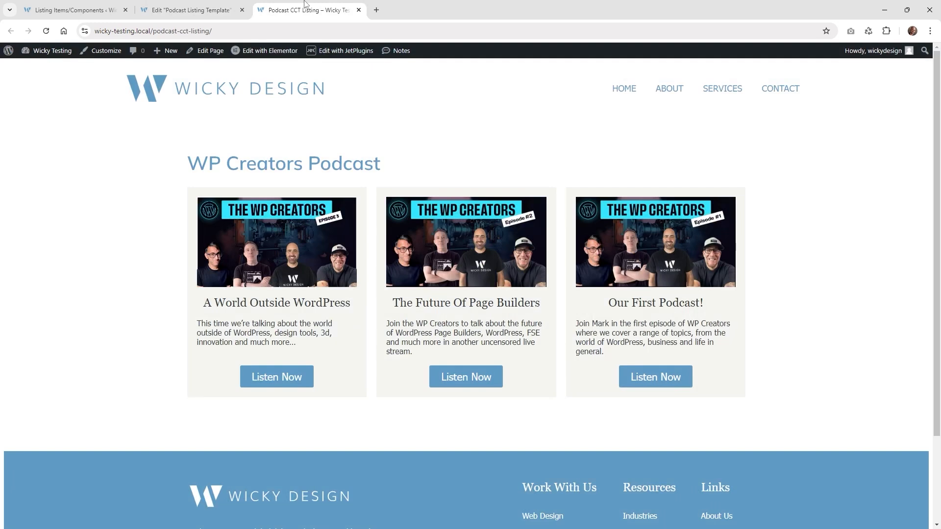
left_click(198, 4)
left_click(150, 52)
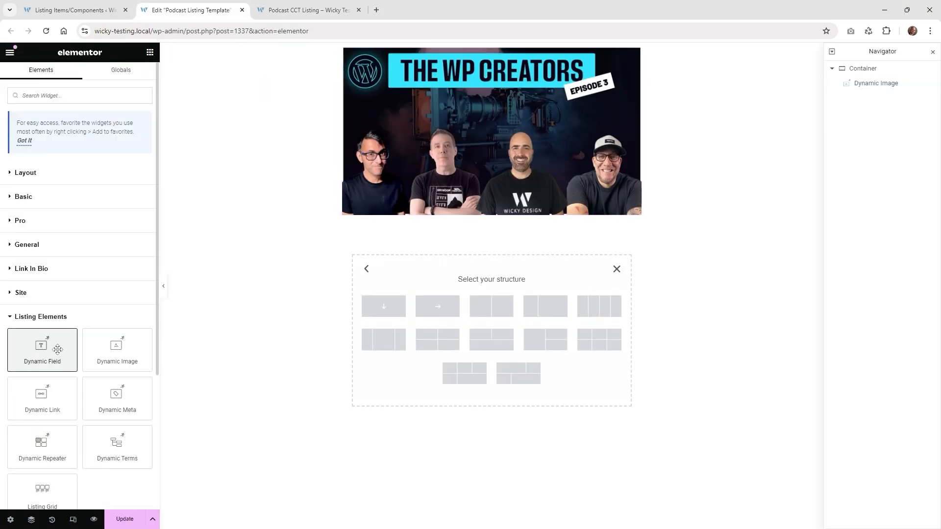
left_click_drag(57, 349, 485, 206)
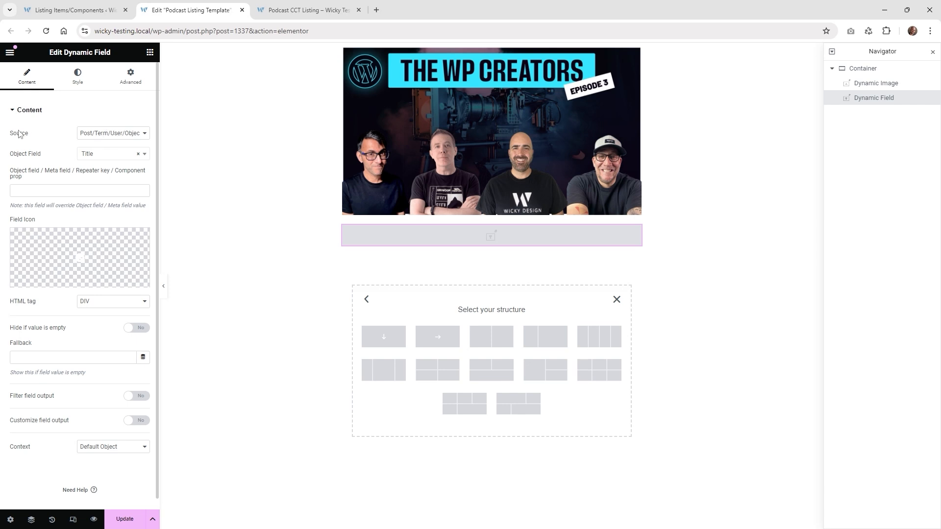
left_click(109, 135)
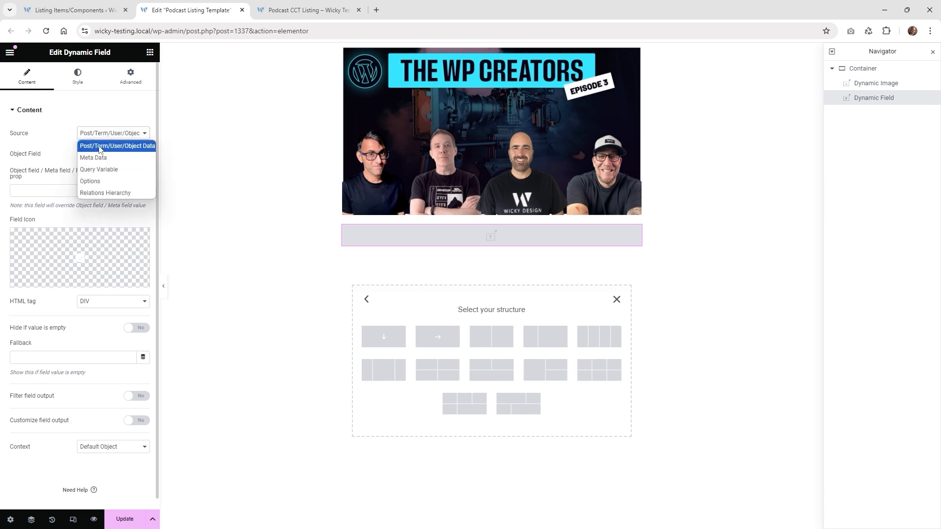
left_click(60, 140)
left_click(102, 155)
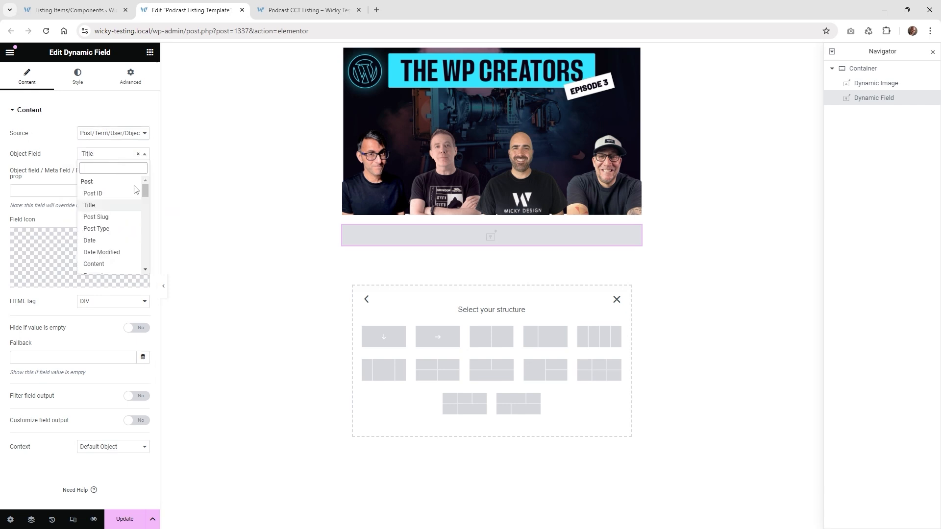
left_click_drag(146, 187, 146, 252)
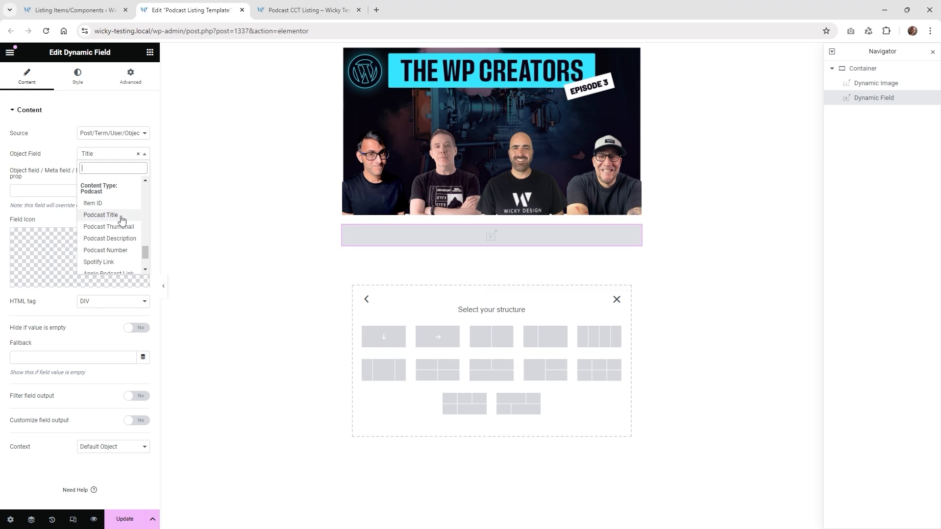
left_click(121, 217)
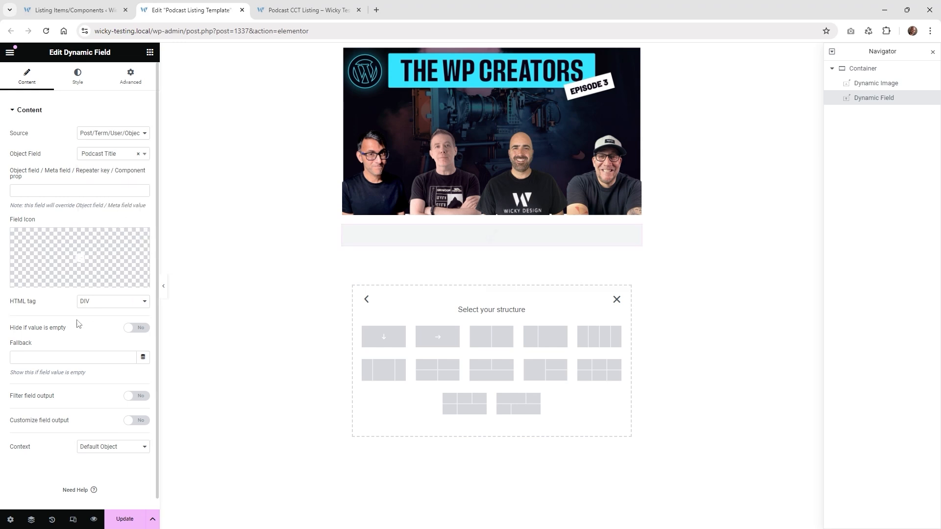
Format the podcast title field with the H2 HTML tag, centred widget items alignment and a custom line height.
left_click(96, 302)
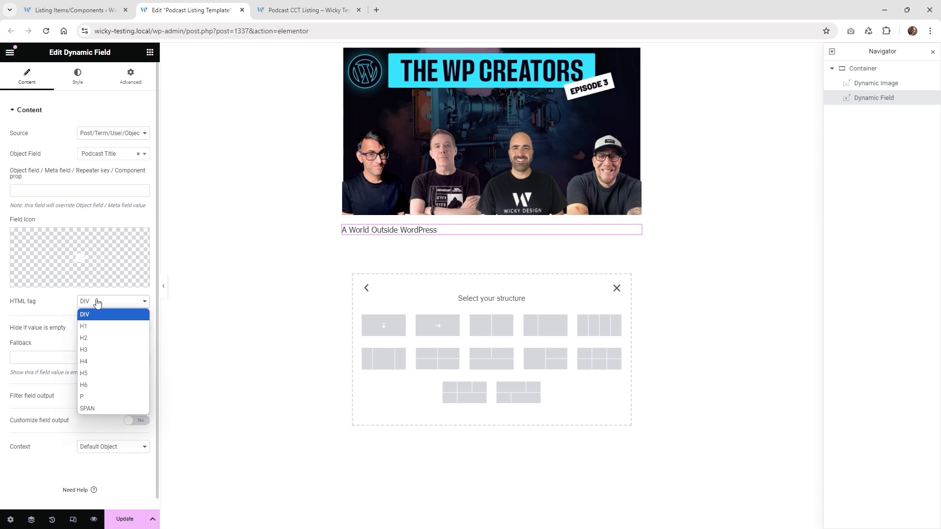
left_click(102, 339)
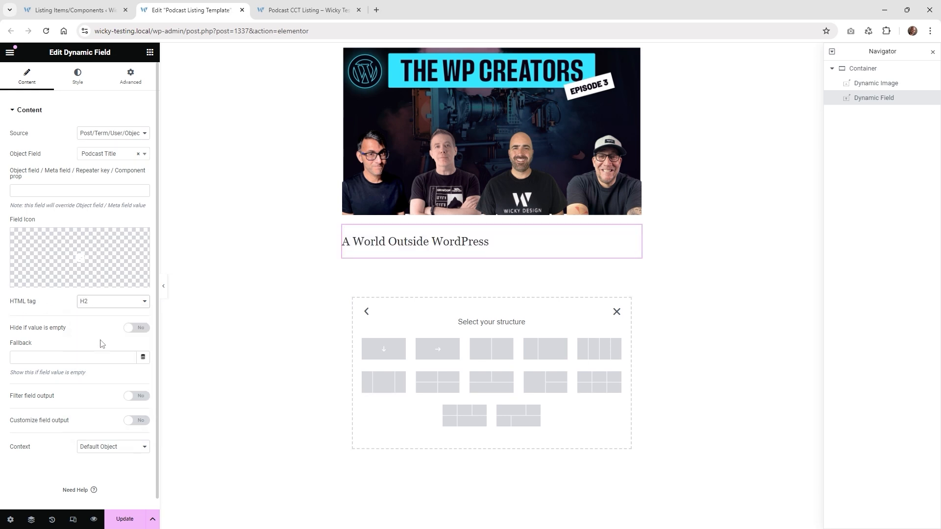
left_click(77, 81)
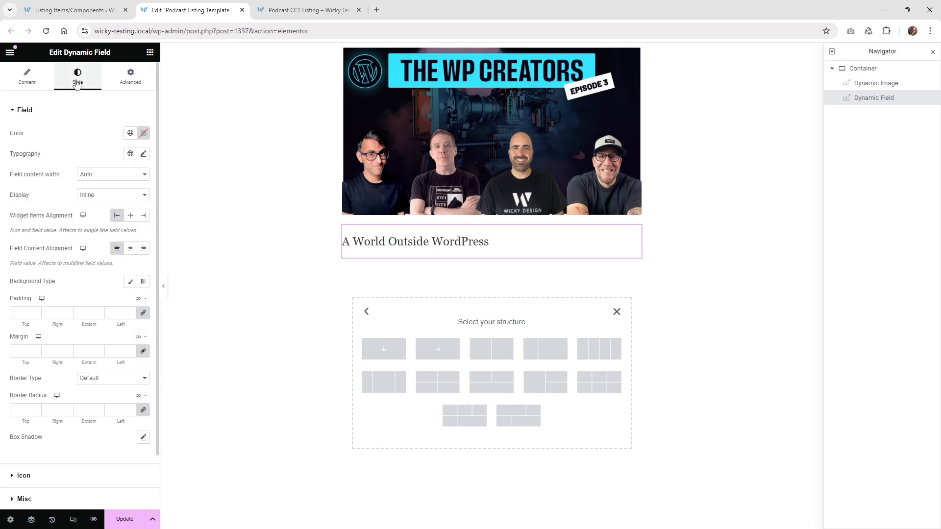
left_click(130, 214)
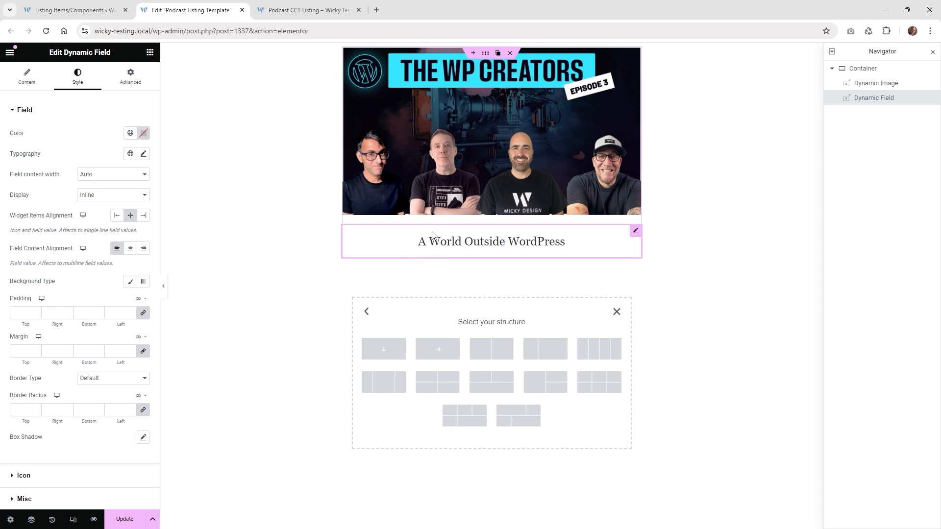
left_click(144, 155)
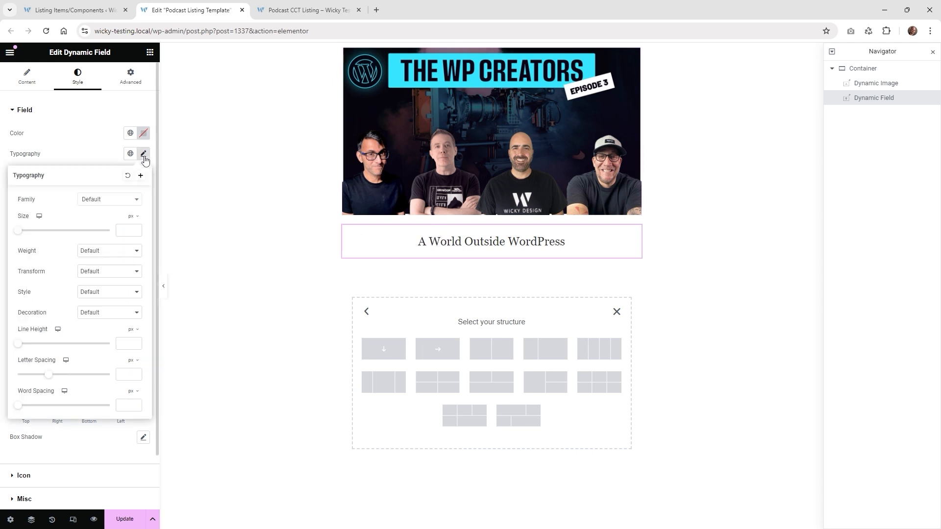
left_click_drag(21, 348, 29, 352)
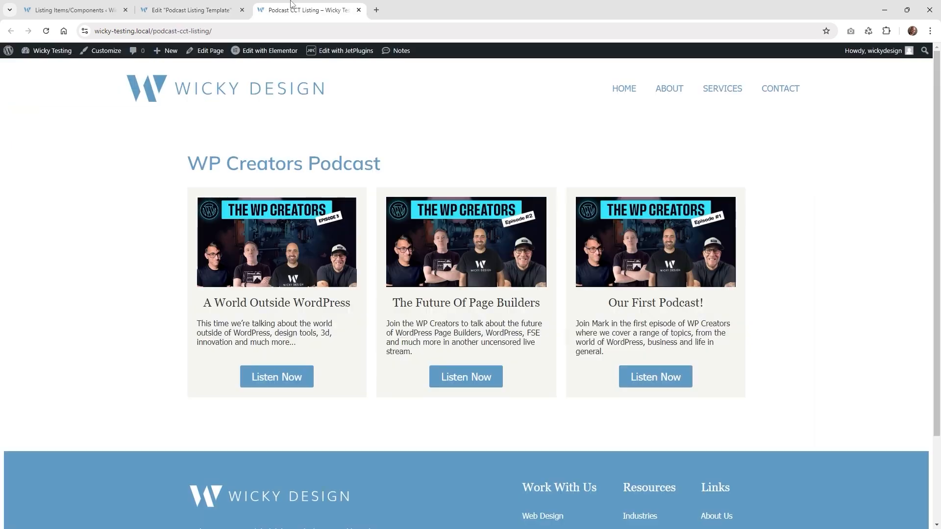
Check the front-end cards, then add a Dynamic Field below the title with Podcast Description as object field and P as HTML tag.
left_click(308, 9)
left_click(188, 6)
left_click(150, 52)
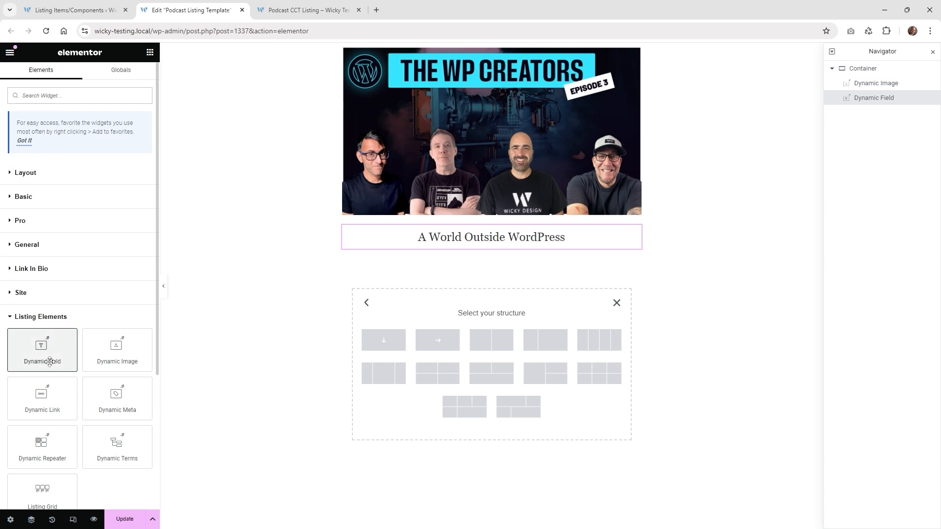
left_click_drag(49, 360, 519, 251)
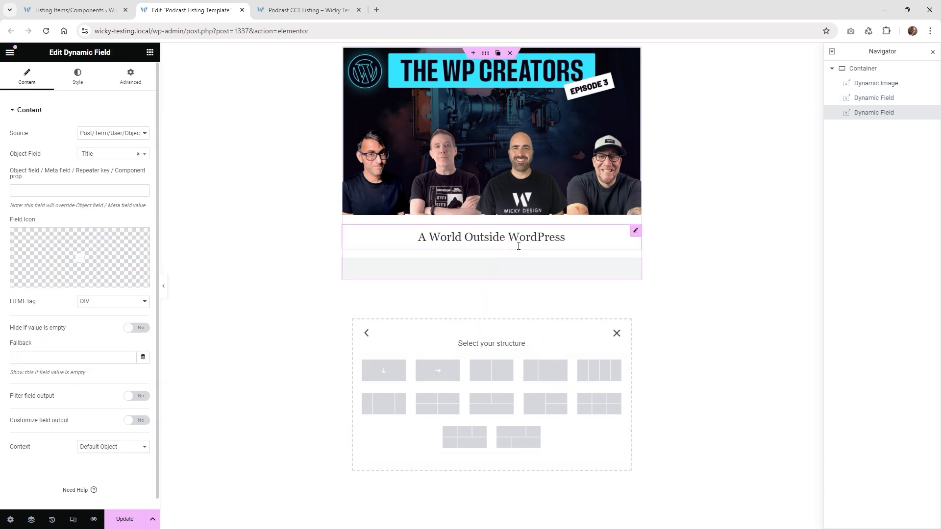
left_click(99, 156)
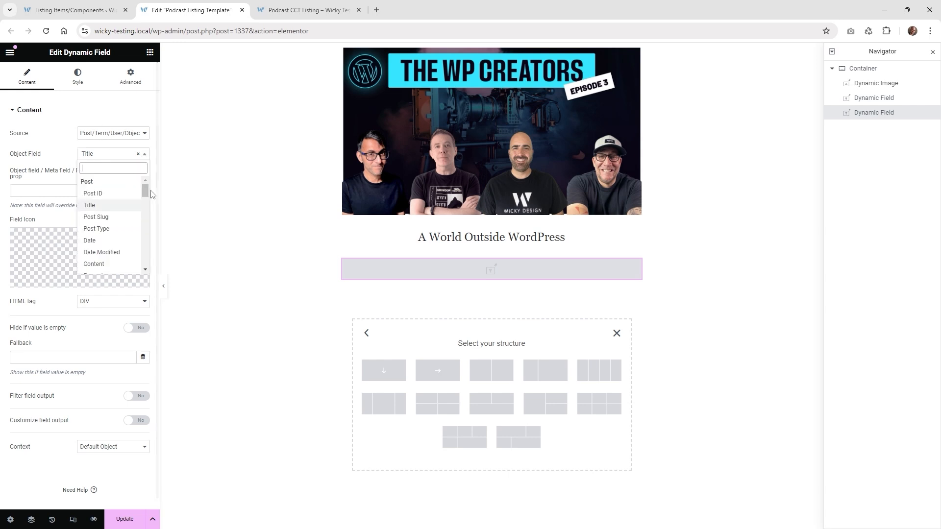
left_click_drag(145, 191, 145, 254)
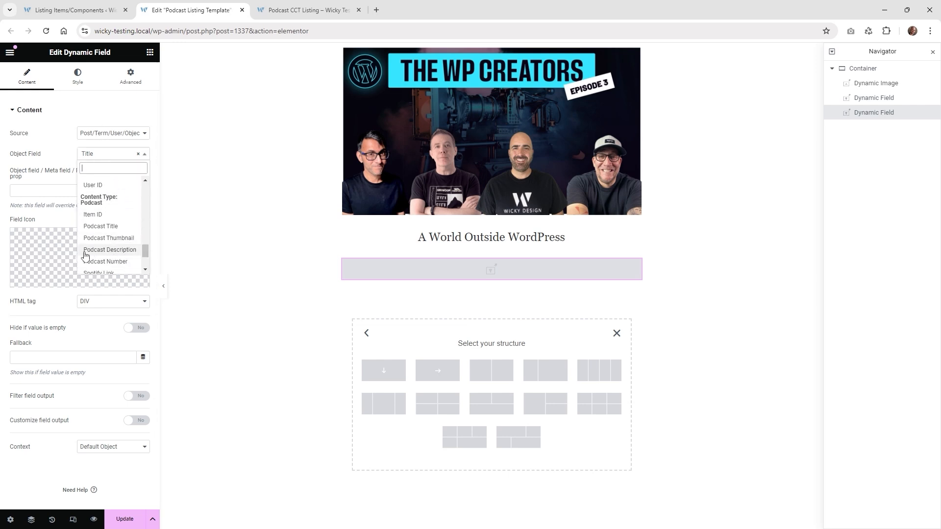
left_click(124, 251)
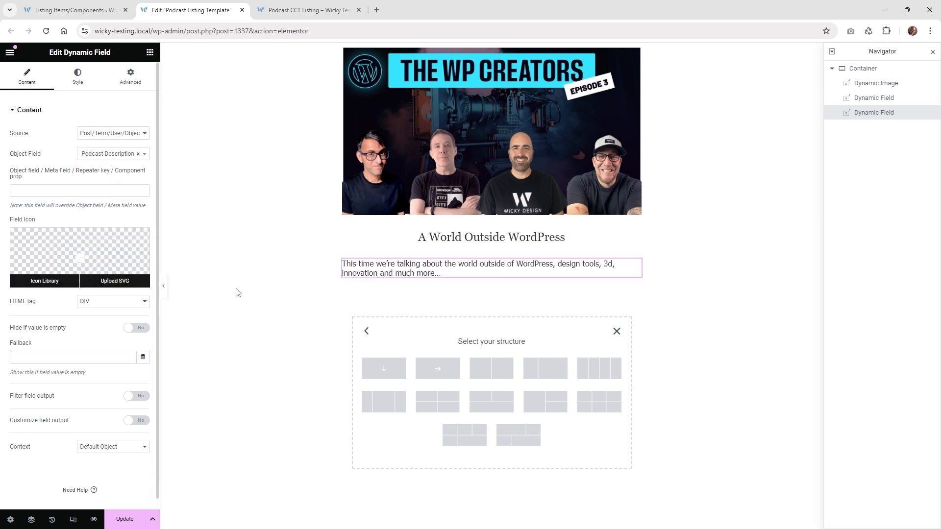
left_click(102, 301)
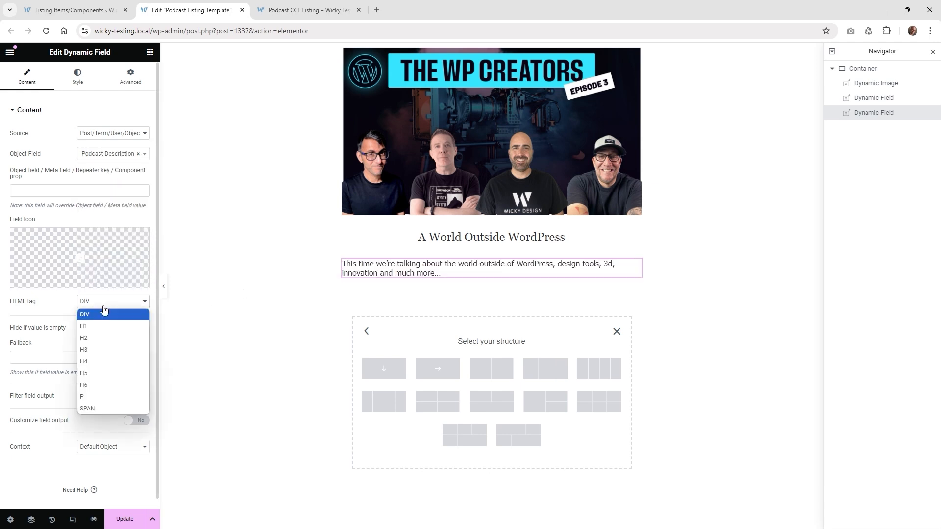
left_click(100, 398)
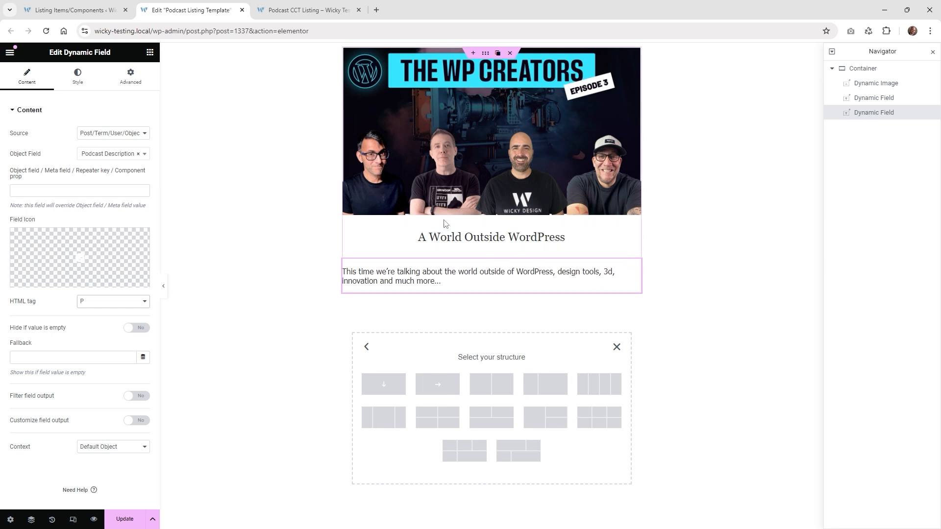
Set the outer container's column and row gaps to 0 px.
left_click(868, 71)
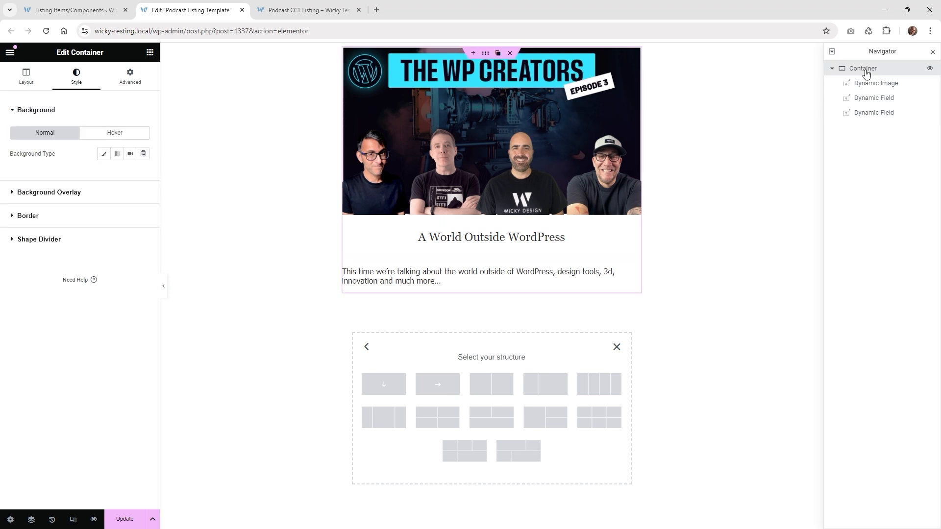
left_click(28, 89)
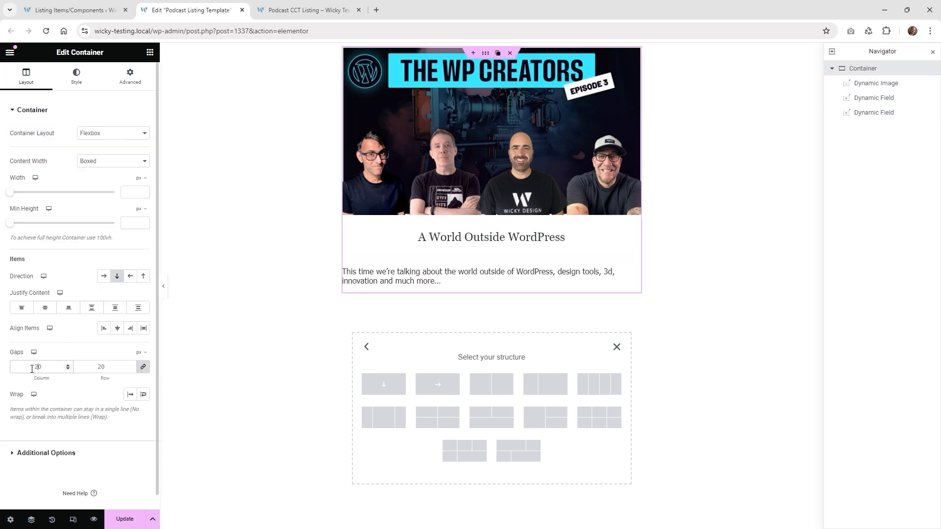
key("BackSpace")
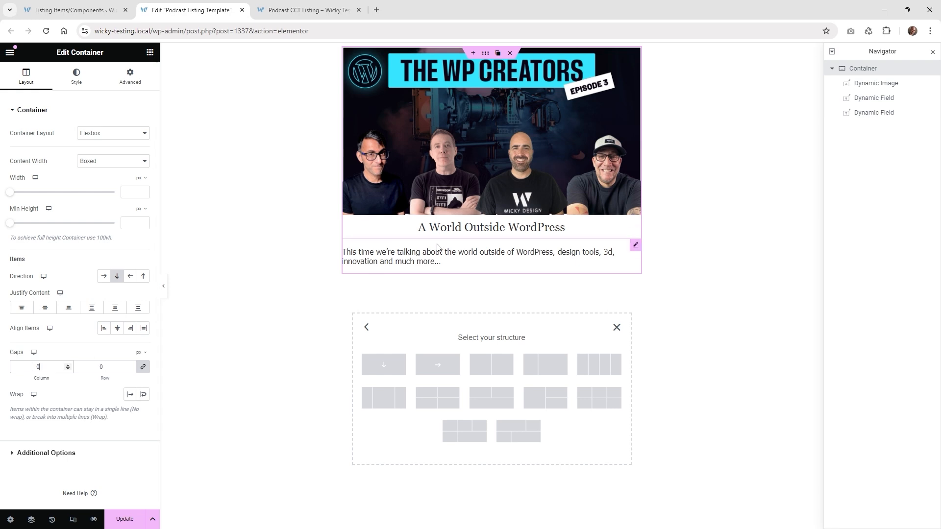
After checking the front-end cards, add a nested container below the podcast description field.
left_click(636, 245)
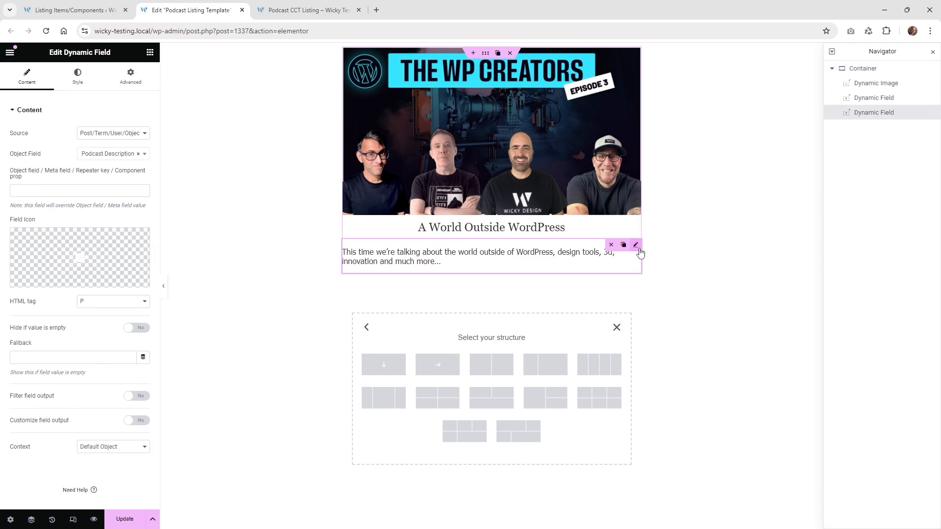
left_click(309, 5)
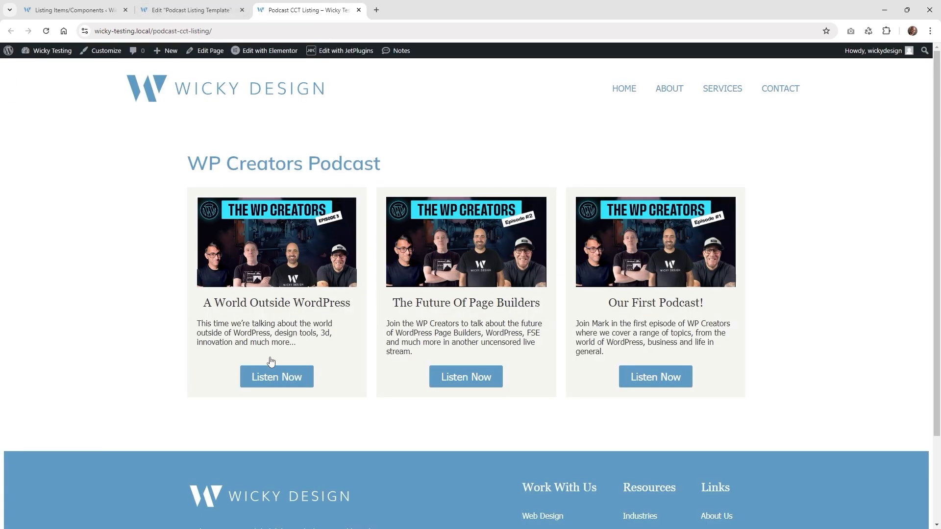
left_click(218, 10)
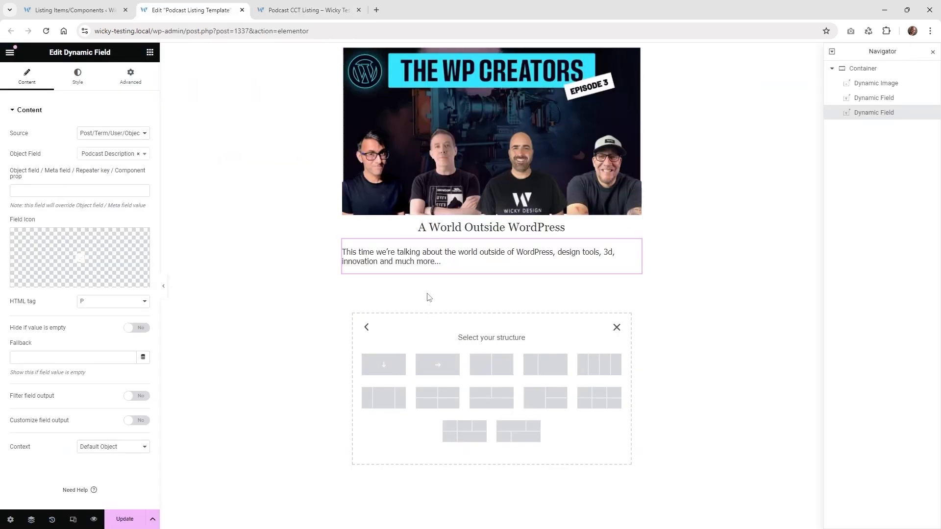
left_click(150, 53)
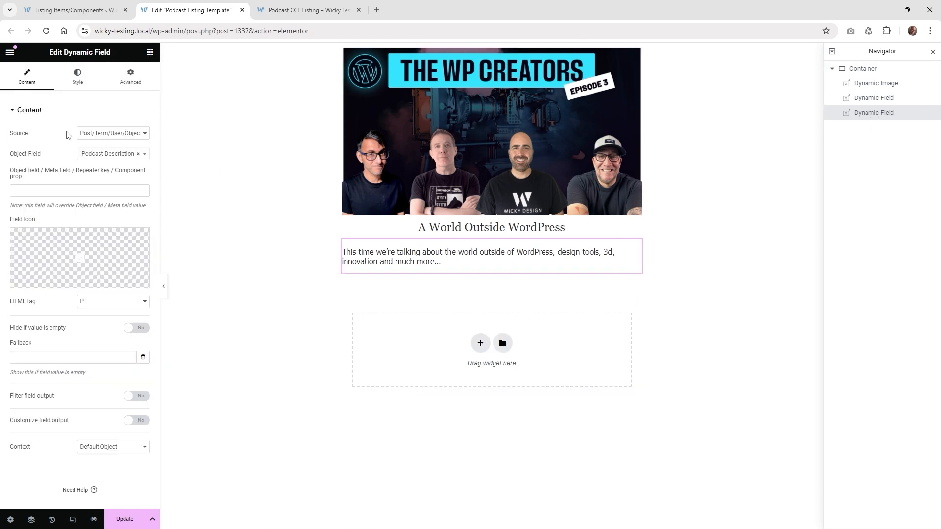
left_click(150, 54)
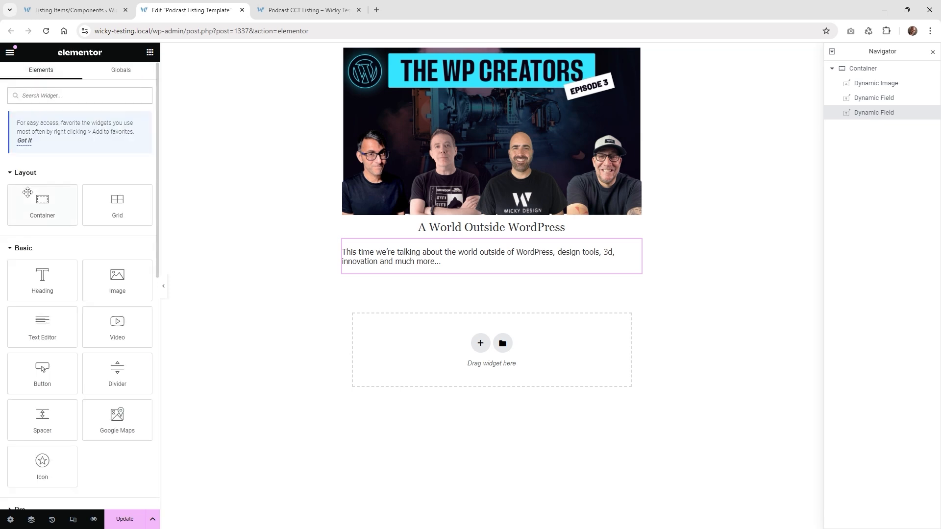
left_click(49, 211)
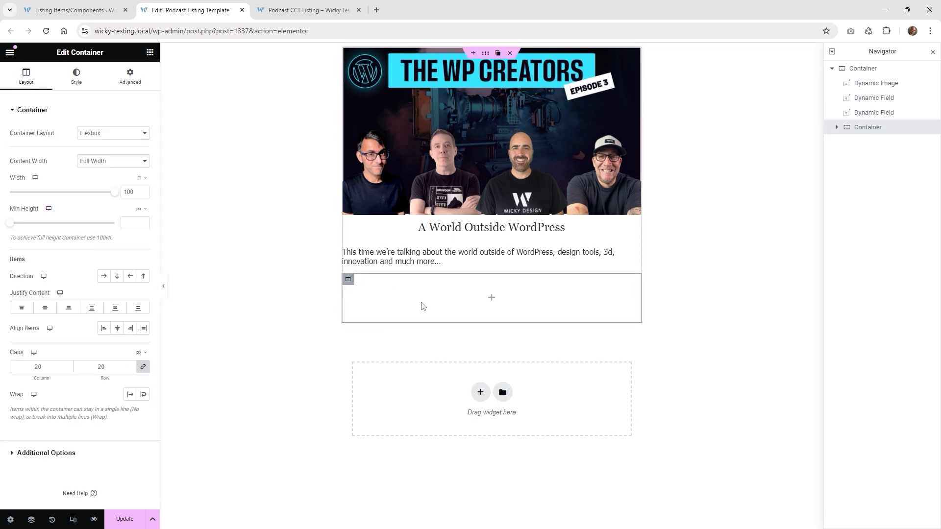
Add an Image widget to the nested container and use Spotify-Podcasts.png from the media library.
left_click(150, 52)
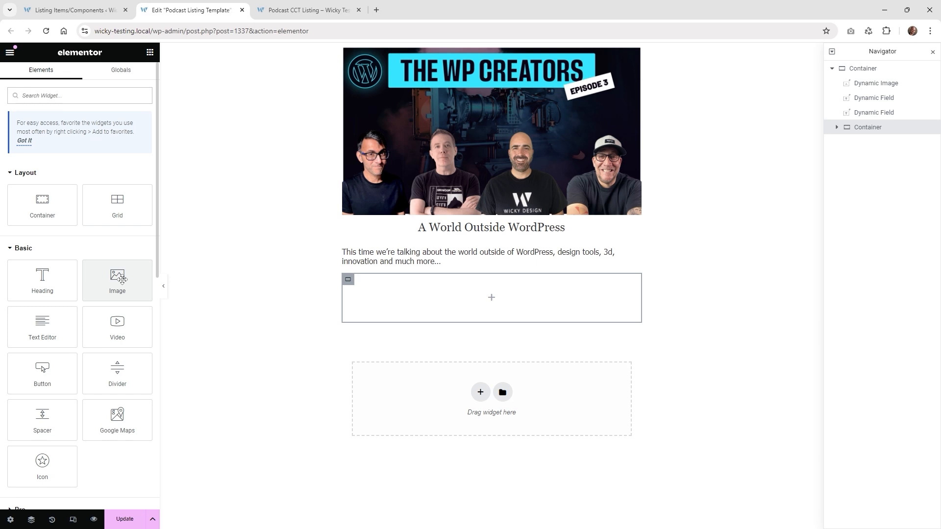
left_click_drag(122, 279, 461, 293)
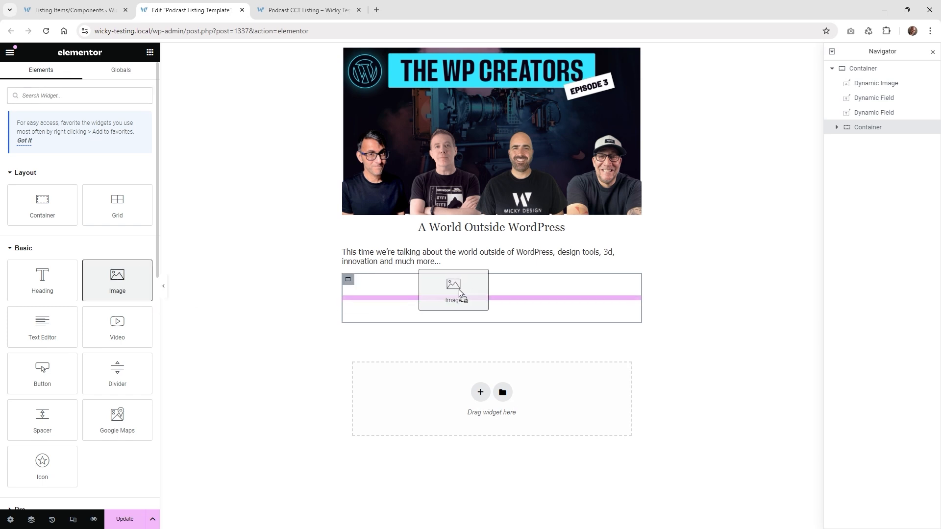
left_click_drag(459, 289, 458, 289)
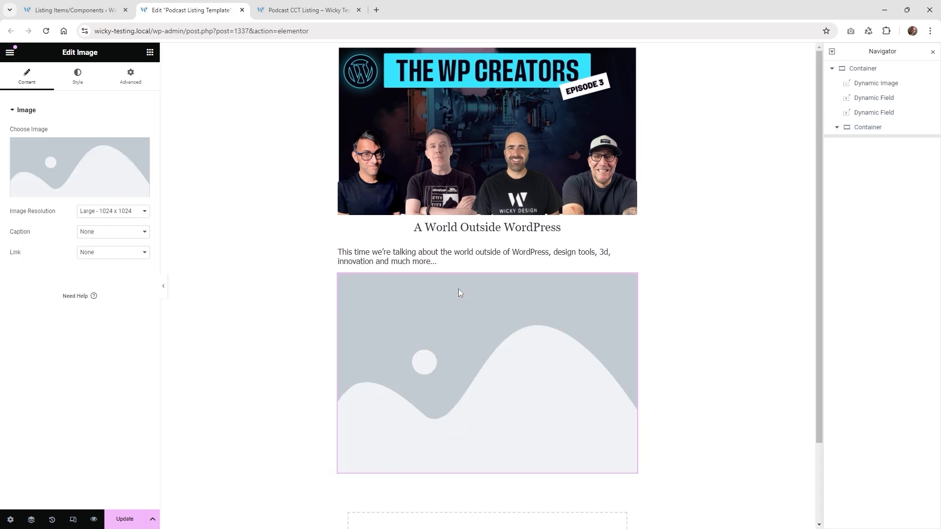
left_click(76, 164)
left_click(153, 178)
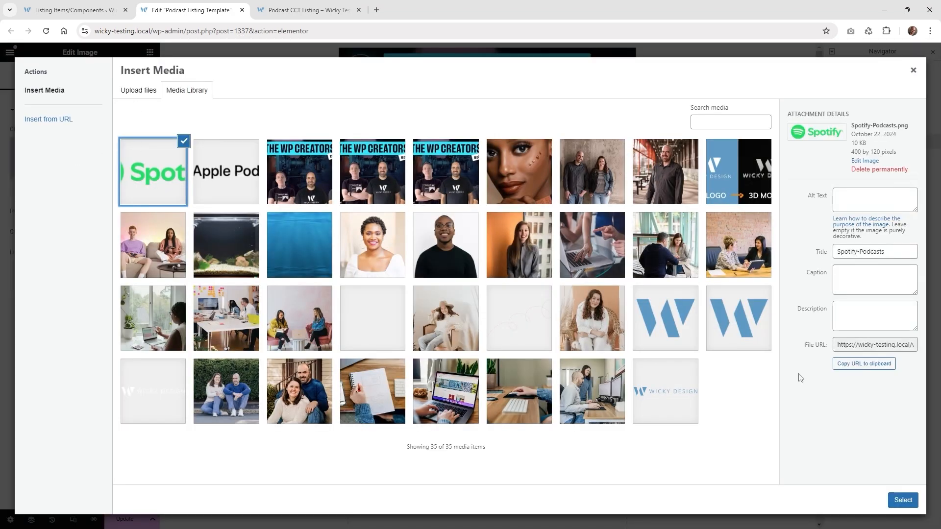
left_click(899, 499)
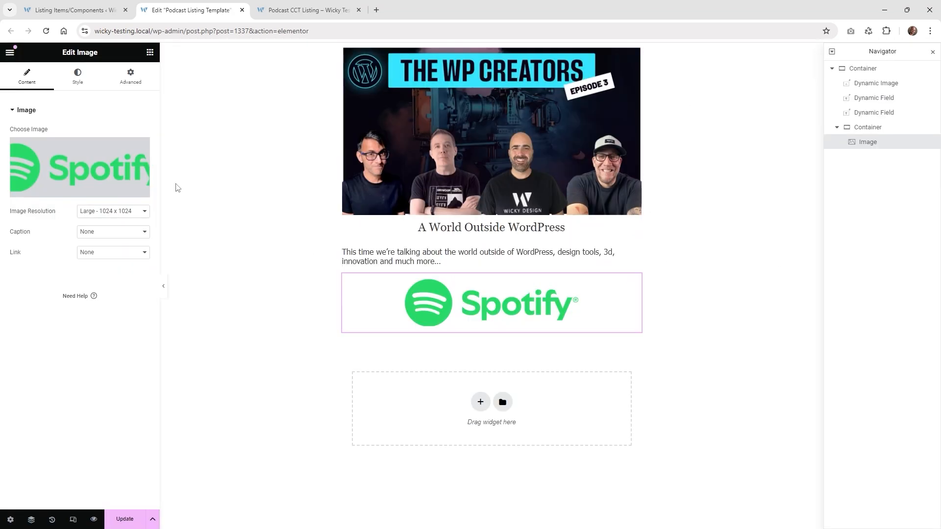
Give the Spotify image a custom width of 50%.
left_click(125, 80)
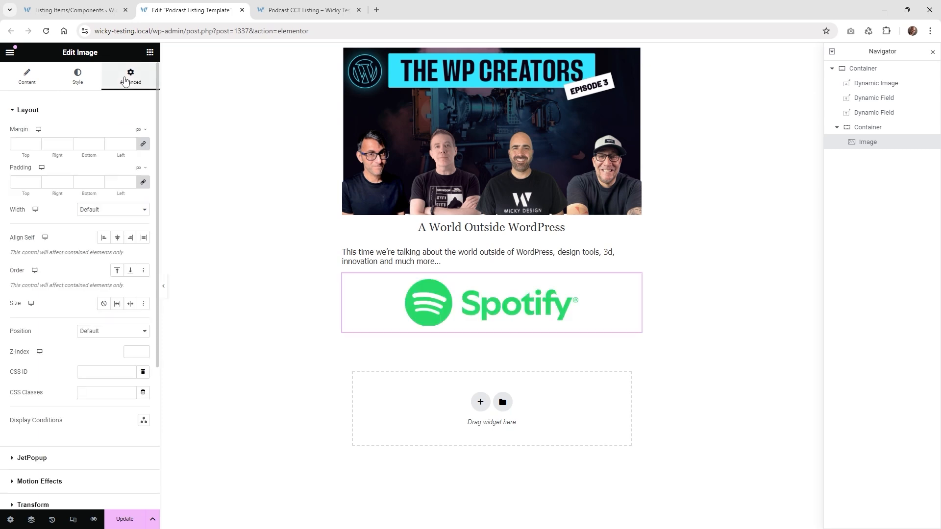
left_click(92, 210)
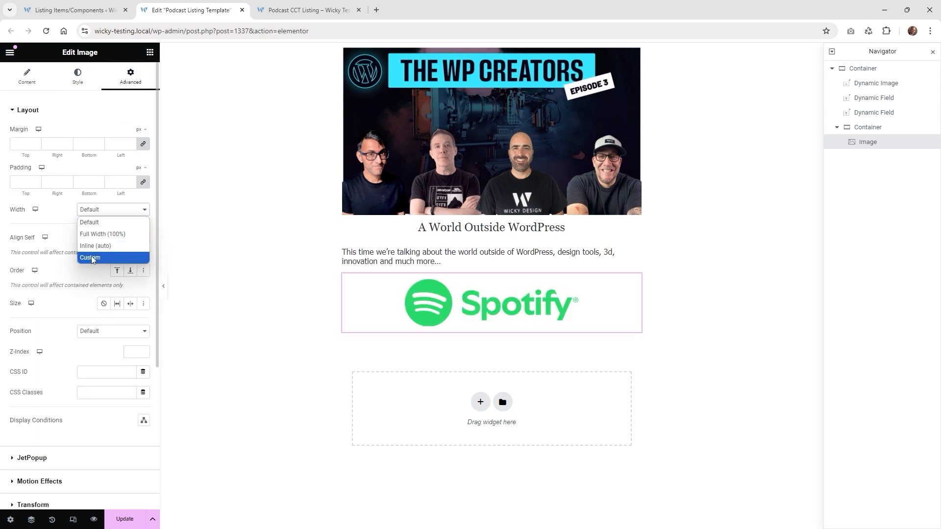
left_click(92, 257)
left_click(132, 240)
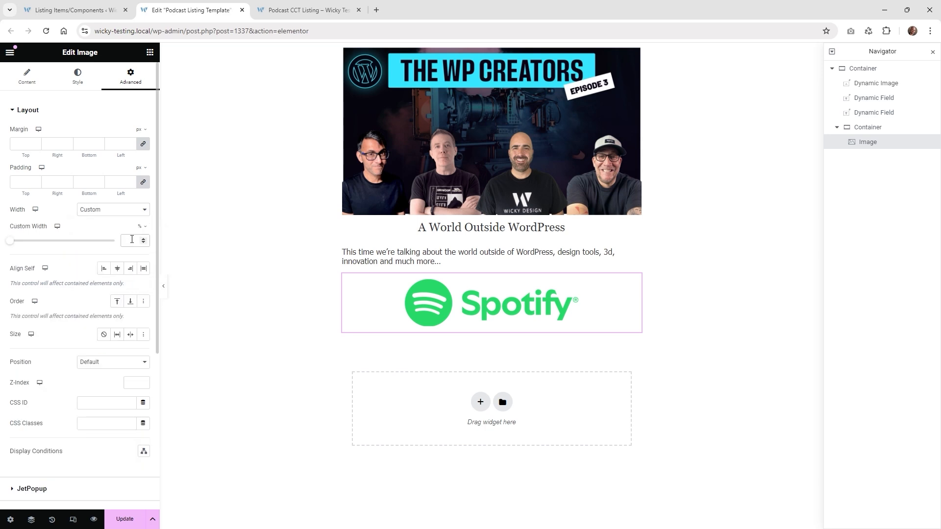
type("50")
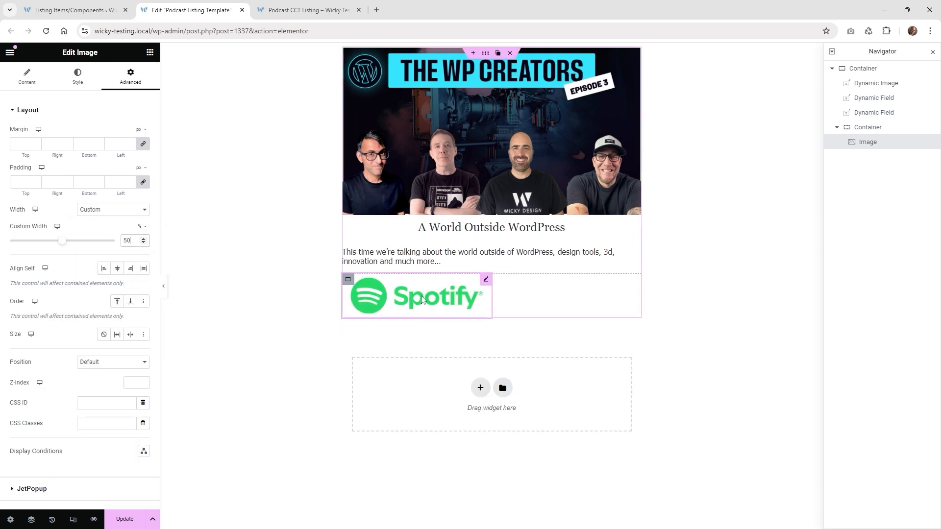
Duplicate the Spotify image and set the nested container's direction to row so both logos sit side by side.
left_click(474, 281)
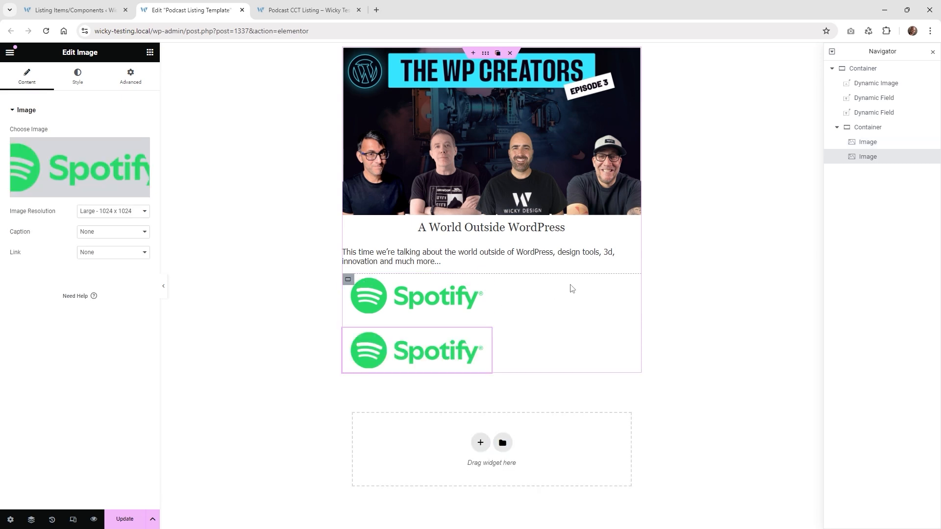
mouse_move(346, 284)
left_click(348, 280)
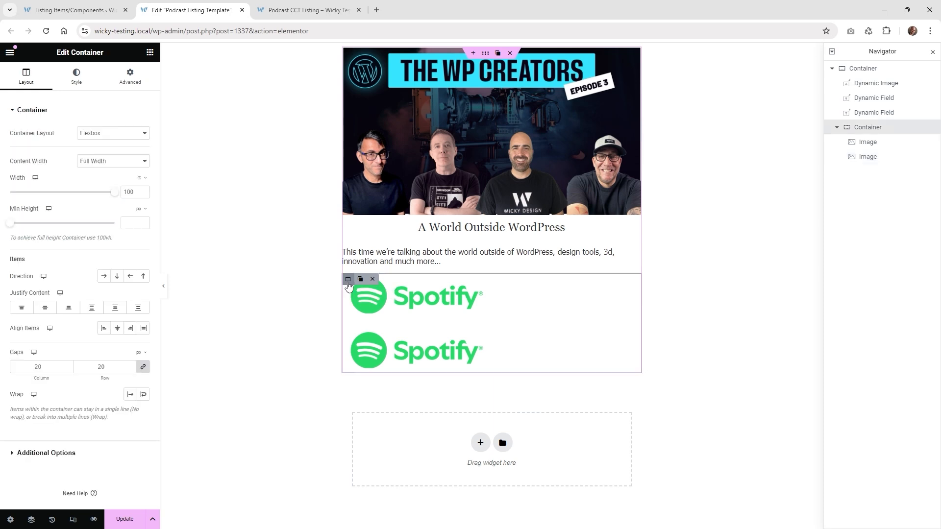
left_click(103, 278)
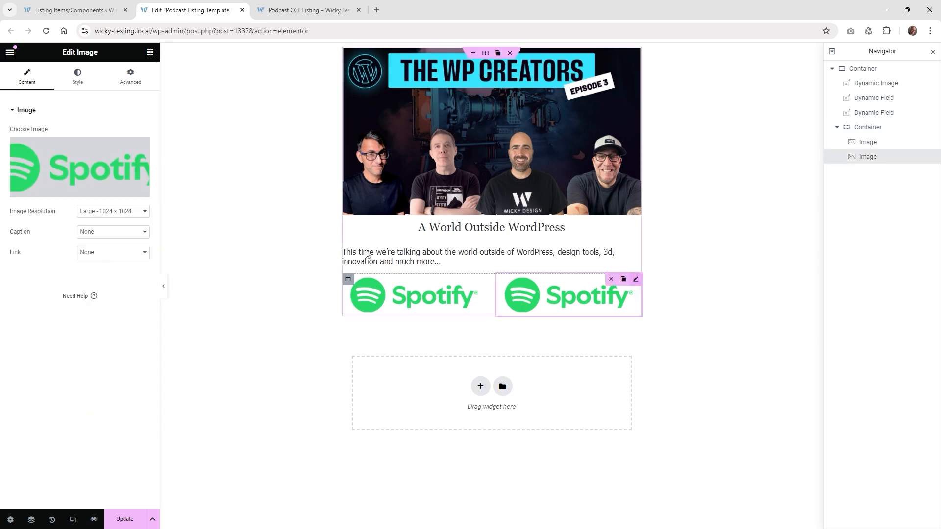
Replace the duplicated logo with Apple-Podcasts.png from the media library.
left_click(102, 168)
left_click(243, 191)
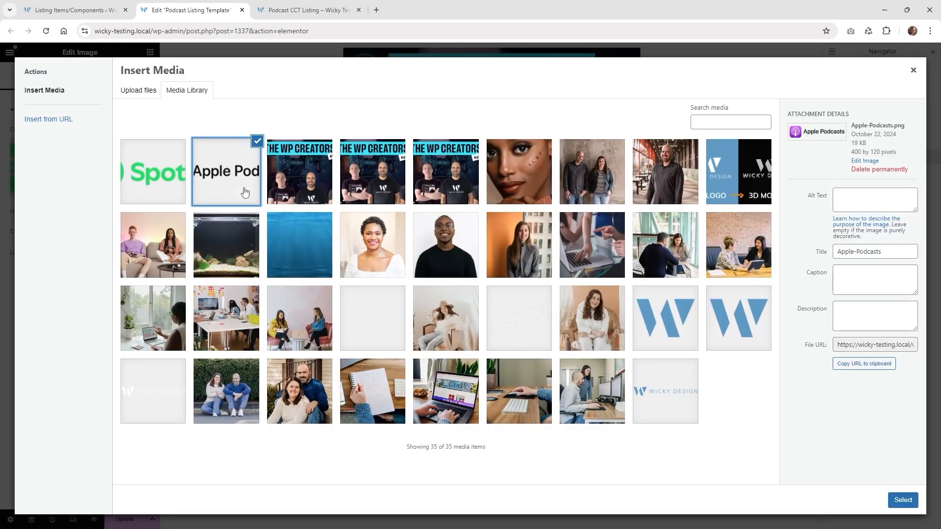
left_click(903, 500)
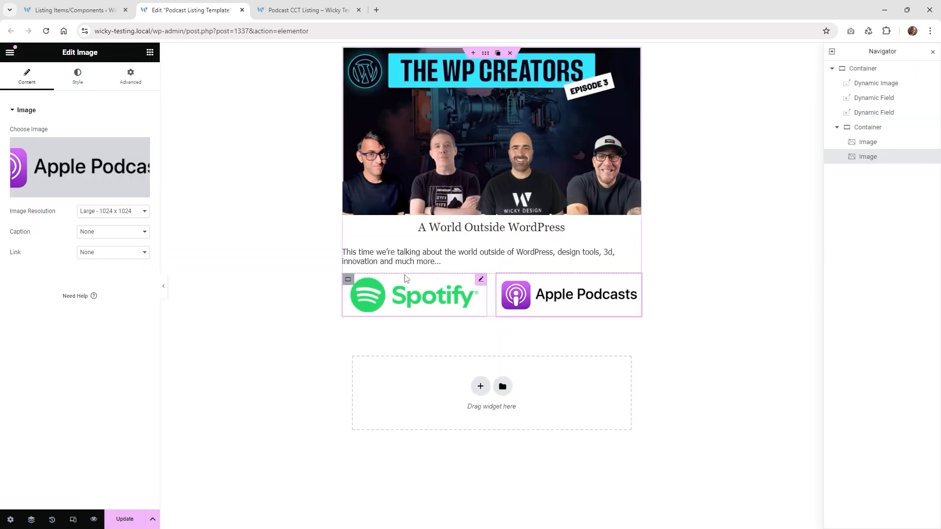
After comparing with the front-end cards, set the outer container's padding to 20 px on all sides.
left_click(323, 10)
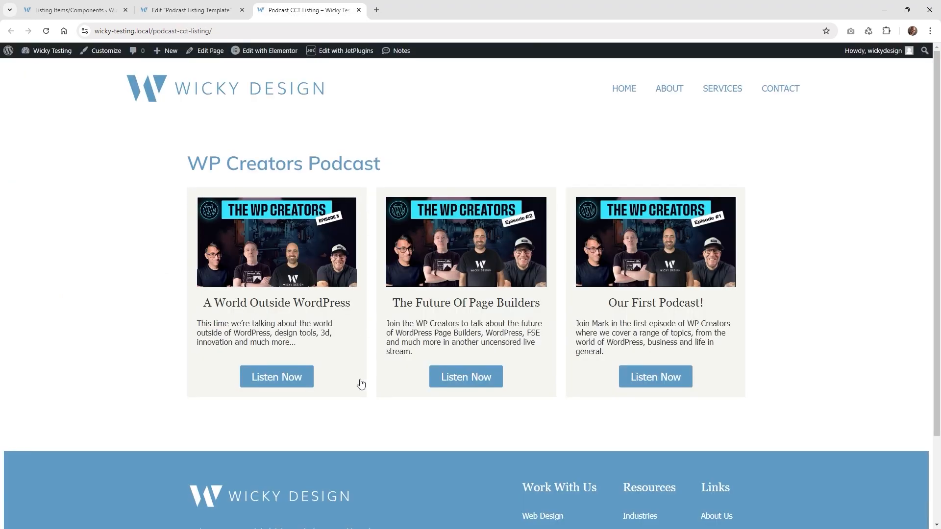
left_click(193, 5)
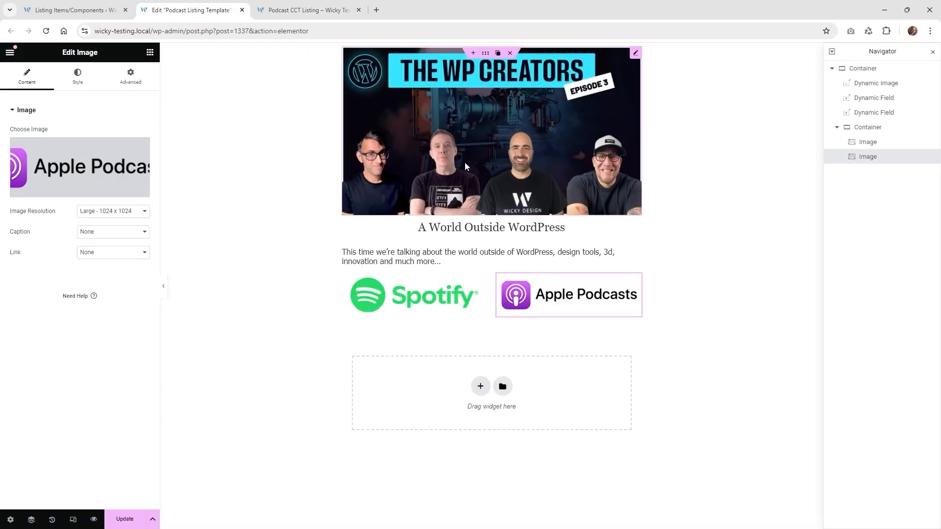
left_click(866, 71)
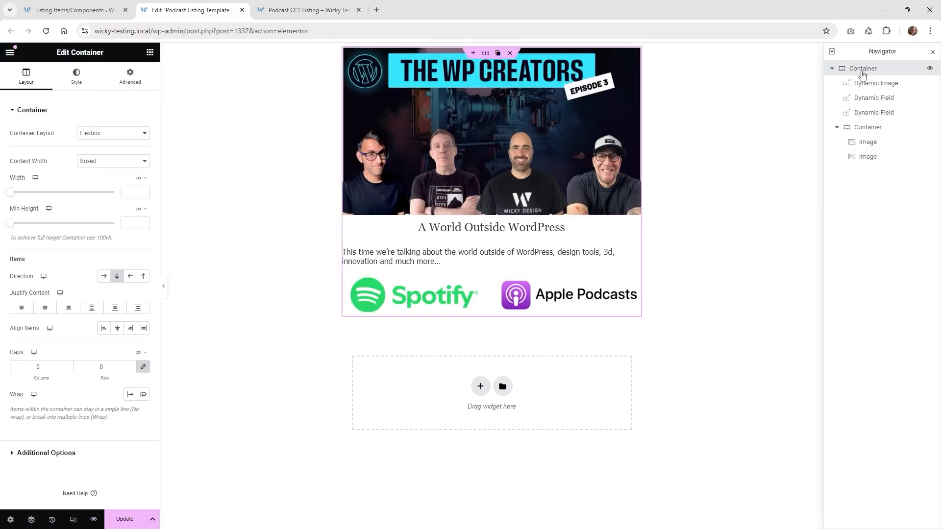
left_click(118, 85)
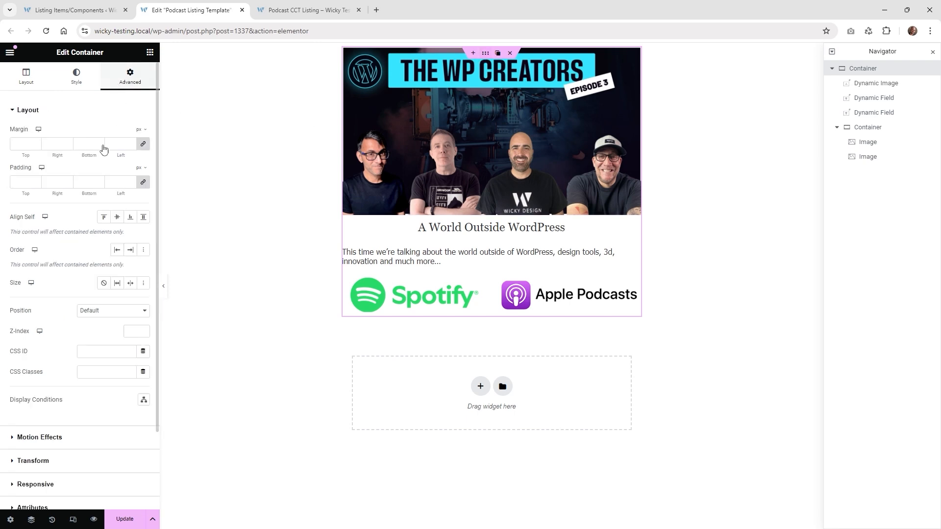
left_click(22, 181)
type("20")
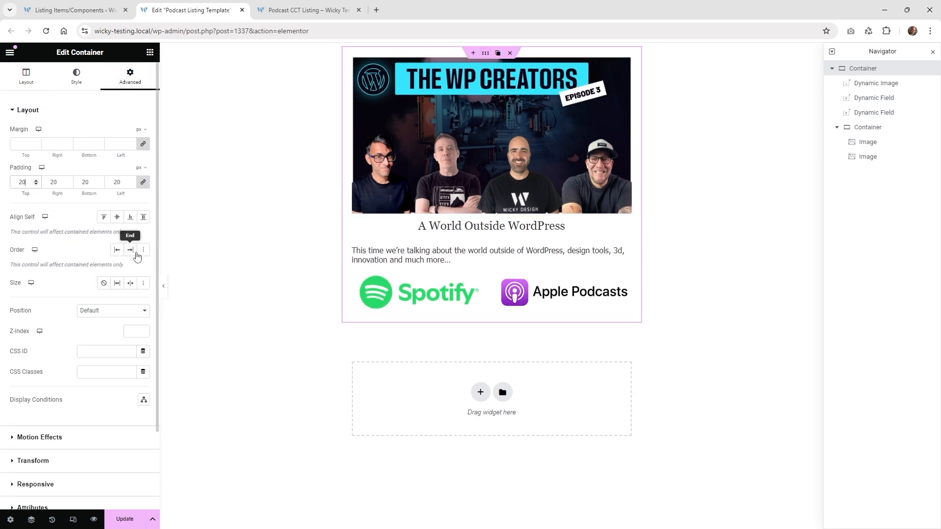
Give the outer container a Classic background in a light off-white colour.
left_click(76, 76)
left_click(103, 154)
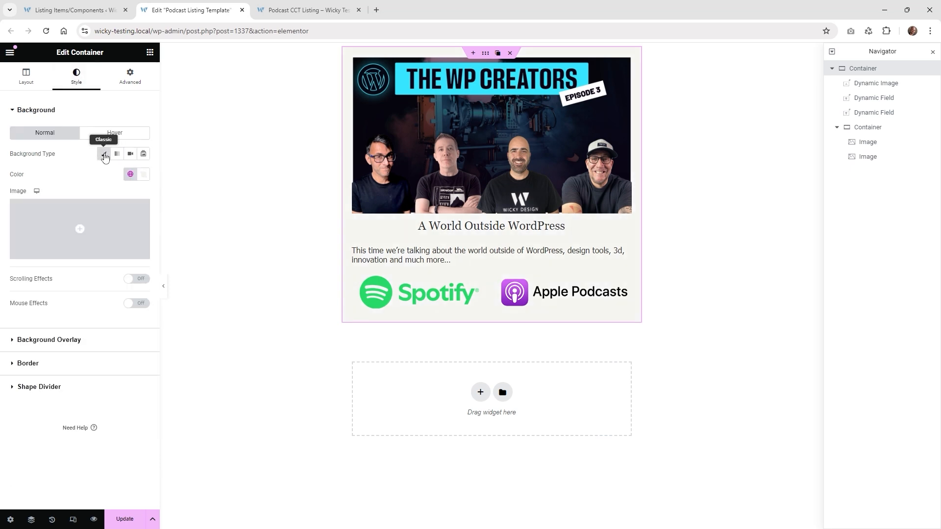
left_click(142, 175)
left_click(65, 174)
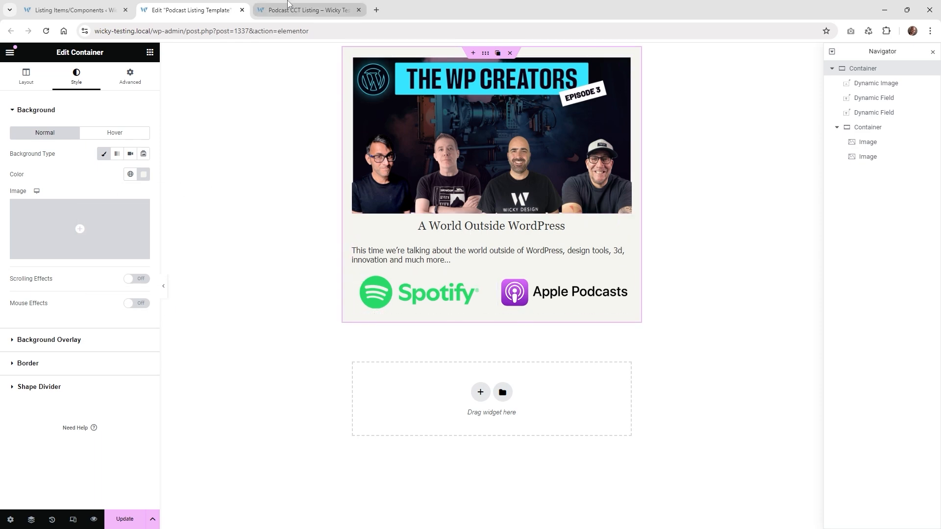
After checking the front-end cards, link the Spotify logo to a custom URL using the Custom Content Type Field "Spotify Link".
left_click(309, 10)
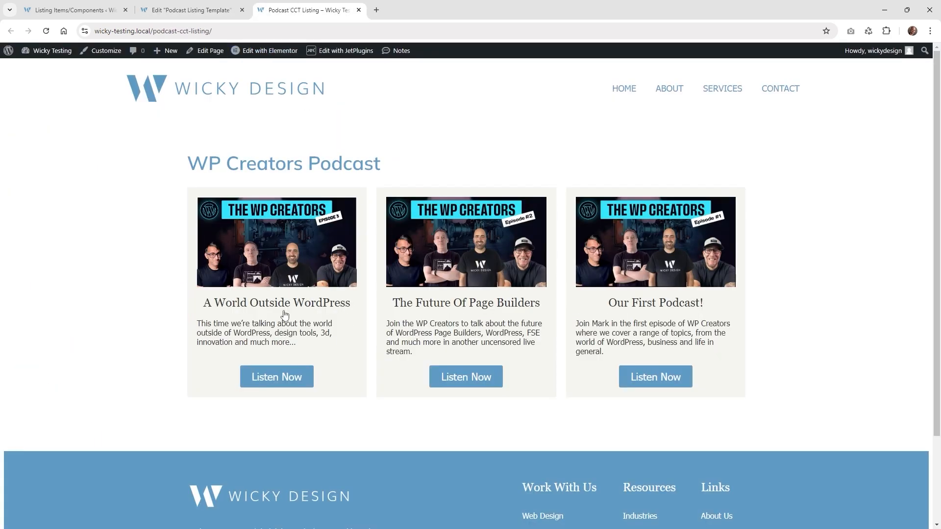
left_click(181, 6)
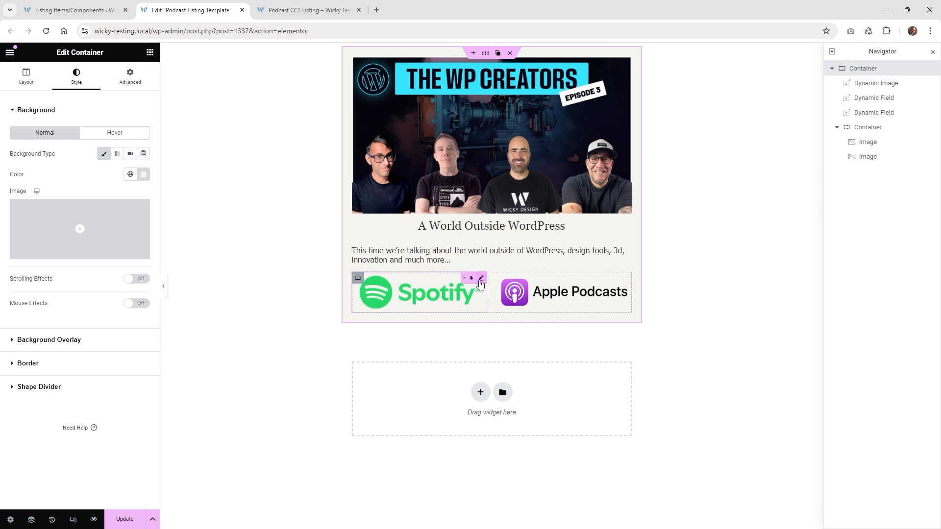
left_click(480, 280)
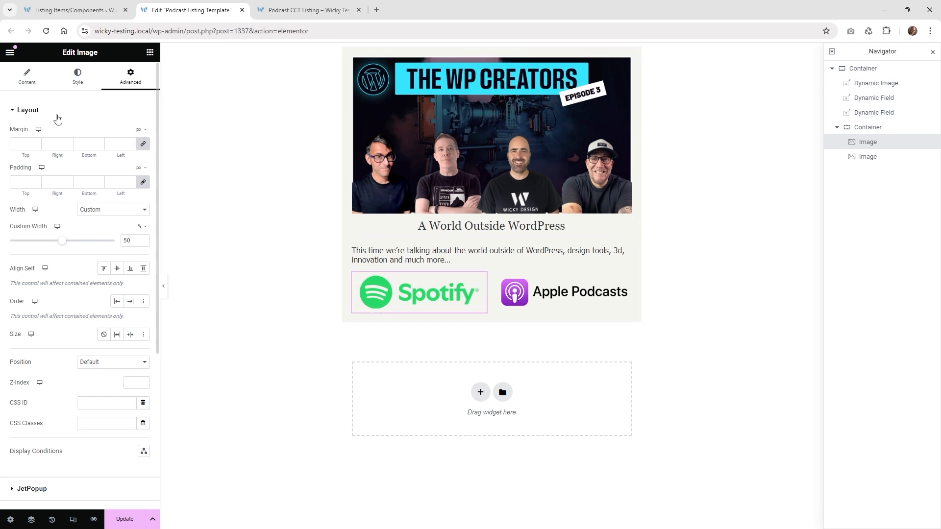
left_click(27, 78)
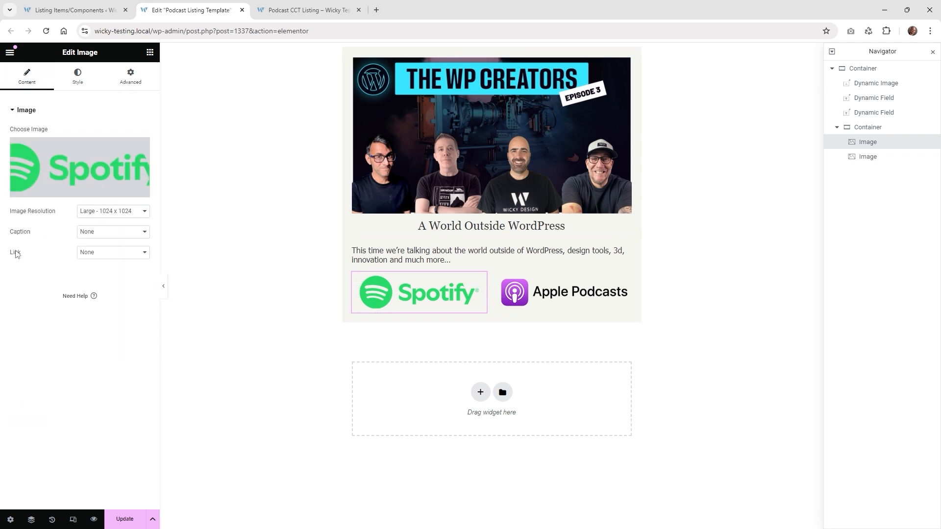
left_click(100, 253)
left_click(95, 289)
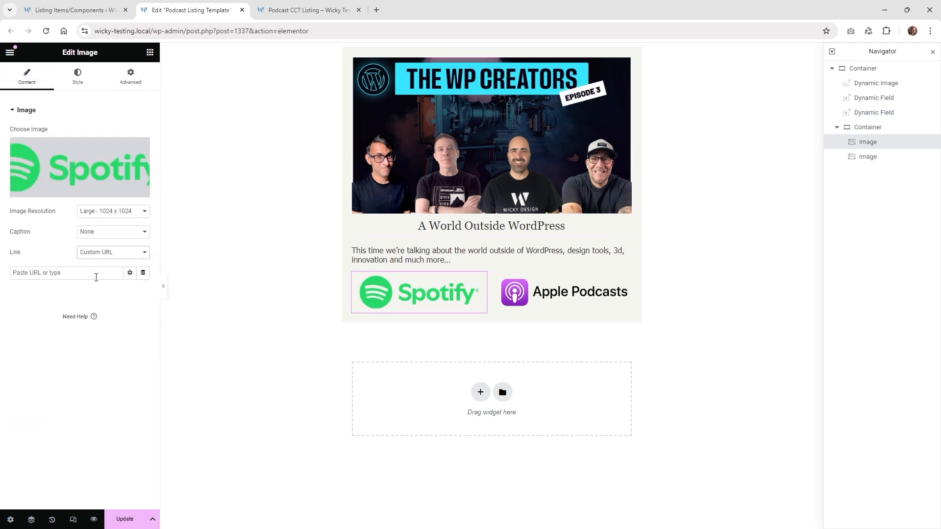
left_click(144, 276)
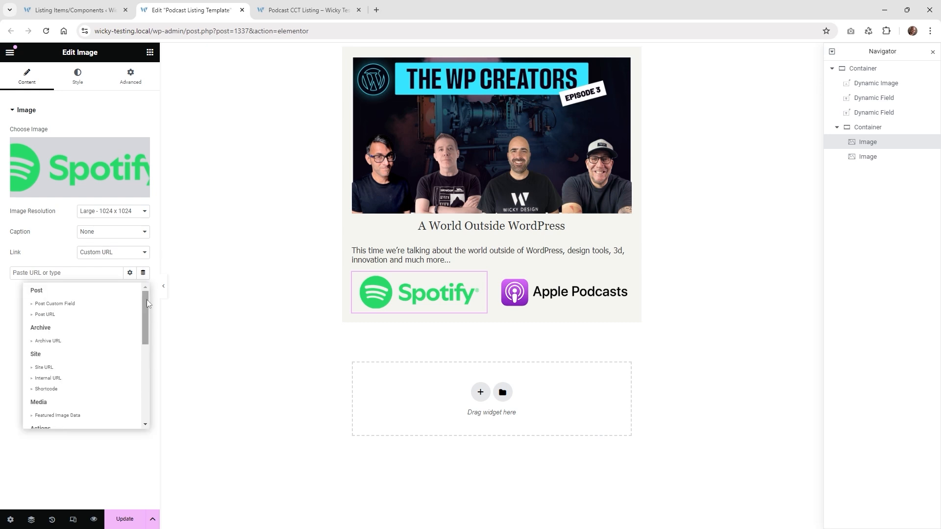
left_click_drag(146, 299, 155, 412)
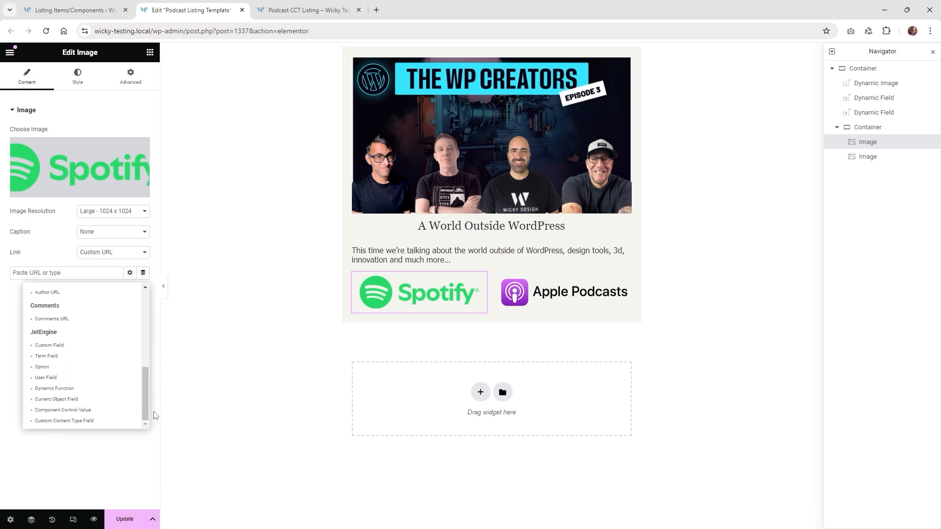
left_click(83, 421)
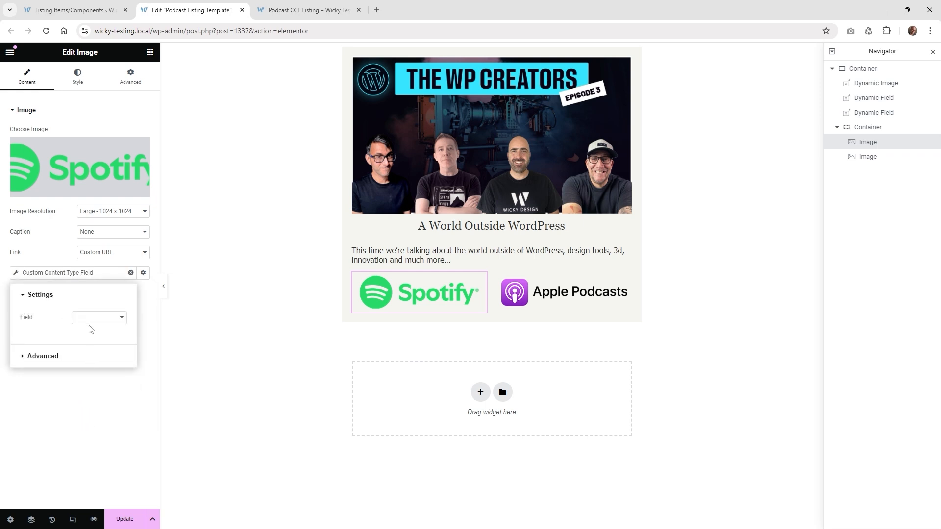
left_click(99, 318)
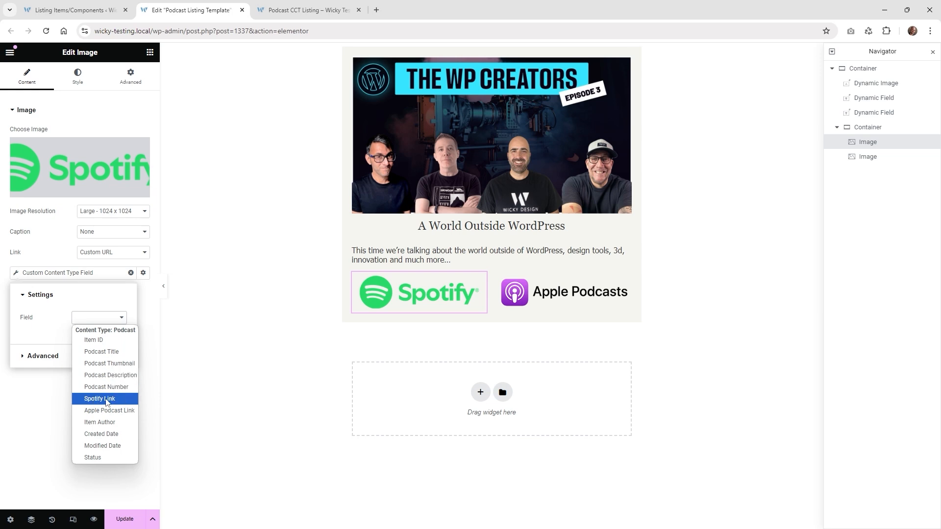
left_click(106, 399)
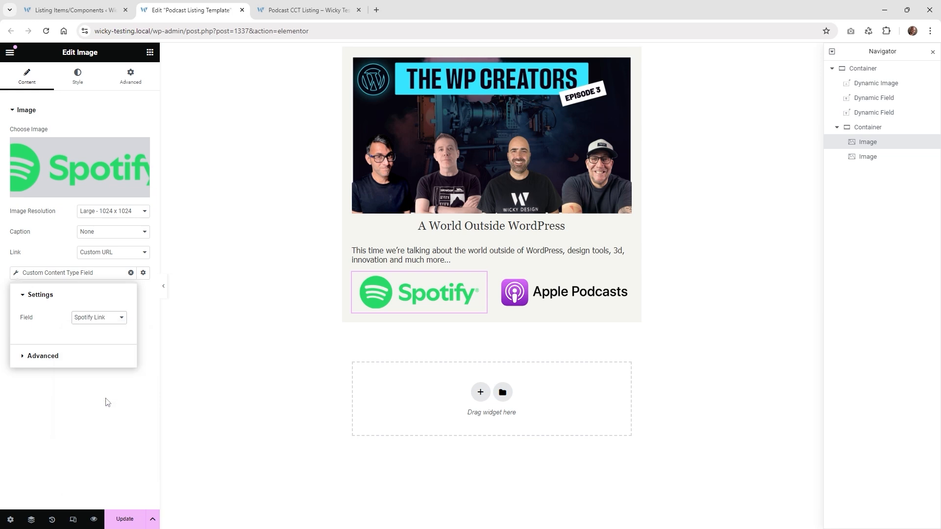
left_click(106, 429)
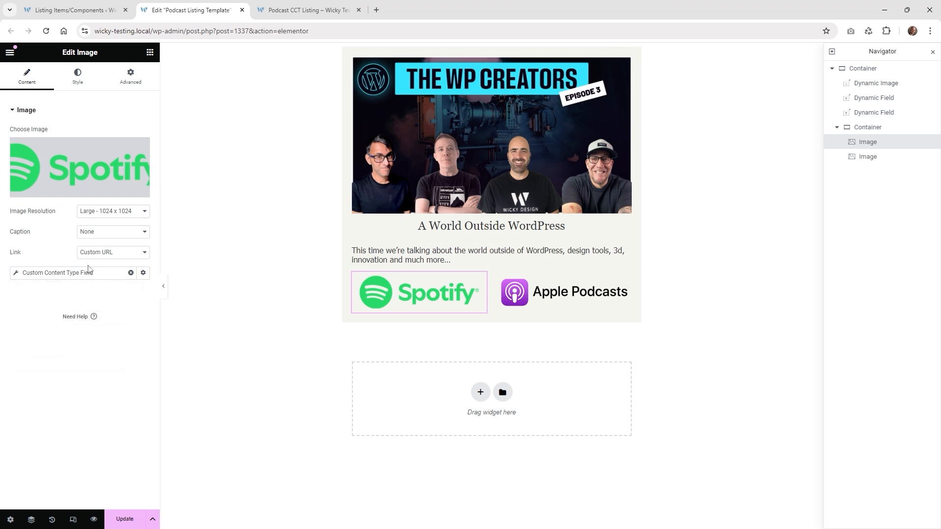
Link the Apple Podcasts logo to a custom URL using the Custom Content Type Field "Apple Podcast Link" and update the template.
mouse_move(626, 280)
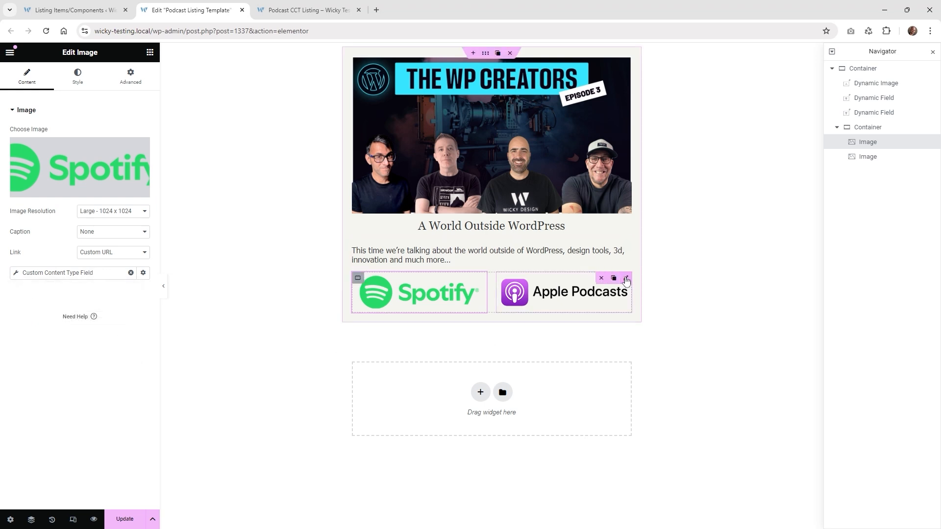
left_click(626, 279)
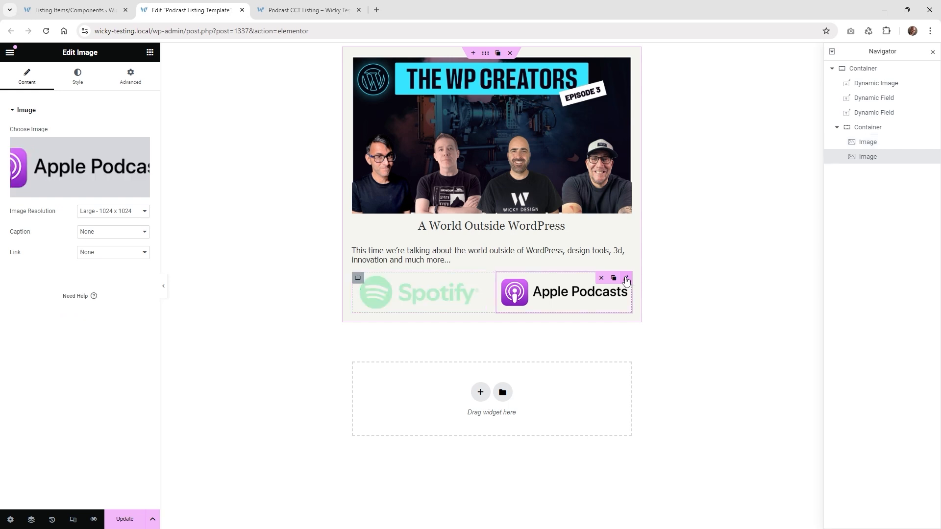
left_click(96, 253)
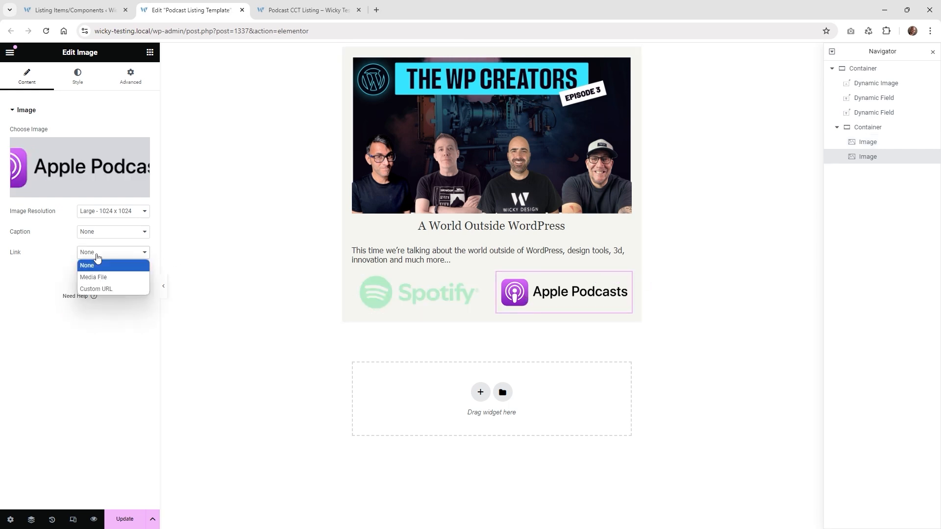
left_click(102, 289)
left_click(142, 272)
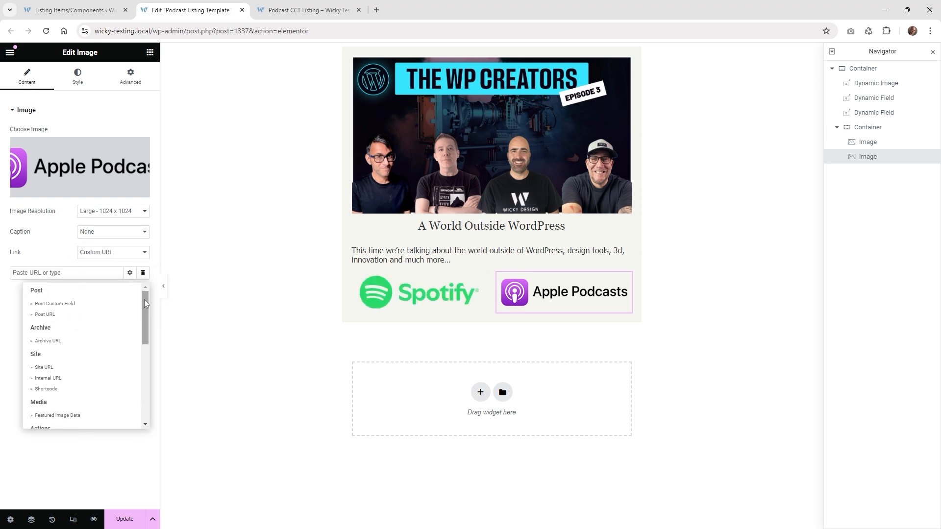
left_click_drag(144, 299, 144, 377)
left_click(109, 420)
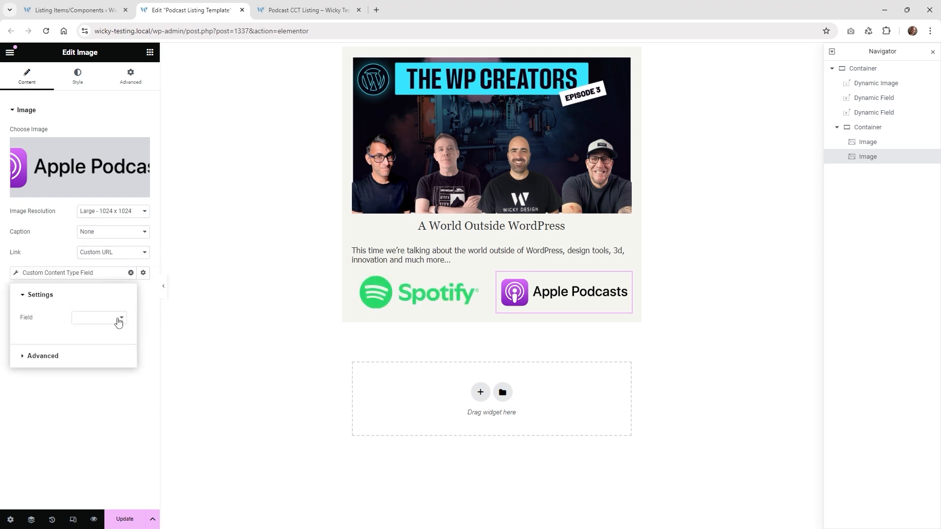
left_click(118, 318)
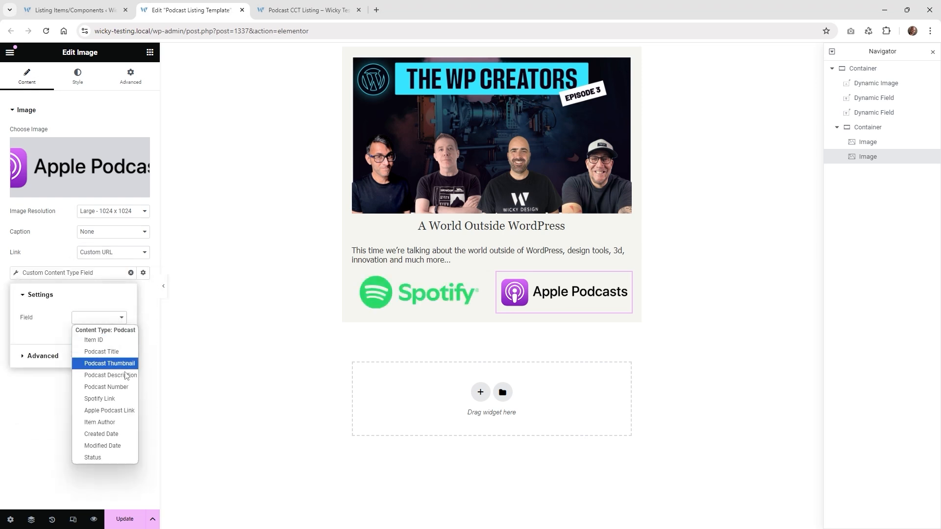
left_click(109, 412)
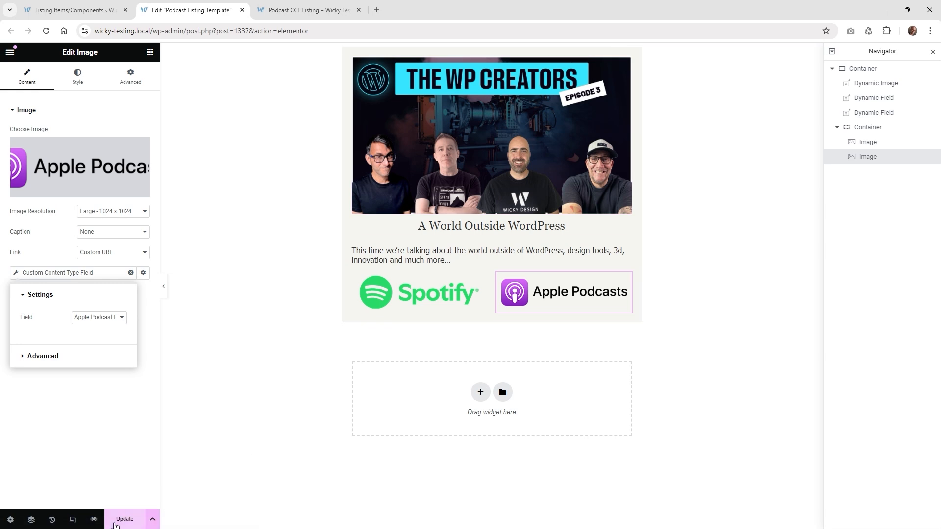
left_click(116, 524)
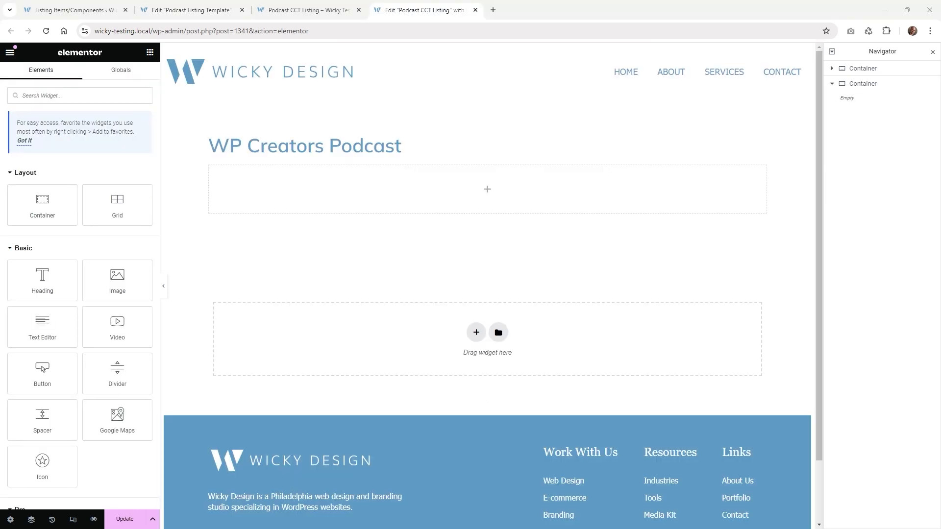
On the Podcast CCT Listing page, add a Listing Grid widget to the empty container below the WP Creators Podcast heading.
left_click(421, 147)
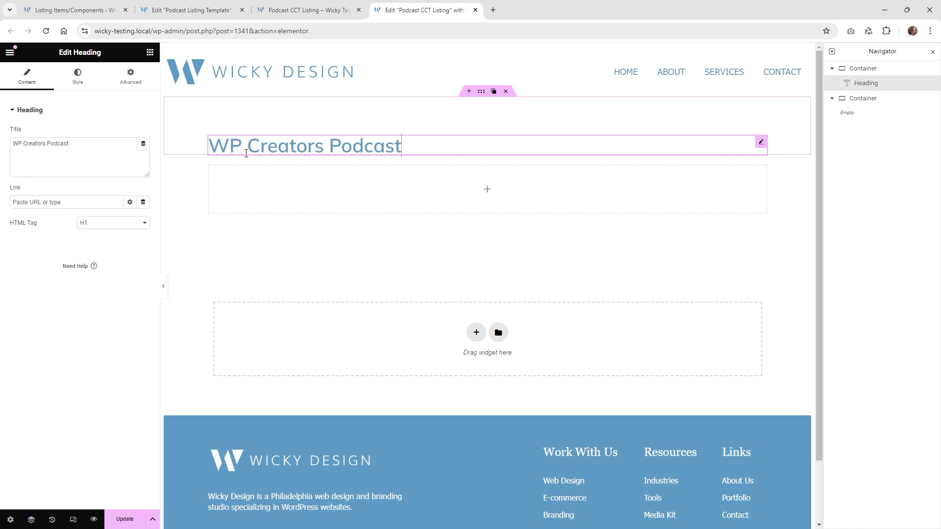
left_click(150, 52)
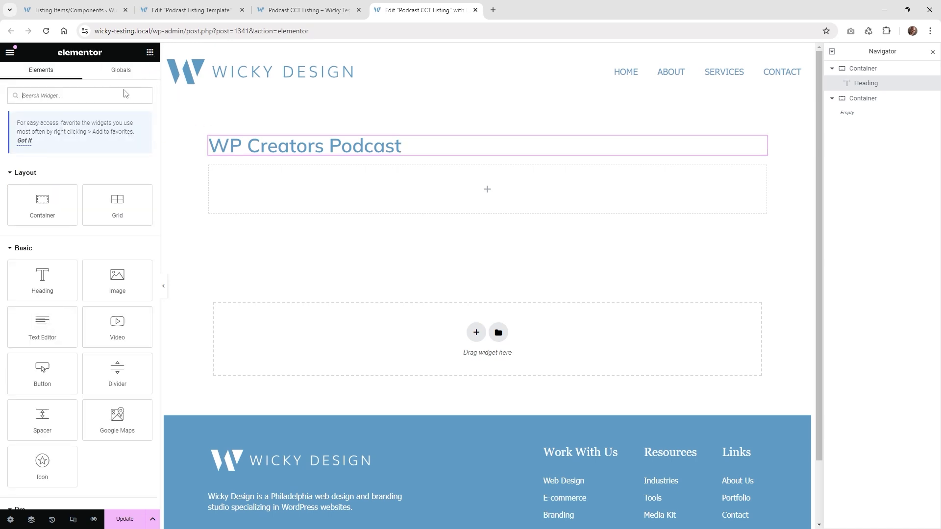
left_click(122, 93)
type("list")
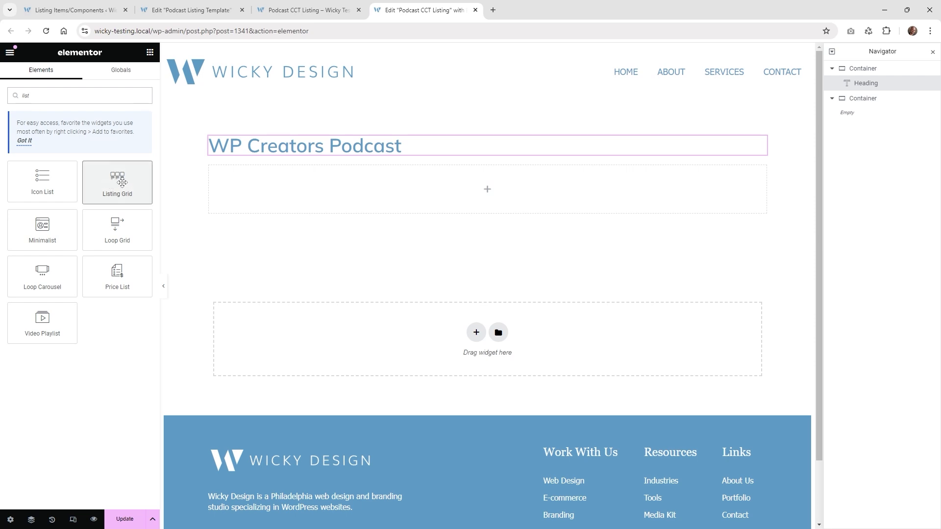
left_click_drag(116, 181, 298, 189)
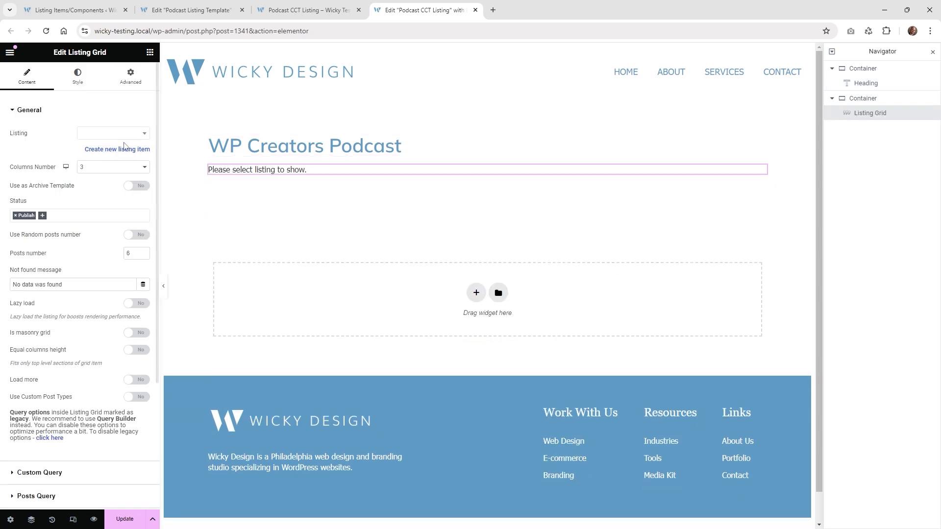
Set the Listing Grid's listing to Podcast Listing Template.
left_click(136, 133)
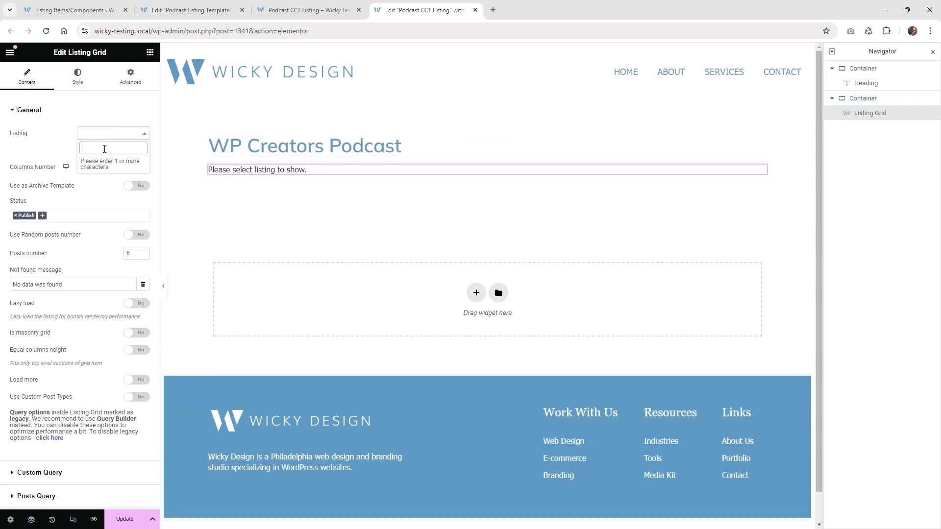
type("pd")
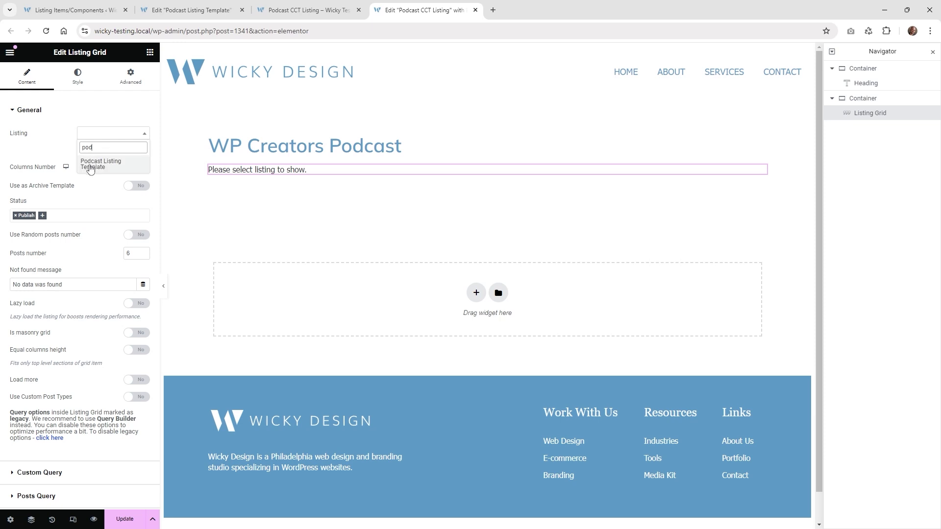
left_click(98, 167)
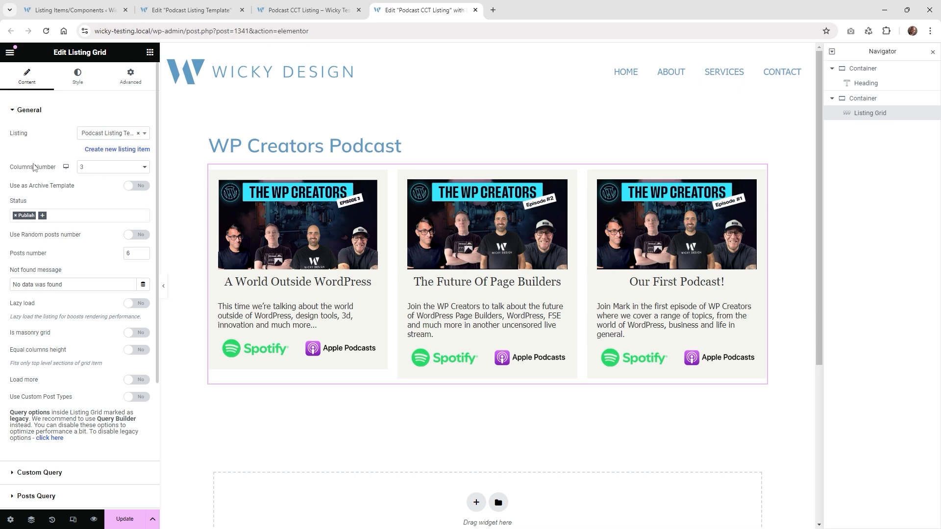
Try the listing grid with 2 columns and with 1 column, and set it back to 3 columns.
left_click(92, 169)
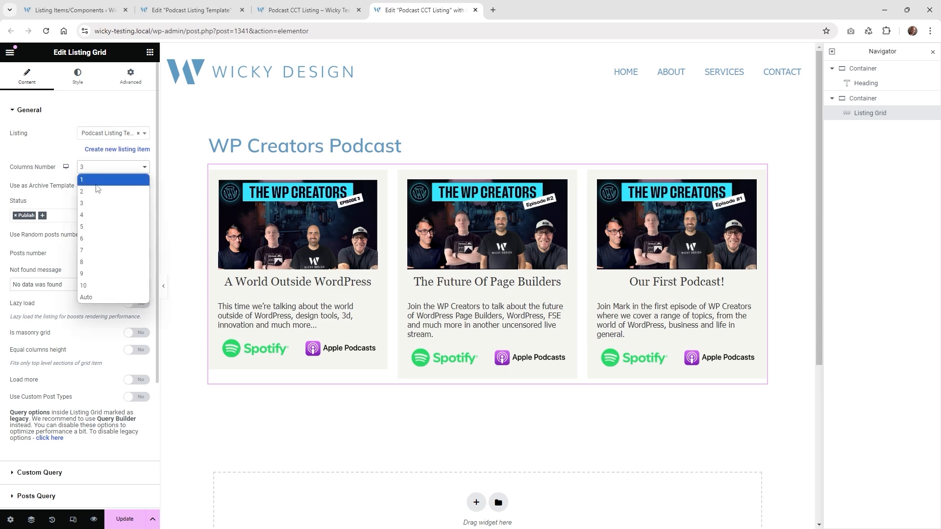
left_click(98, 193)
left_click(103, 169)
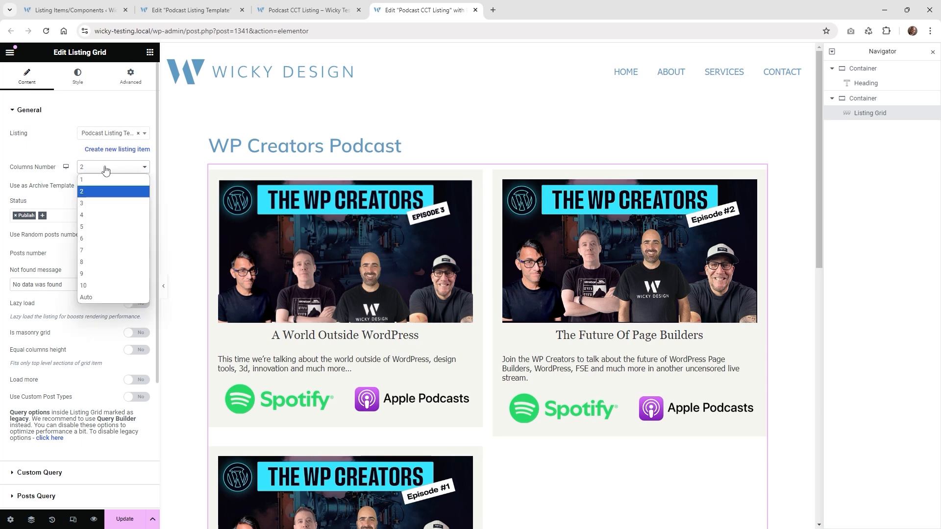
left_click(105, 176)
left_click(104, 169)
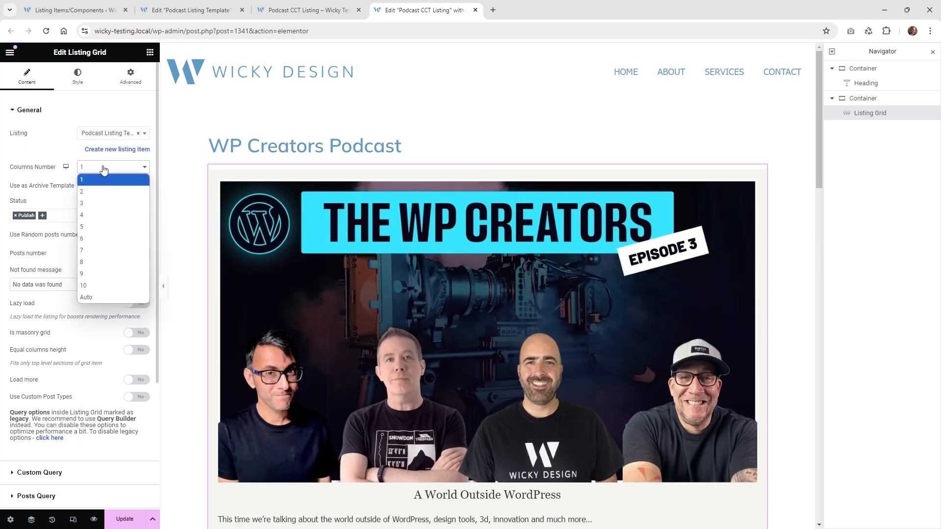
left_click(100, 202)
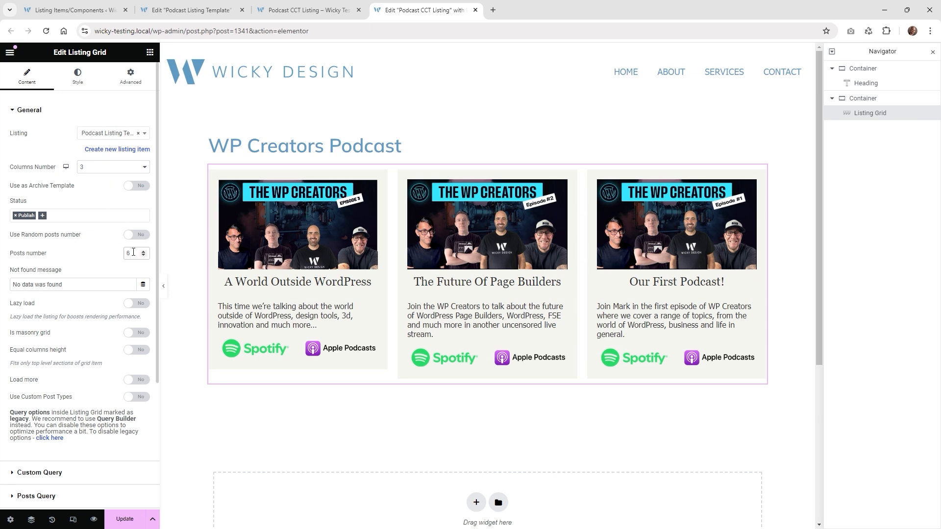
Update the Podcast CCT Listing page, keeping the grid's posts number at 6.
left_click_drag(137, 255, 122, 259)
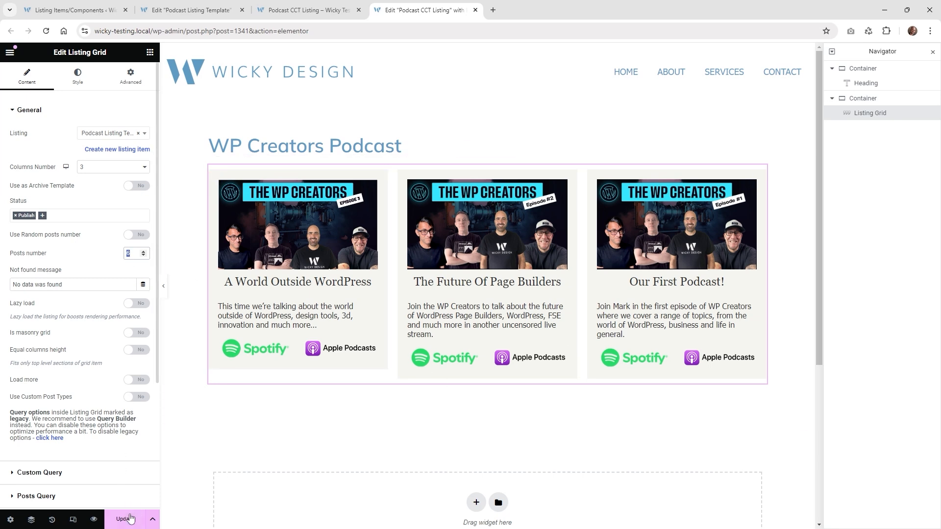
left_click(126, 520)
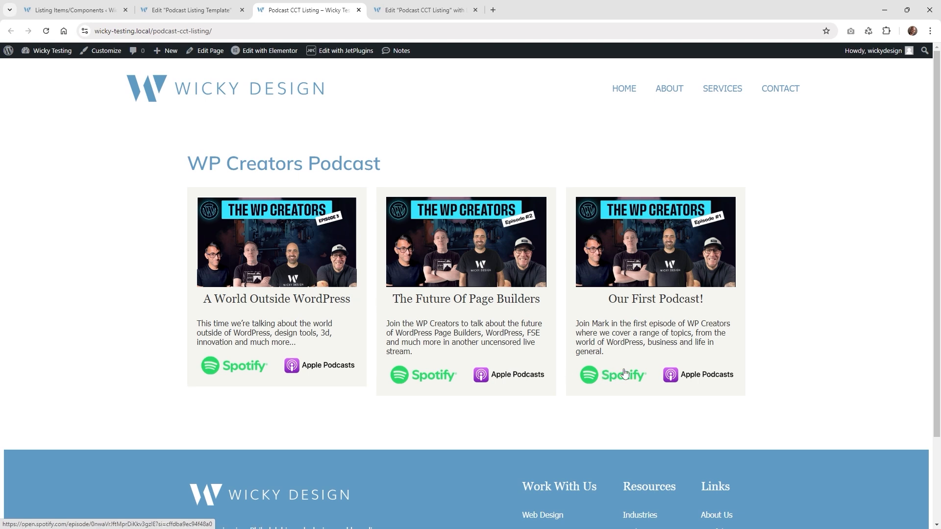
Test the Episode 3 and Episode 2 Spotify links and the Episode 3 Apple Podcasts link on the front end, declining to open the Spotify app.
left_click(249, 368)
left_click(552, 126)
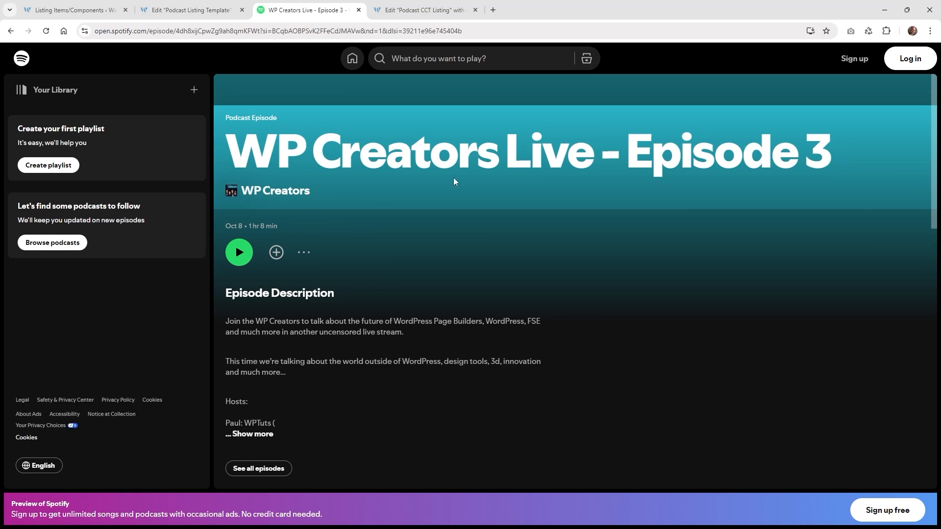
key("alt+Left")
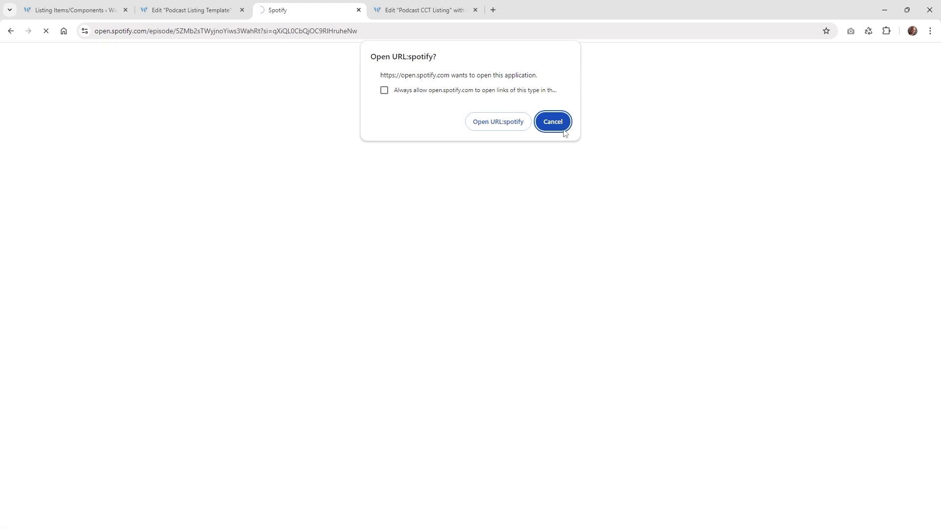
left_click(556, 123)
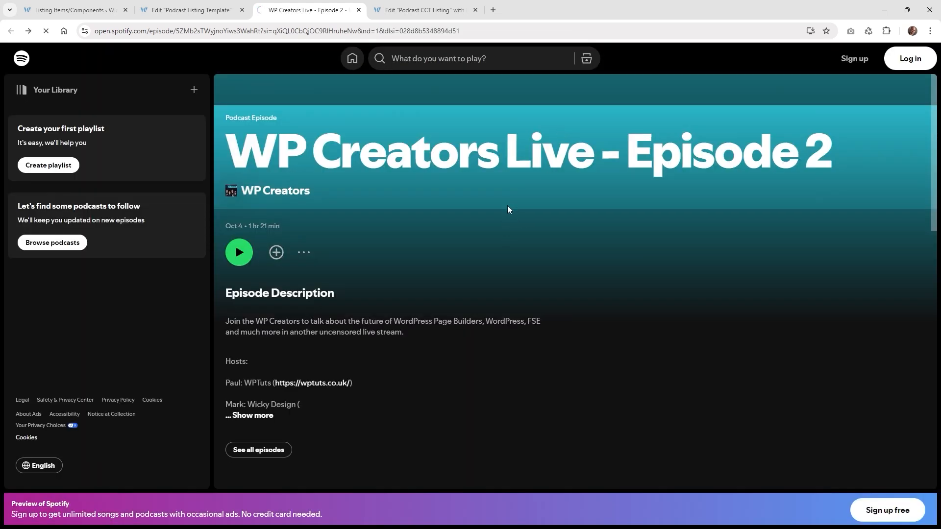
key("alt+Left")
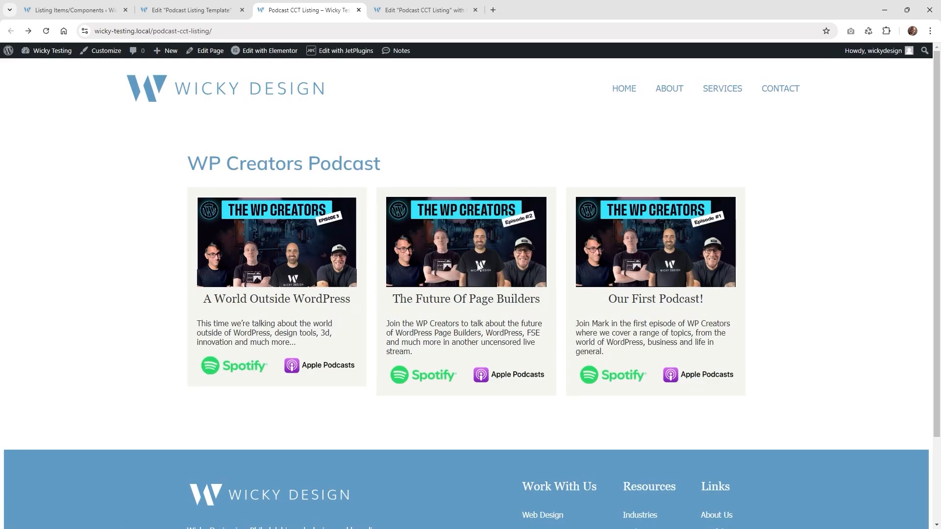
left_click(329, 365)
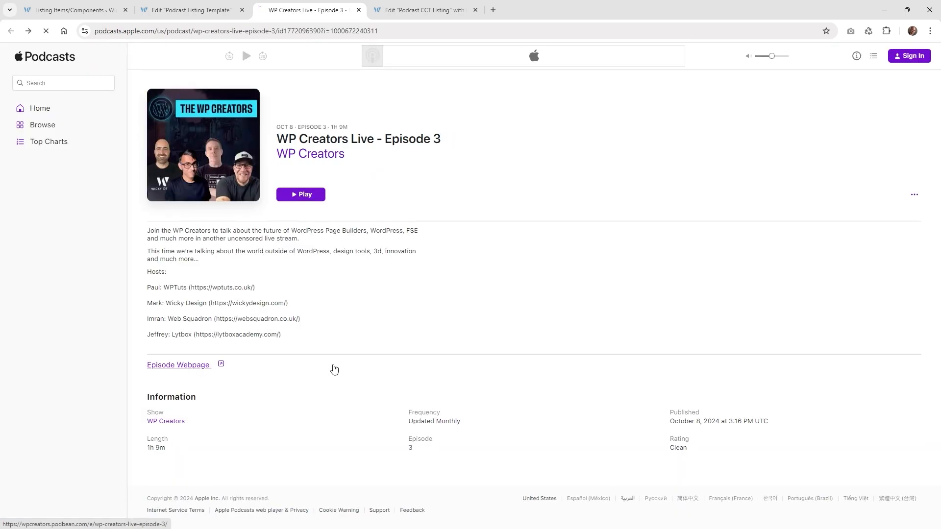
key("alt+Left")
Return to the Podcast Listing Template and open the Spotify image for editing.
left_click(201, 3)
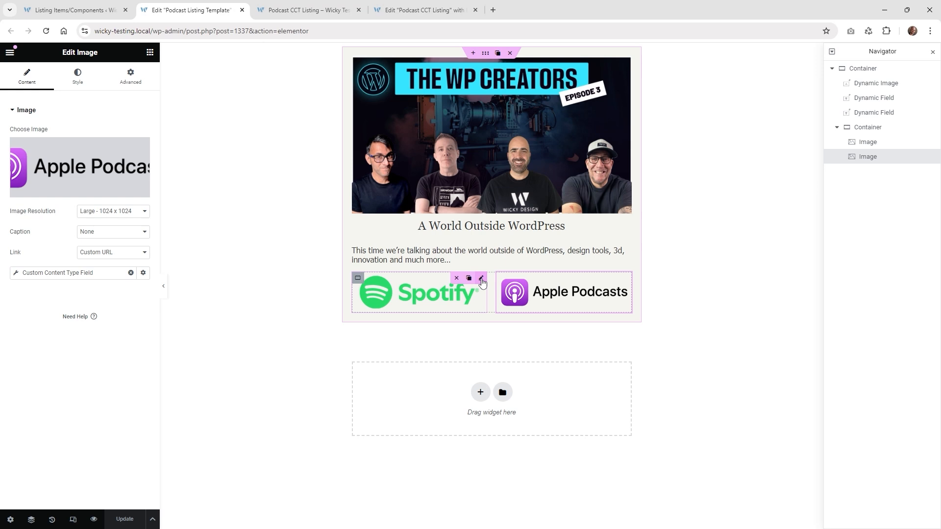
left_click(456, 293)
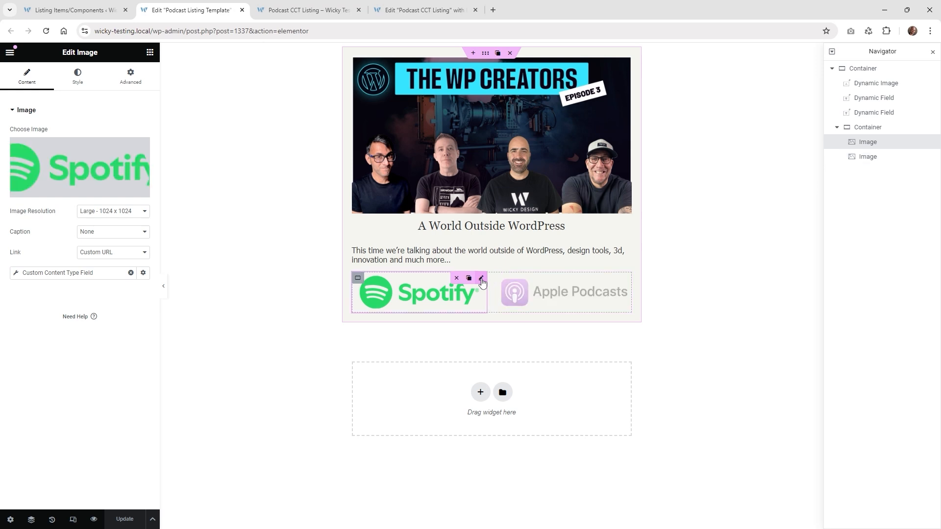
Set the Spotify and Apple Podcasts image links to open in a new window and update the listing template.
left_click(144, 273)
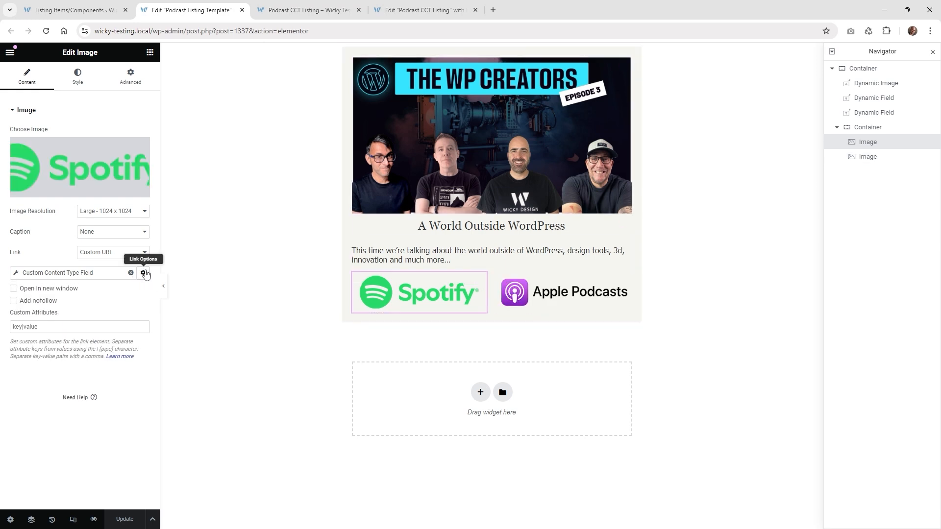
left_click(53, 289)
left_click(620, 291)
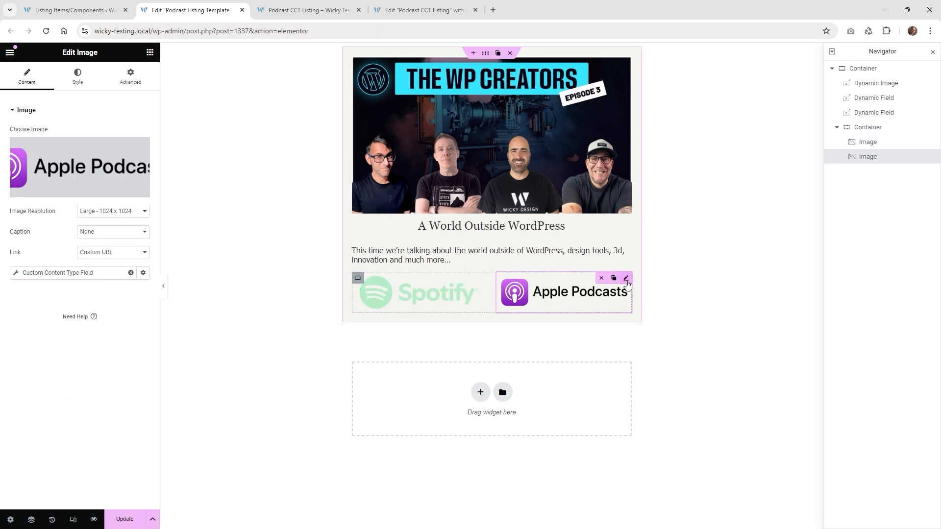
left_click(143, 273)
left_click(72, 290)
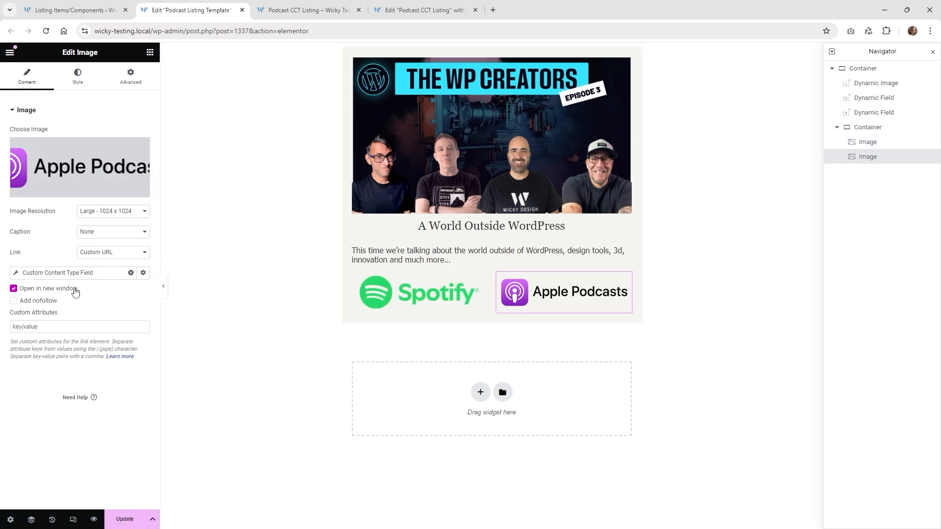
left_click(126, 519)
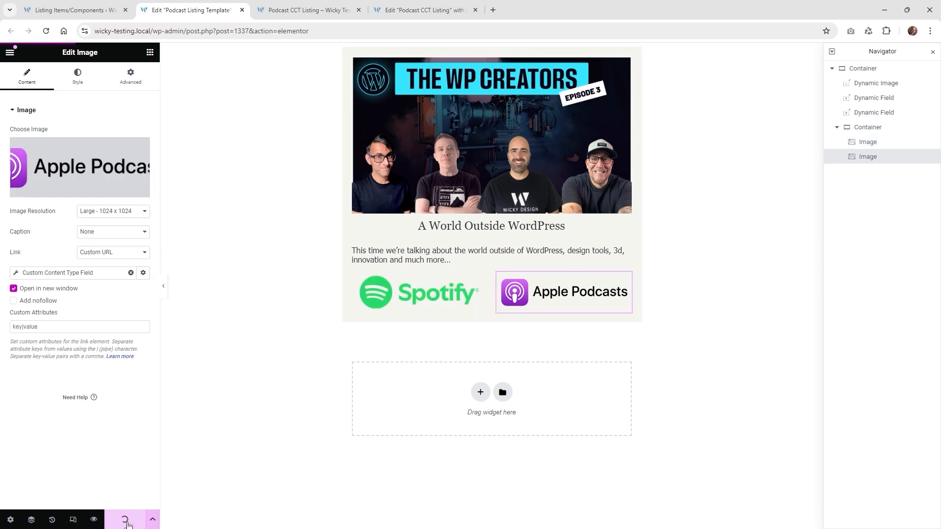
Reload the live podcast listing page and test the first episode's Spotify link, dismissing the app prompt and closing the opened page.
left_click(299, 9)
left_click(46, 32)
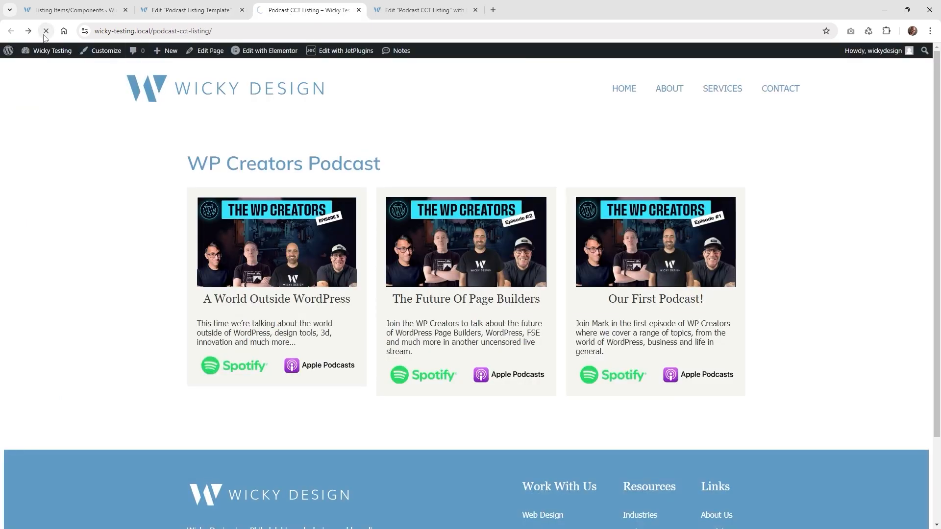
left_click(235, 371)
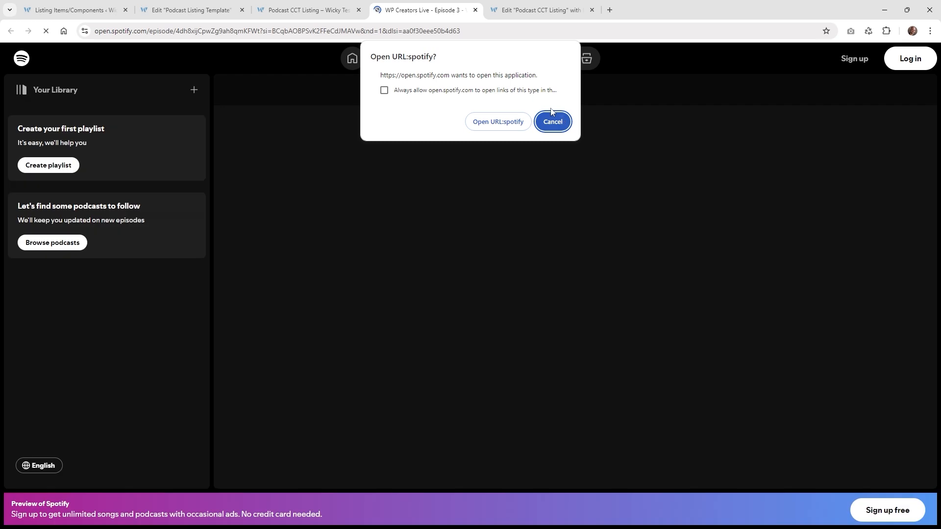
left_click(551, 121)
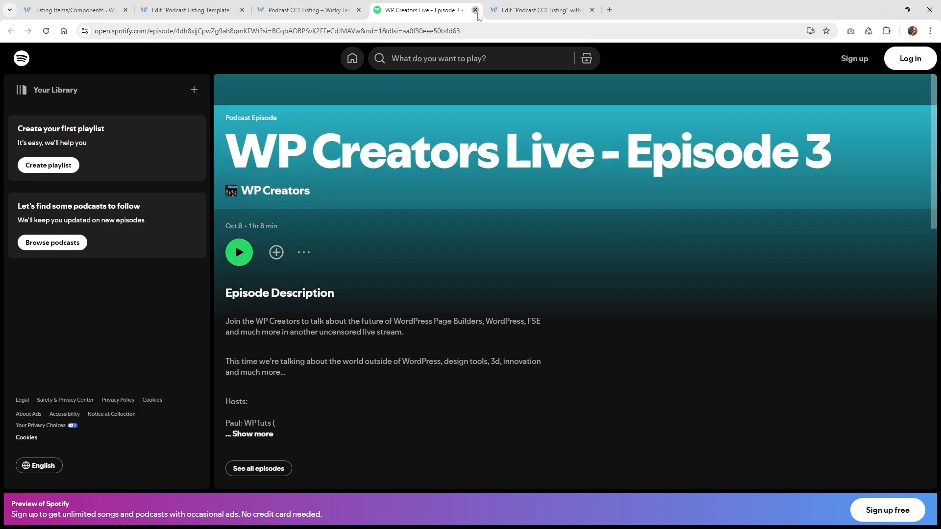
left_click(475, 9)
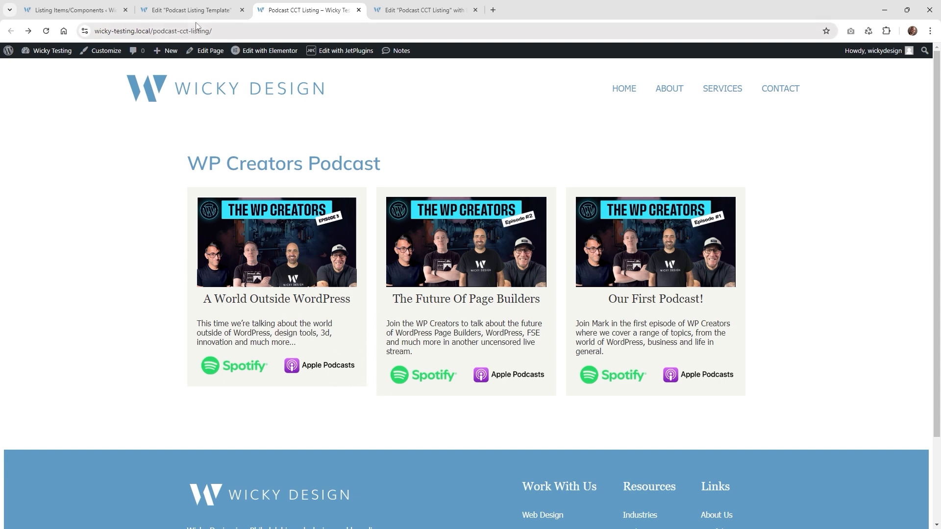
Enable Equal columns height for the podcast Listing Grid, update the page, and reload the live listing.
left_click(197, 9)
left_click(419, 6)
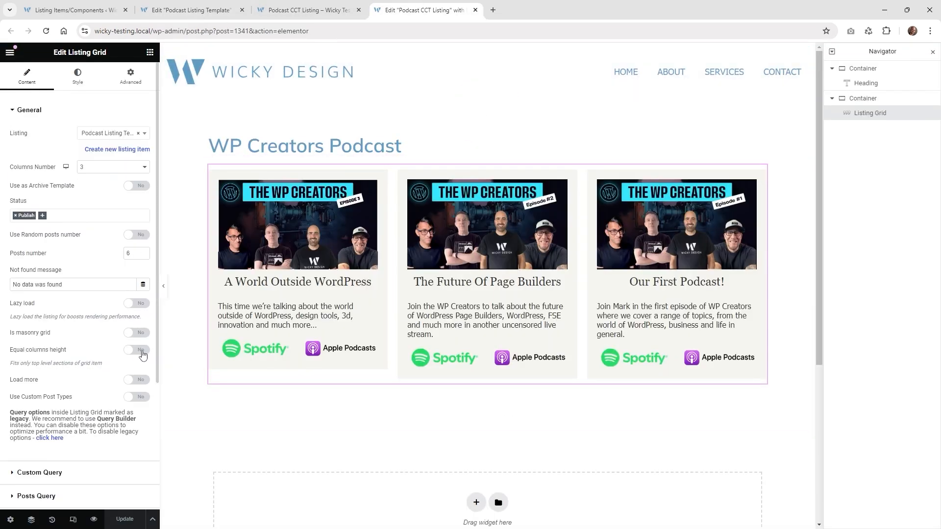
left_click(138, 350)
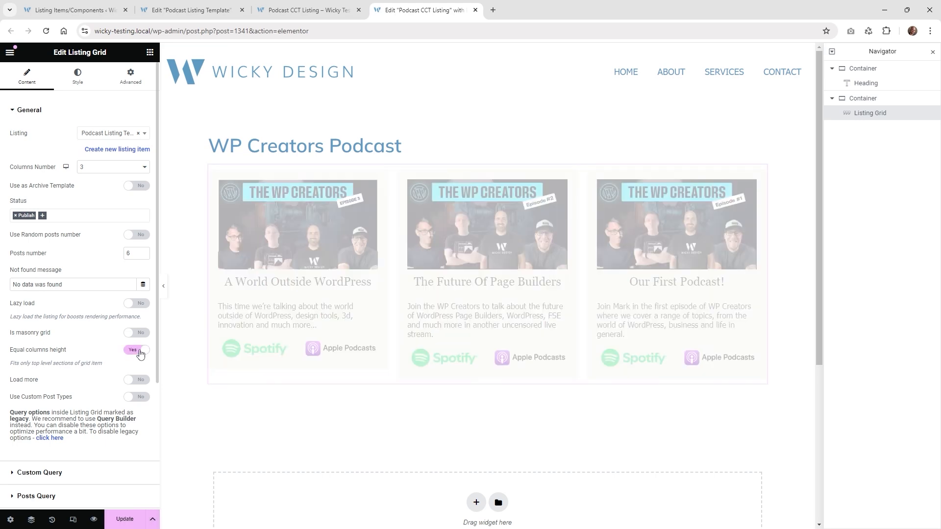
left_click(125, 520)
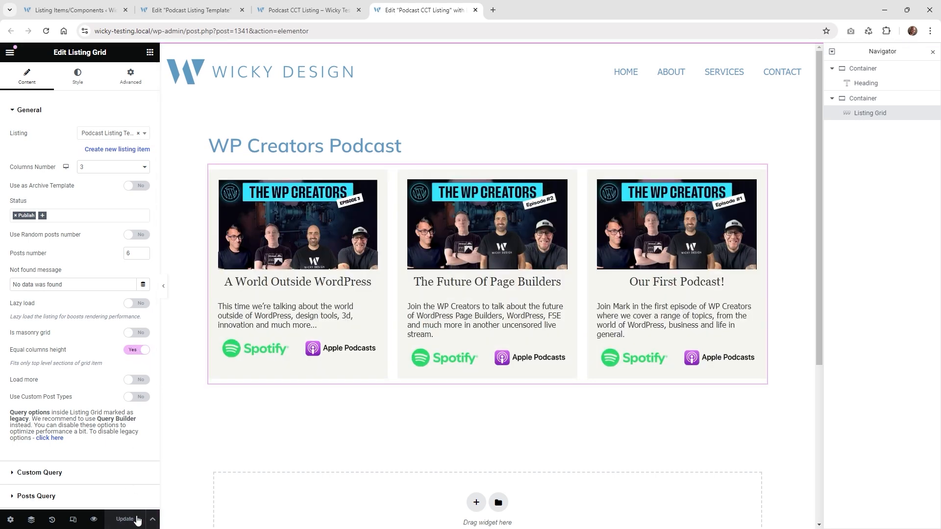
left_click(306, 10)
left_click(46, 33)
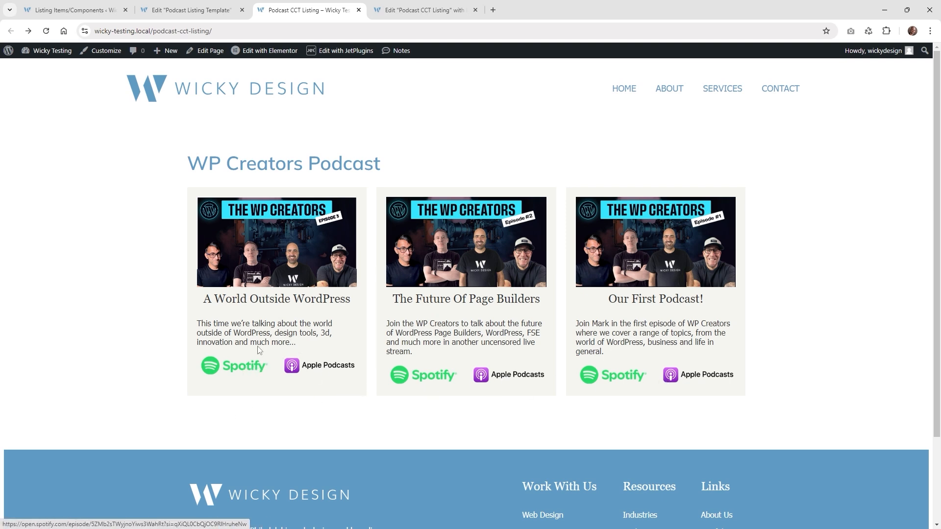
Set the podcast description field's size to grow within its container in the listing template.
left_click(408, 5)
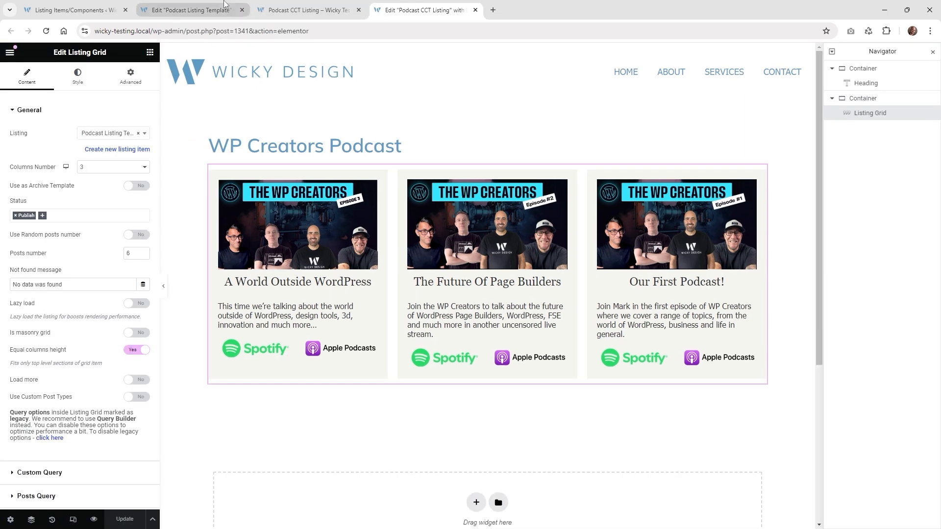
left_click(225, 4)
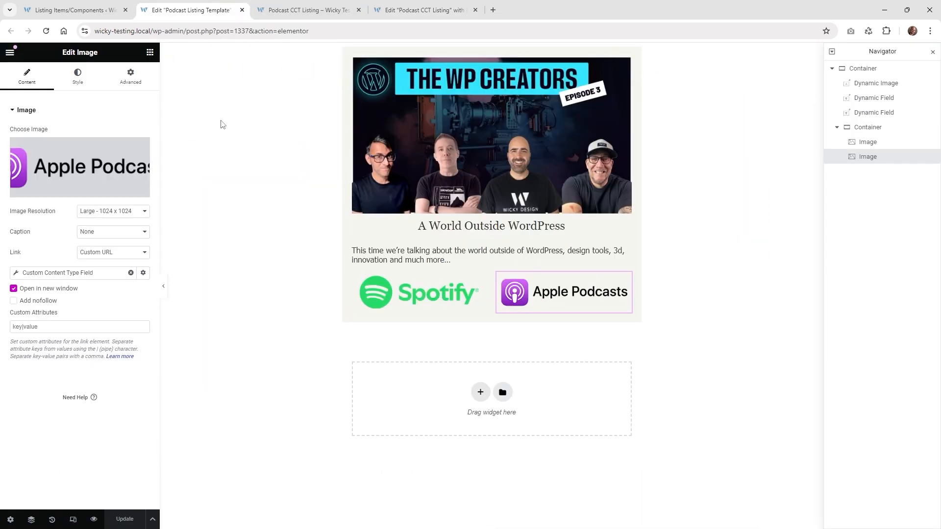
left_click(626, 245)
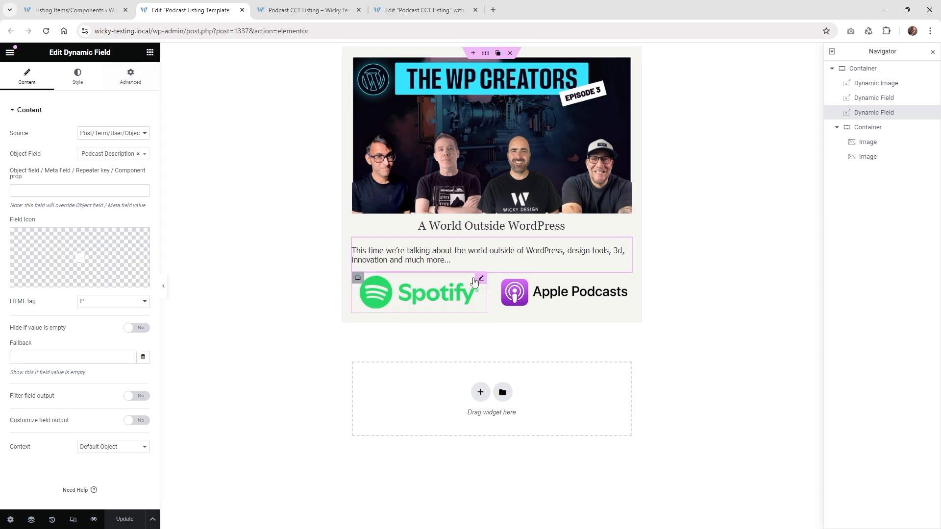
left_click(126, 81)
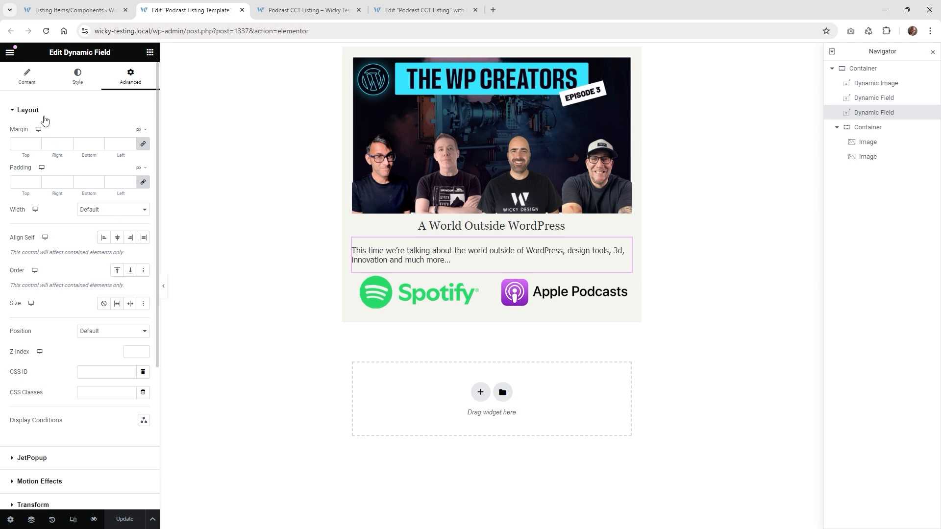
left_click(120, 305)
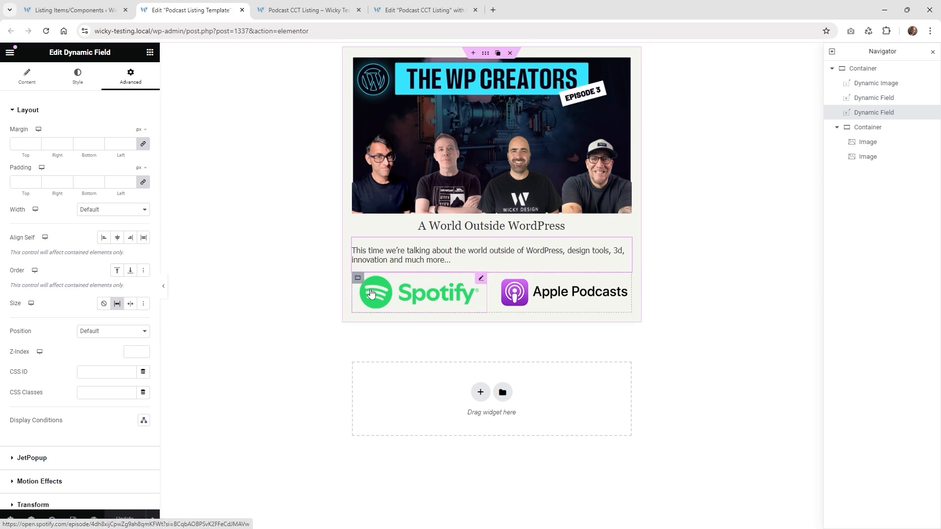
Reload the live podcast listing and check how the Spotify and Apple Podcasts logos align across the cards.
left_click(398, 7)
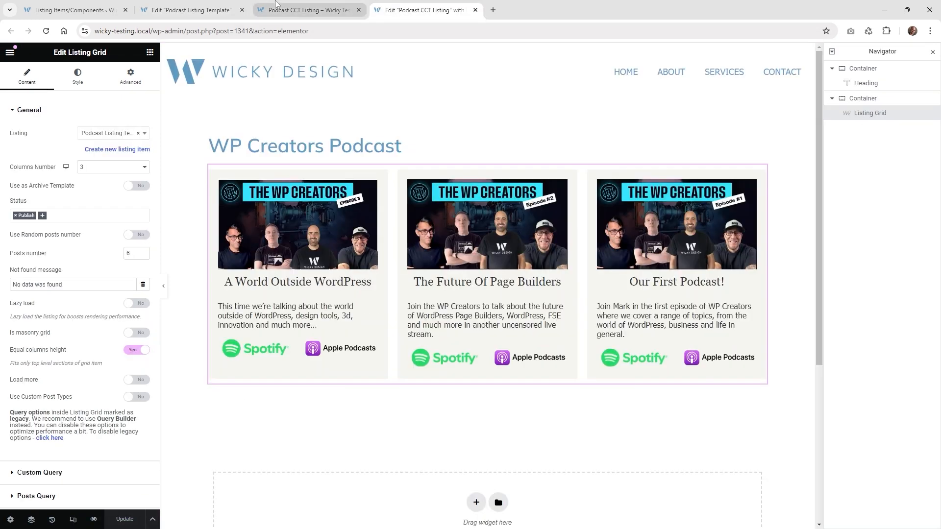
left_click(276, 9)
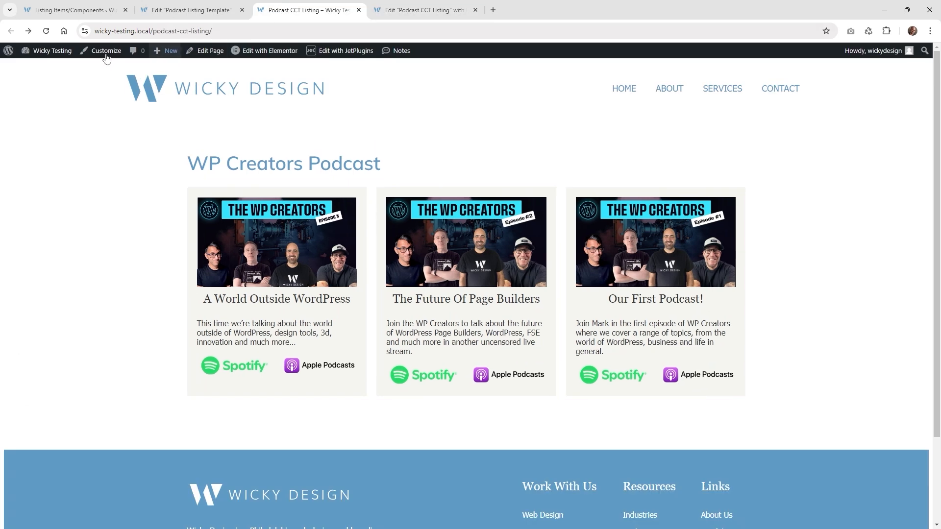
left_click(45, 31)
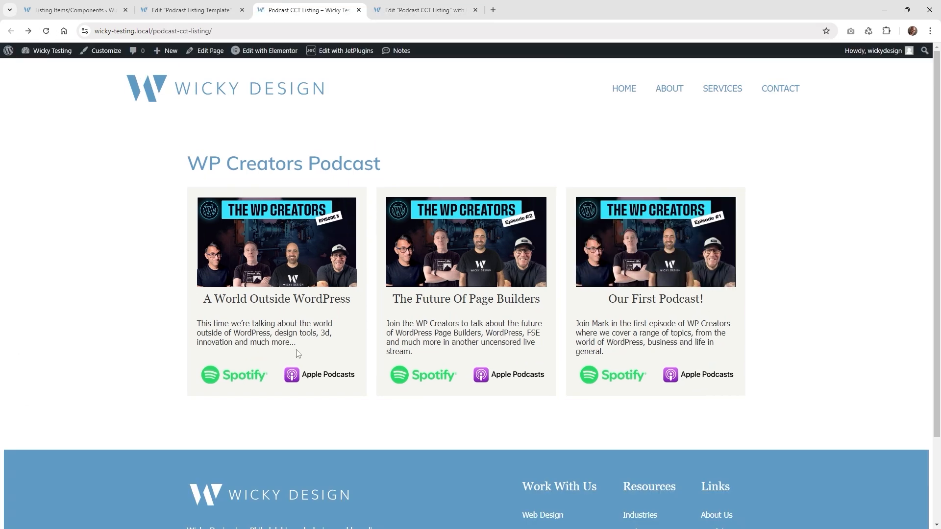
left_click_drag(278, 343, 299, 354)
left_click(297, 346)
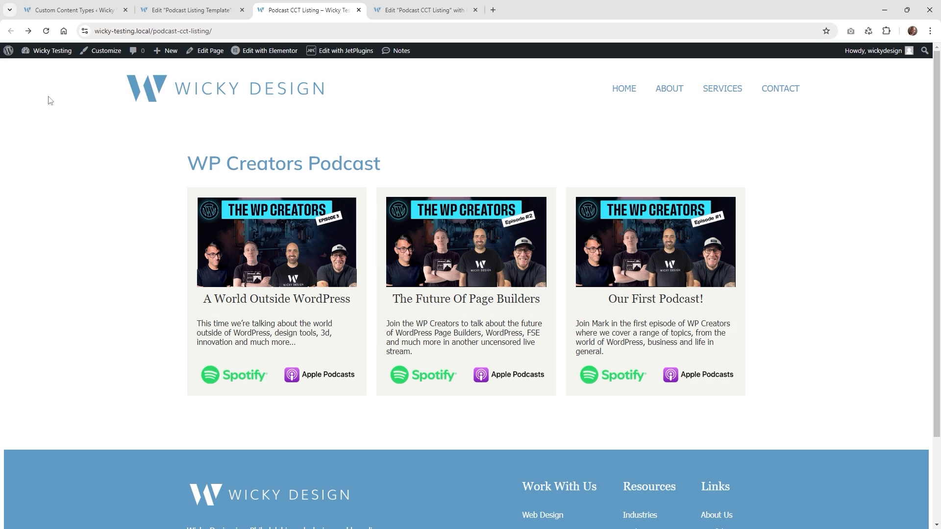
Enable Has Single Page for the Podcast content type with Posts as the related post type.
left_click(59, 9)
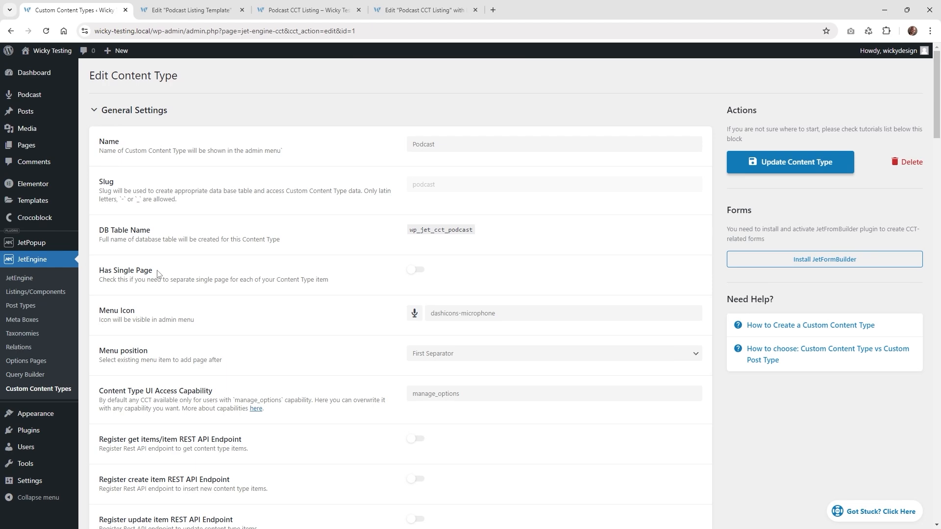
left_click(304, 10)
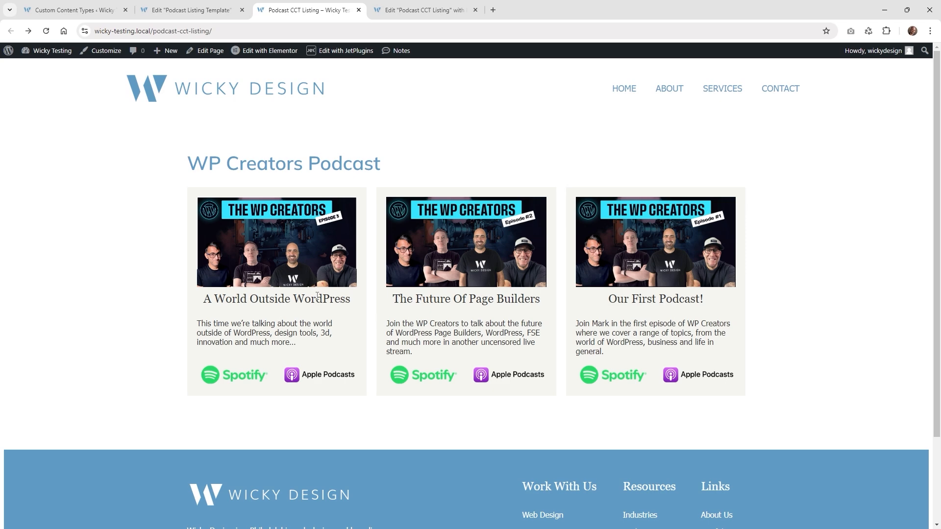
left_click(68, 5)
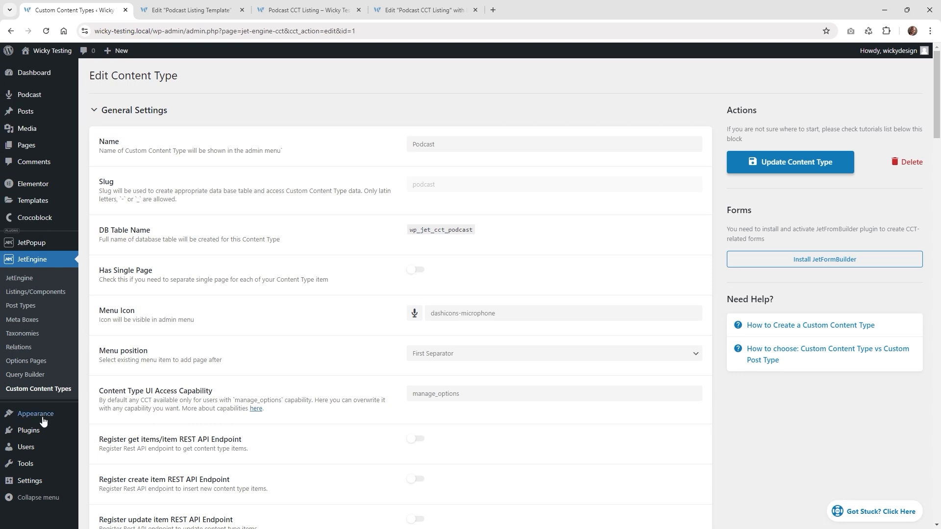
left_click(418, 277)
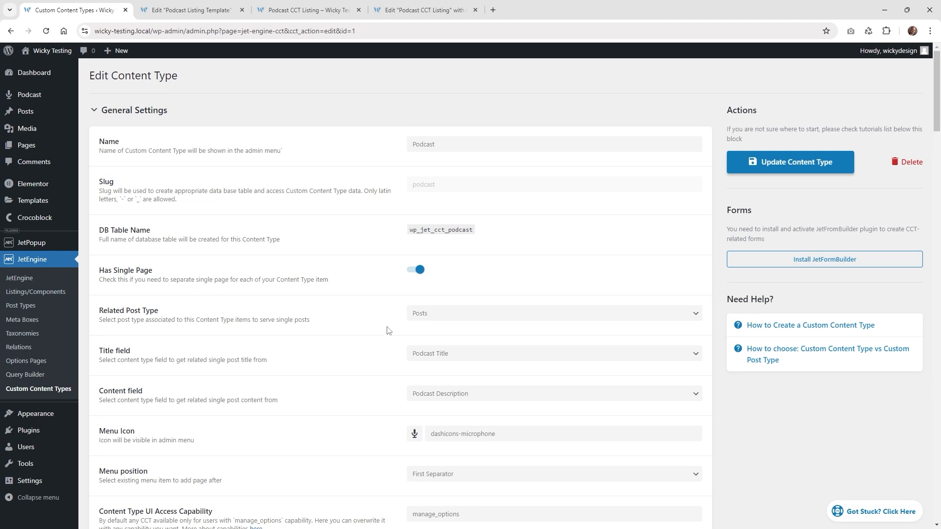
left_click(450, 317)
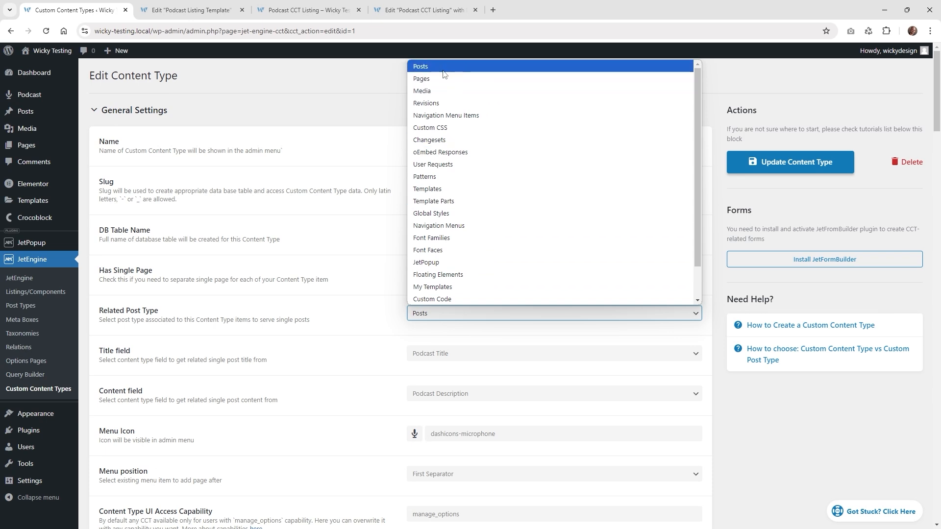
scroll(508, 155, "down", 2)
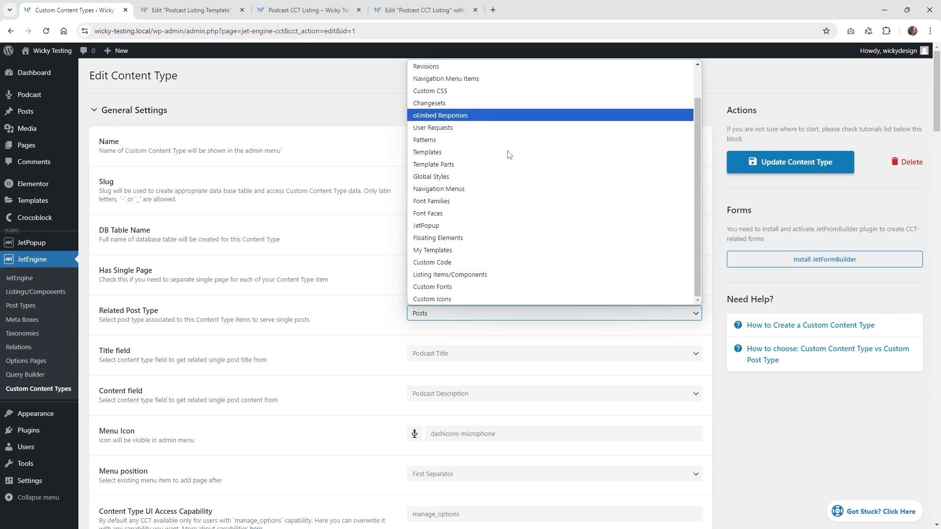
scroll(516, 234, "up", 2)
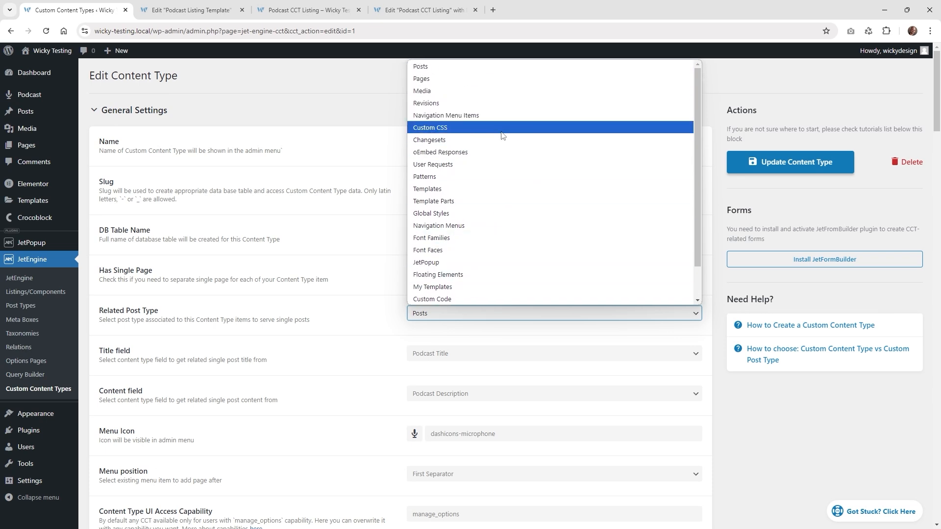
left_click(452, 69)
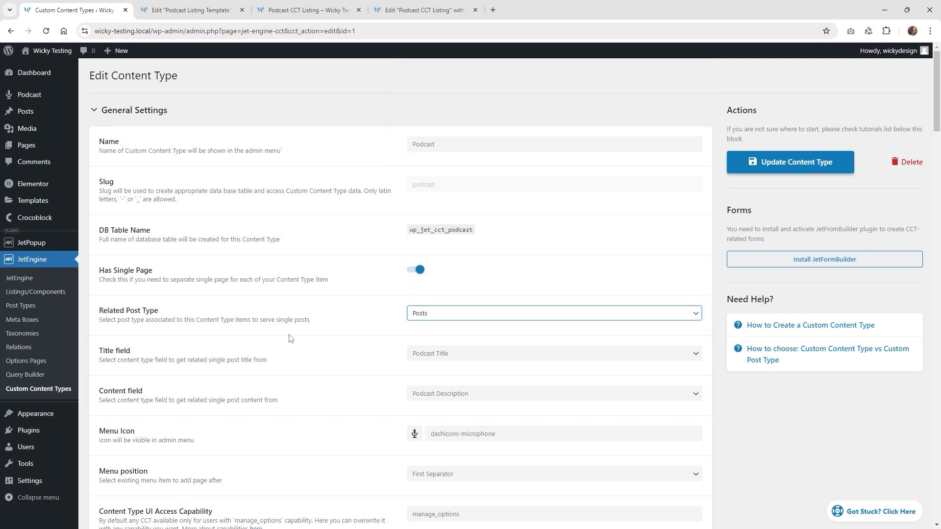
mouse_move(38, 116)
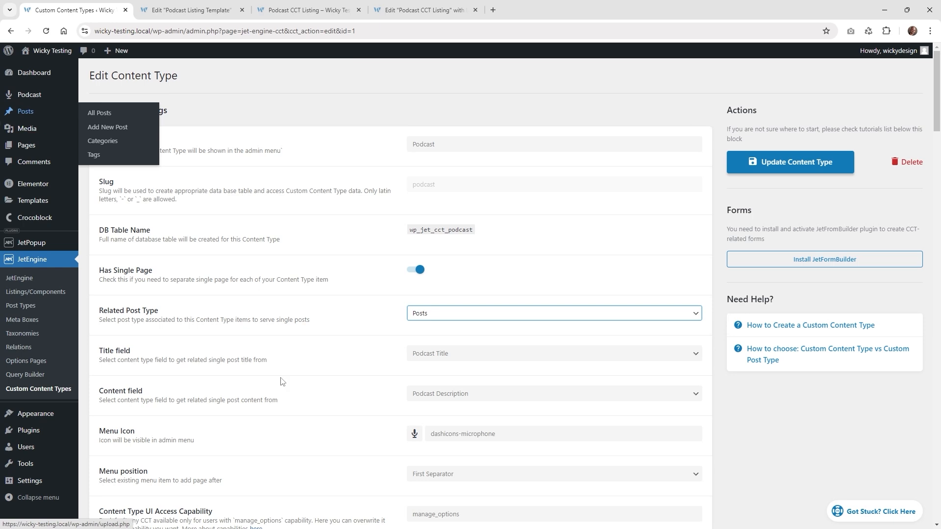
Map the title field to Podcast Title and the content field to Podcast Description, and update the content type.
left_click(473, 356)
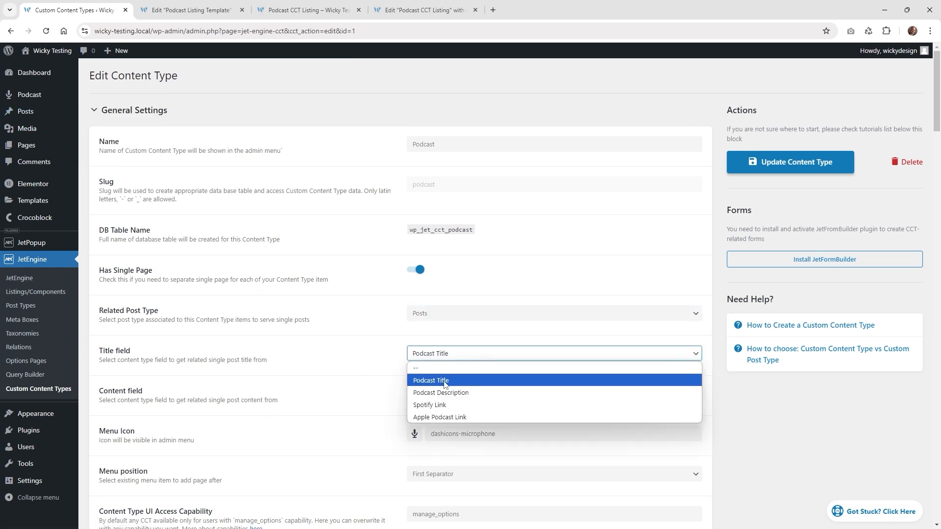
left_click(467, 380)
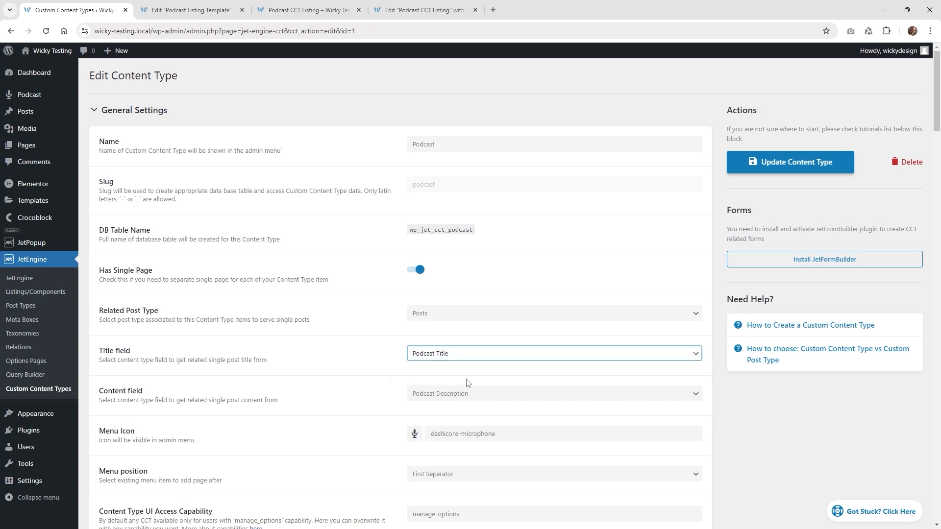
left_click(466, 393)
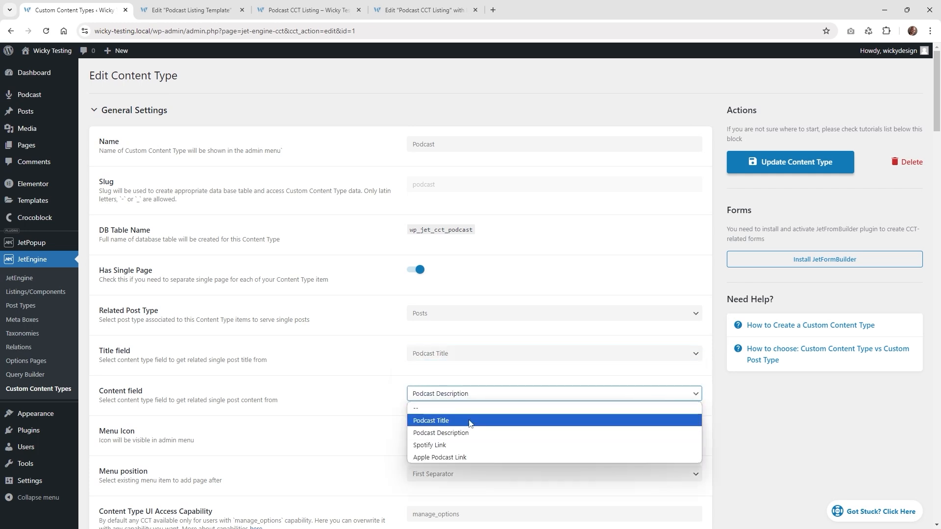
left_click(466, 419)
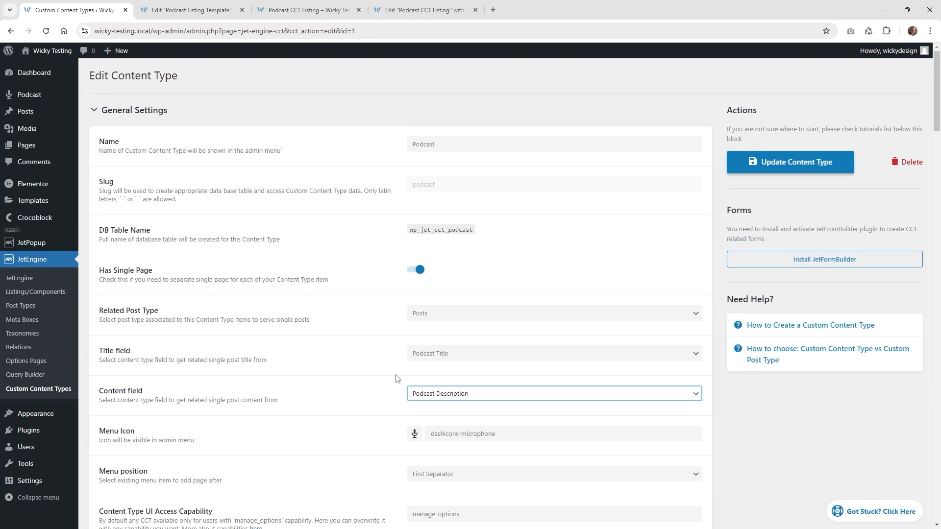
scroll(784, 128, "down", 3)
left_click(784, 127)
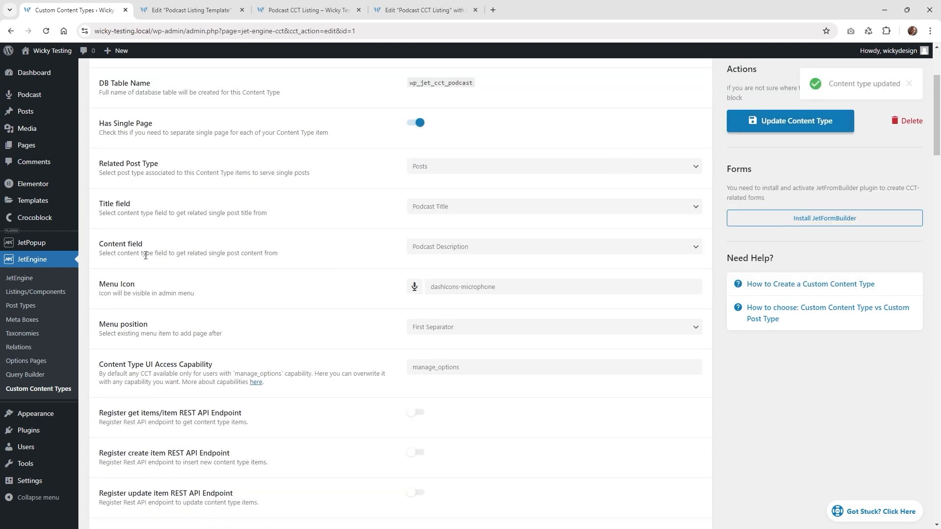
Open the "A World Outside WordPress" podcast item for editing and save it again so its related single post is generated.
left_click(35, 98)
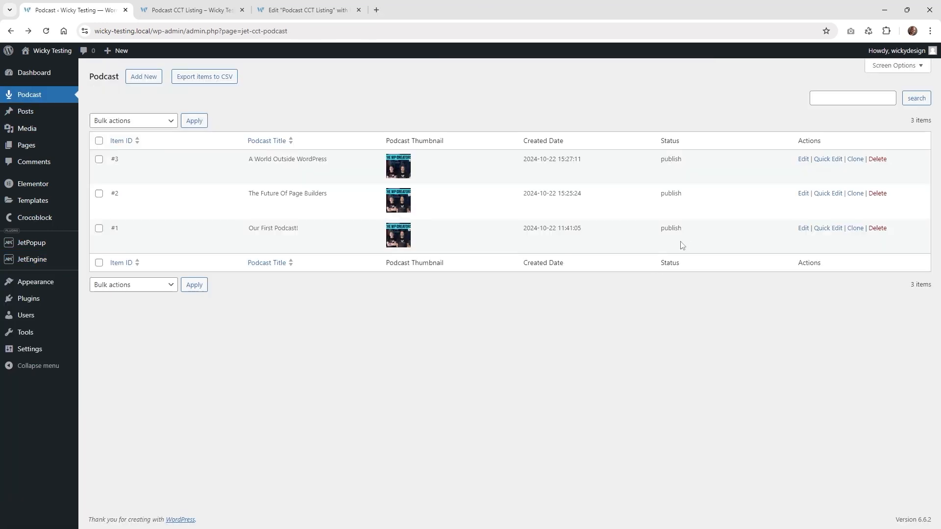
left_click(803, 160)
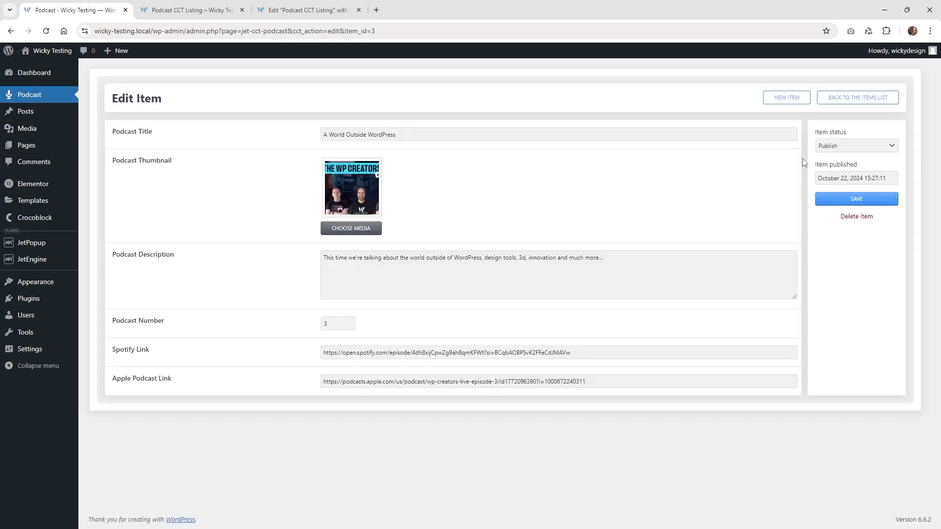
left_click(627, 261)
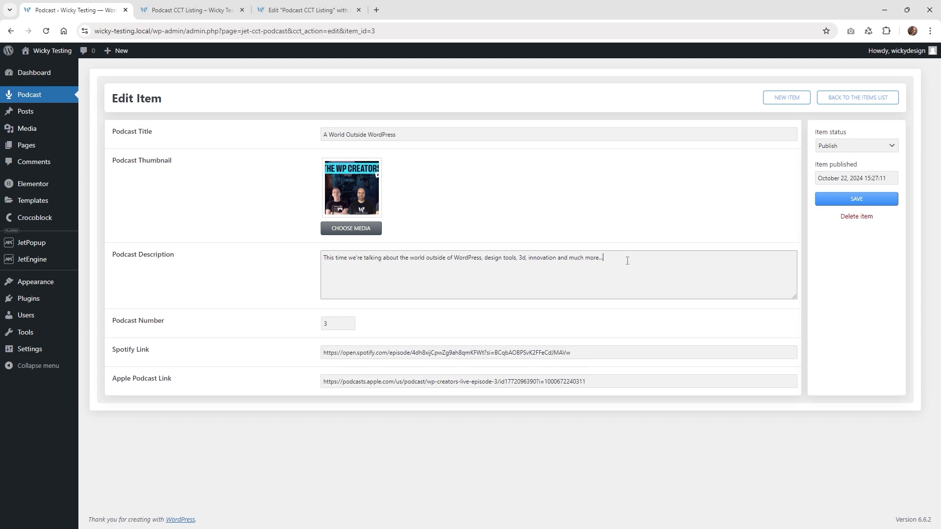
left_click(875, 200)
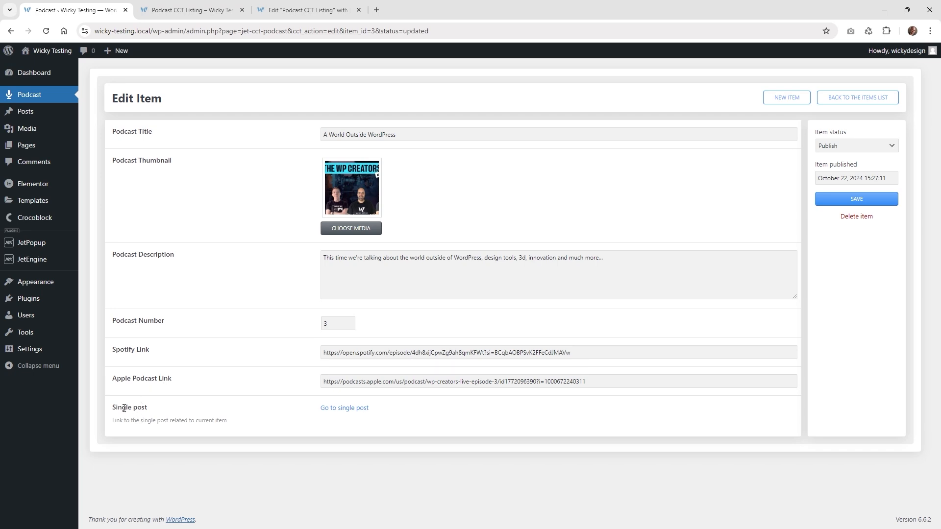
View the single post linked from the podcast item, and open the same "A World Outside WordPress" post from the Posts list.
left_click(330, 415)
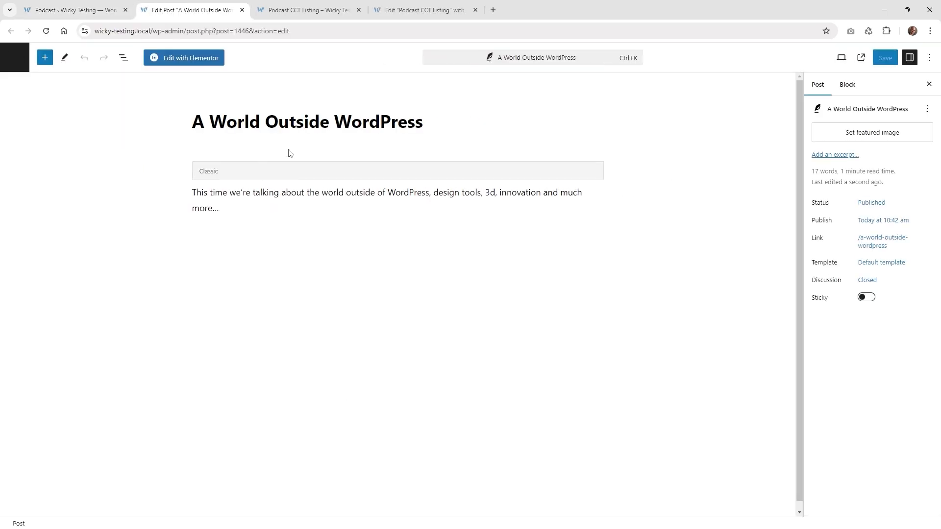
left_click(242, 10)
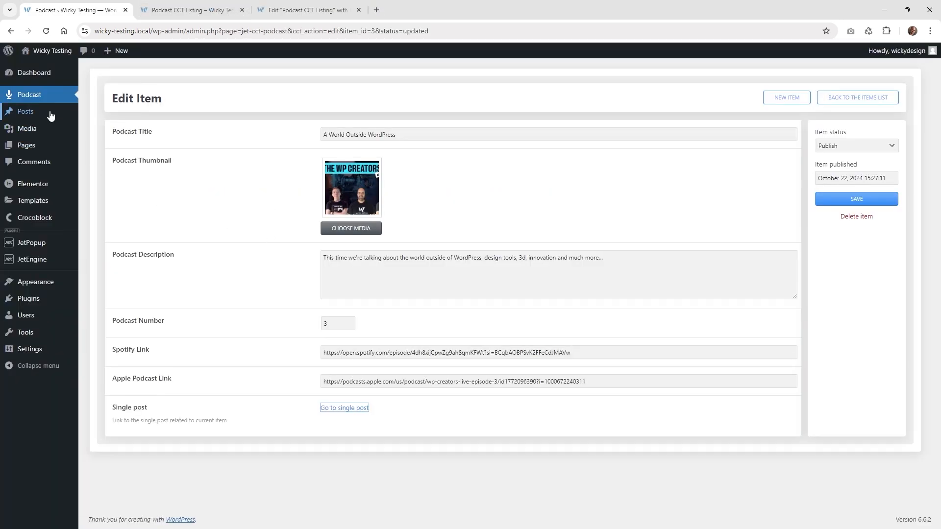
mouse_move(51, 115)
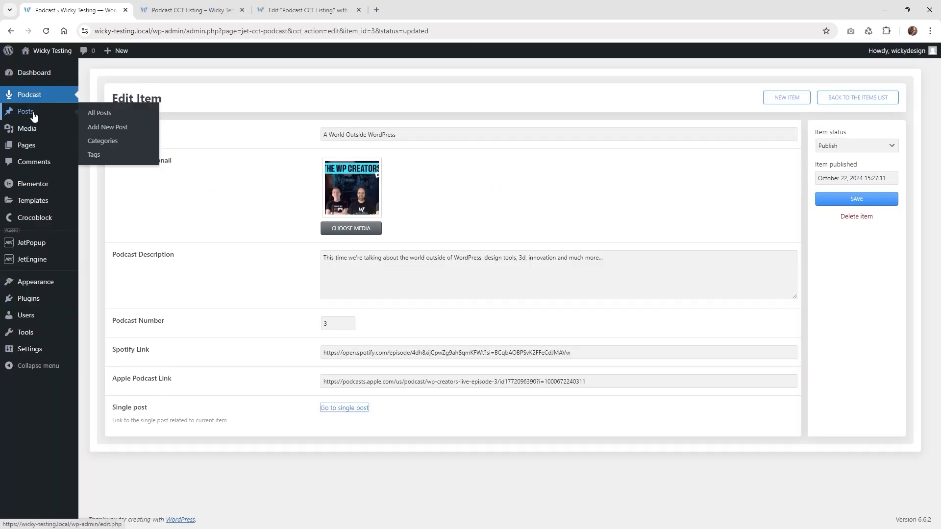
left_click(34, 116)
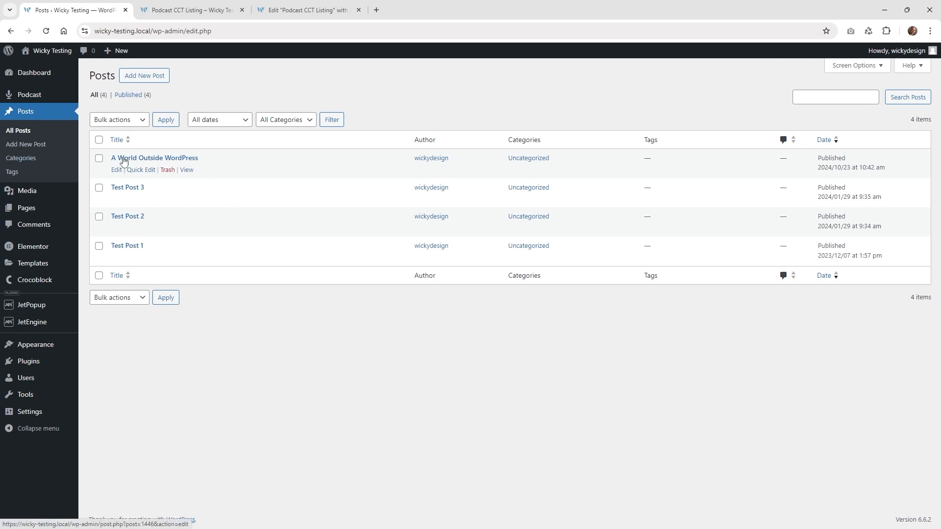
left_click(182, 159)
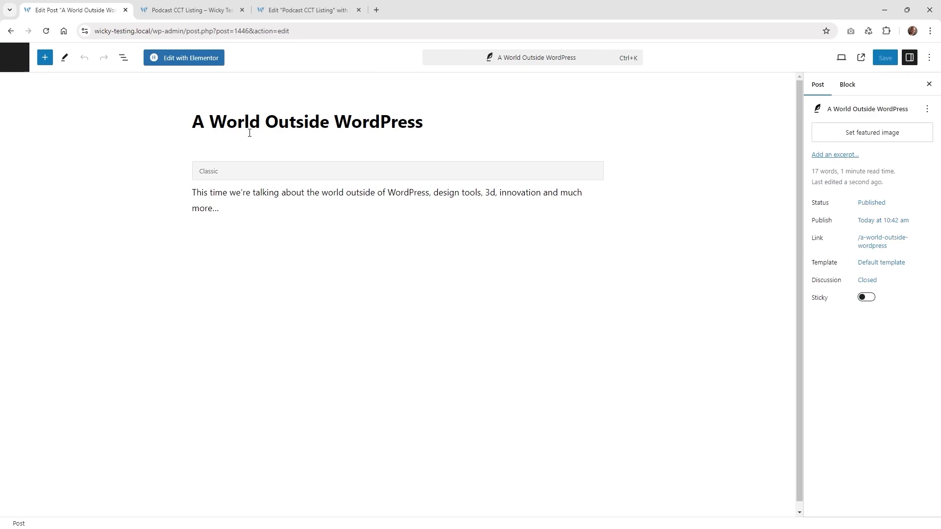
Examine the post's title and its classic-block body text against the podcast's mapped title and description fields.
left_click(408, 122)
left_click_drag(430, 123, 209, 124)
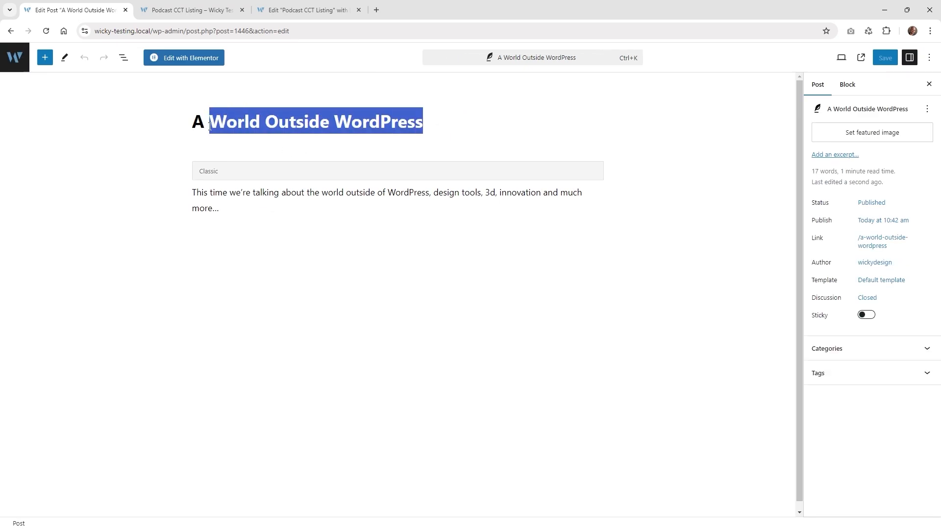
left_click(191, 129)
left_click(301, 221)
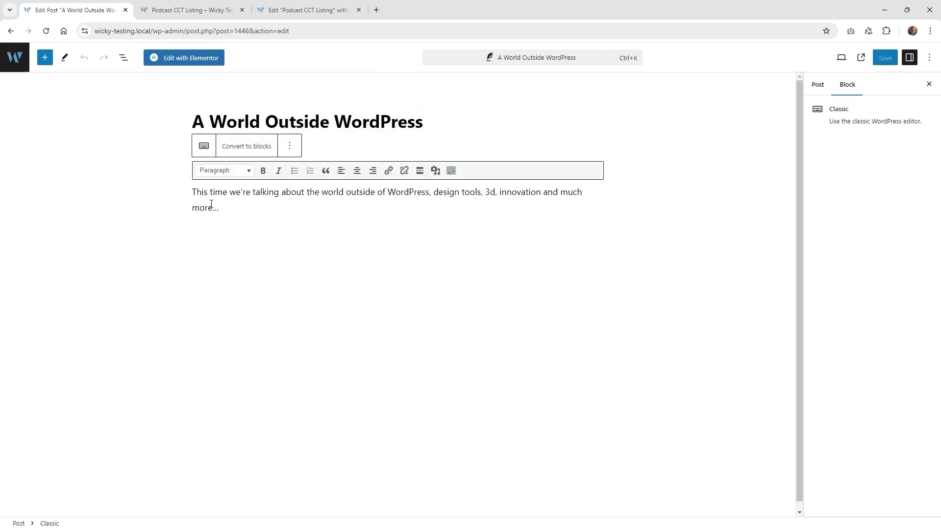
left_click_drag(251, 209, 192, 192)
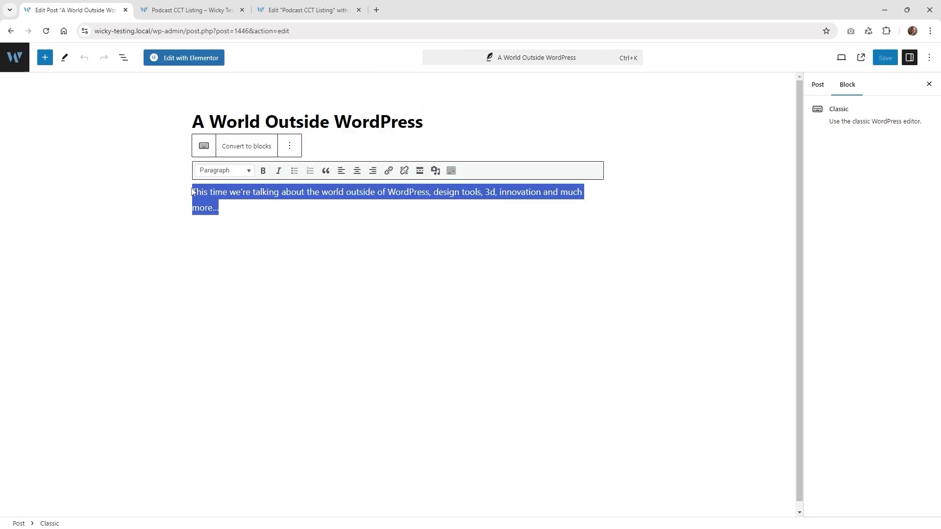
left_click(267, 234)
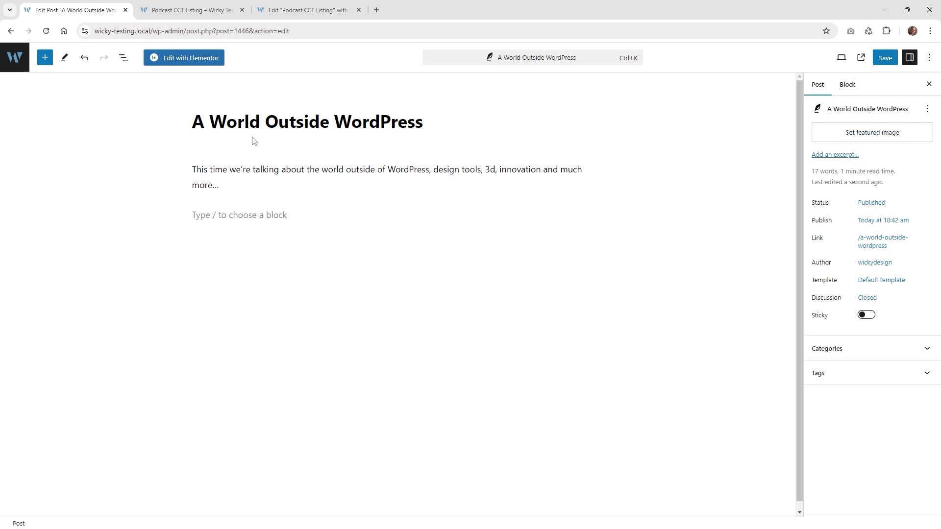
left_click(234, 185)
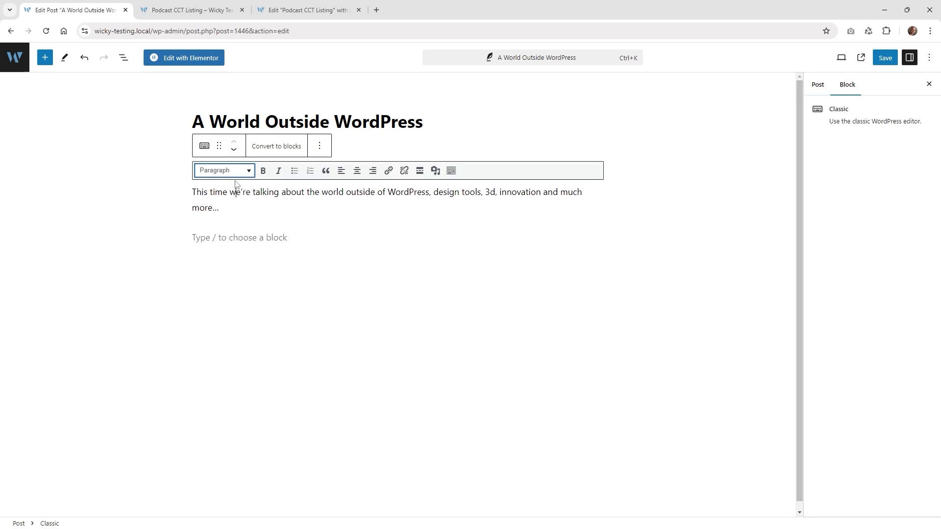
left_click(273, 250)
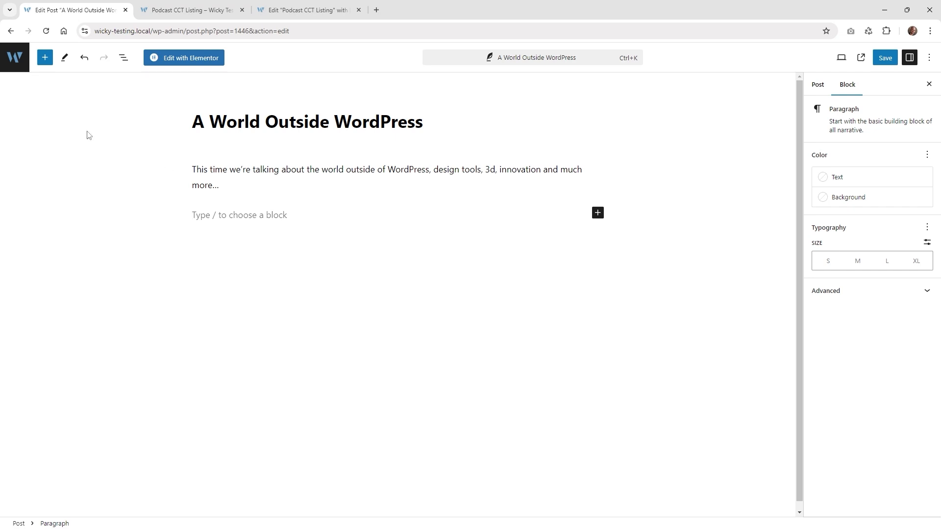
Leave the post editor and delete the container with the Spotify and Apple Podcasts logos from the Podcast Listing Template.
left_click(14, 57)
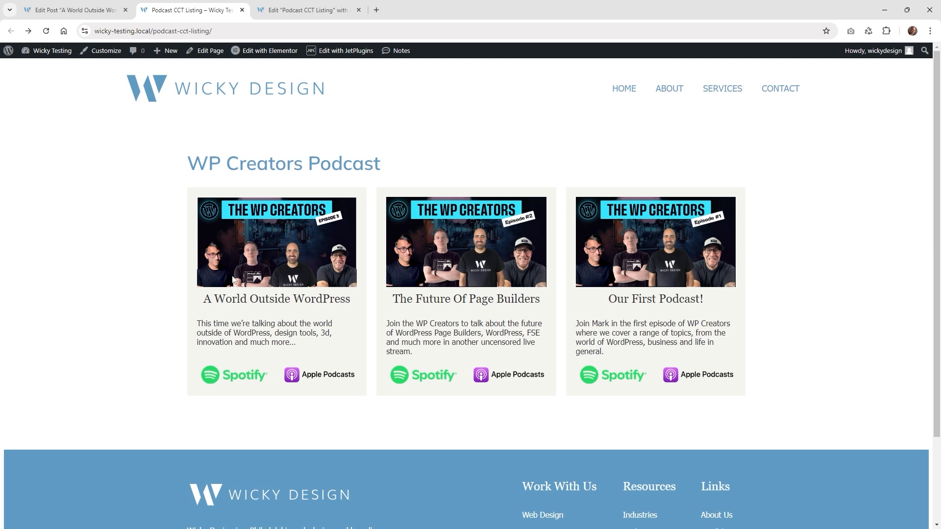
left_click(328, 6)
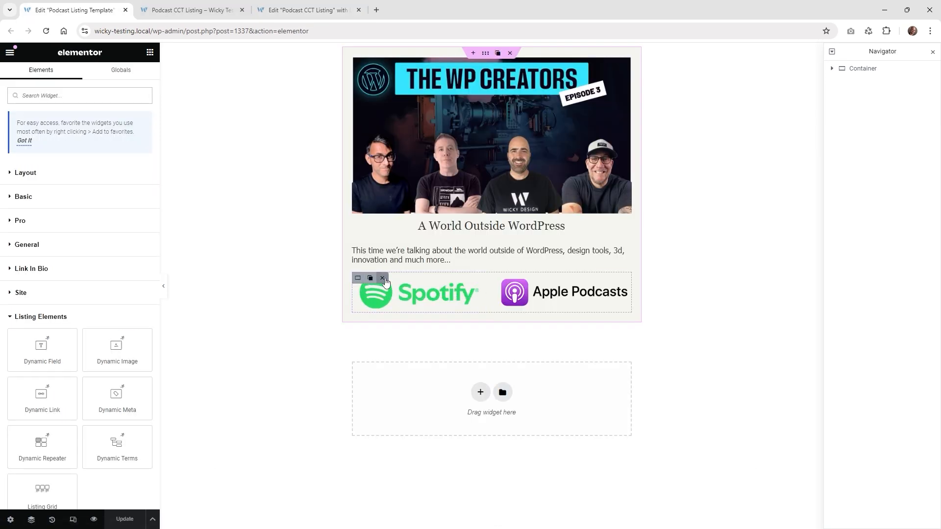
left_click(383, 278)
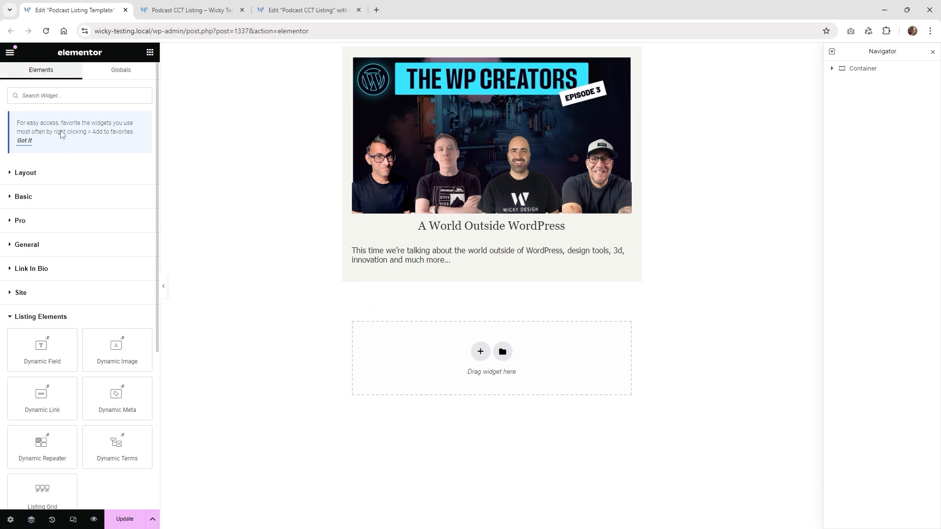
Add a Dynamic Link below the podcast description and set its source to the Podcast content type's Single Post ID.
scroll(65, 324, "down", 1)
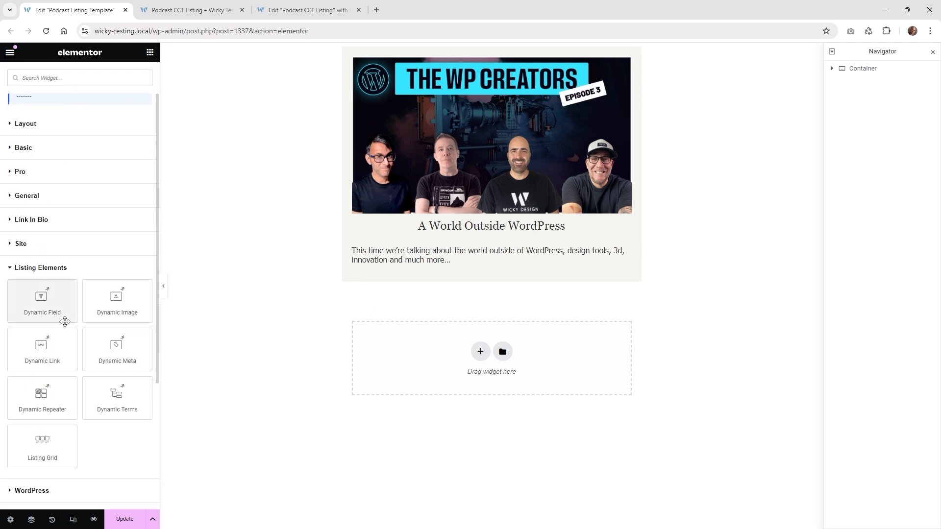
left_click_drag(41, 346, 488, 273)
left_click(100, 134)
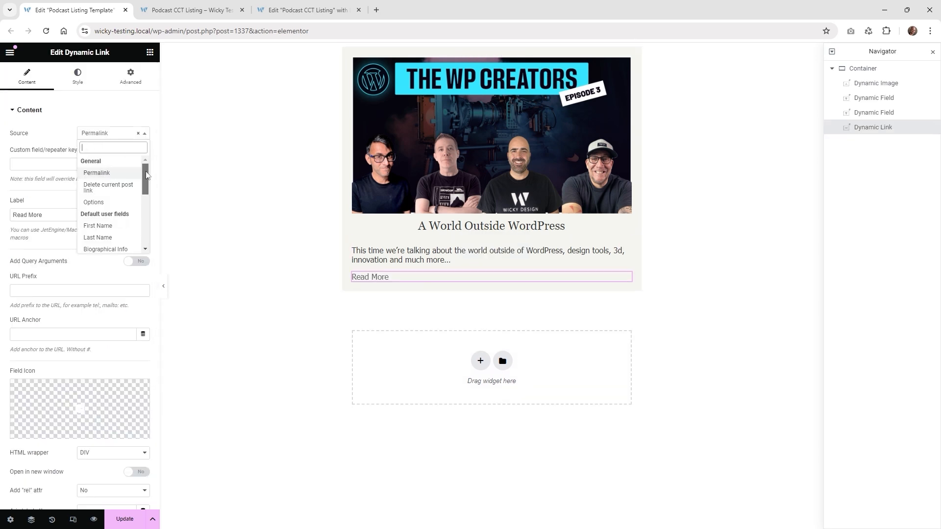
left_click_drag(146, 175, 148, 209)
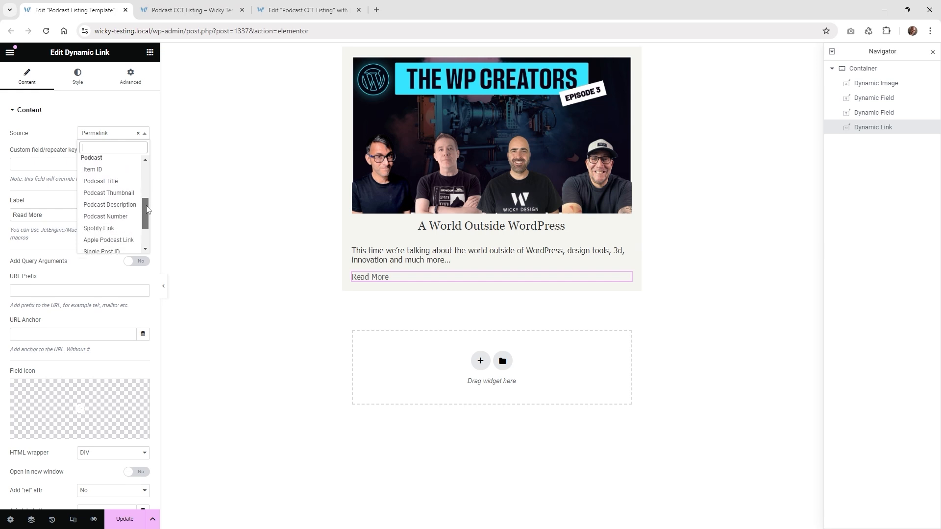
scroll(144, 205, "up", 2)
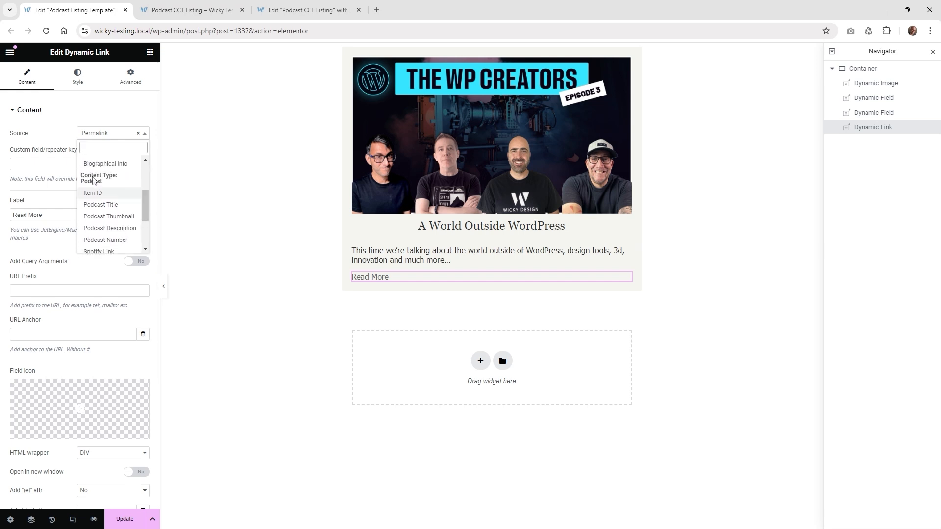
scroll(123, 216, "down", 3)
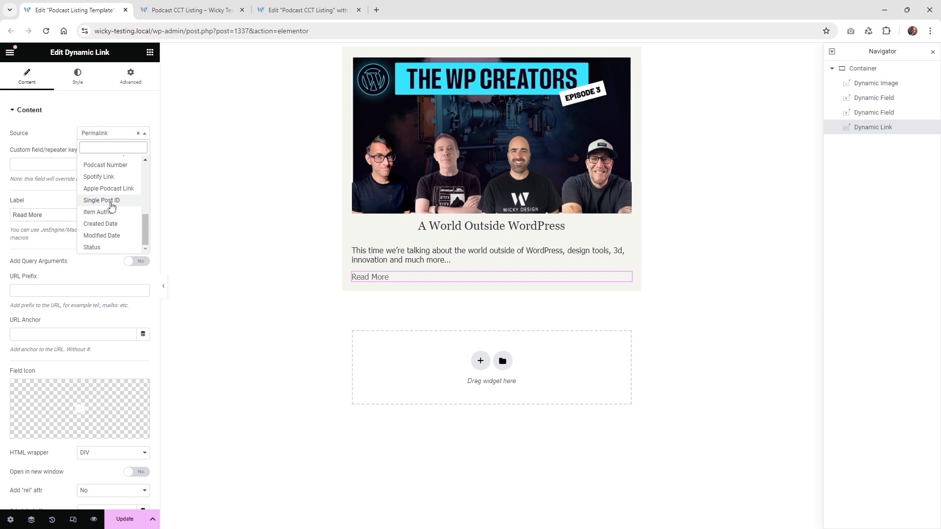
left_click(112, 201)
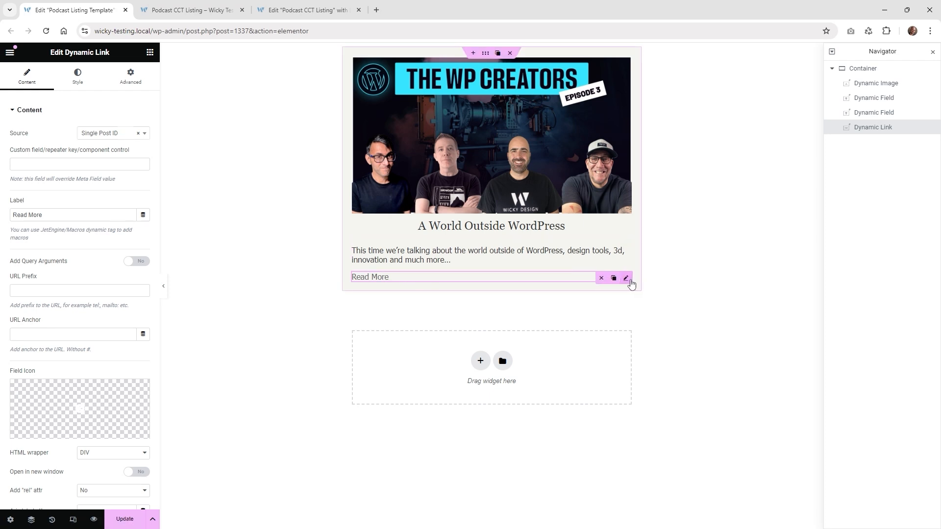
Style the Read More link with the global Blue as classic background color and a near-white text color.
left_click(80, 73)
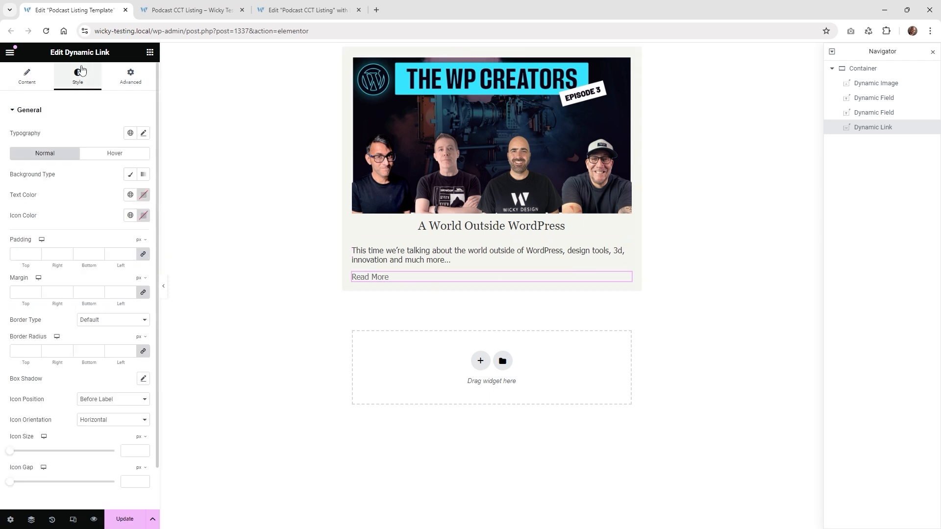
left_click(129, 174)
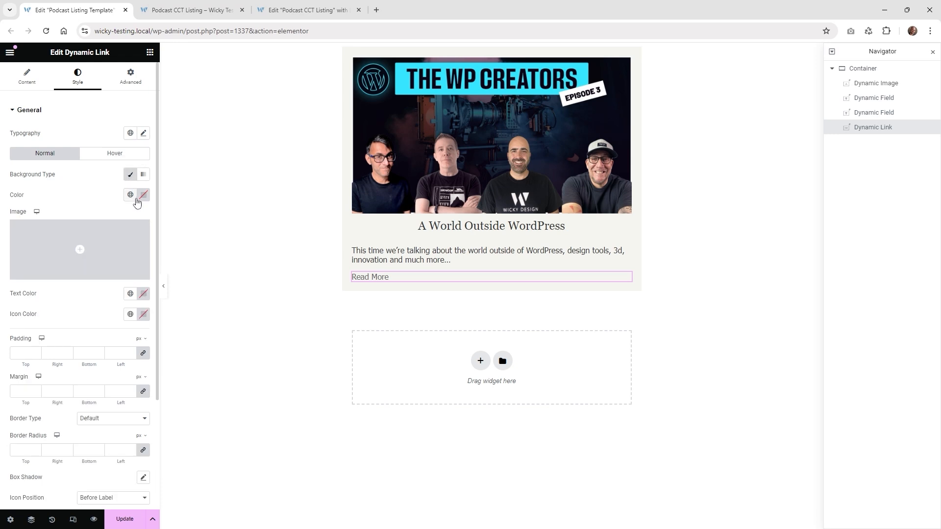
left_click(143, 195)
left_click_drag(95, 267, 90, 306)
left_click(131, 195)
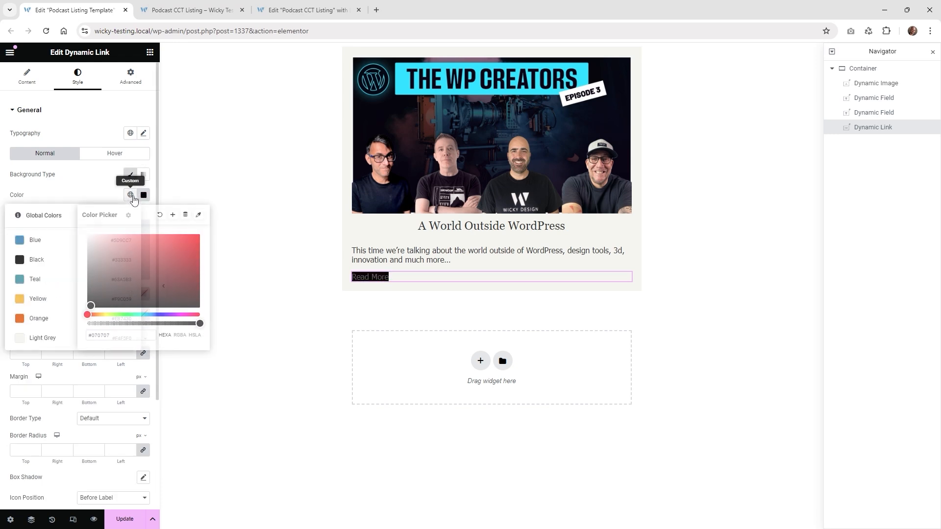
left_click(78, 241)
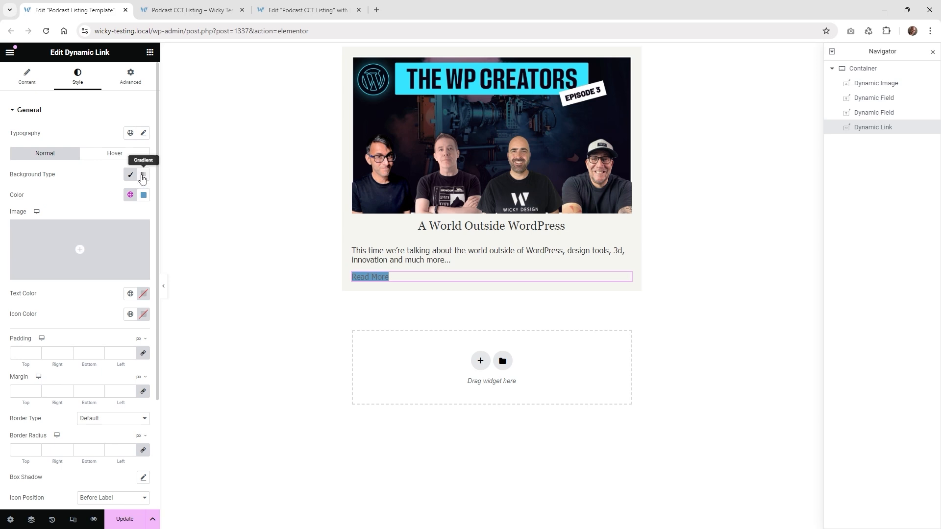
left_click(141, 296)
left_click(86, 334)
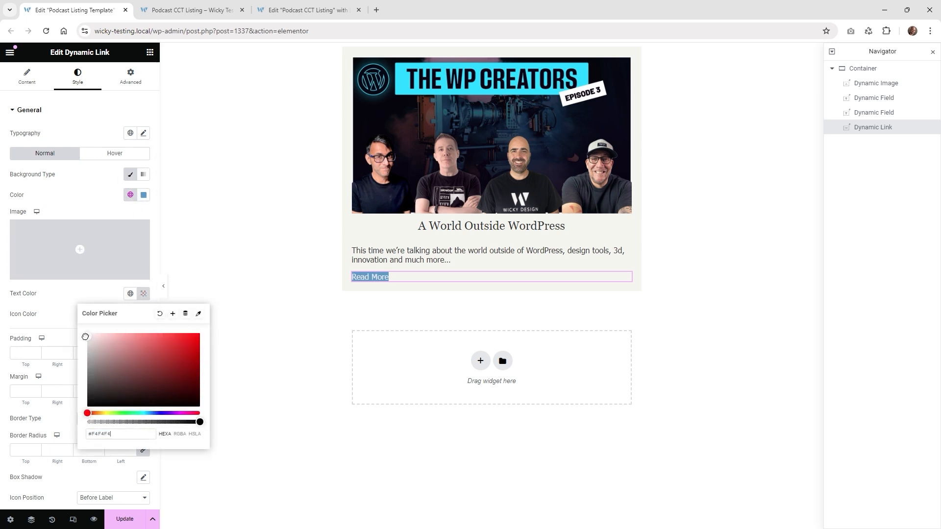
Set the Read More link's padding to 10 px on all sides and update the listing template.
left_click(26, 354)
type("10")
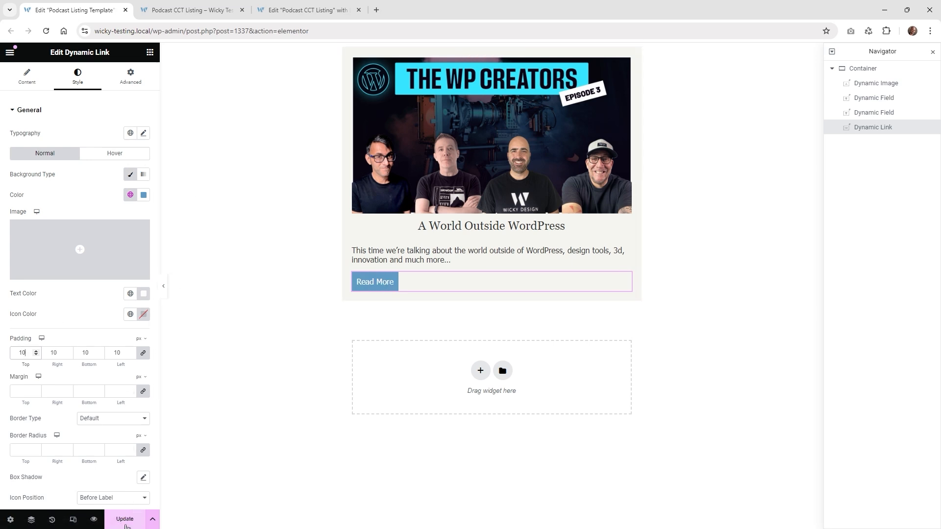
left_click(125, 521)
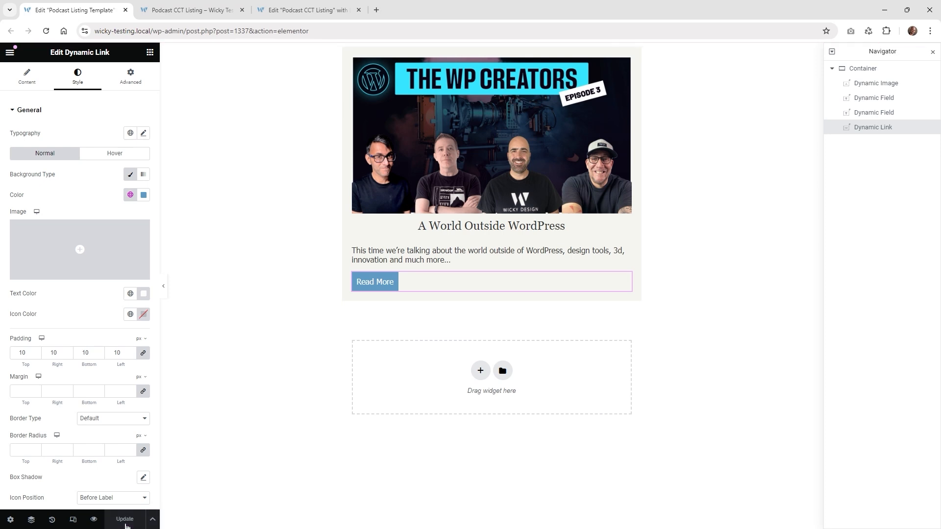
Reload the live podcast listing, test the Read More link on the "A World Outside WordPress" card, and return to the listing.
left_click(191, 10)
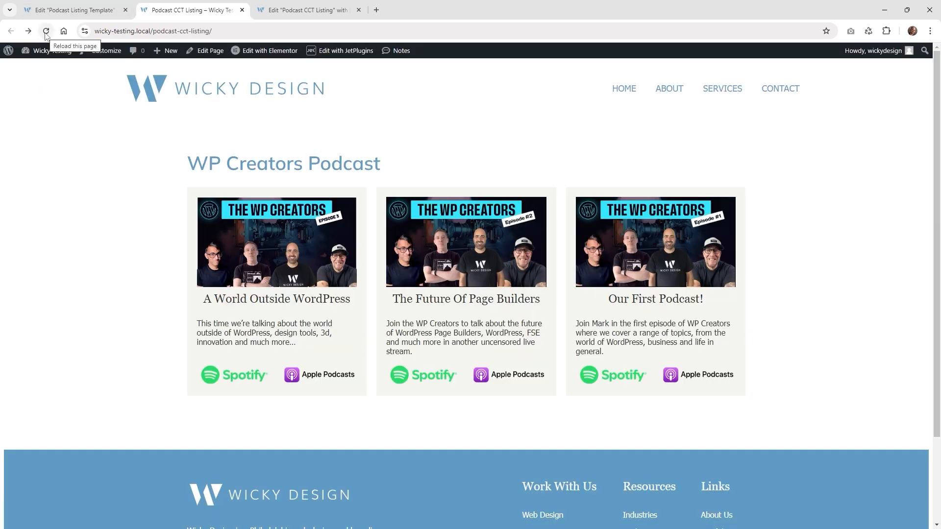
left_click(45, 32)
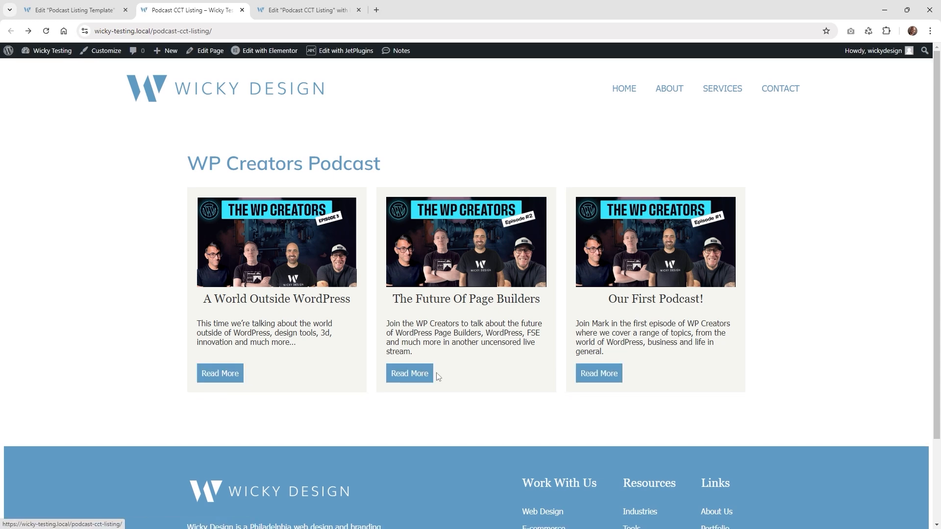
left_click(227, 378)
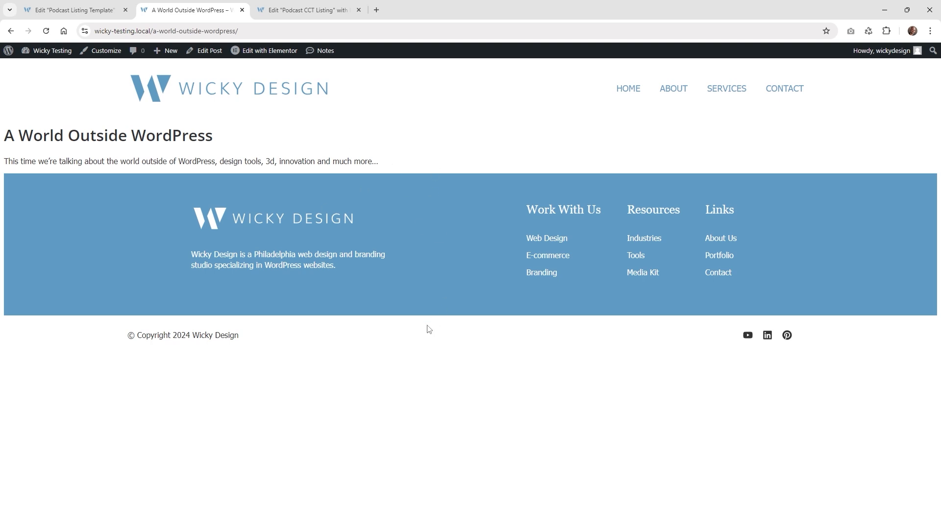
key("alt+Left")
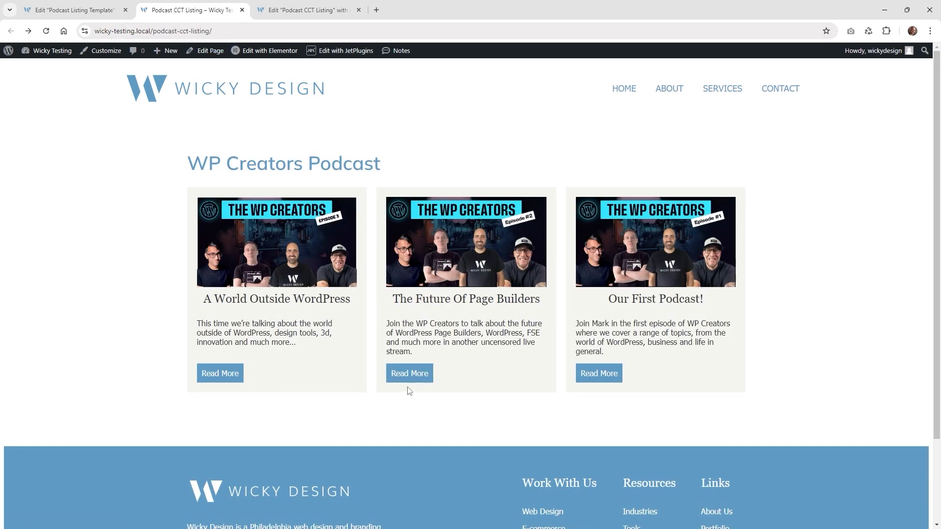
Exit the Podcast Listing Template editor to the WordPress admin and open the list of all posts.
left_click(77, 10)
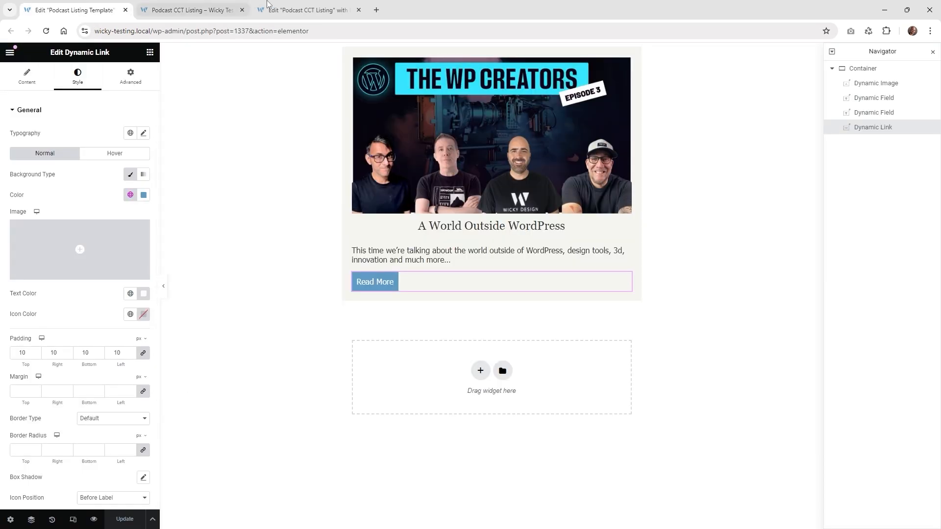
left_click(9, 52)
left_click(49, 285)
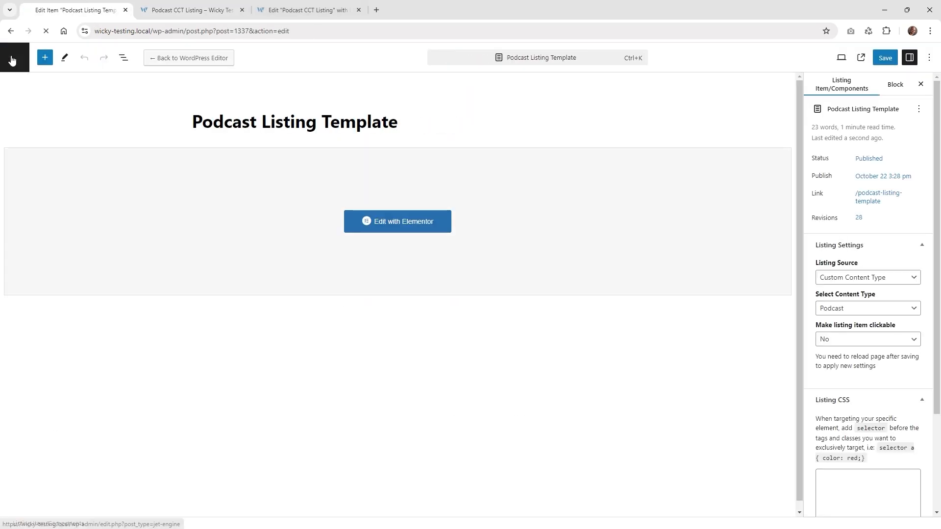
left_click(13, 59)
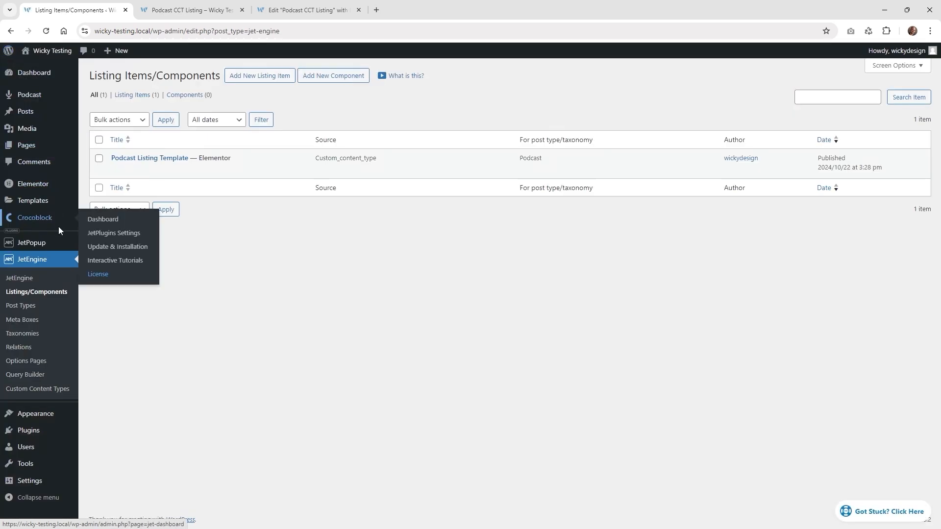
left_click(69, 111)
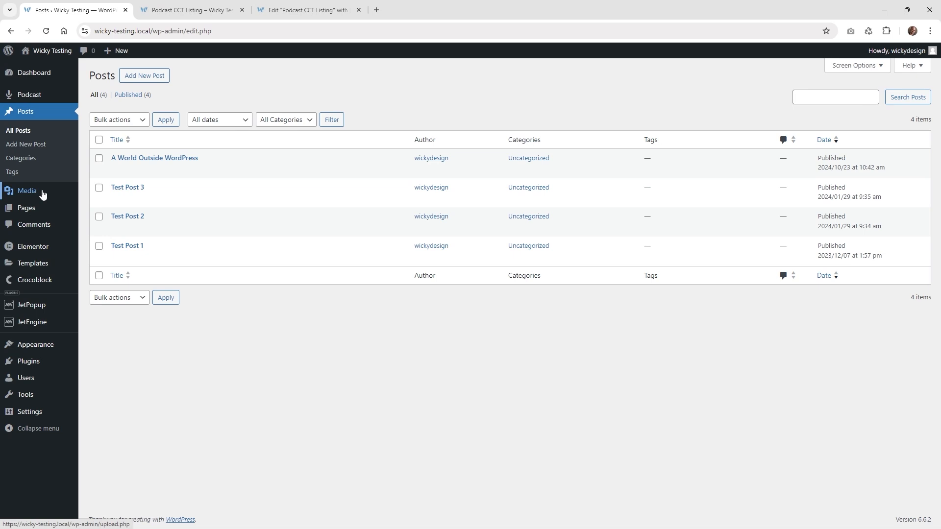
Re-save the "The Future Of Page Builders" and "Our First Podcast!" items of the Podcast content type to generate their single posts.
mouse_move(43, 330)
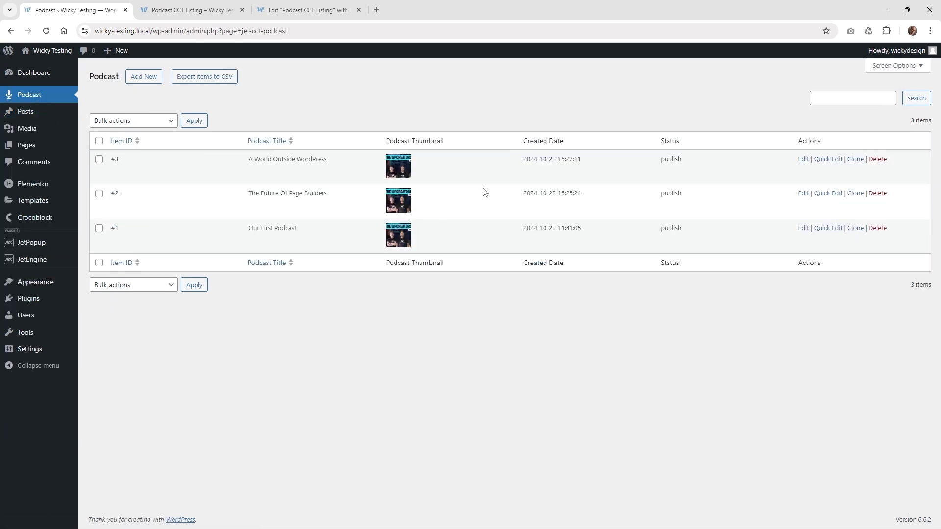
left_click(804, 194)
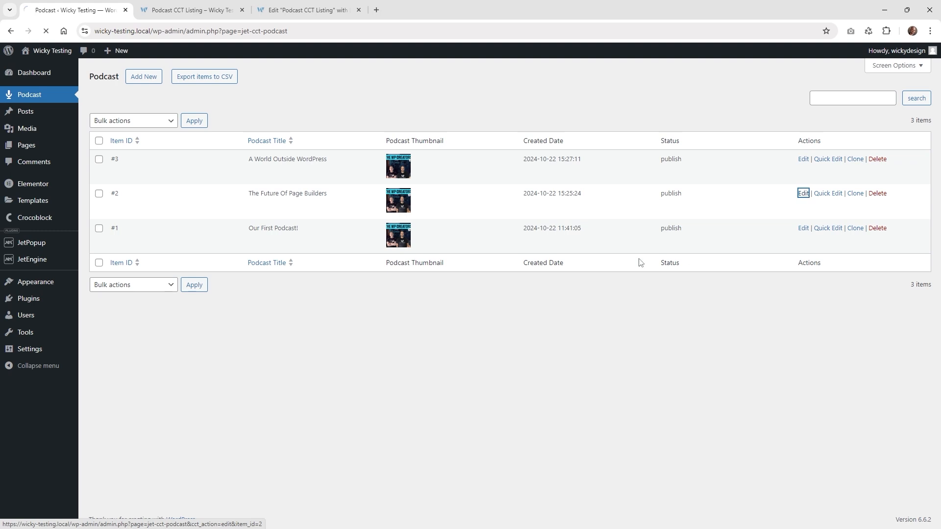
left_click(850, 201)
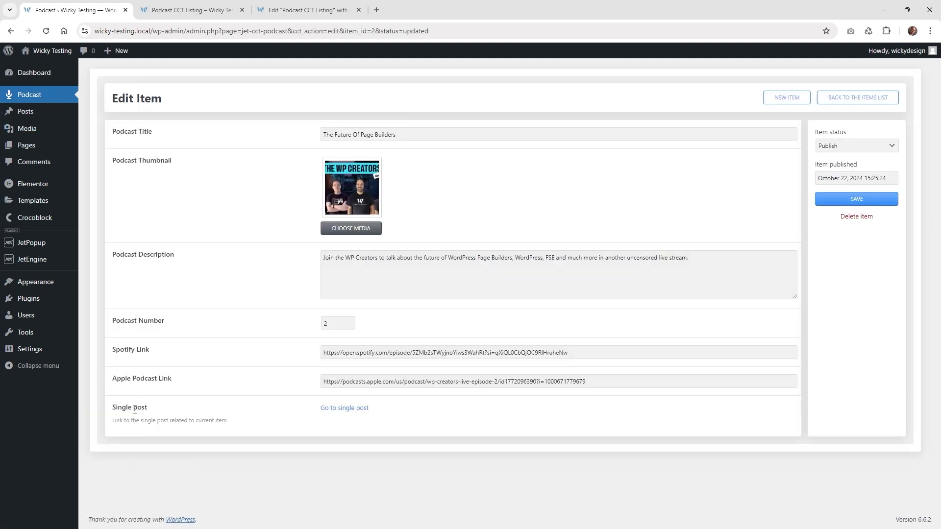
left_click_drag(126, 407, 162, 407)
left_click(212, 420)
left_click_drag(250, 426, 98, 405)
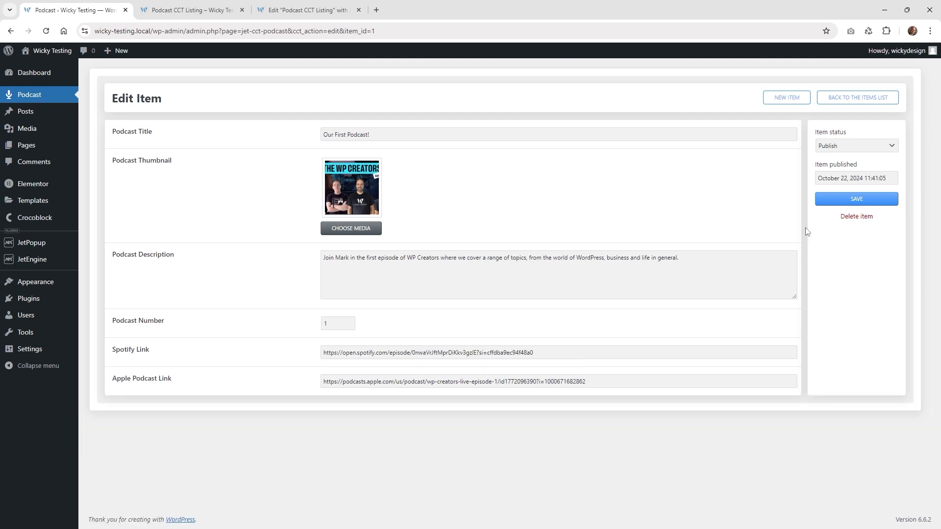
left_click(871, 202)
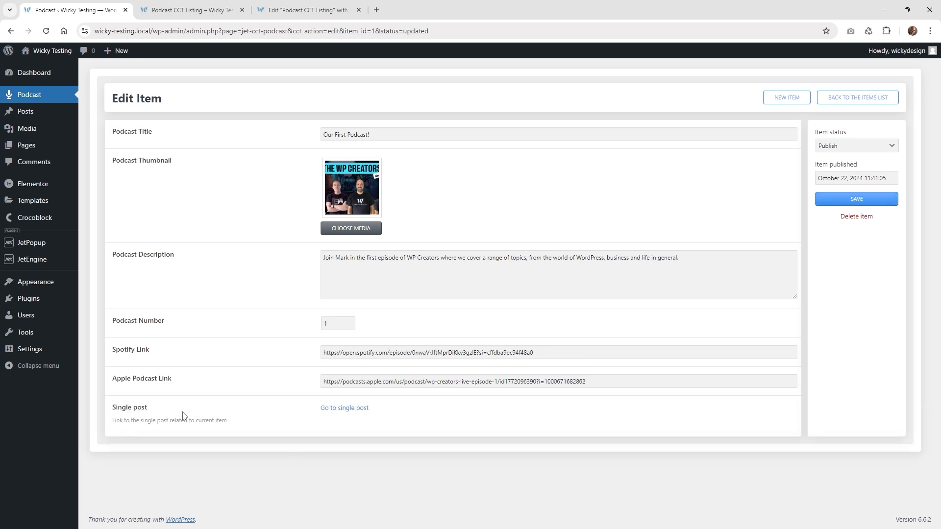
Check the posts list for the podcast posts, and test the Read More link on the reloaded listing's "The Future Of Page Builders" card.
left_click(33, 113)
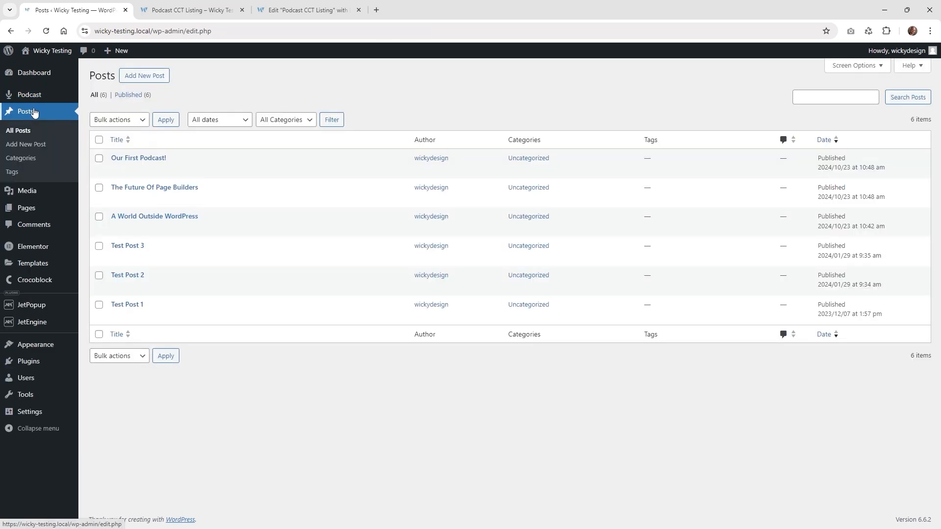
mouse_move(154, 158)
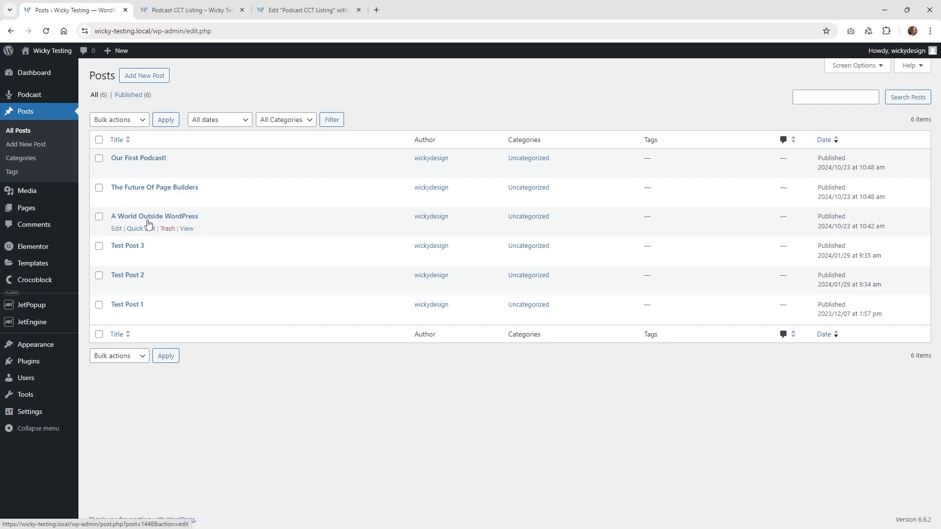
left_click(191, 10)
left_click(46, 32)
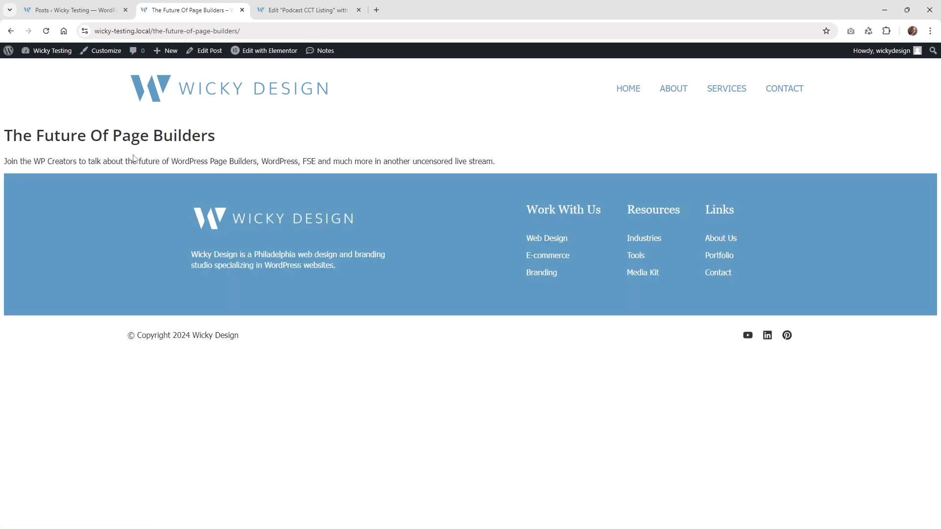
key("alt+Left")
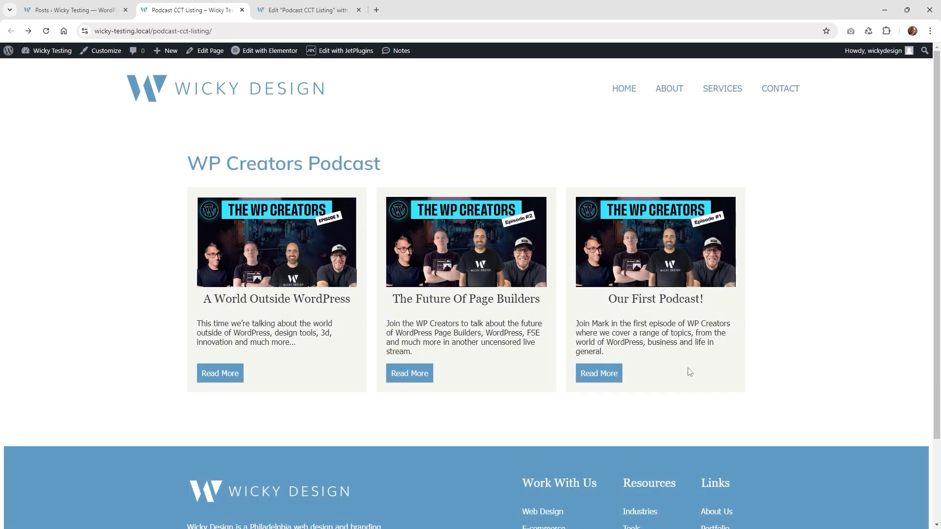
Follow the Read More link on the "Our First Podcast!" card and examine the single page's URL and content.
left_click(616, 377)
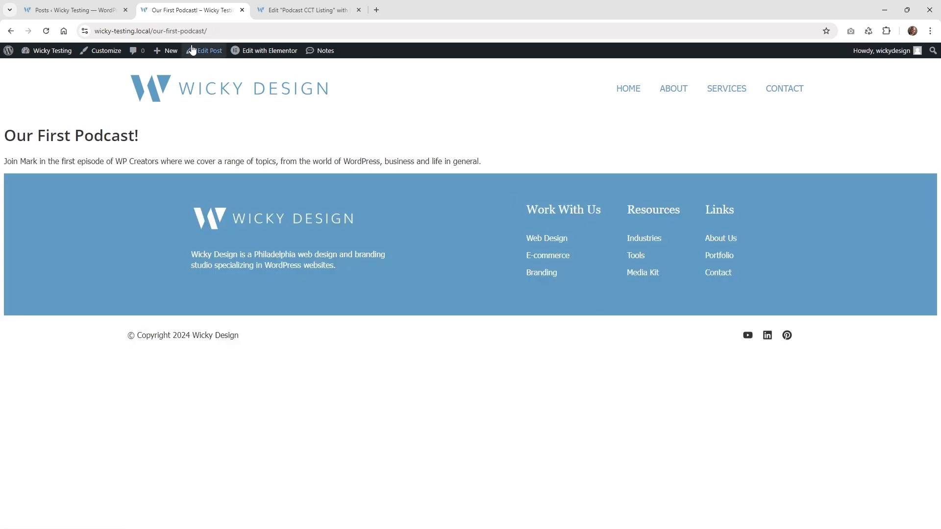
left_click(182, 32)
left_click(182, 32)
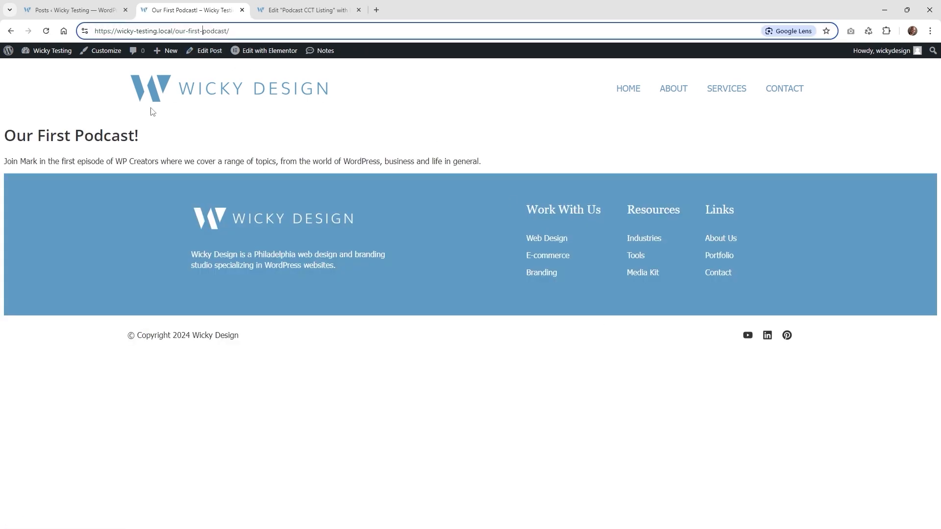
left_click(96, 135)
left_click_drag(531, 170, 44, 144)
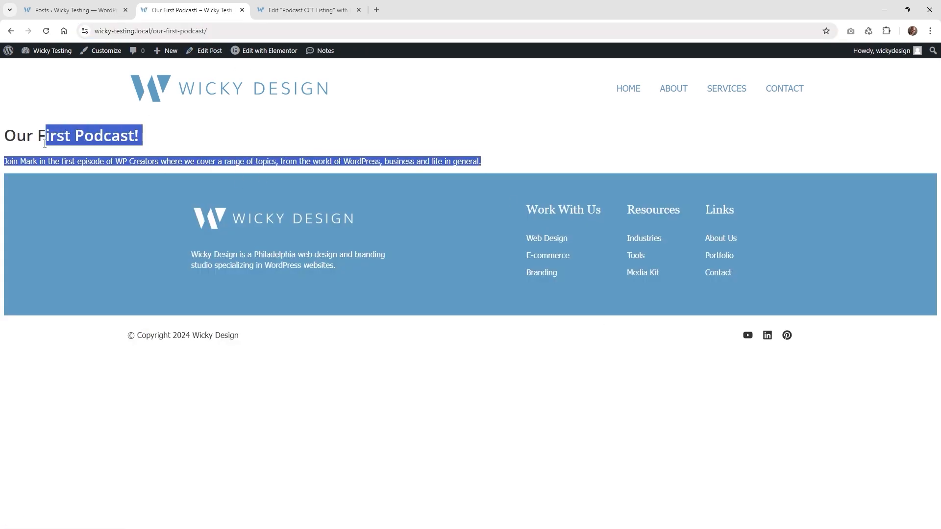
left_click(455, 228)
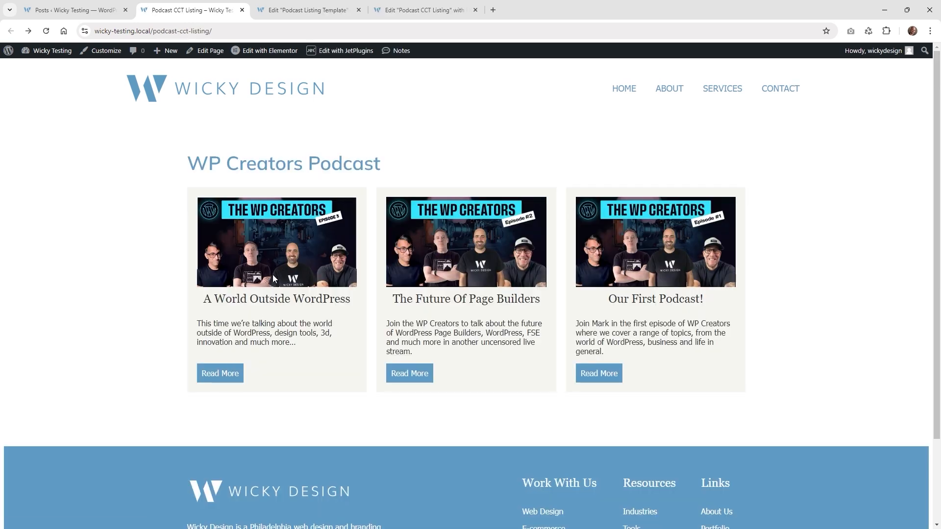
Delete the Read More Dynamic Link from the Podcast Listing Template in Elementor.
left_click(329, 9)
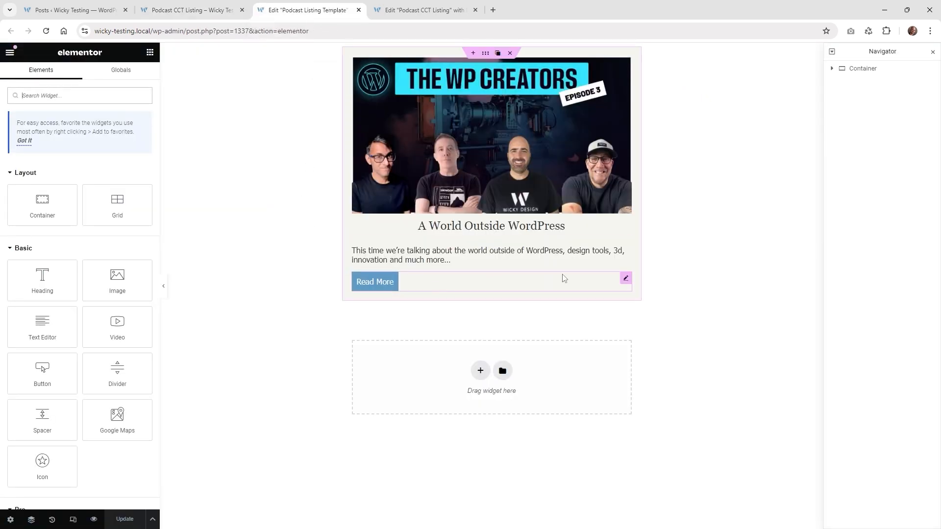
left_click(601, 280)
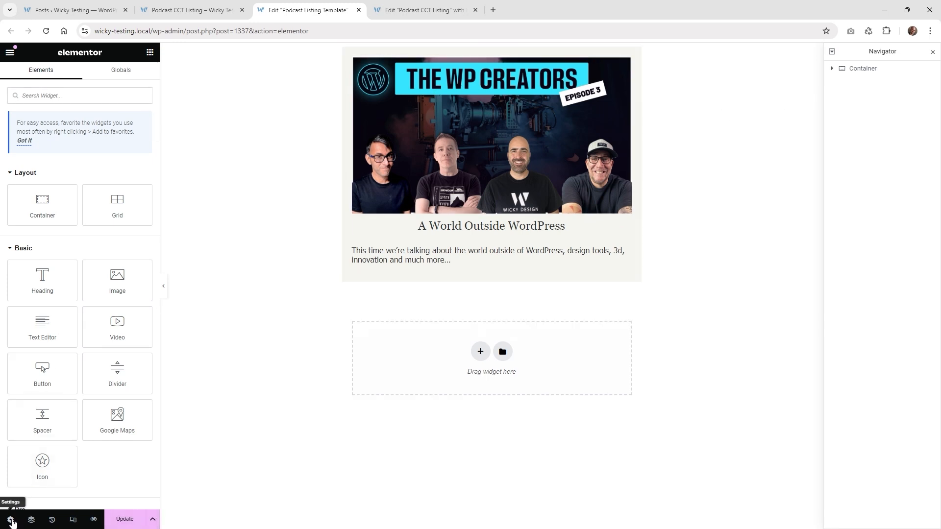
Make the whole listing item clickable with Single Post ID as its link source, and update the template.
left_click(10, 520)
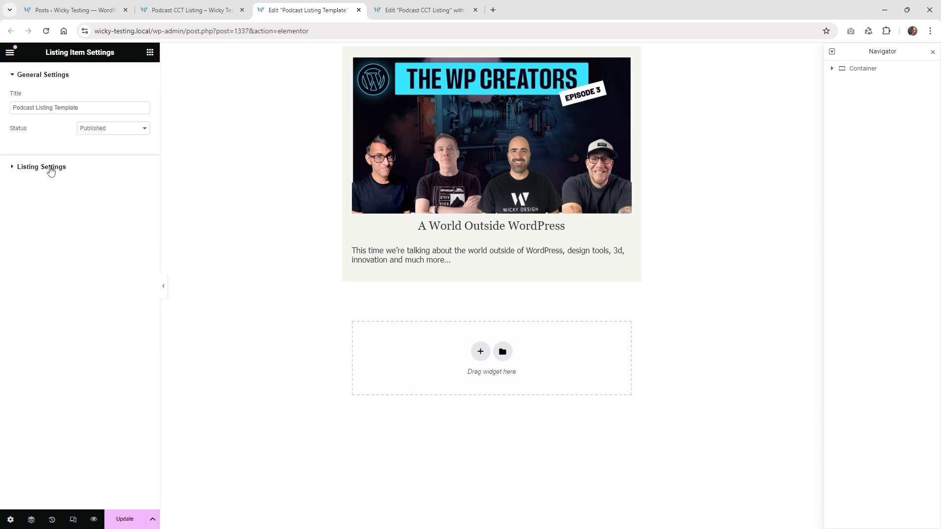
left_click(51, 168)
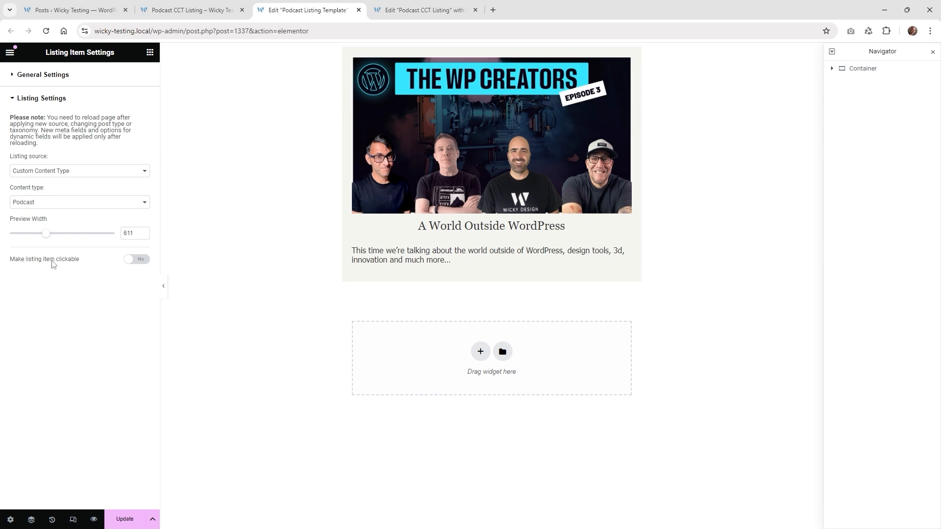
left_click(137, 261)
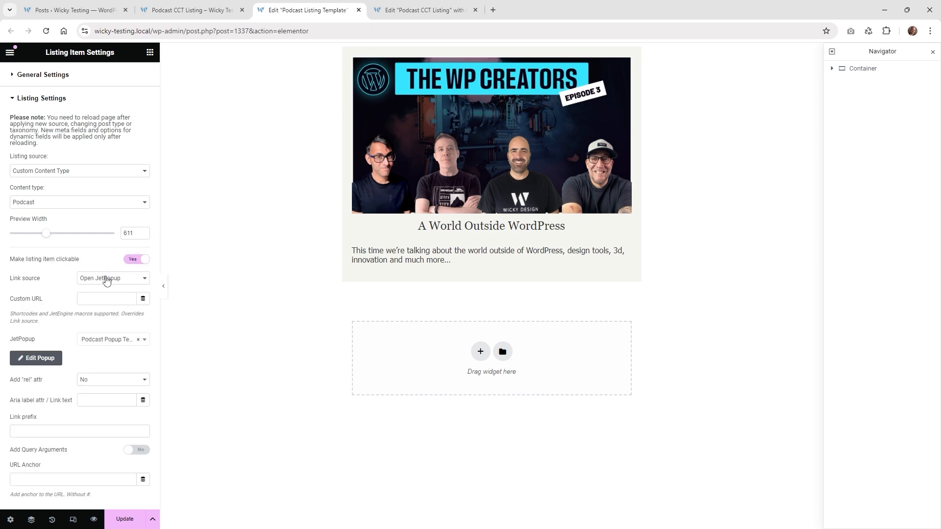
left_click(105, 278)
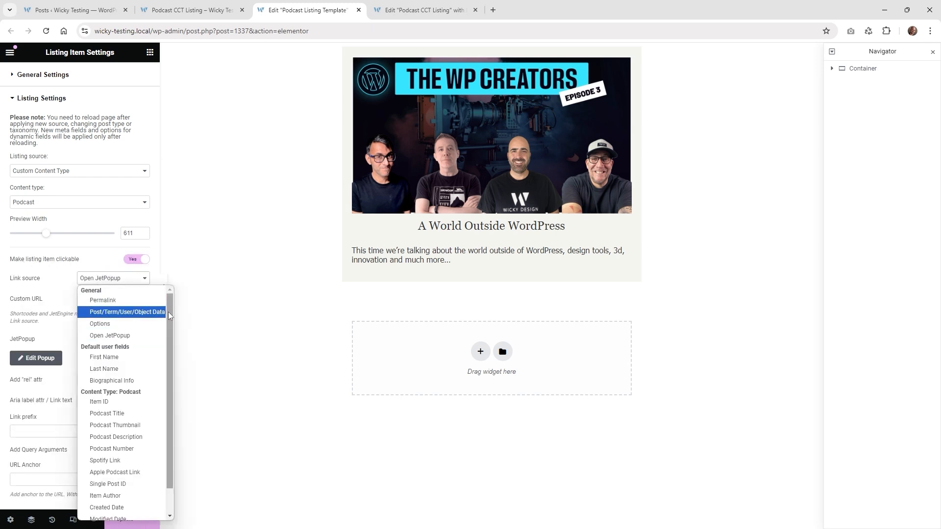
scroll(127, 314, "down", 2)
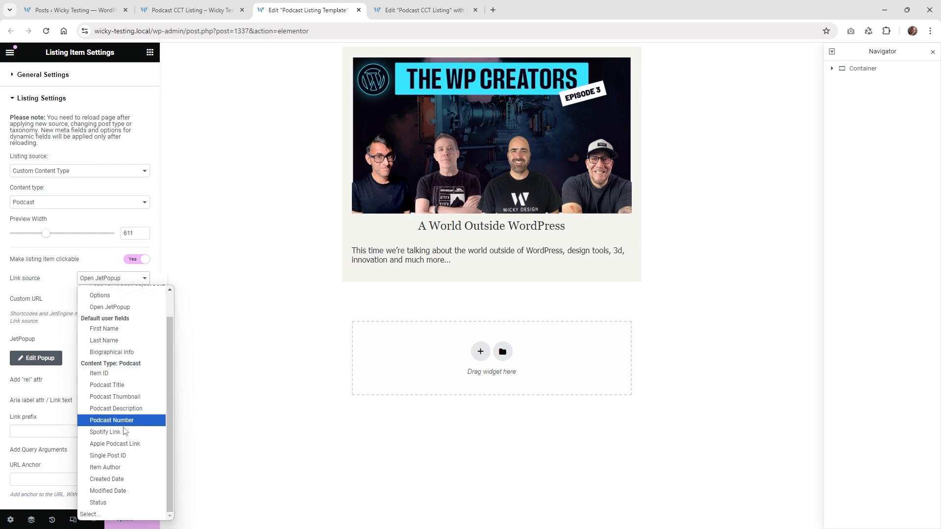
left_click(108, 456)
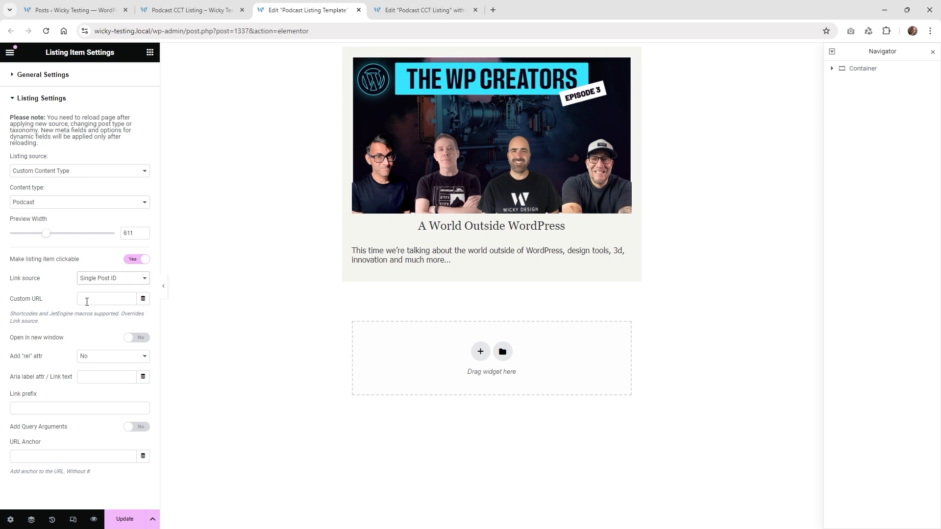
left_click(120, 519)
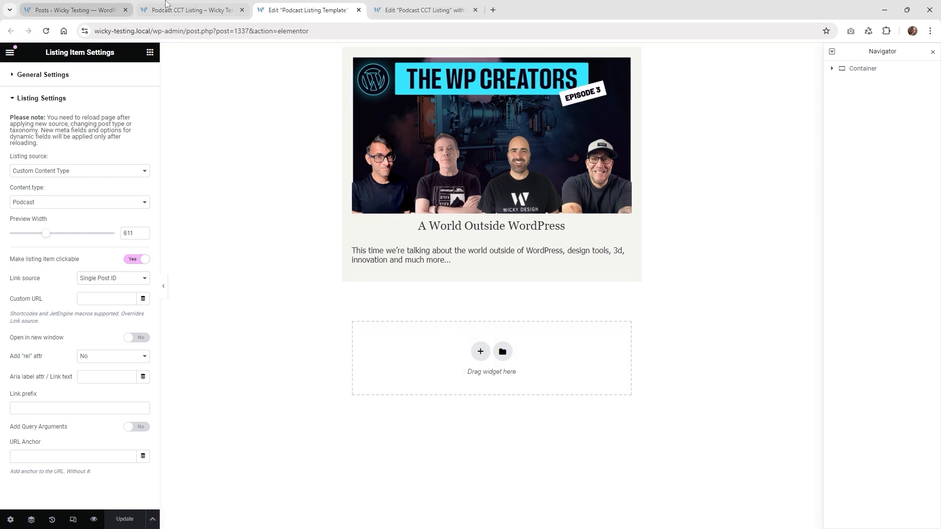
Reload the live podcast listing, test the clickable "Our First Podcast!" card, and return to the listing.
left_click(167, 6)
left_click(47, 31)
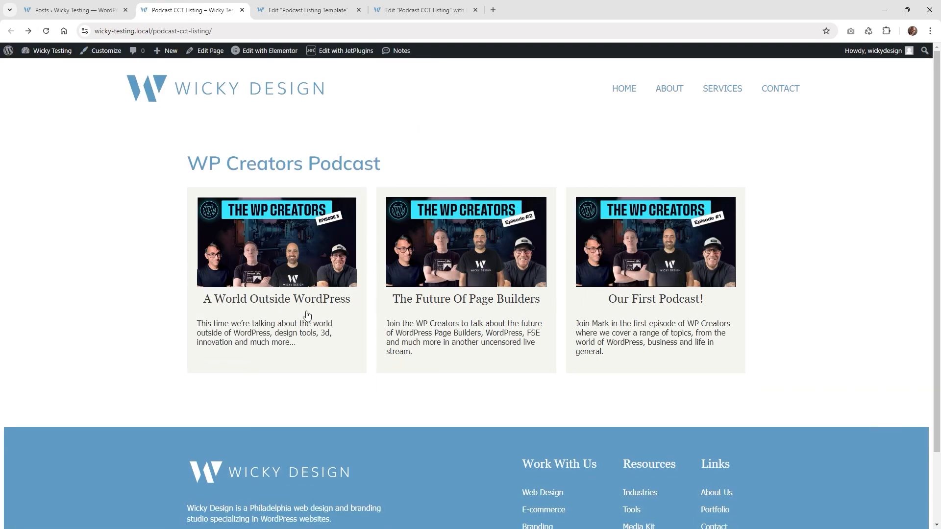
key("F5")
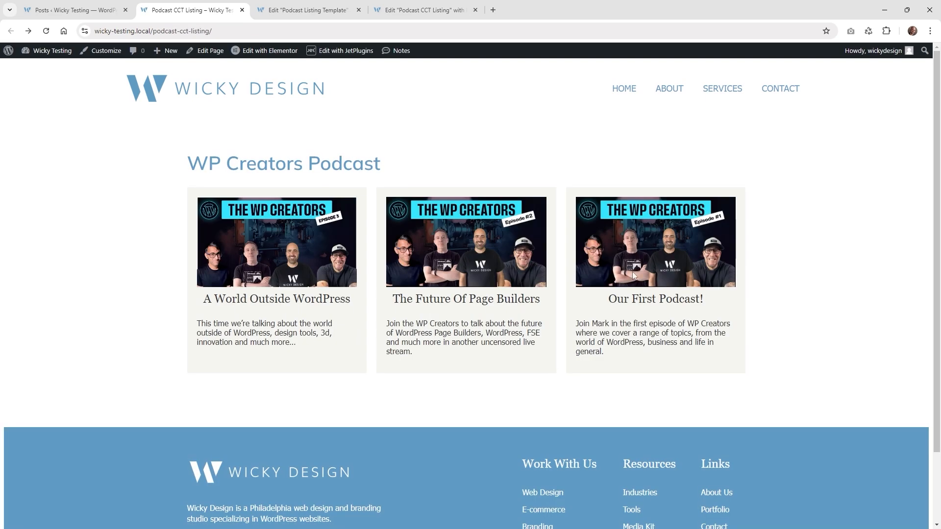
left_click(632, 275)
key("alt+Left")
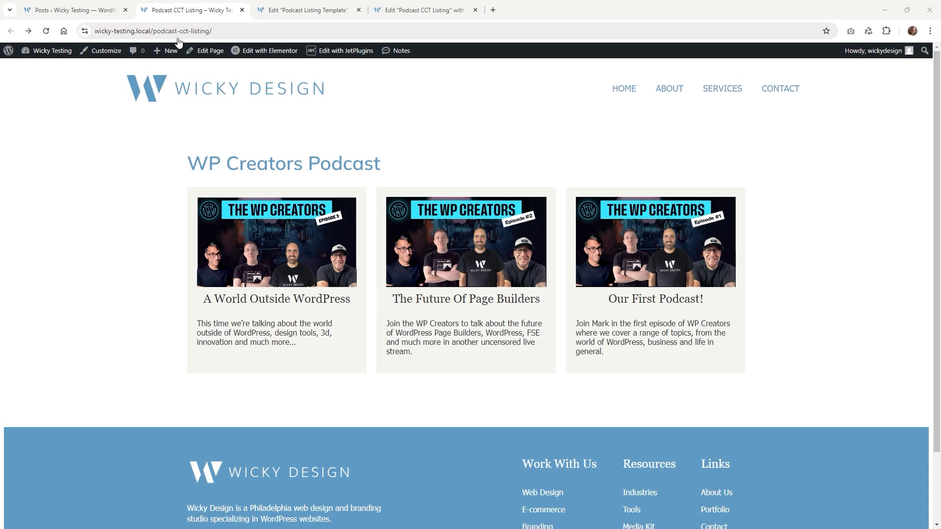
Open the list of all JetPopup popups in the WordPress admin.
left_click(70, 4)
mouse_move(39, 310)
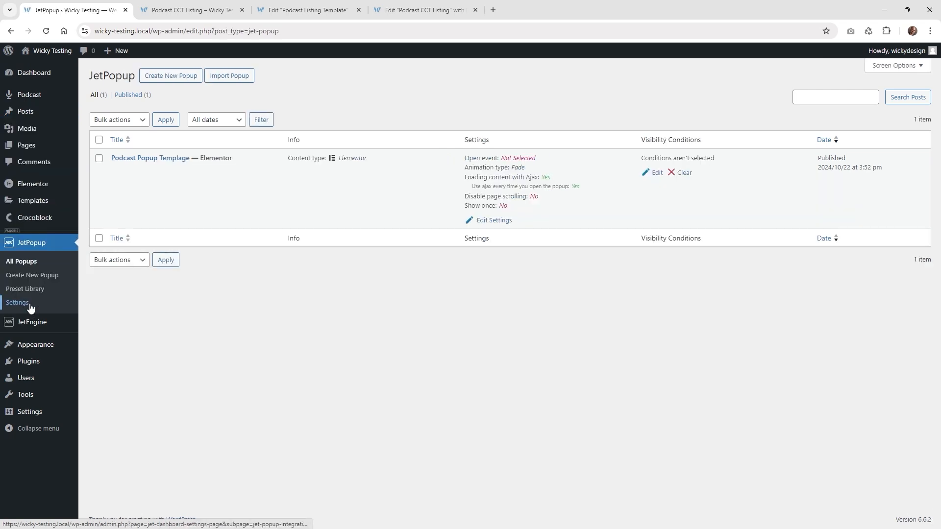
left_click(185, 79)
left_click(347, 240)
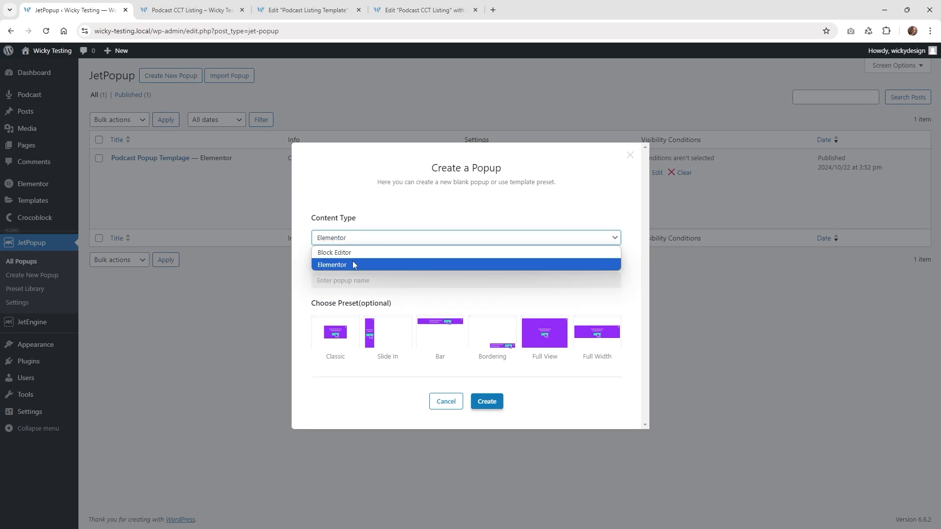
left_click(353, 265)
left_click(362, 282)
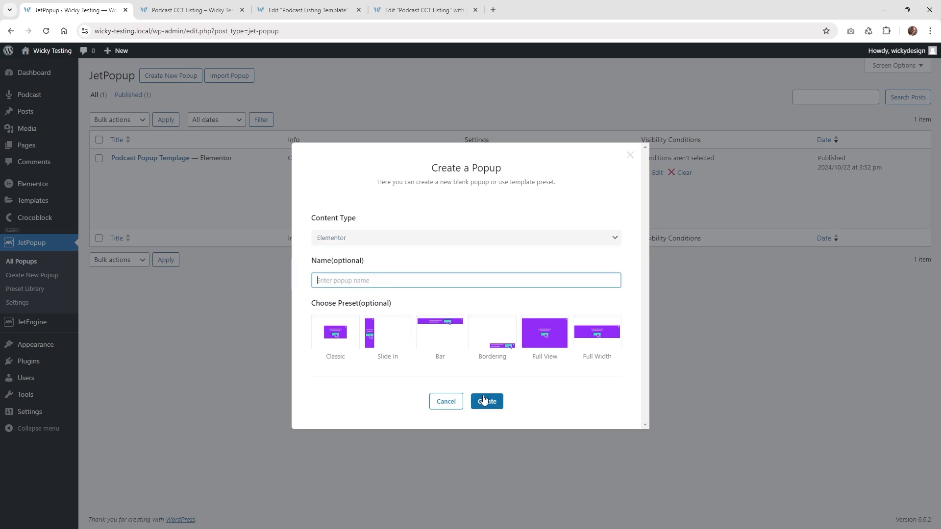
left_click(445, 402)
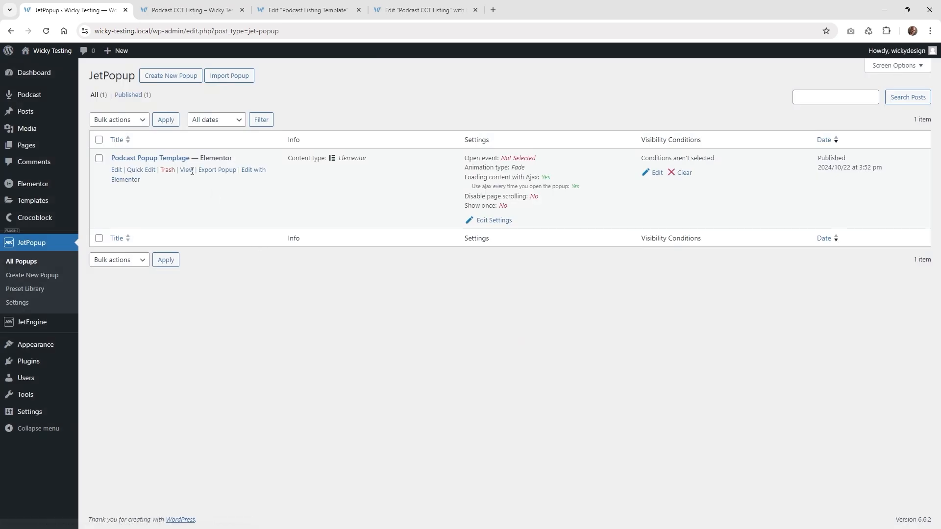
Open the existing Podcast Popup Templage for editing with Elementor in a new browser tab.
right_click(253, 172)
left_click(271, 183)
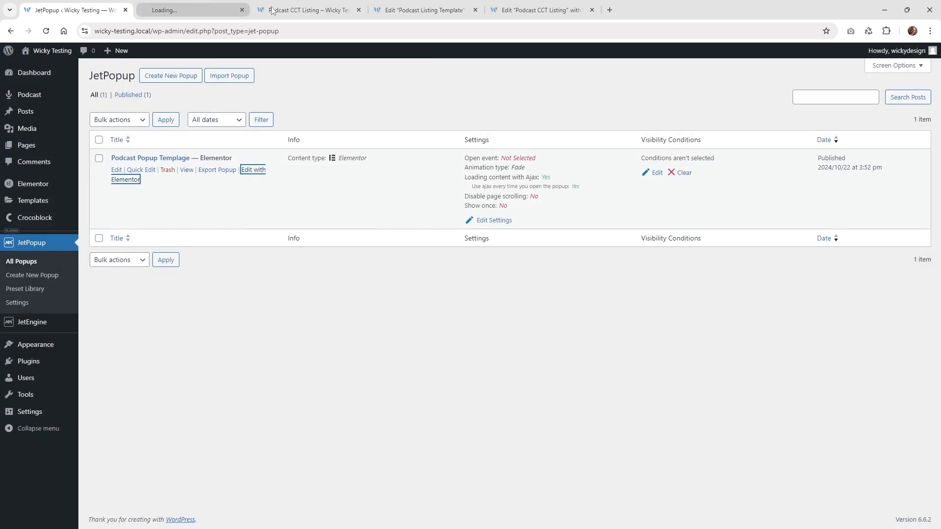
left_click(211, 4)
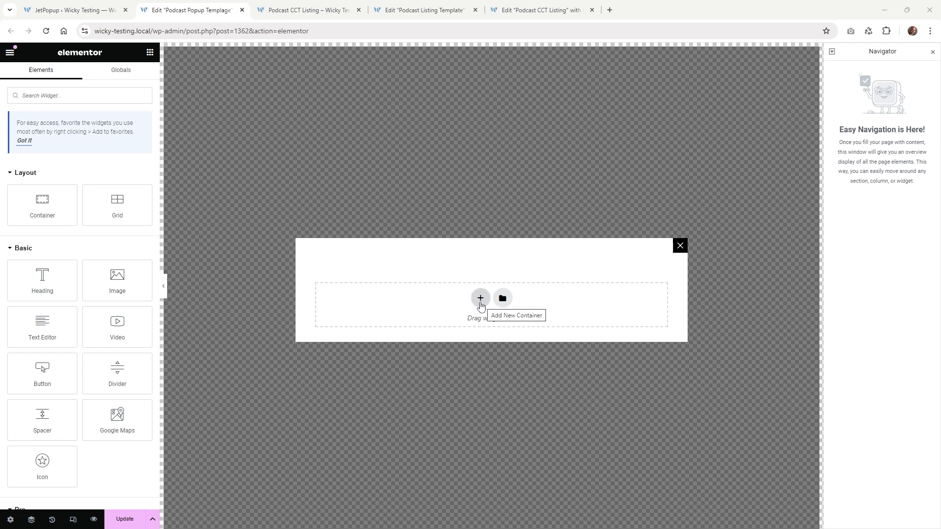
Add a single-column flexbox container with a downward direction to the popup and place a Heading widget inside it.
left_click(480, 299)
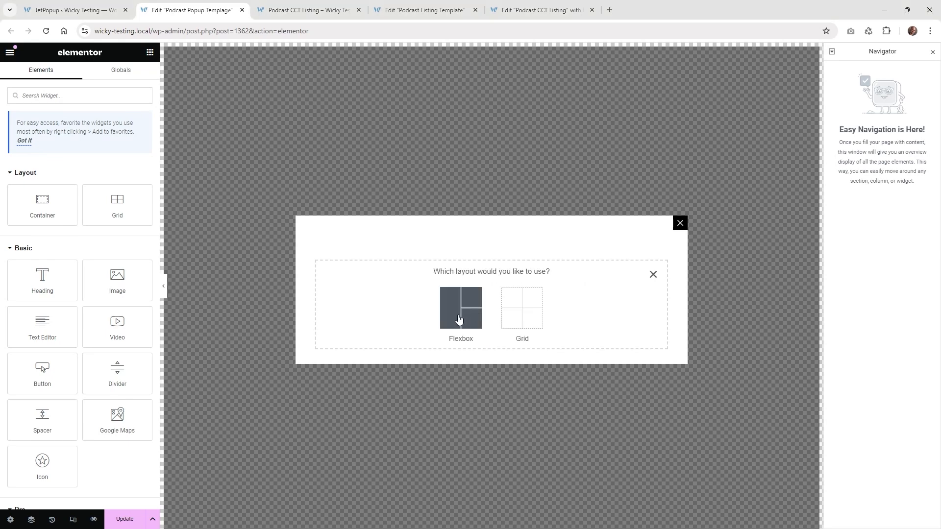
left_click(459, 319)
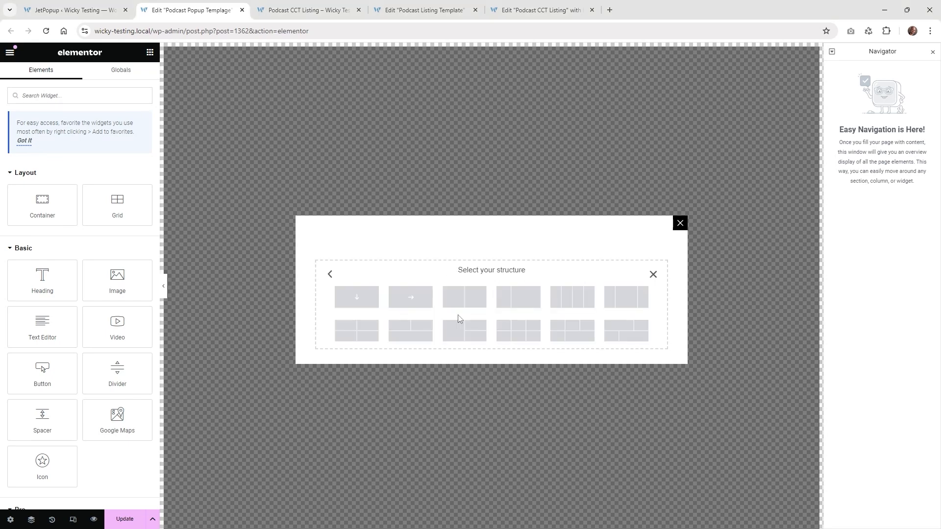
left_click(363, 301)
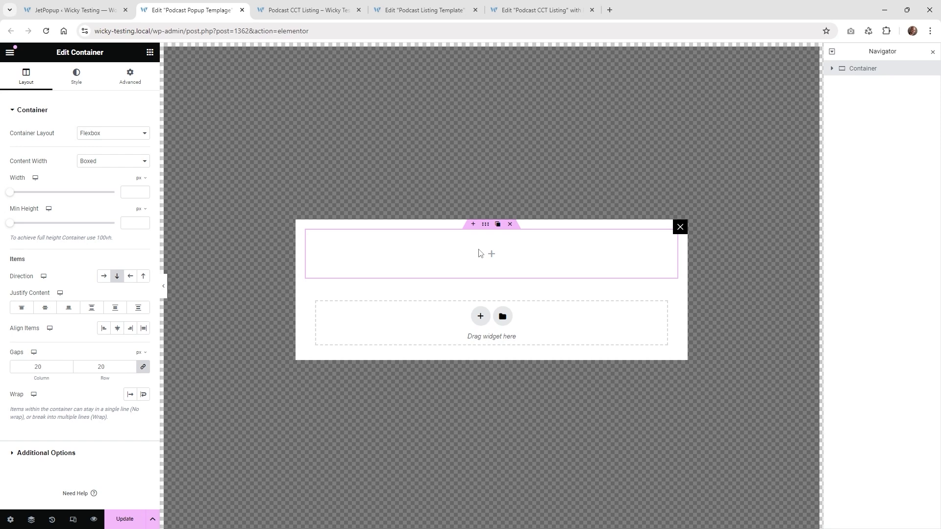
left_click(150, 54)
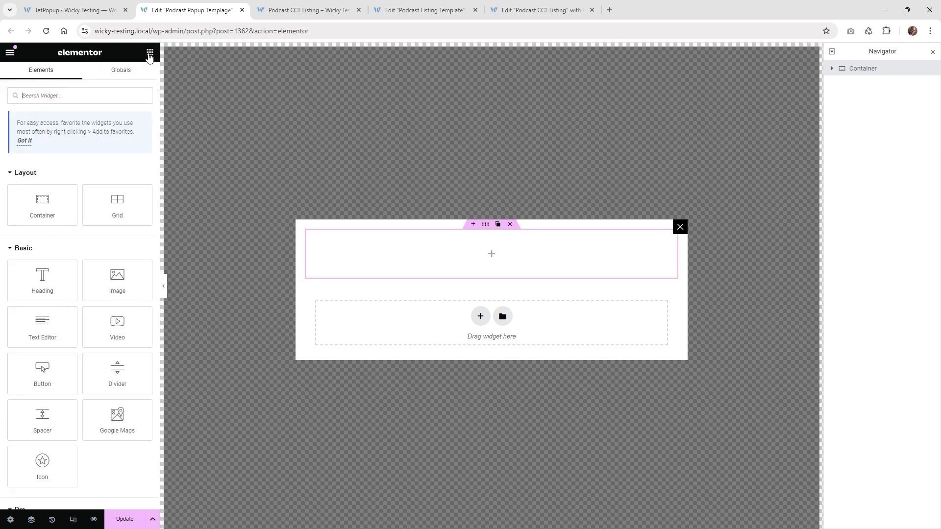
left_click(45, 172)
left_click_drag(42, 224, 449, 267)
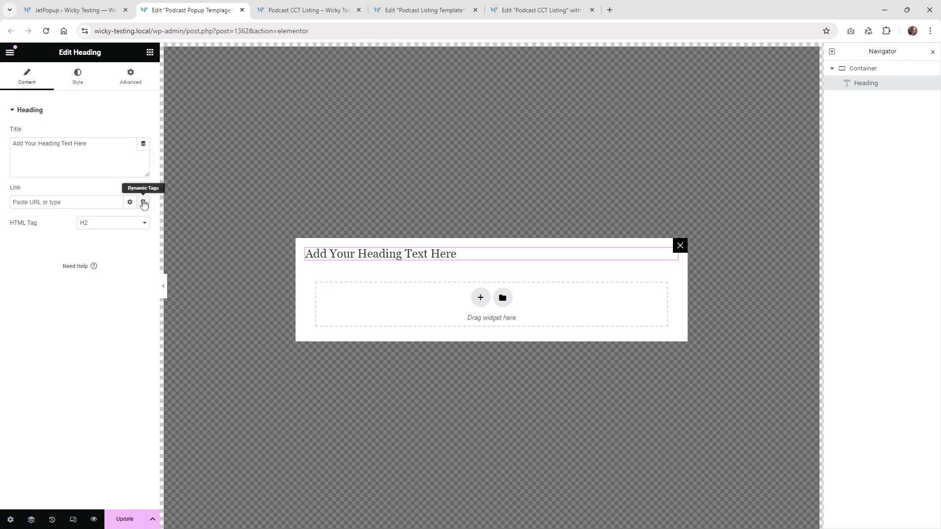
Make the heading's title dynamic with the JetEngine Custom Content Type Field, using the Podcast Title field.
left_click(144, 147)
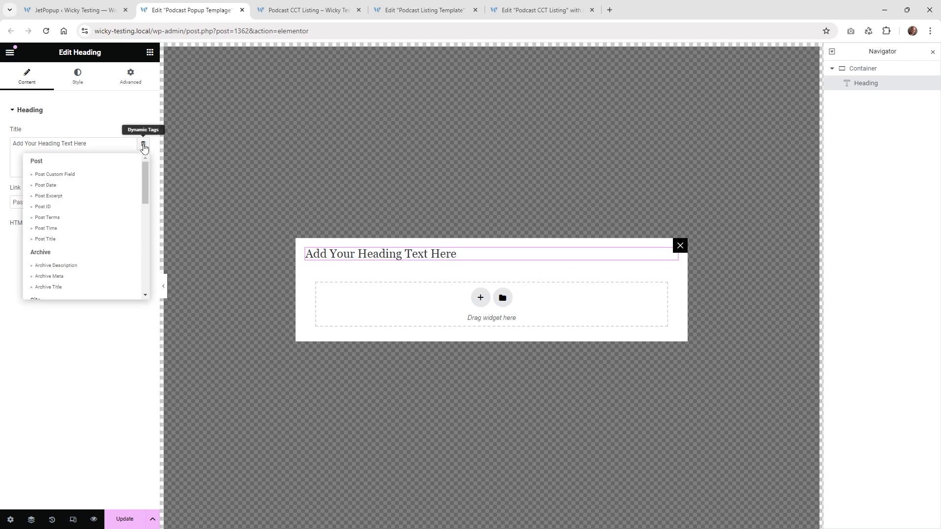
left_click_drag(145, 169, 149, 271)
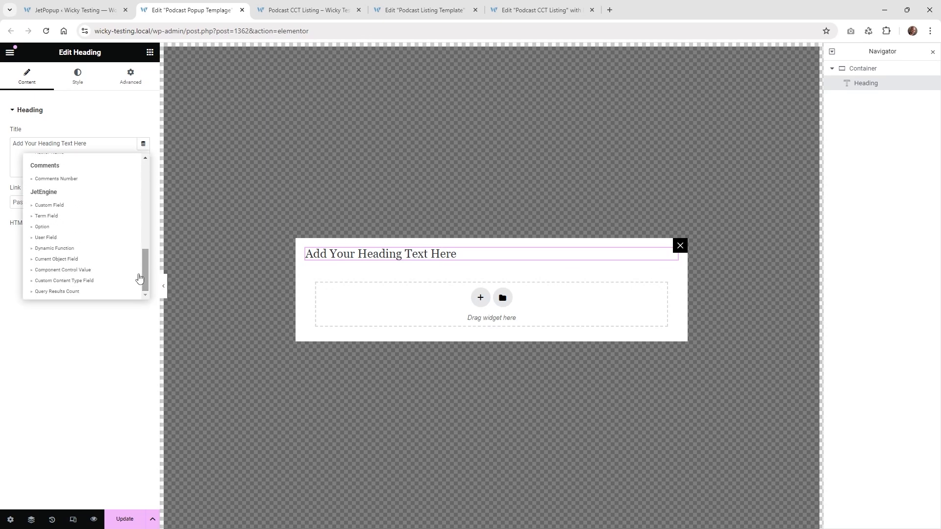
left_click(84, 283)
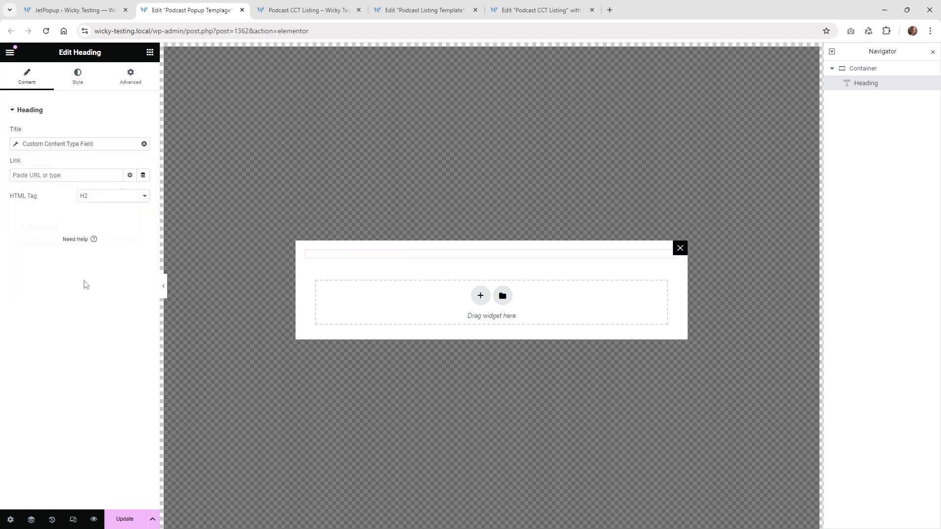
left_click(96, 189)
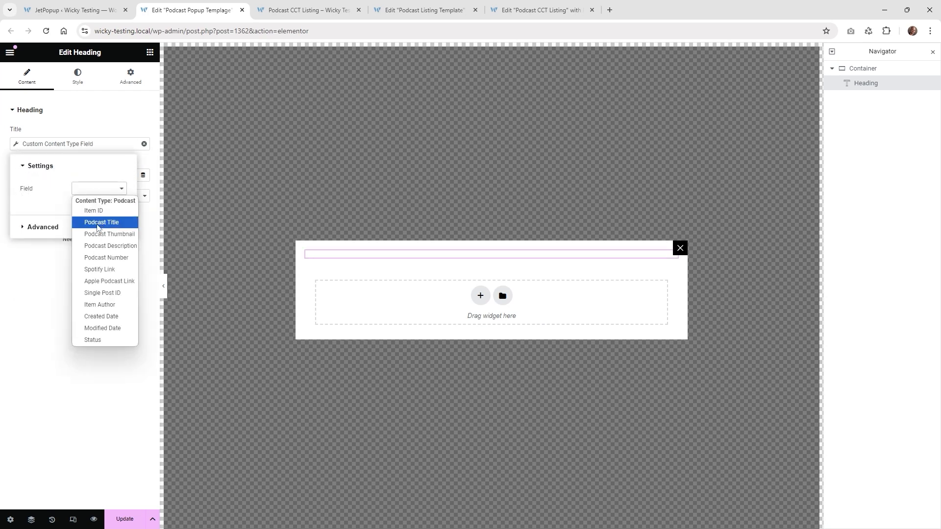
left_click(96, 223)
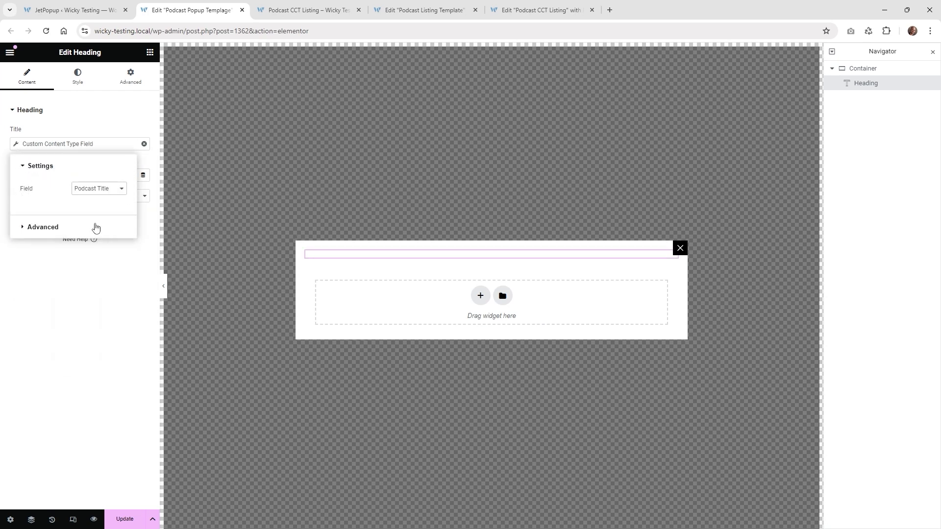
left_click(79, 340)
Set the heading's text alignment to center.
left_click(78, 76)
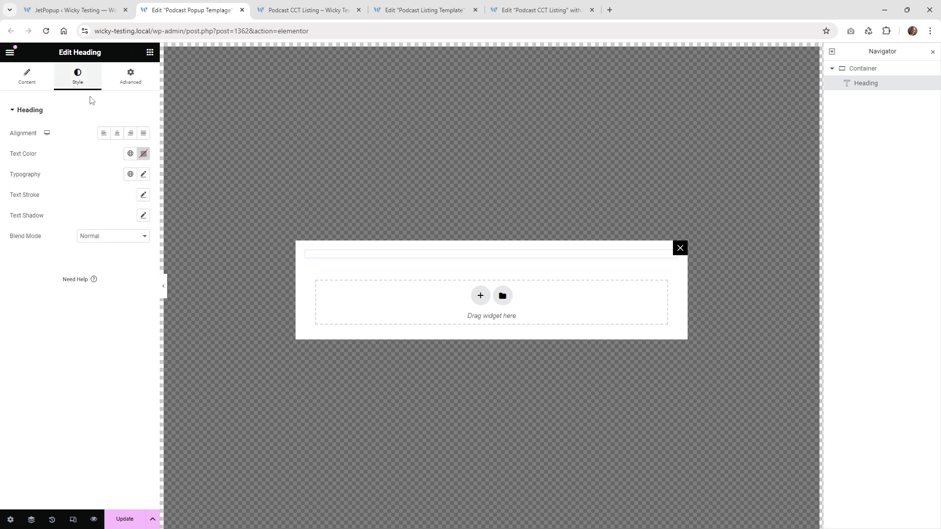
left_click(117, 135)
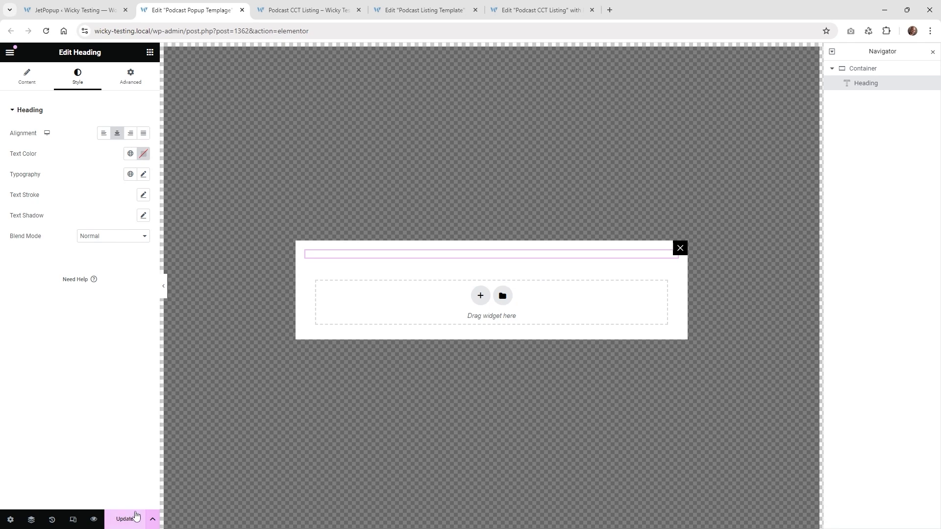
left_click(28, 85)
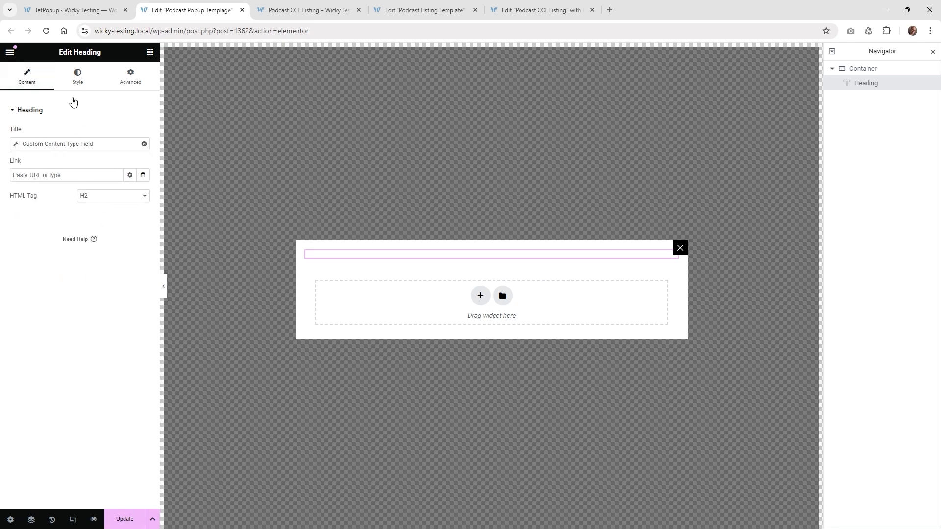
left_click(77, 78)
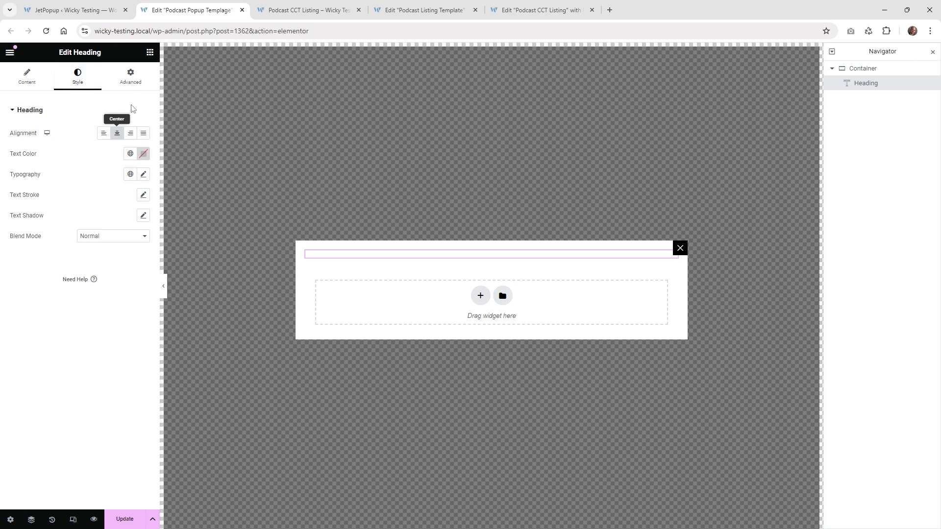
Add a Text Editor widget below the heading reading "Check out our latest Podcasts on the following networks:".
left_click(150, 52)
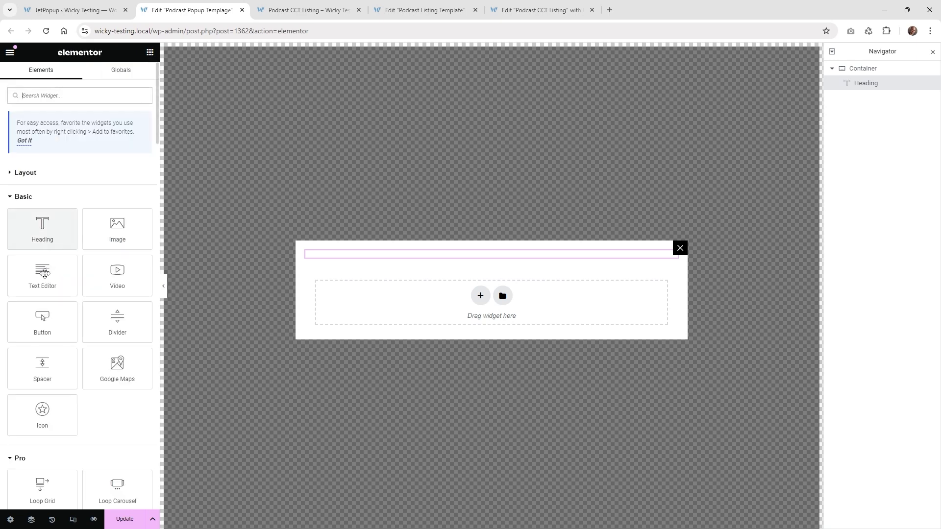
left_click_drag(44, 274, 410, 256)
type("Che")
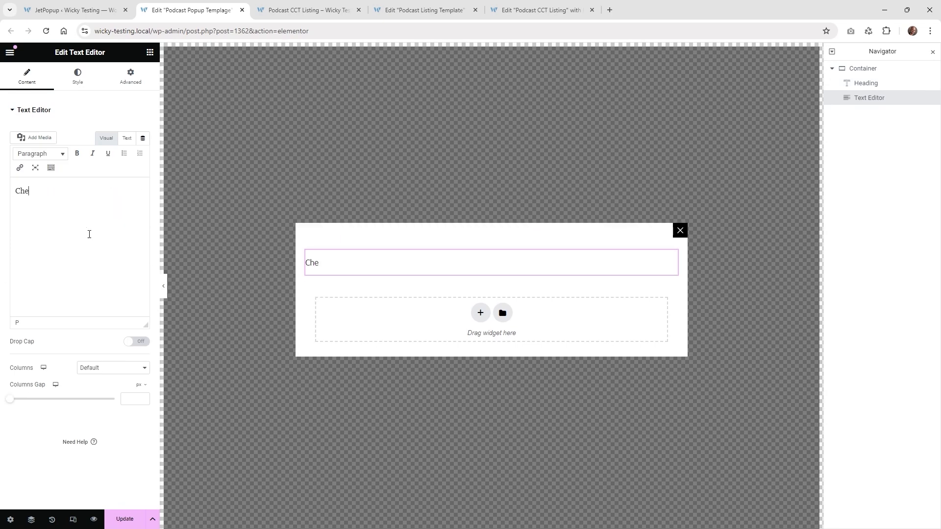
type("ck out our latest Po")
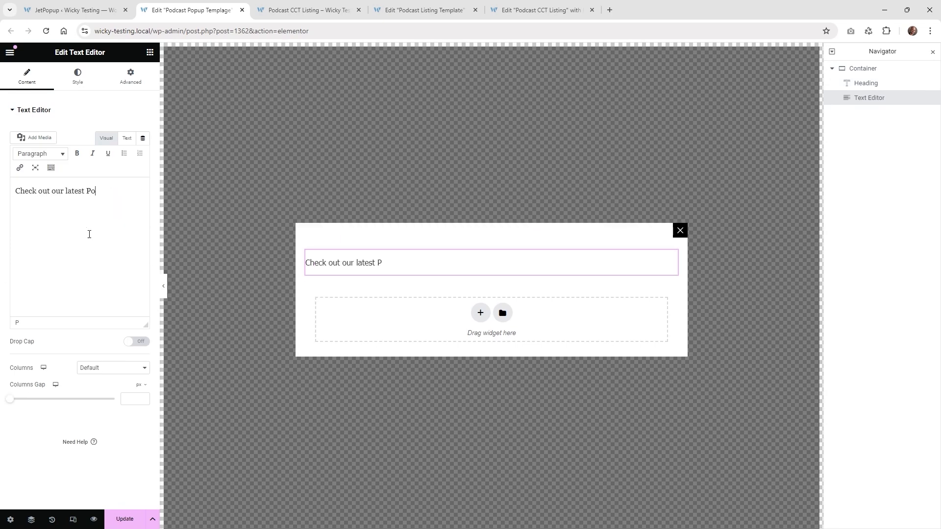
type("dcasts on the following networks:")
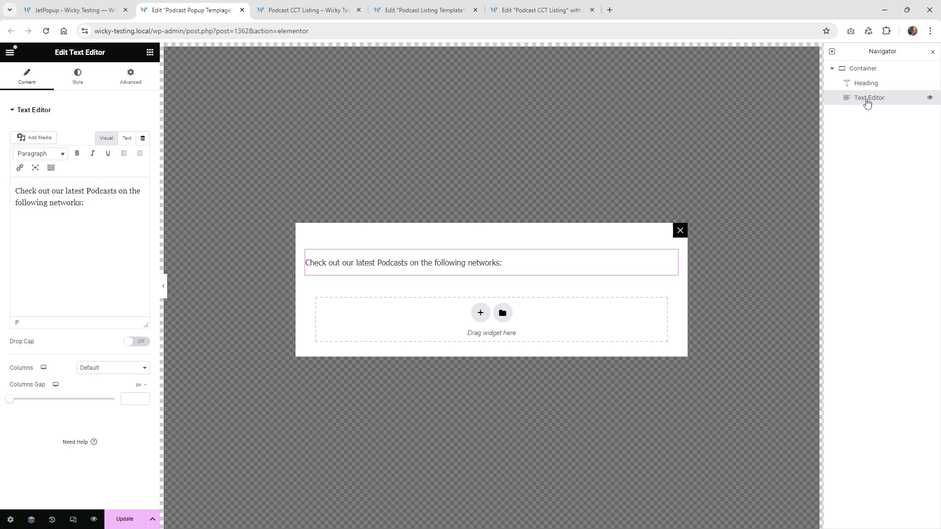
Add a nested container below the text inside the main container.
left_click(150, 51)
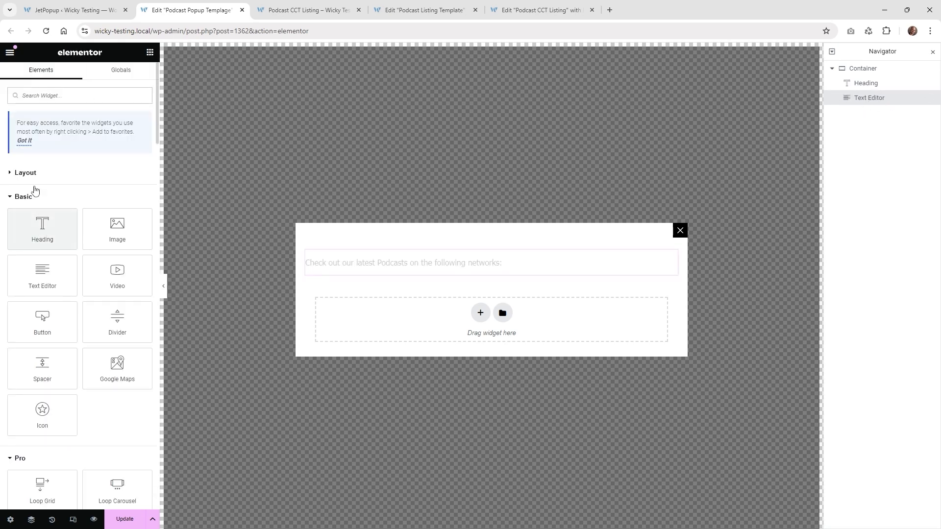
left_click(33, 172)
left_click(38, 206)
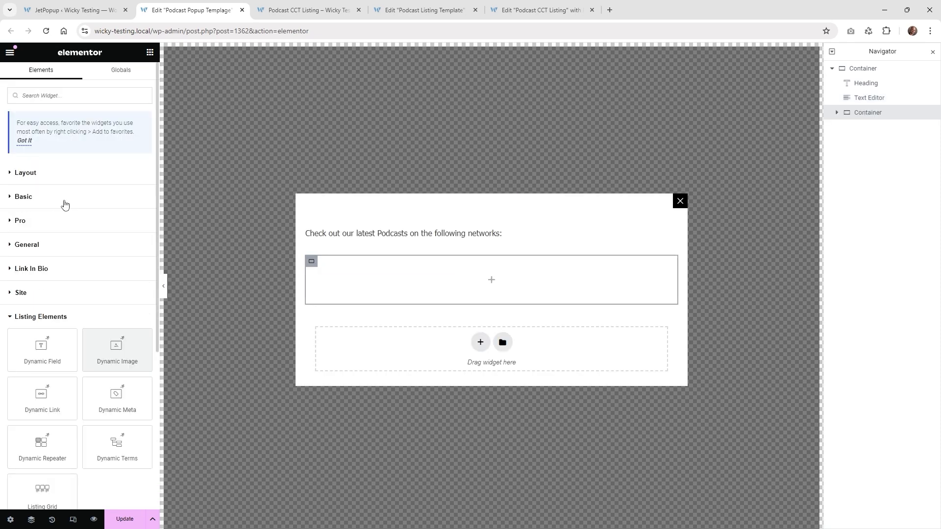
Place an Image widget in the nested container and assign it Spotify-Podcasts.png from the media library.
left_click(65, 205)
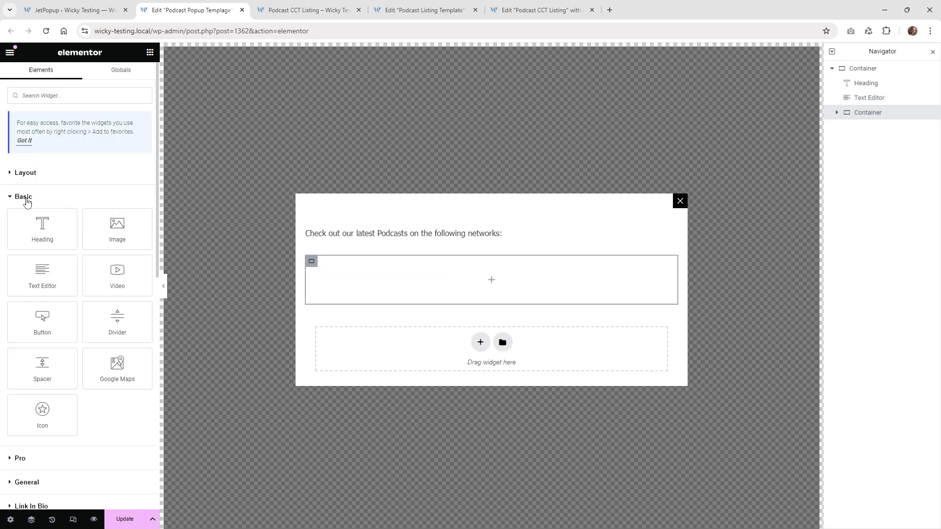
left_click_drag(119, 228, 397, 278)
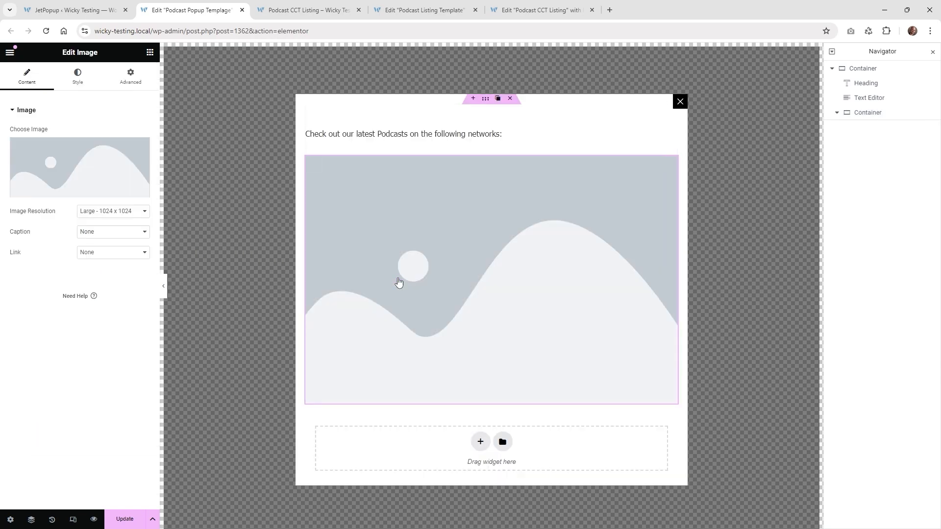
left_click(117, 158)
left_click(164, 173)
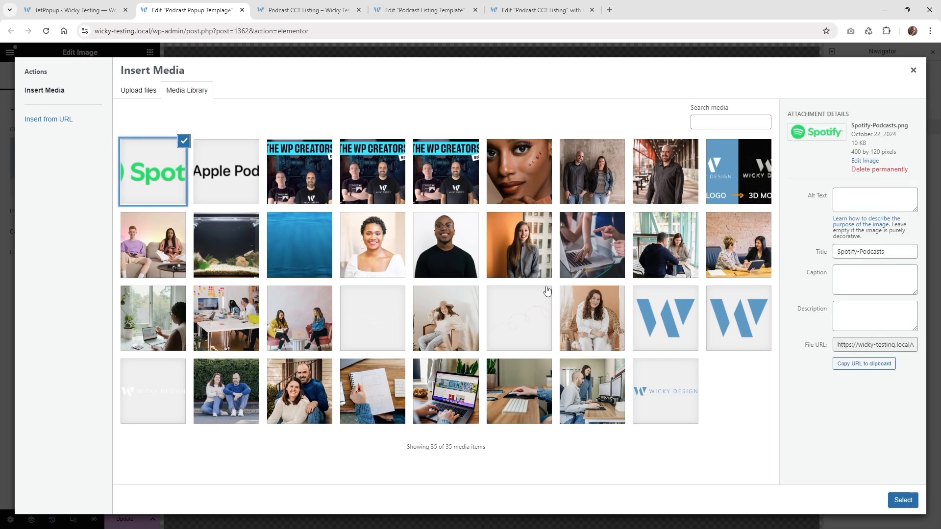
left_click(901, 500)
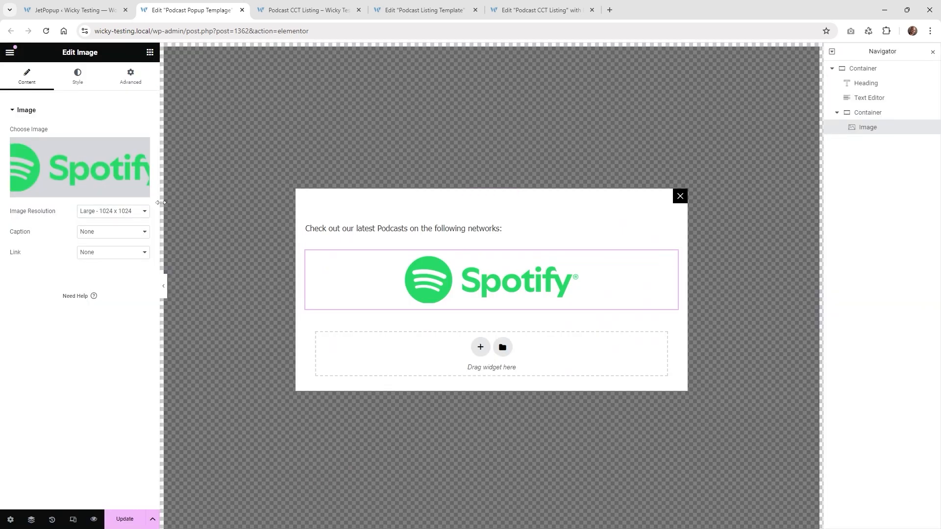
Link the Spotify image to a custom URL taken dynamically from the Custom Content Type Field "Spotify Link".
left_click(100, 253)
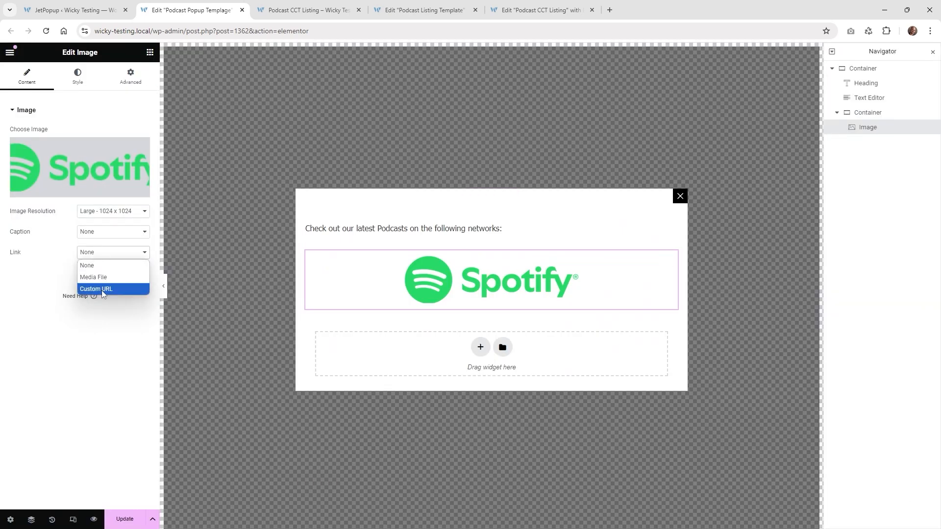
left_click(101, 290)
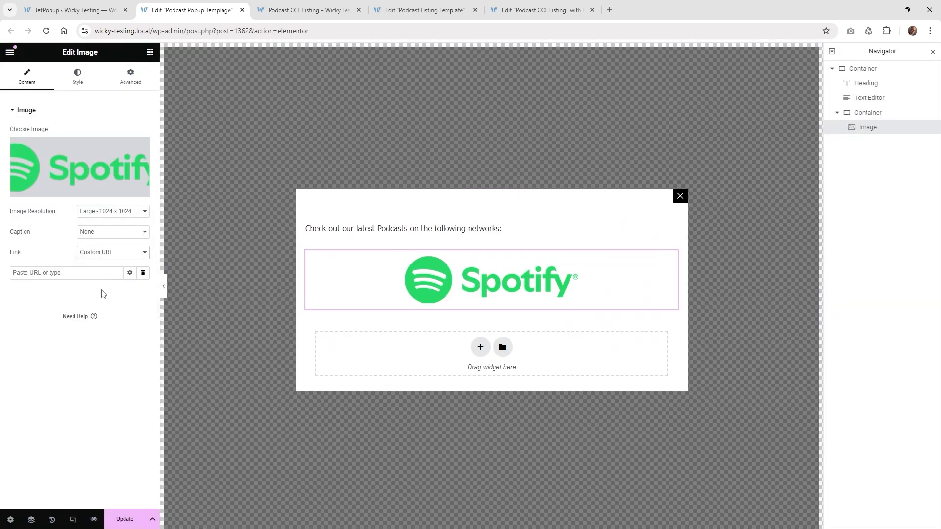
left_click(144, 276)
scroll(74, 382, "down", 10)
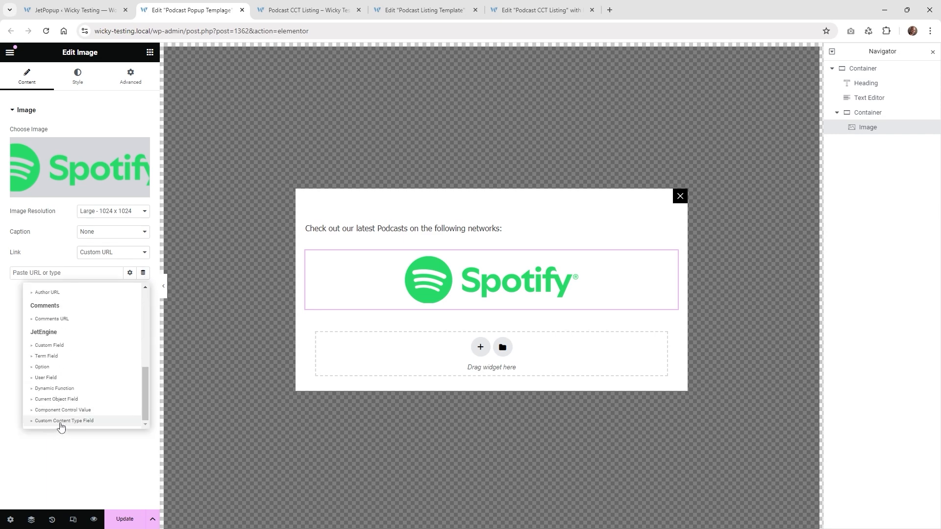
left_click(77, 422)
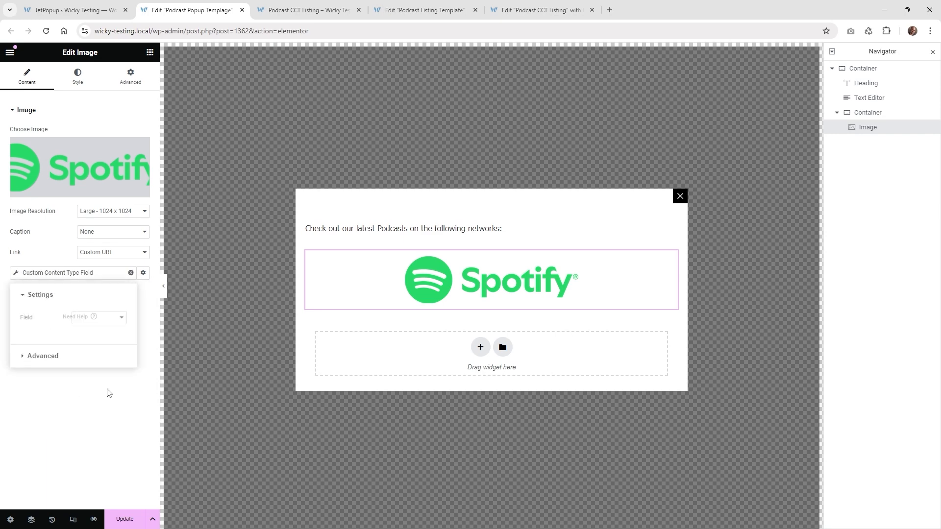
left_click(98, 317)
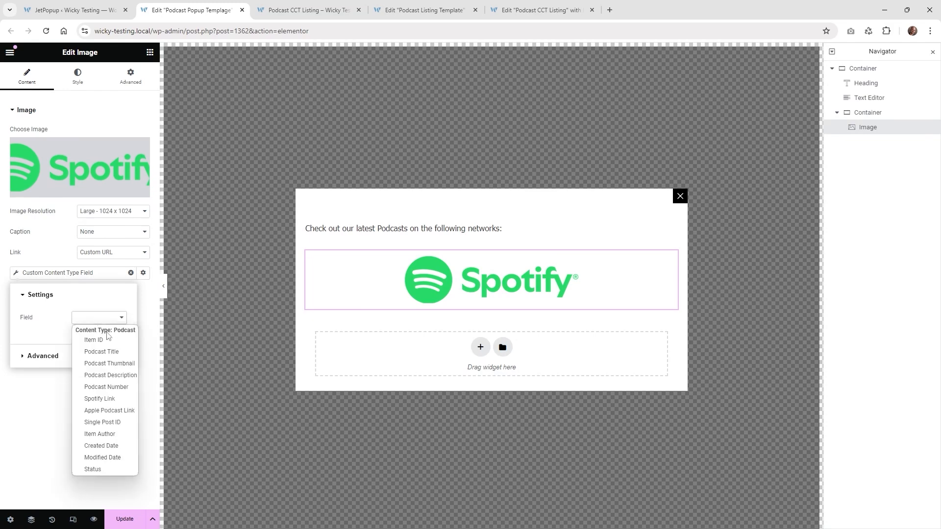
left_click(100, 400)
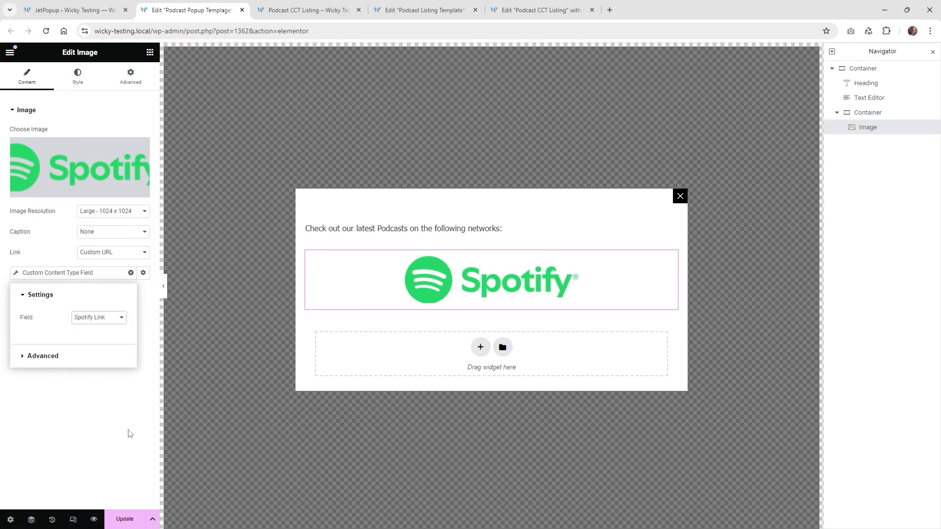
left_click(98, 465)
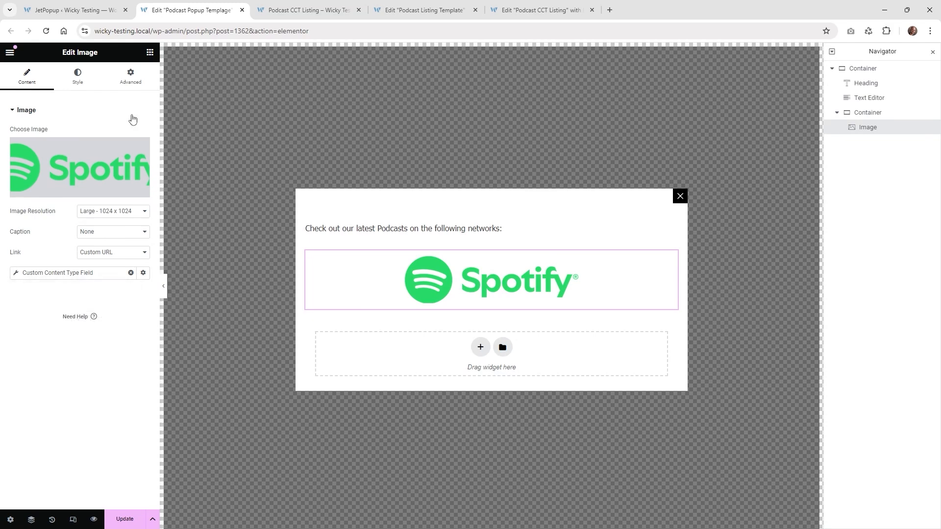
Set the Spotify image to a custom width of 50% and duplicate the image.
left_click(131, 76)
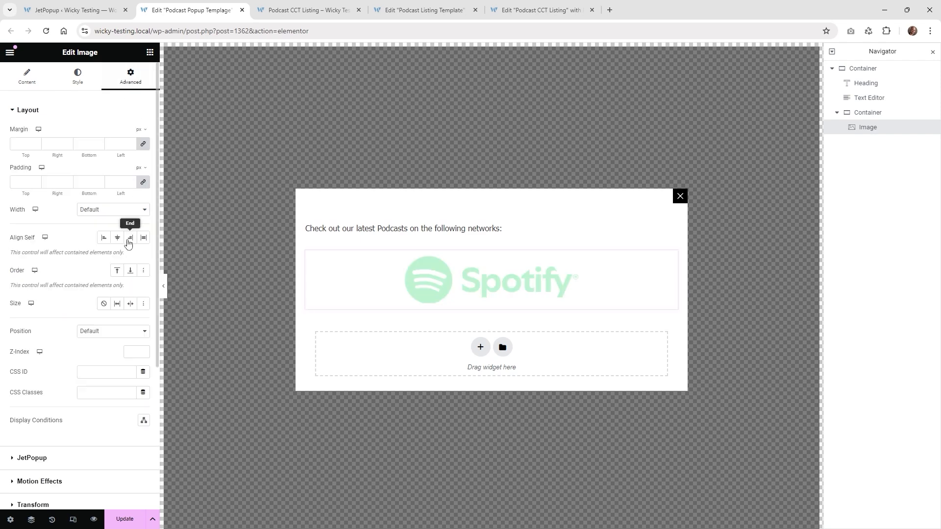
left_click(95, 209)
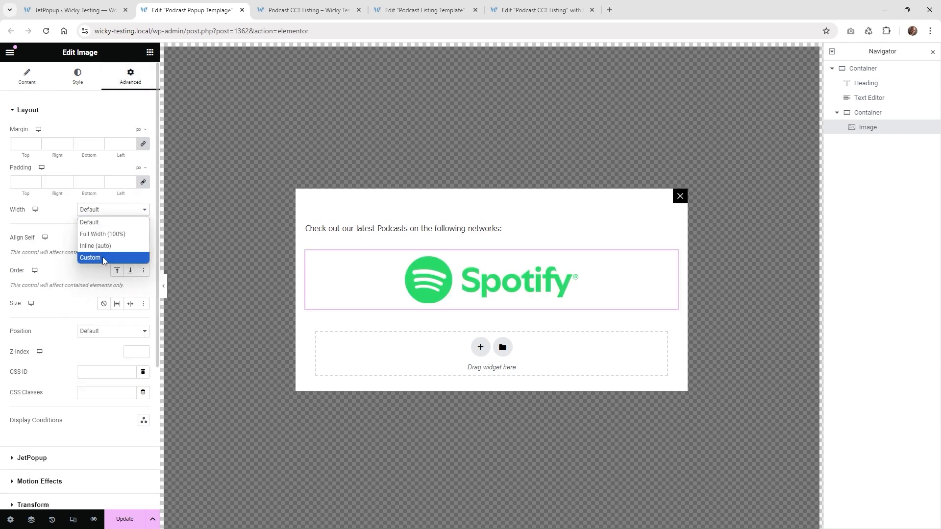
left_click(104, 257)
left_click(130, 239)
type("50")
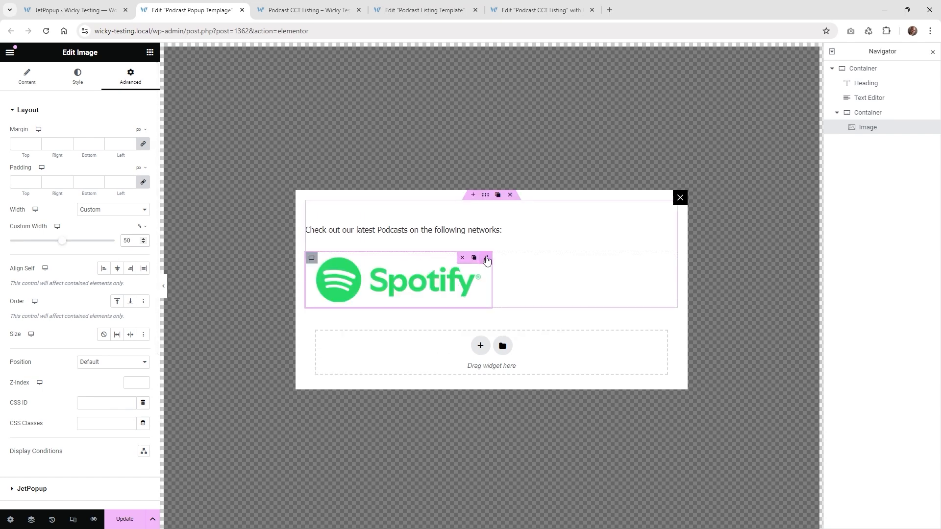
left_click(474, 258)
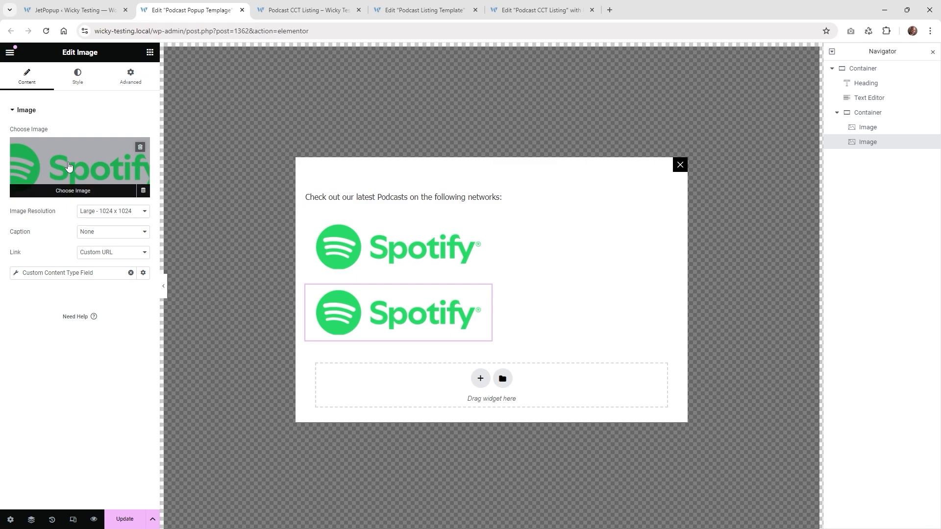
Replace the duplicated Spotify image with Apple-Podcasts.png and set its dynamic link field to Apple Podcast Link.
left_click(54, 167)
left_click(249, 174)
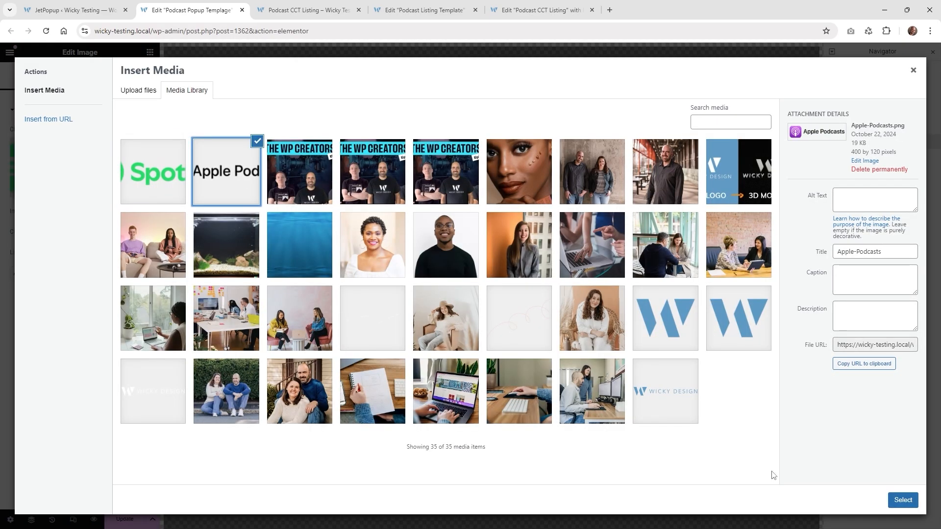
left_click(903, 500)
left_click(76, 273)
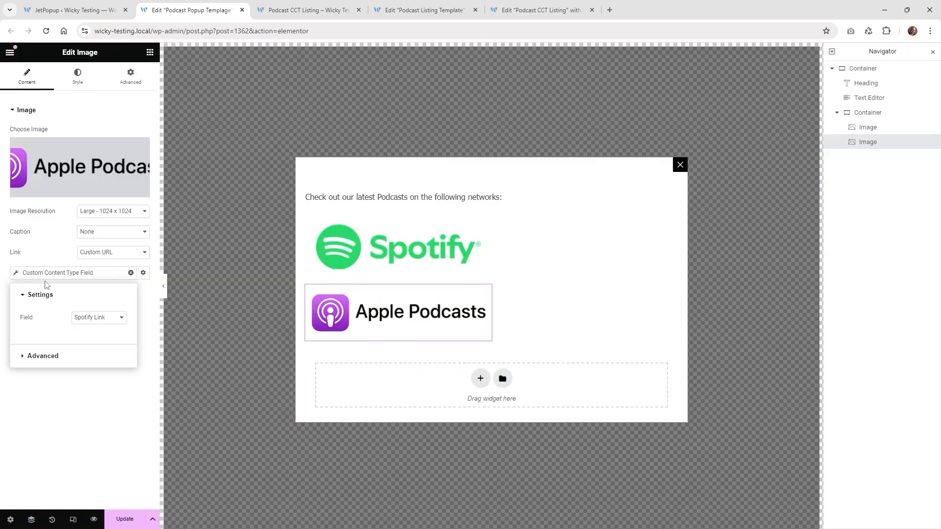
left_click(95, 319)
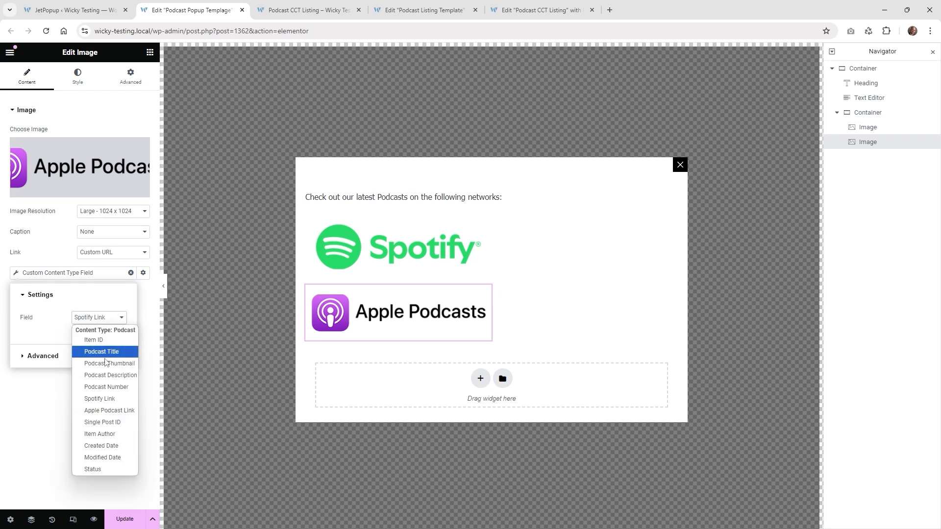
left_click(110, 411)
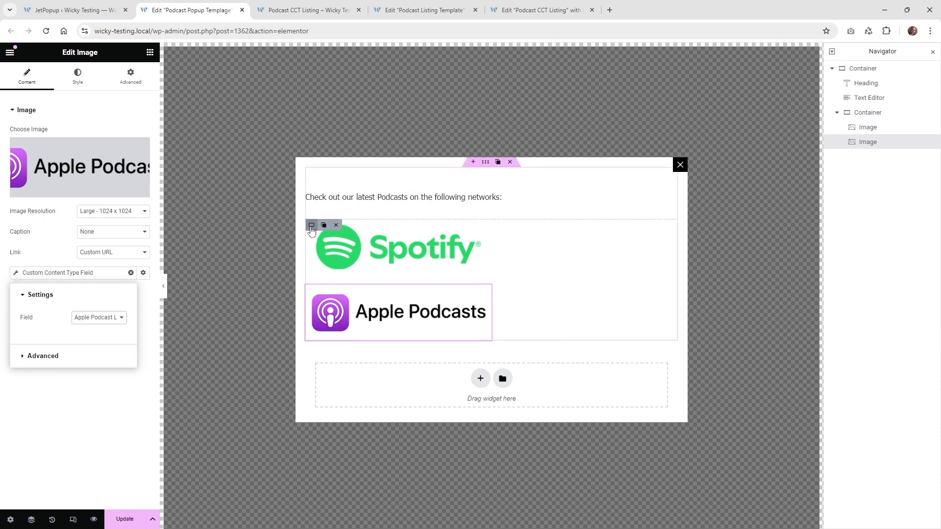
Arrange the two logos side by side by setting the nested container's direction to horizontal row, and save the popup template.
left_click(312, 227)
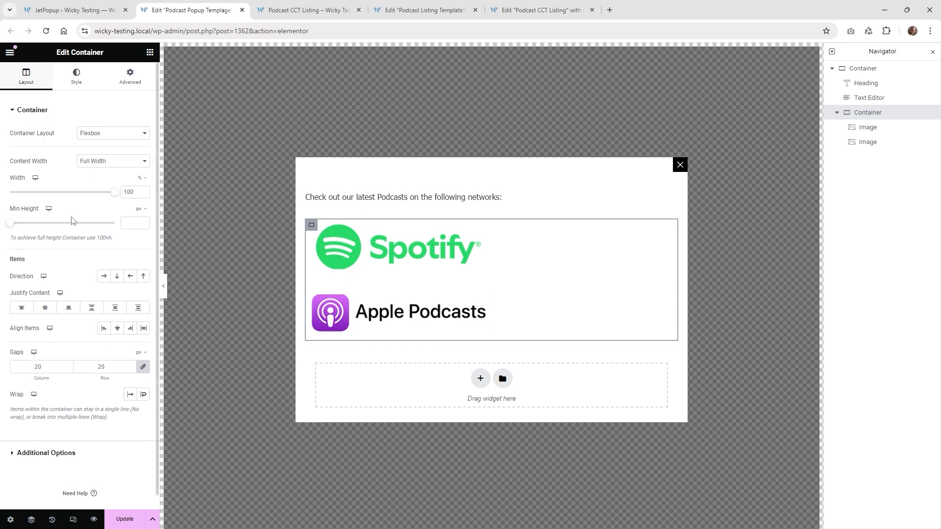
left_click(103, 277)
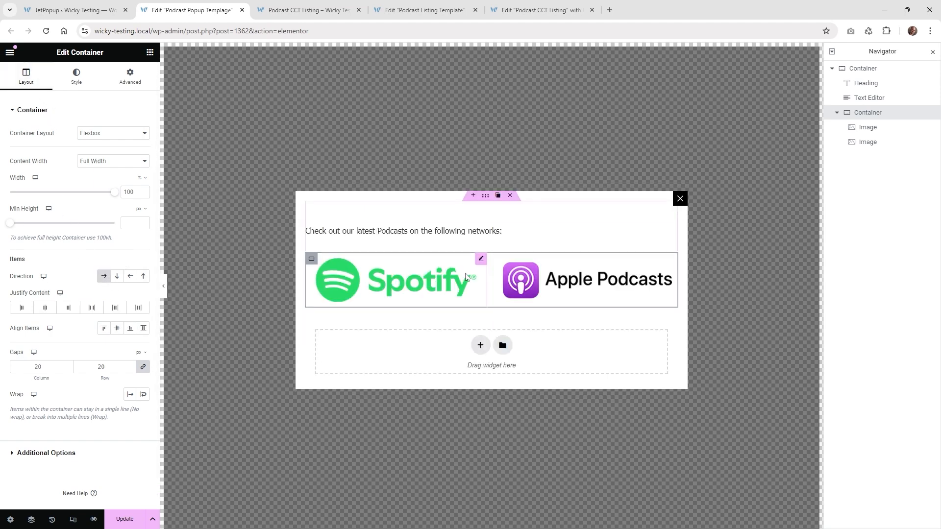
left_click(125, 521)
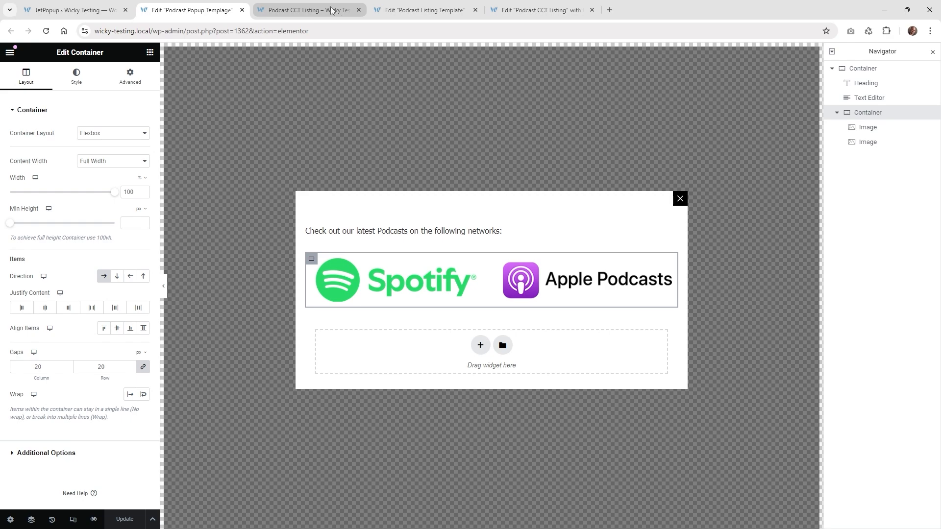
Switch to the Podcast Listing Template, add a Button widget below the podcast description, and set its text to "Open Popup".
mouse_move(327, 4)
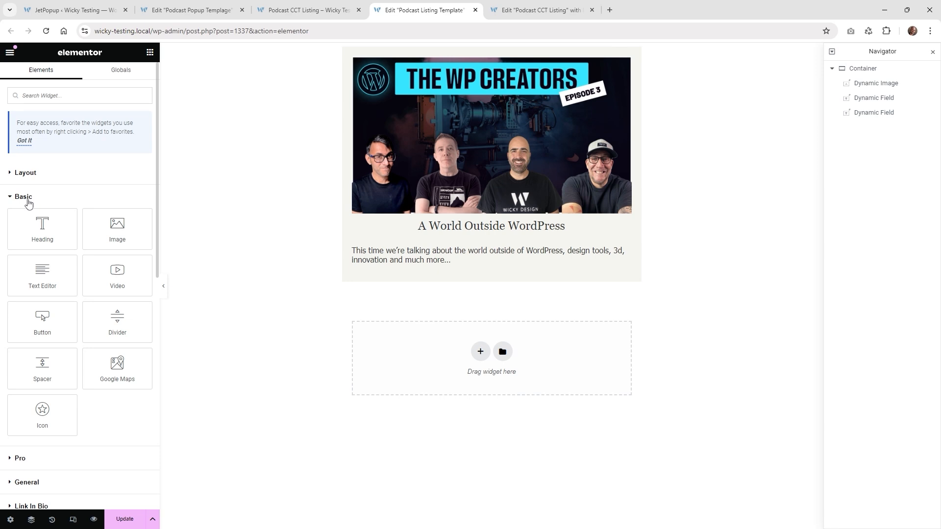
left_click_drag(54, 318, 448, 269)
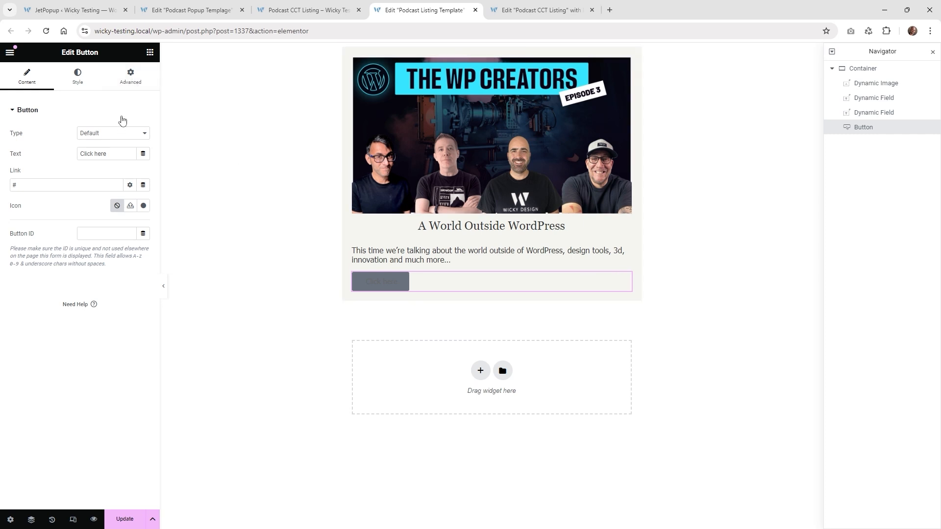
left_click(118, 155)
key("ctrl+a")
type("Open")
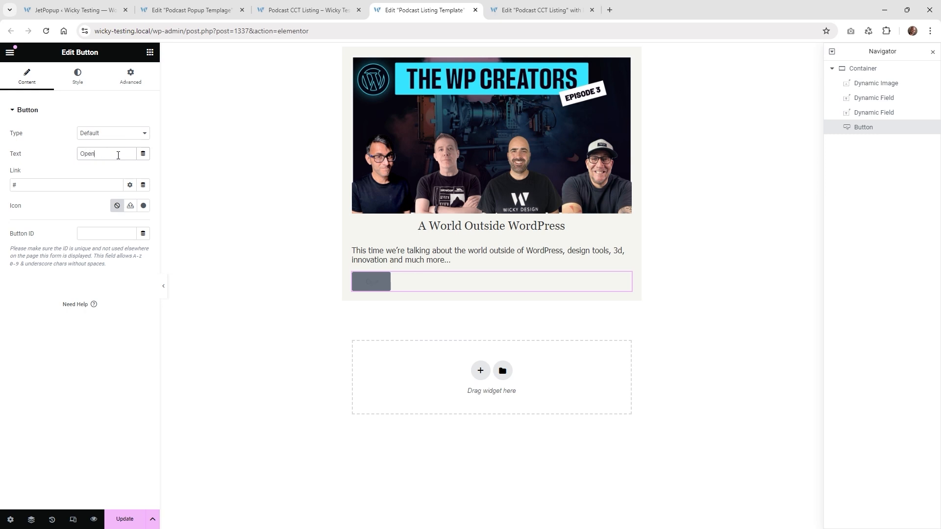
type(" Popup")
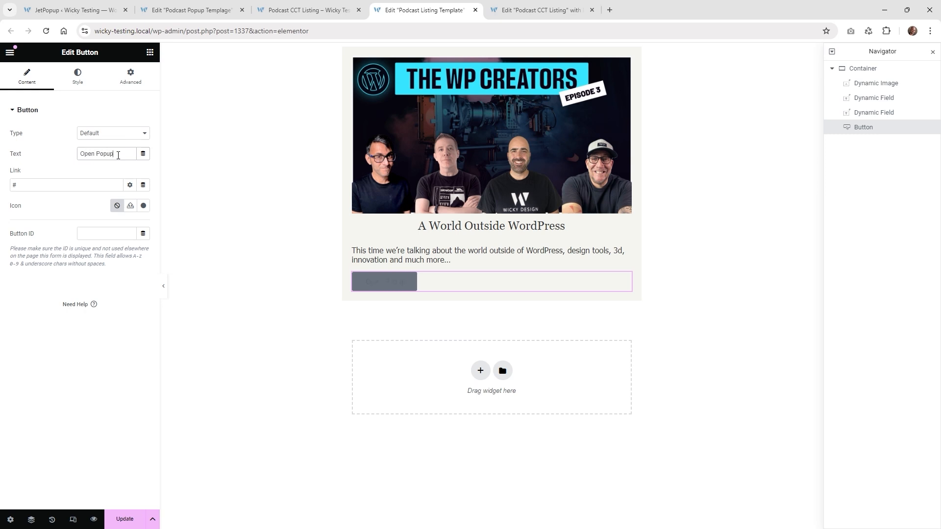
Give the Open Popup button a classic background in the blue global color and set its text color to #FFFFFF.
left_click(78, 76)
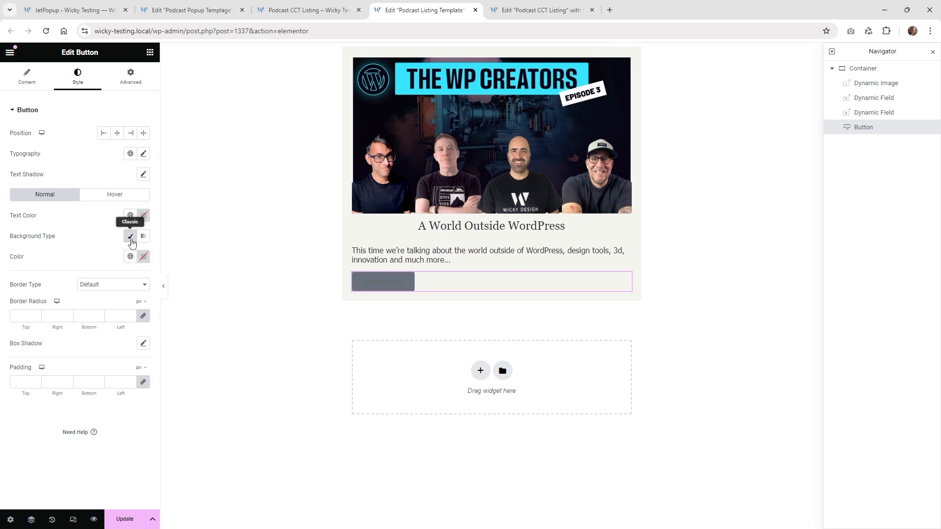
left_click(130, 237)
left_click(130, 236)
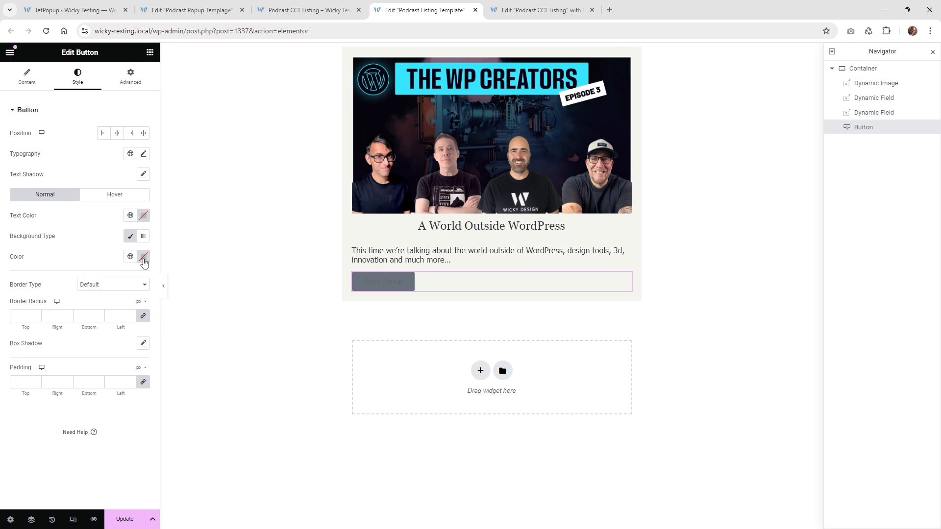
left_click(143, 262)
left_click(130, 256)
left_click(74, 307)
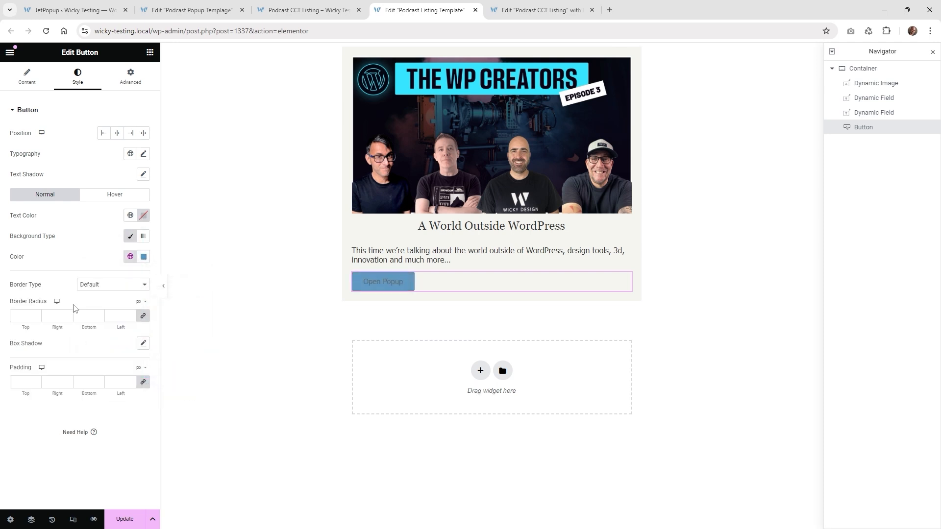
left_click(144, 215)
left_click(99, 268)
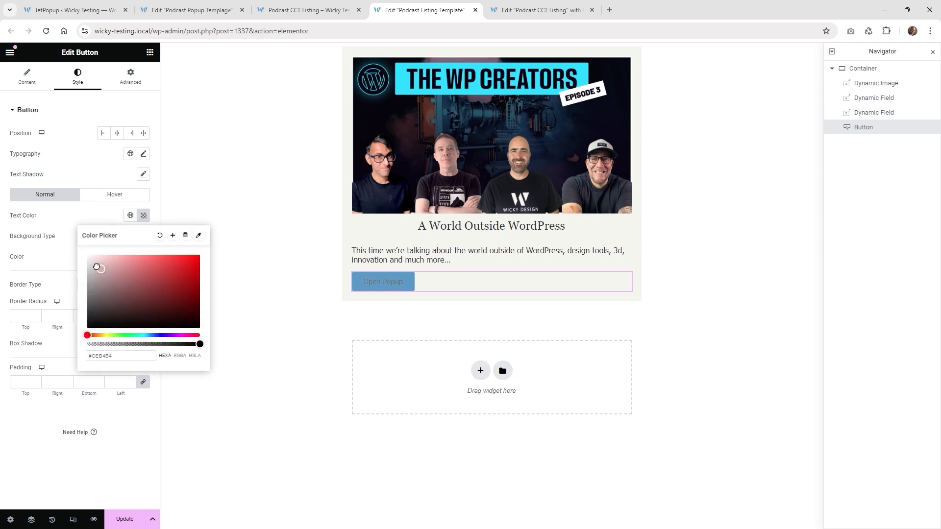
left_click_drag(98, 267, 82, 255)
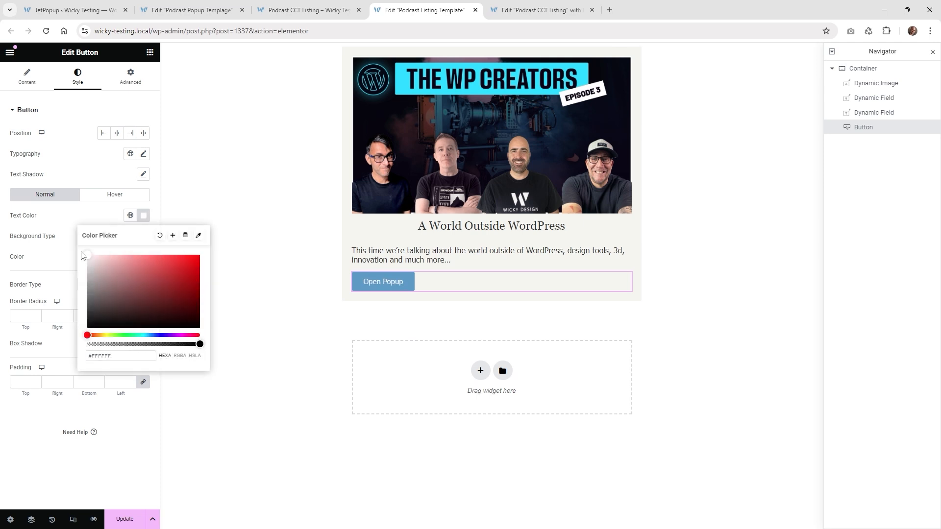
Attach "Podcast Popup Templage" to the button through JetPopup with trigger type Click On Widget, and update the listing template.
left_click(131, 78)
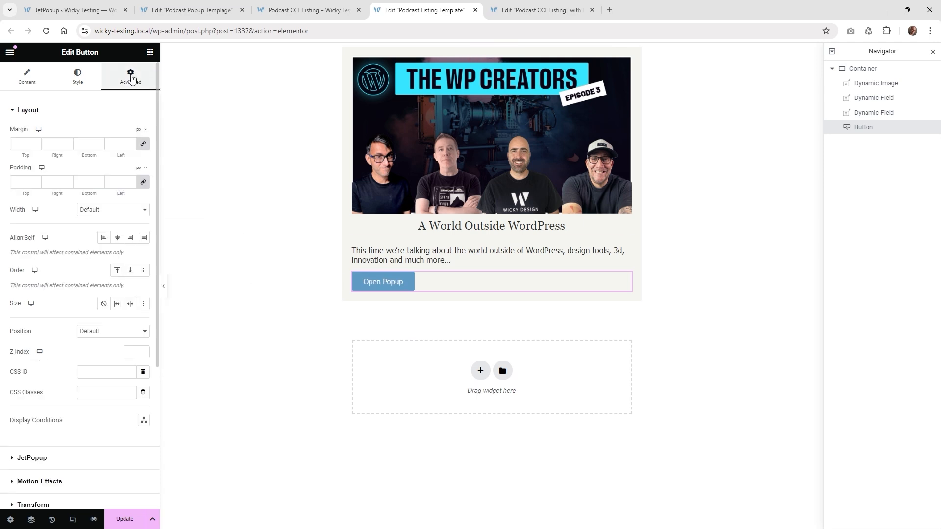
left_click(48, 110)
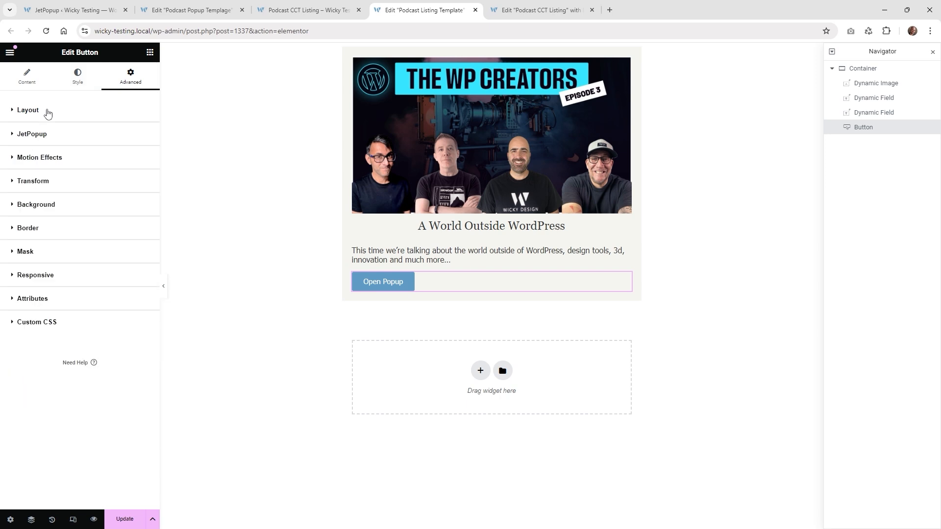
left_click(38, 138)
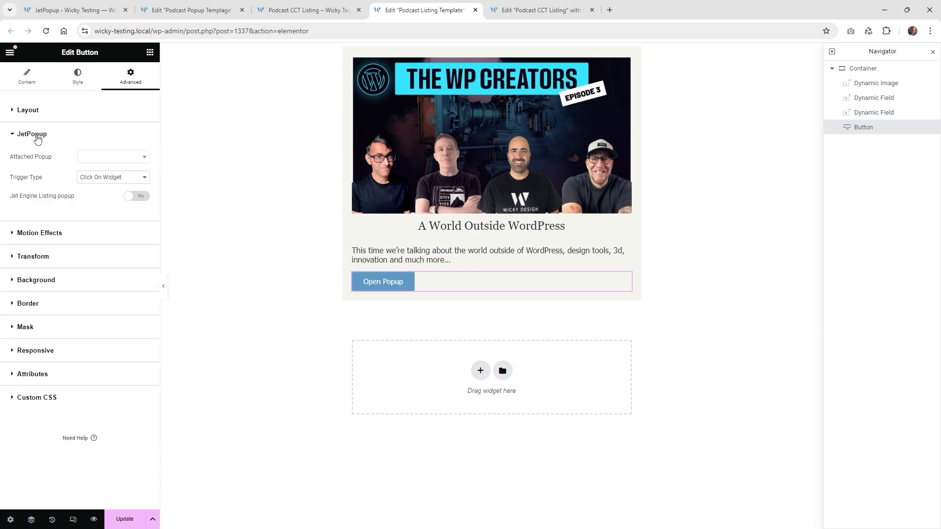
left_click(98, 158)
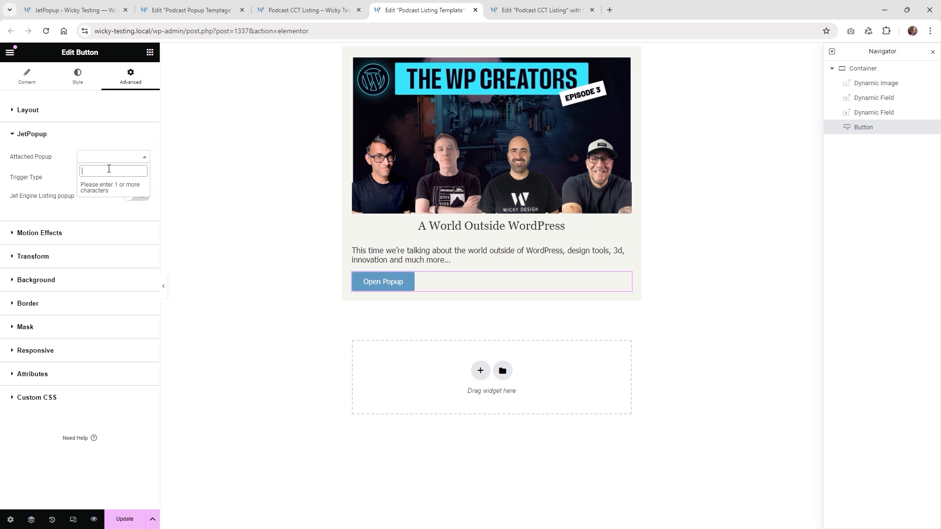
type("p")
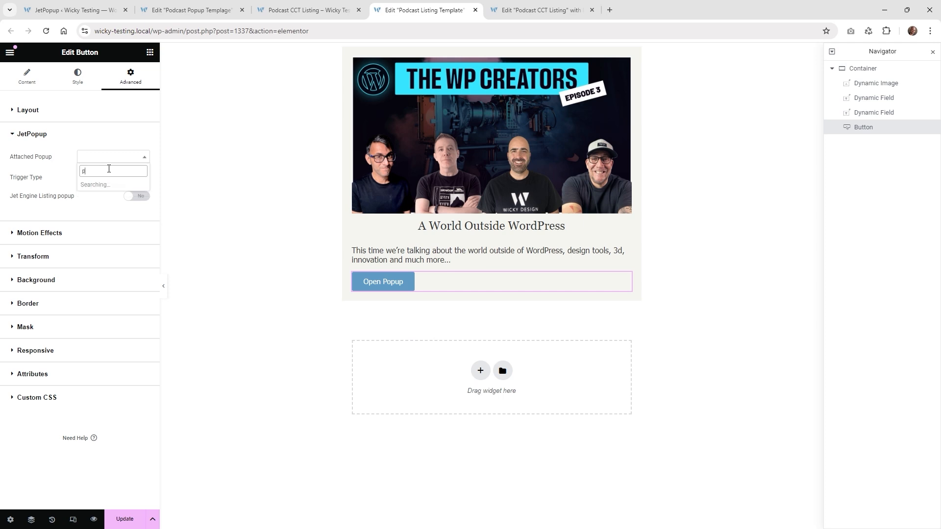
type("odc")
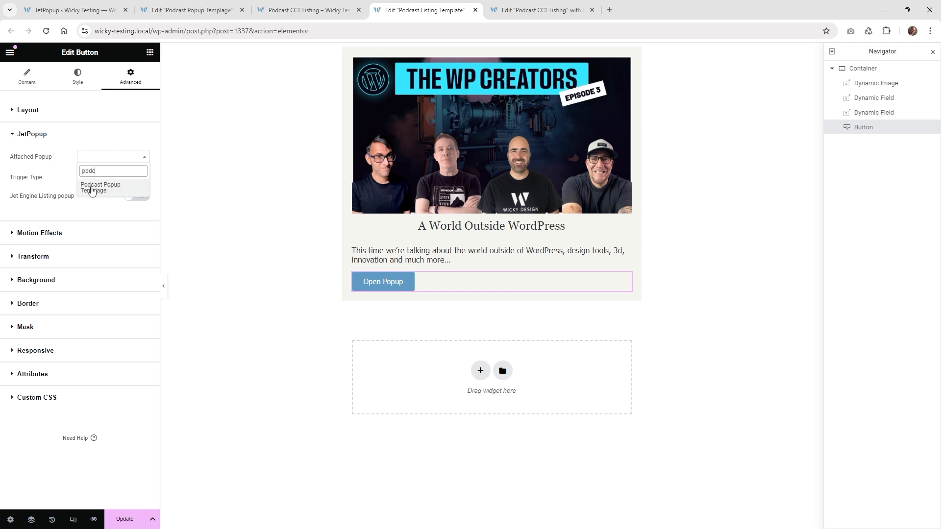
left_click(106, 191)
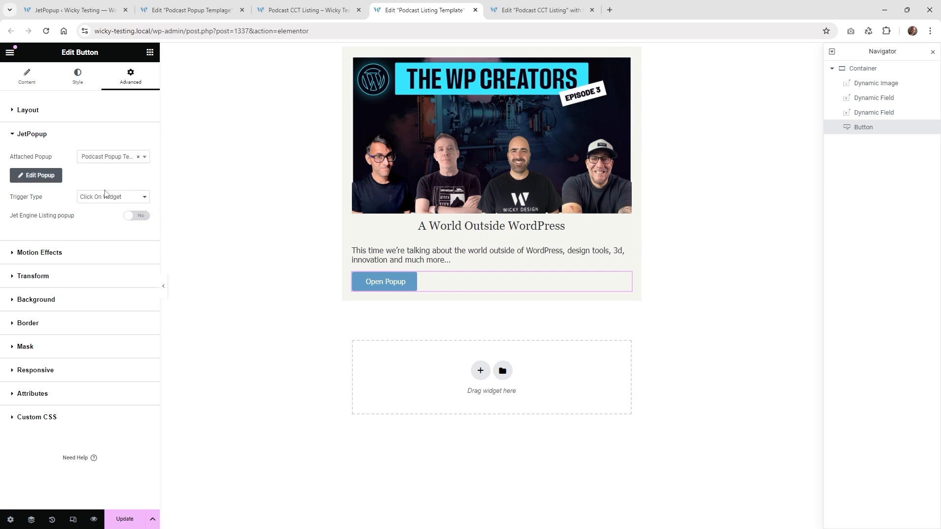
left_click(111, 201)
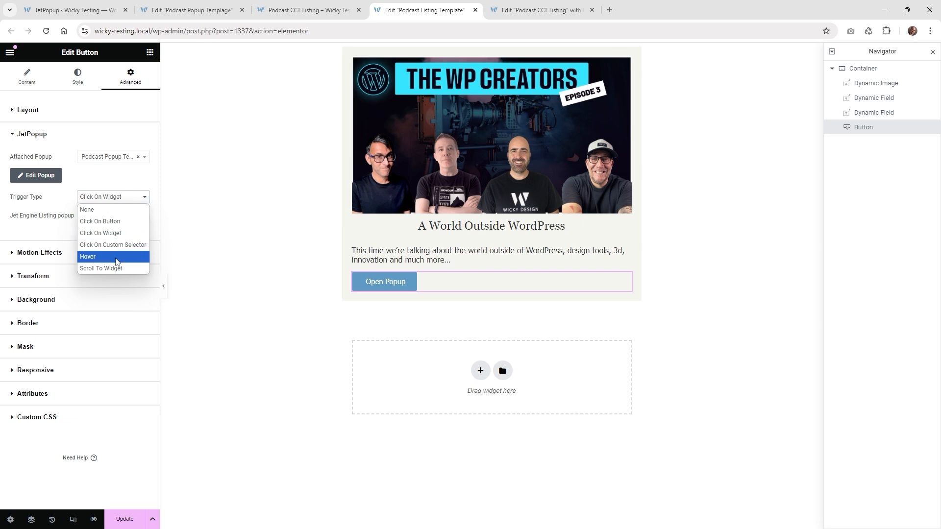
left_click(109, 234)
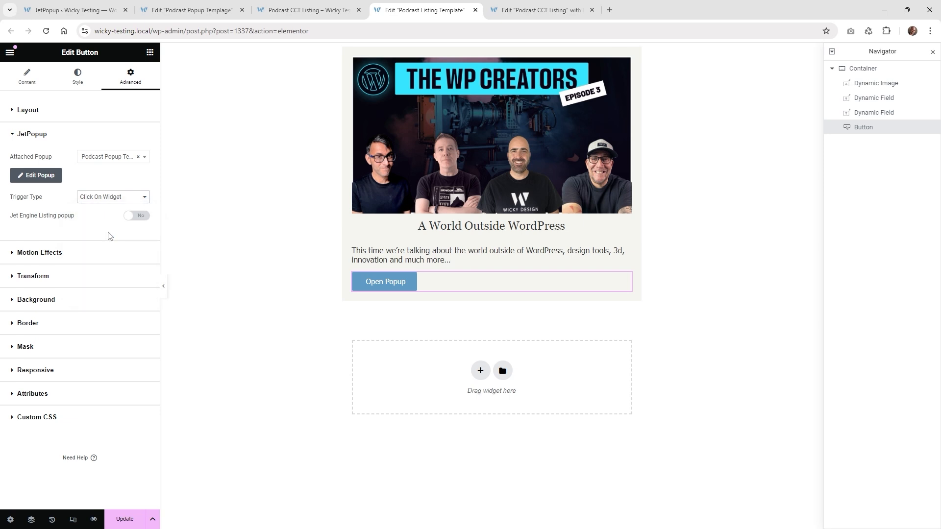
left_click(125, 518)
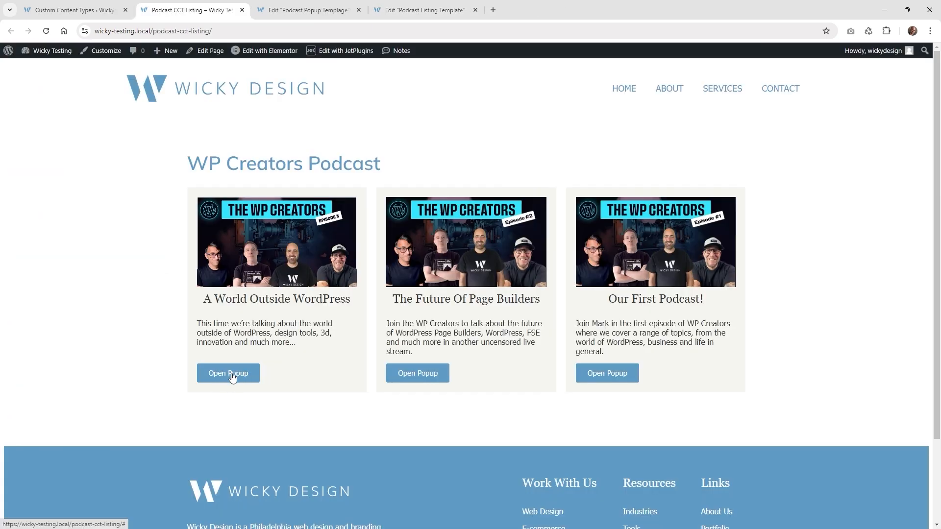
Test the popup of the "A World Outside WordPress" podcast on the live listing page and close it.
left_click(232, 377)
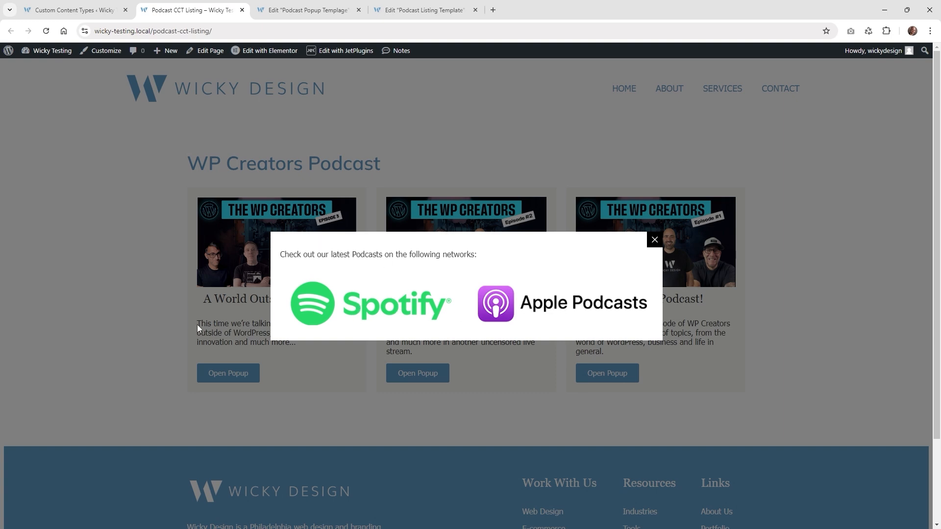
left_click(125, 303)
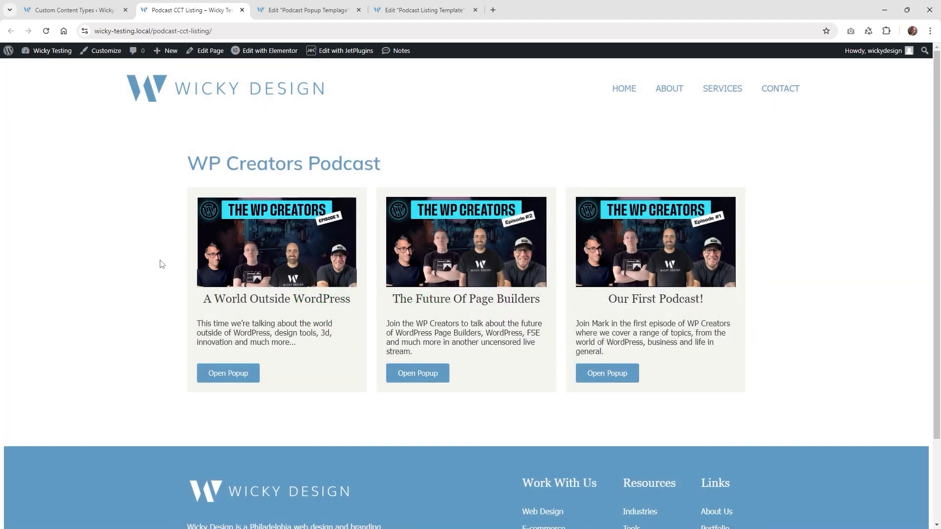
Enable Jet Engine Listing popup on the listing button, and turn on Loading content with Ajax and Force Loading in the popup template, saving both.
left_click(418, 7)
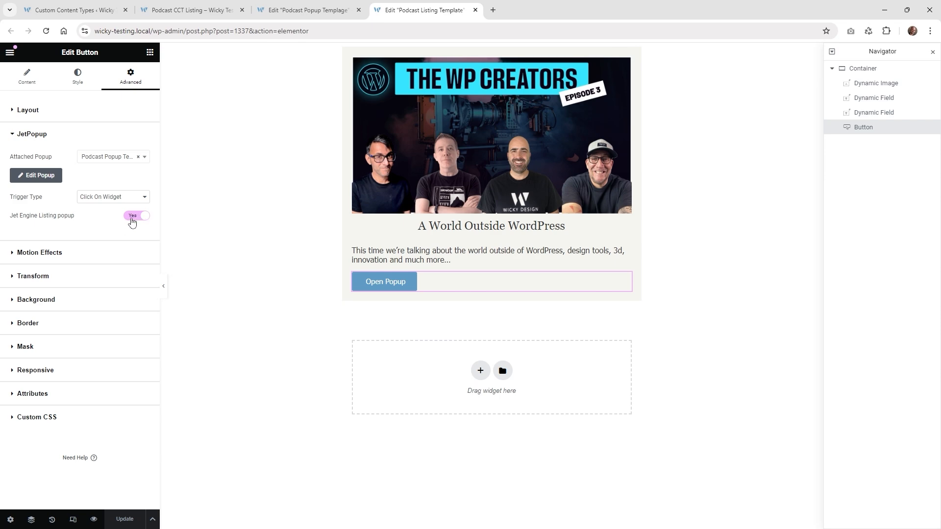
left_click(205, 7)
left_click(286, 5)
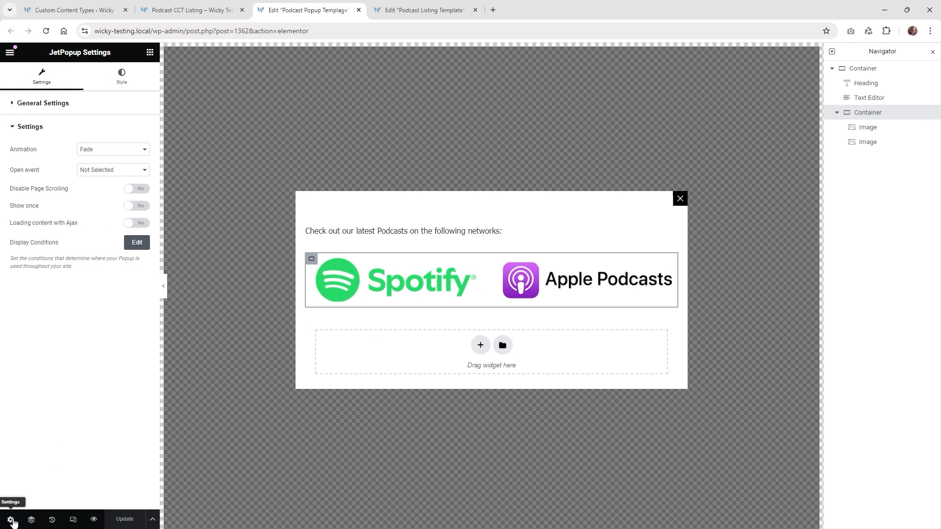
left_click(137, 224)
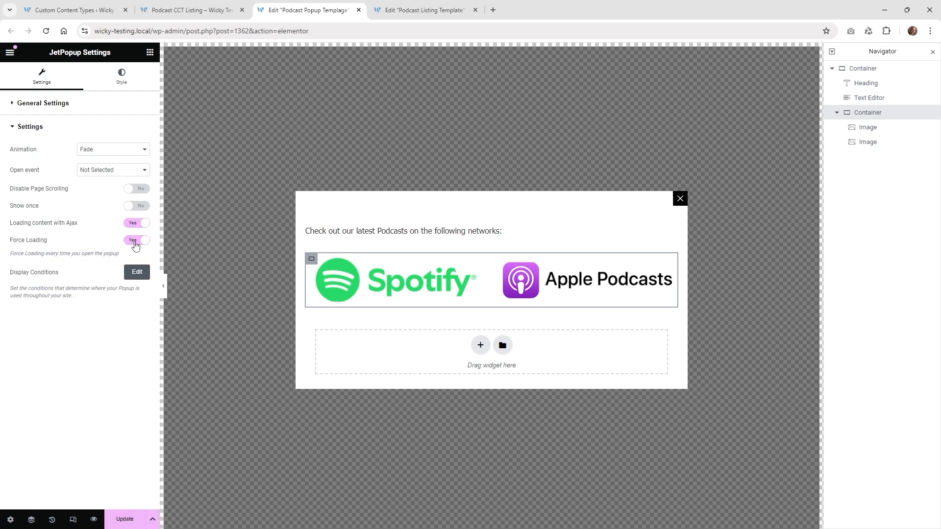
left_click(125, 520)
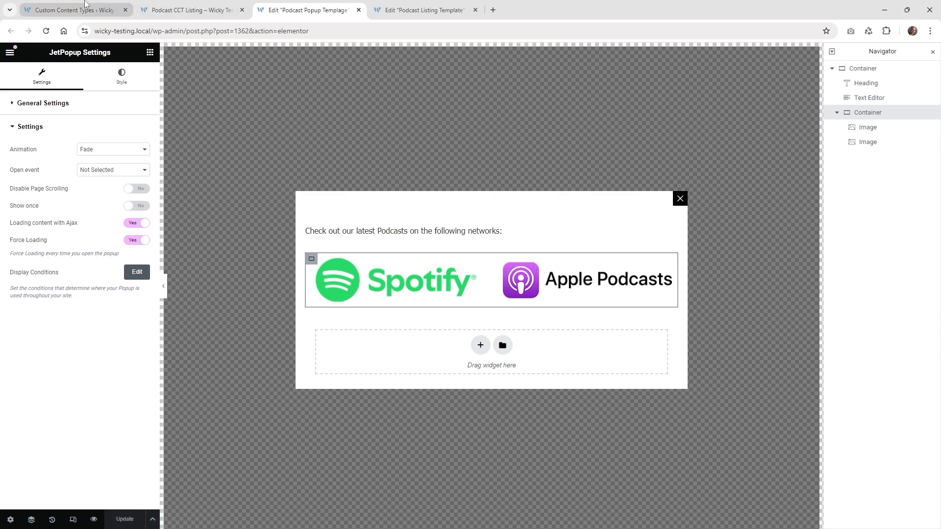
Check the Has Single Page setting of the Podcast content type and return to the live podcast listing page.
left_click(73, 10)
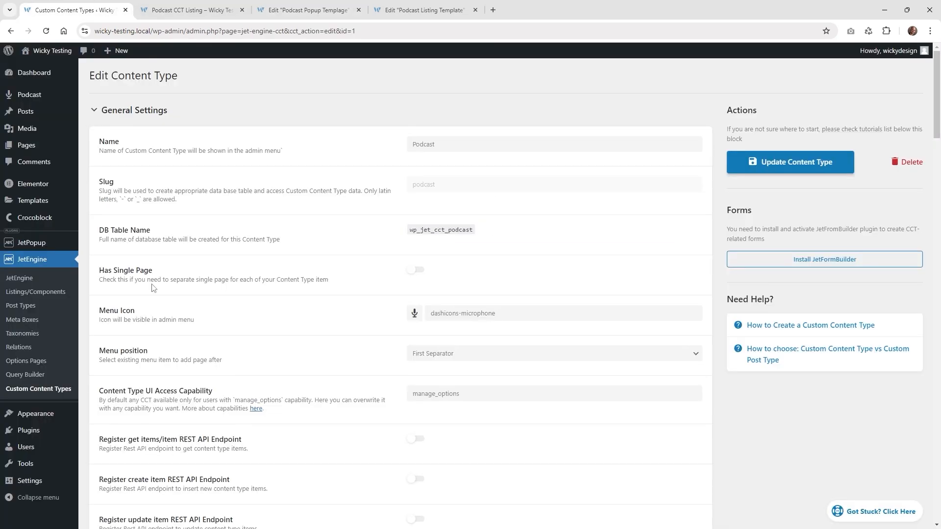
left_click_drag(112, 273, 167, 273)
left_click(166, 273)
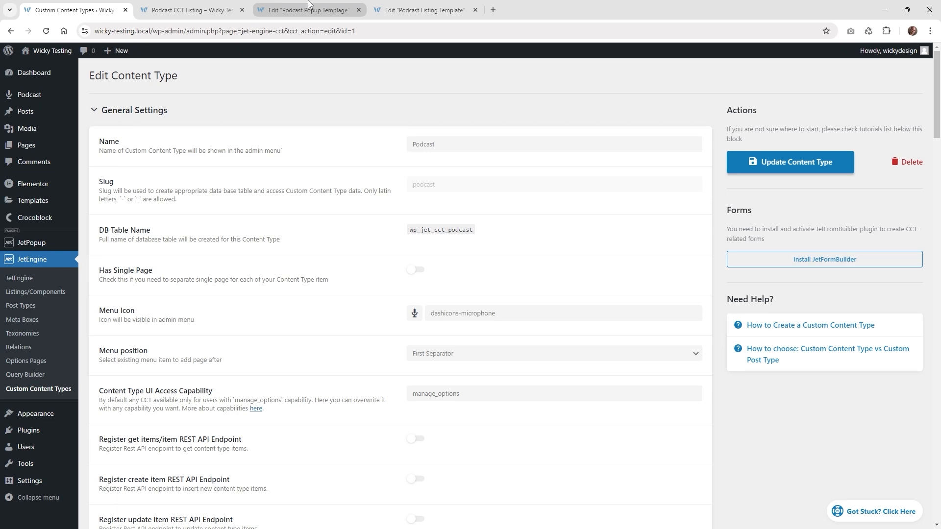
left_click(216, 10)
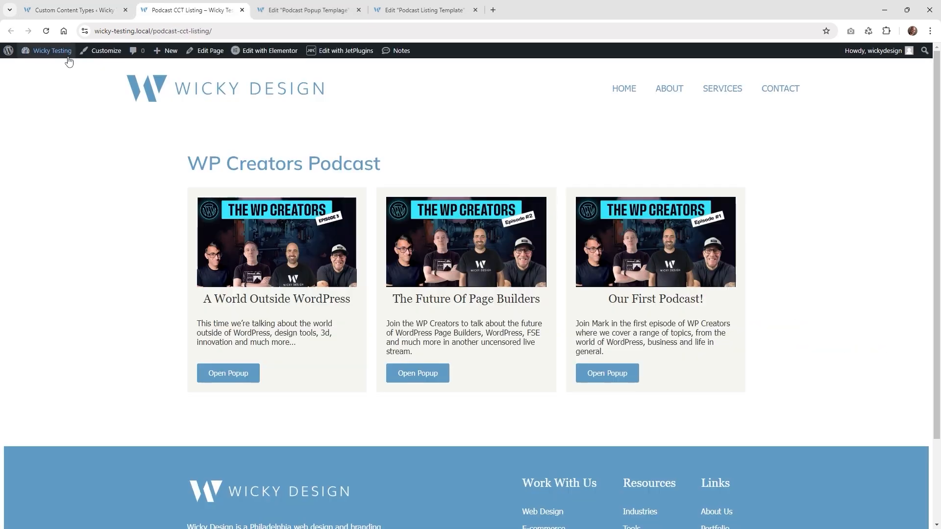
Reload the live listing, test the "A World Outside WordPress" popup and its Spotify link, and open the popup of "The Future Of Page Builders".
left_click(45, 31)
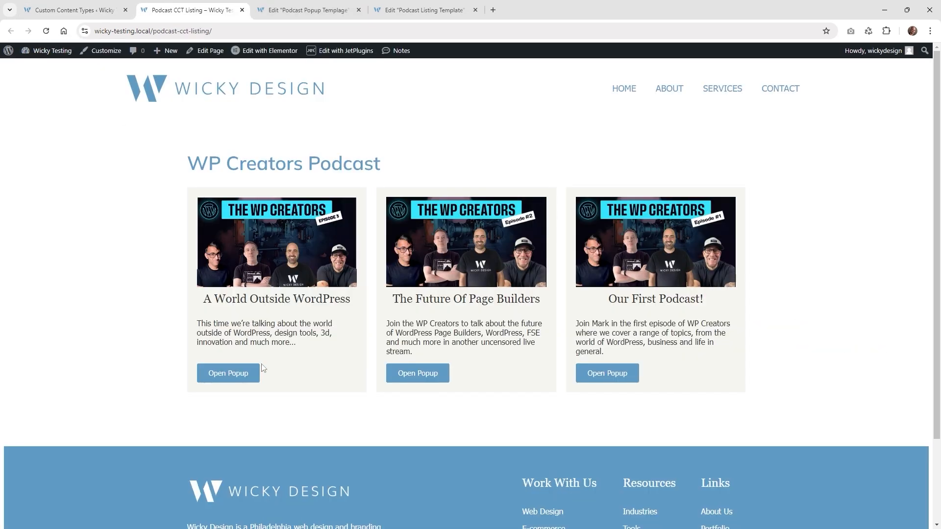
left_click(249, 376)
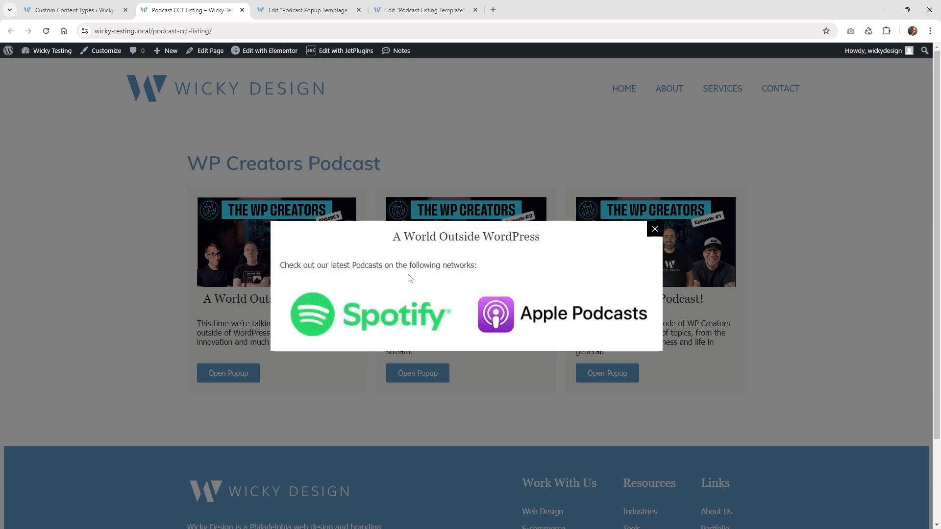
left_click_drag(405, 230, 491, 238)
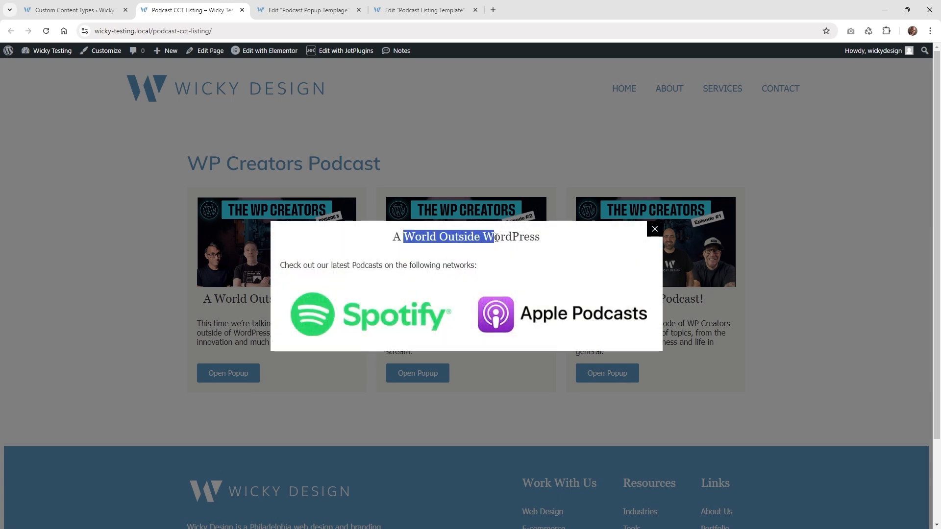
left_click(396, 321)
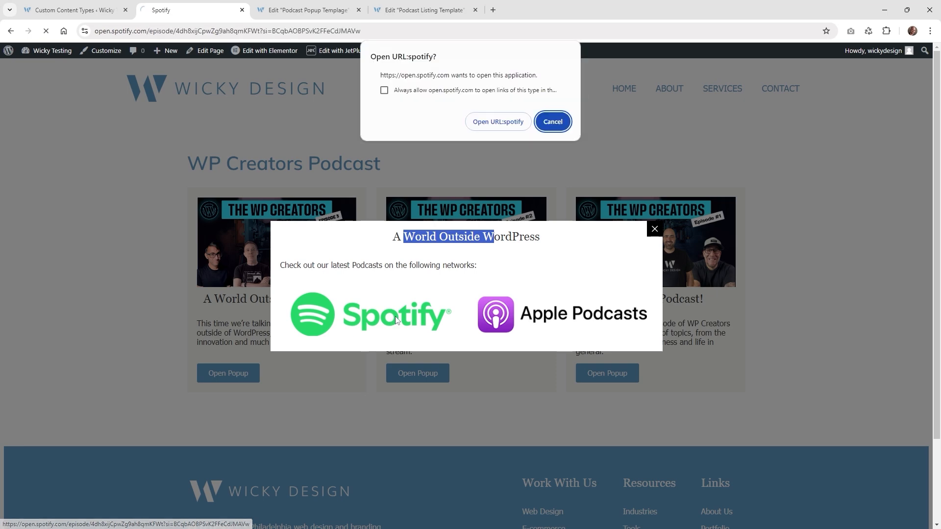
left_click(551, 123)
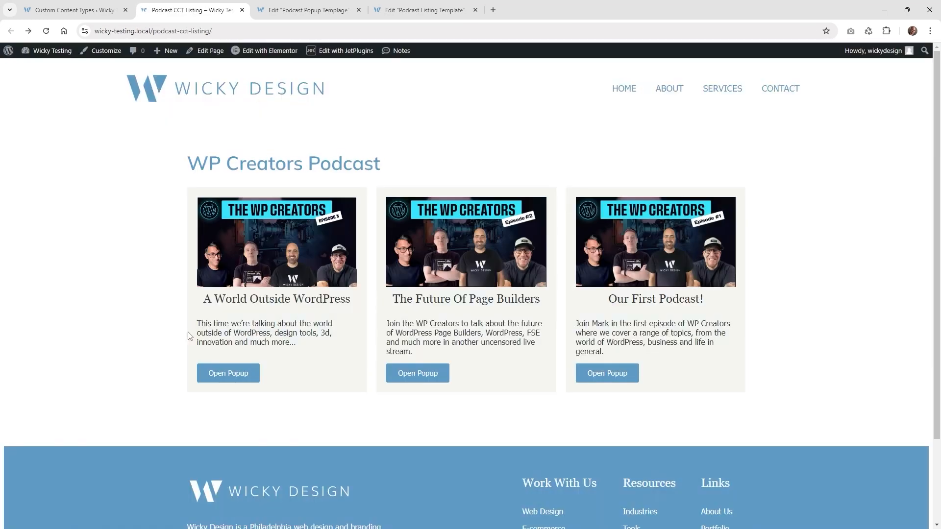
key("alt+Left")
left_click(431, 377)
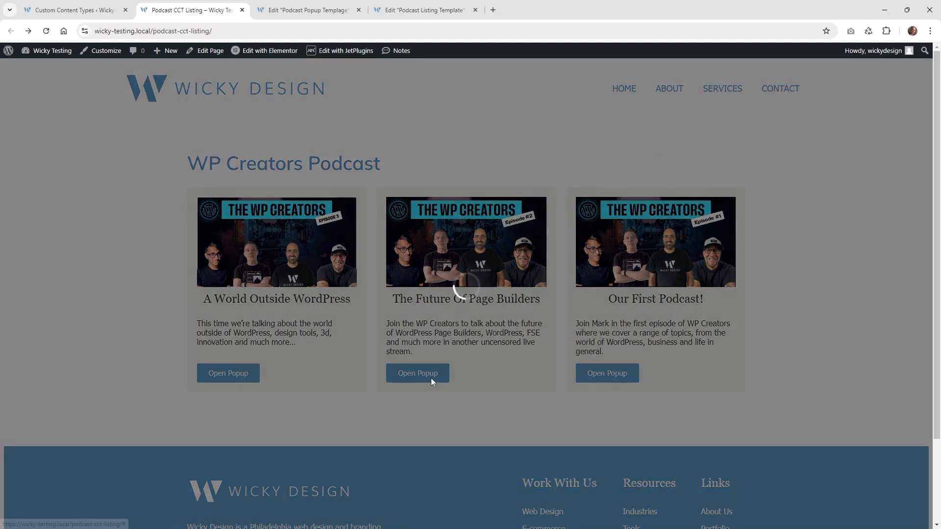
left_click_drag(408, 240, 490, 254)
Turn Loading content with Ajax off and back on in the podcast popup template's settings.
left_click(310, 7)
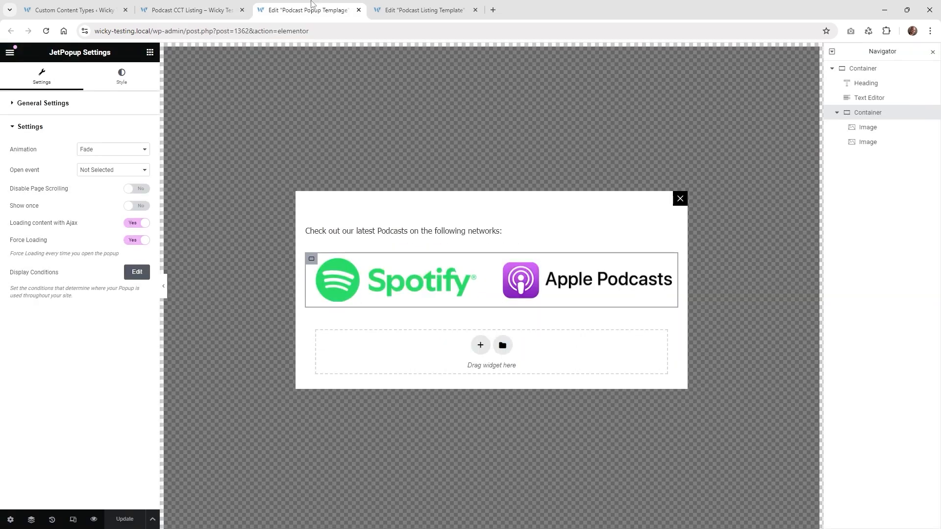
left_click(137, 225)
left_click(139, 224)
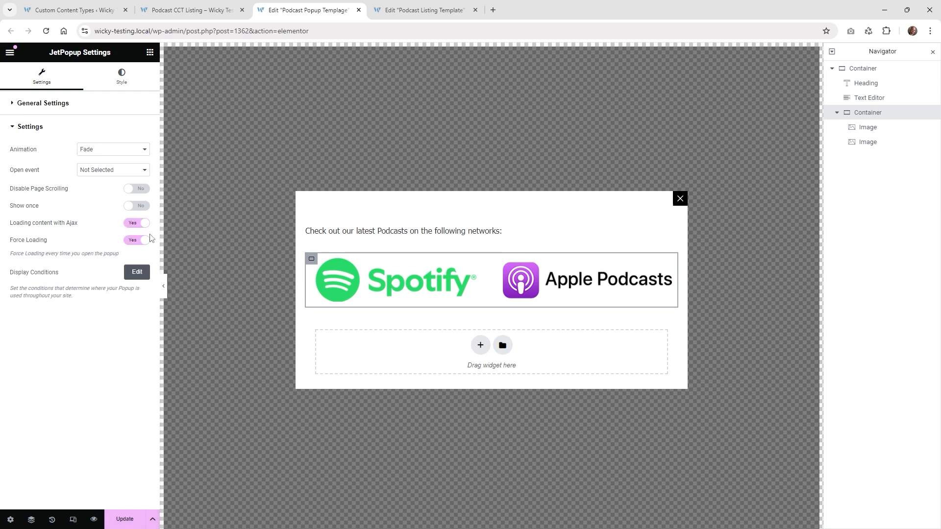
Make the podcast listing item clickable with link source Open JetPopup and the "Podcast Popup Templage" popup, and update the listing template.
key("ctrl+Tab")
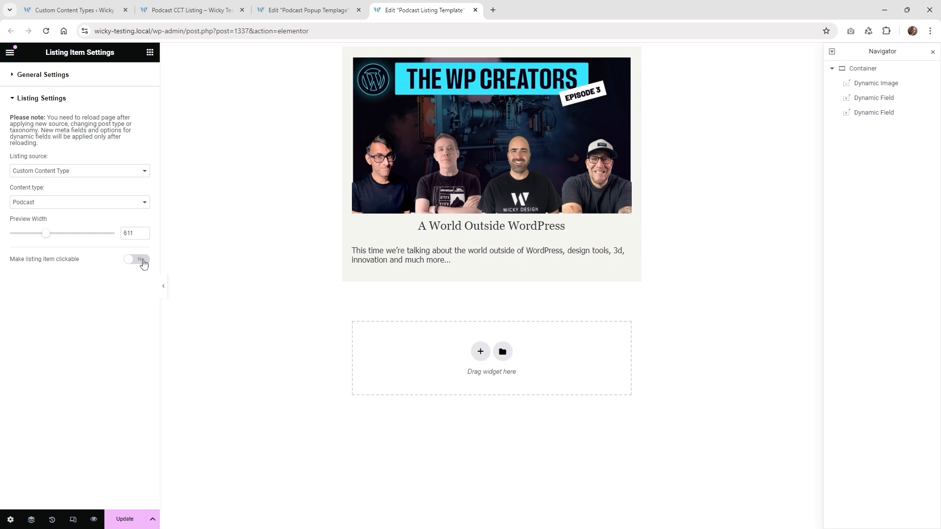
left_click(138, 260)
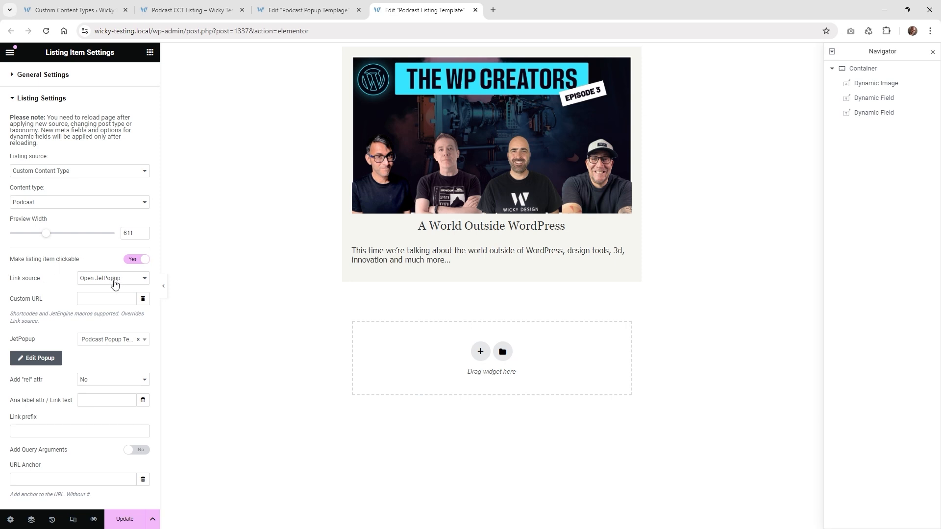
left_click(114, 279)
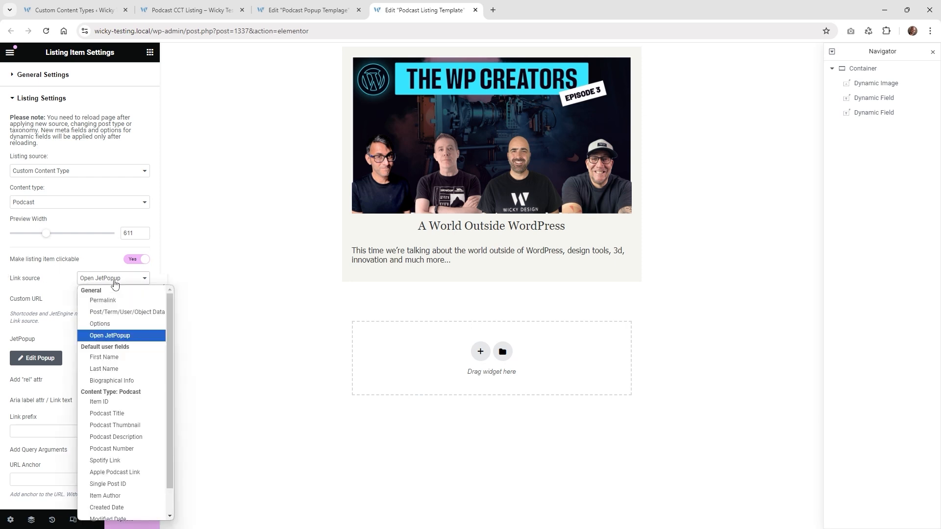
left_click(102, 338)
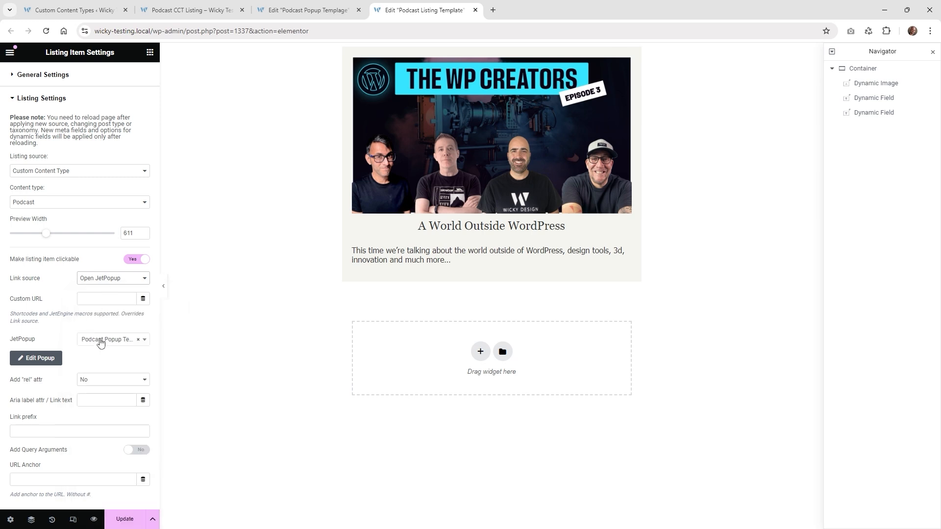
left_click(101, 340)
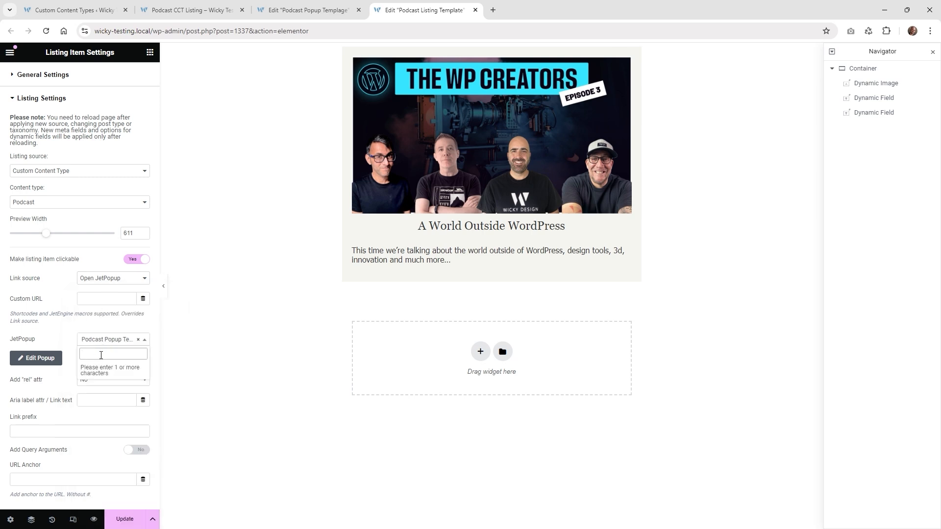
left_click(71, 327)
left_click(124, 520)
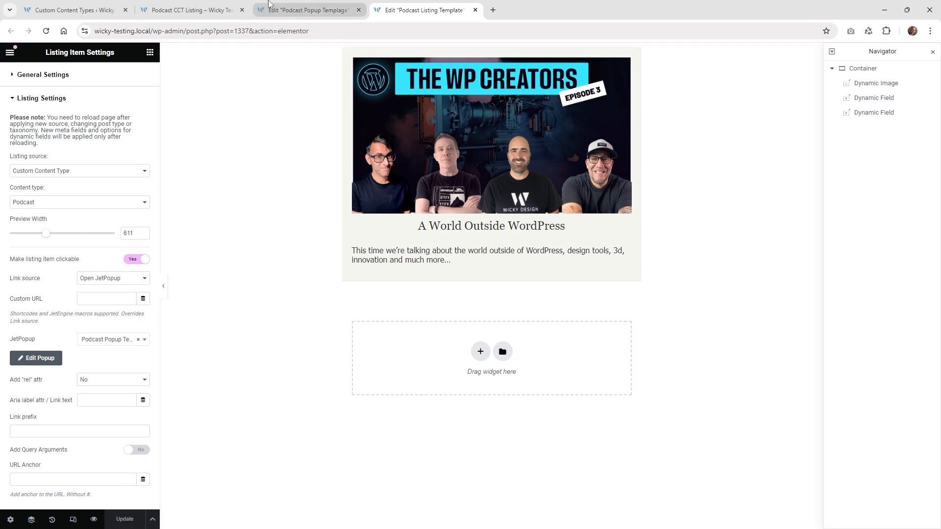
Open the visibility conditions of "Podcast Popup Templage" for editing from the JetPopup list.
left_click(183, 5)
left_click(290, 7)
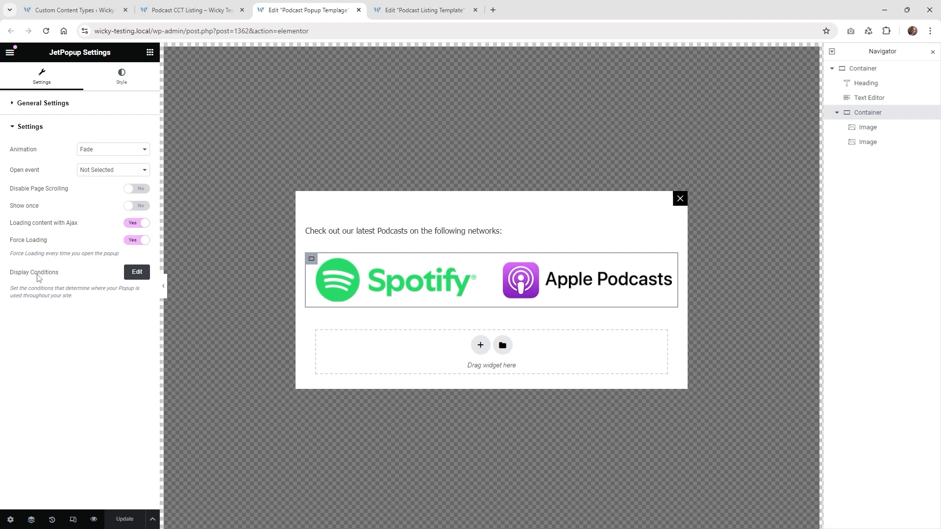
left_click(132, 278)
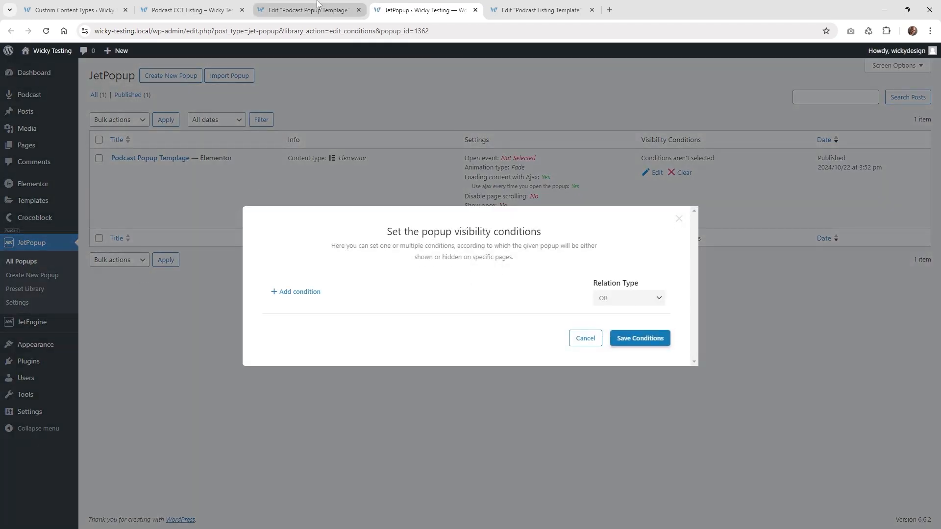
left_click(317, 5)
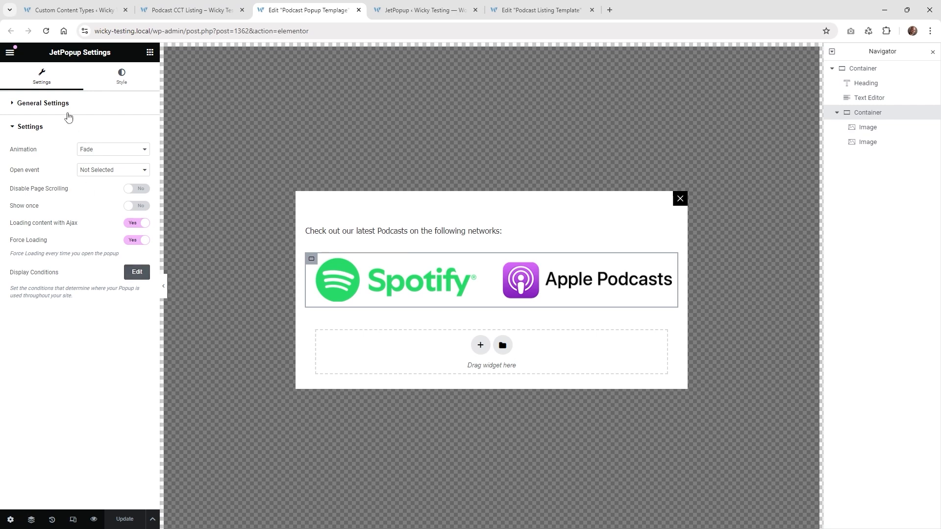
left_click(425, 9)
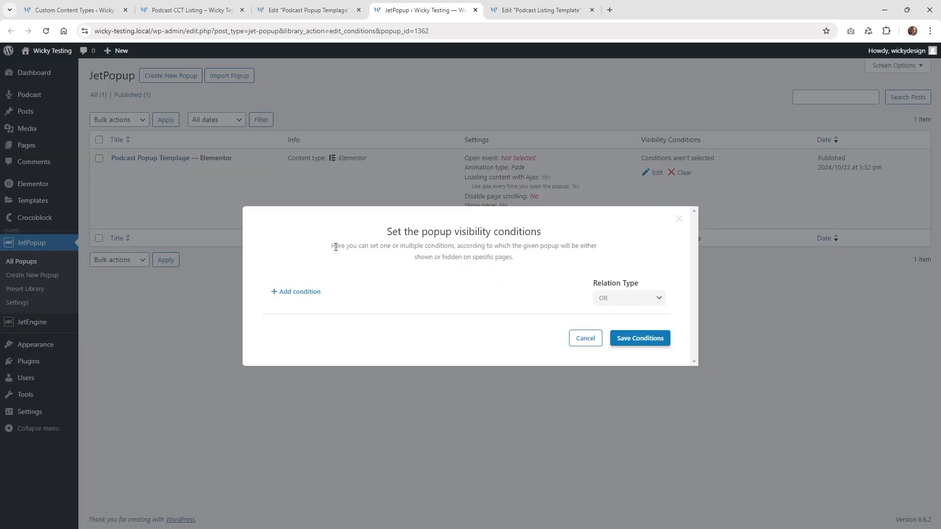
left_click(36, 245)
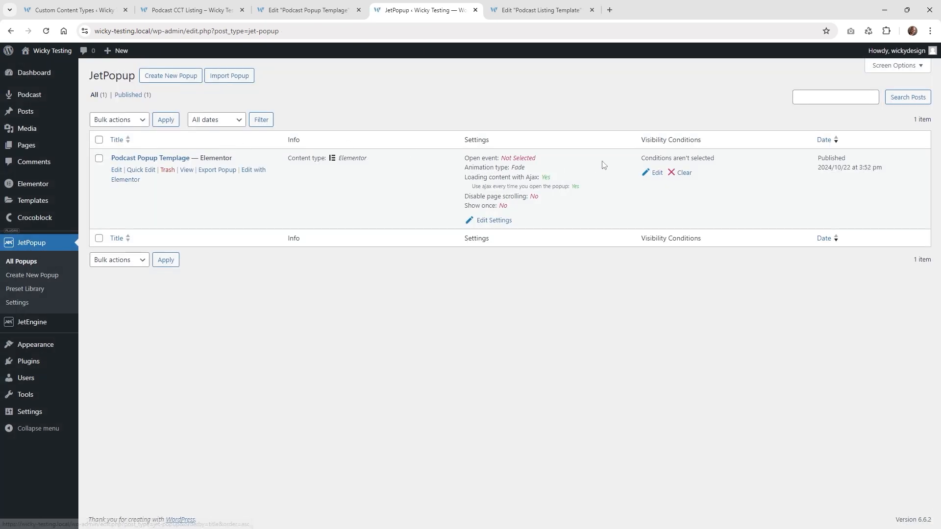
left_click(651, 177)
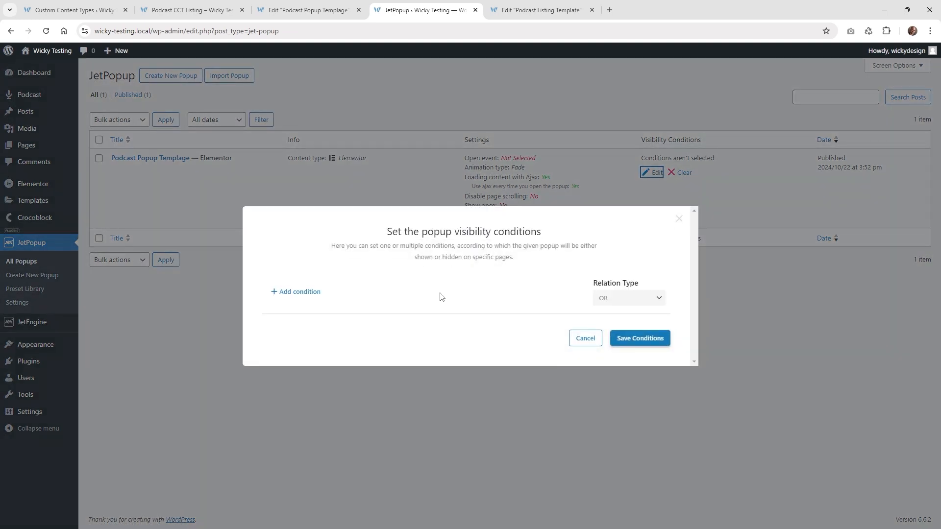
Add a popup visibility condition set to Include, Entire, Entire Site, and save the conditions.
left_click(302, 294)
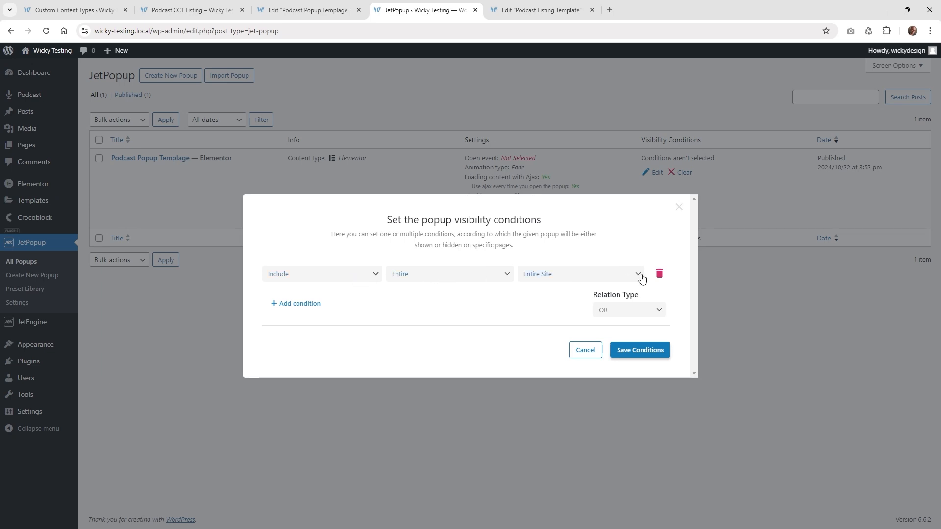
left_click(475, 277)
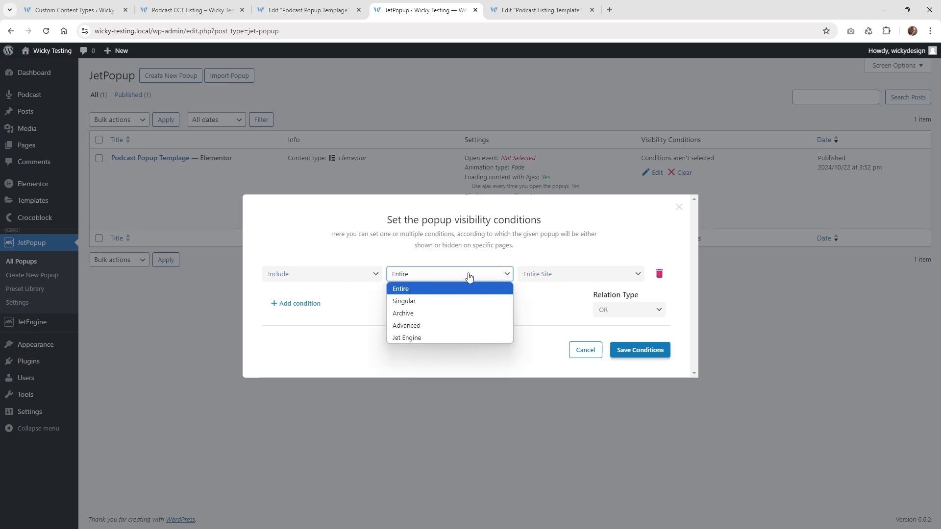
left_click(425, 300)
left_click(513, 277)
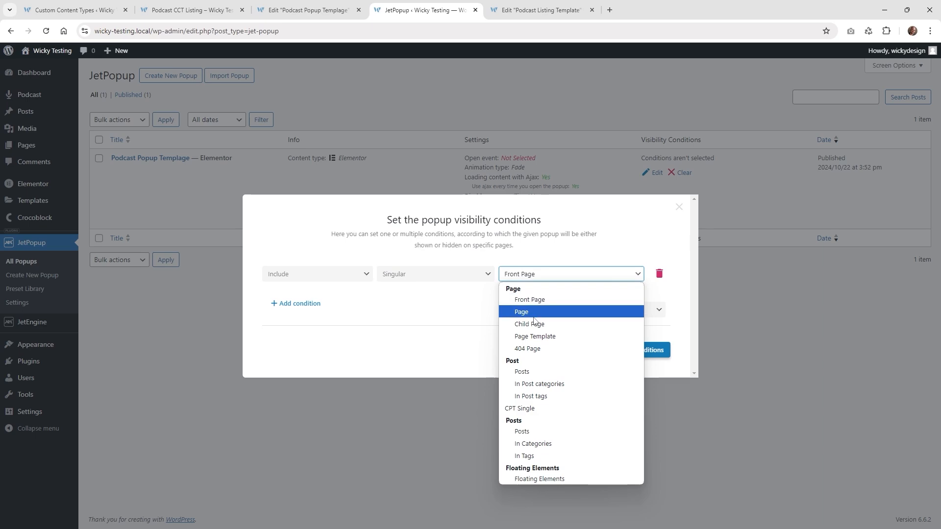
left_click(447, 275)
left_click(438, 288)
left_click(645, 357)
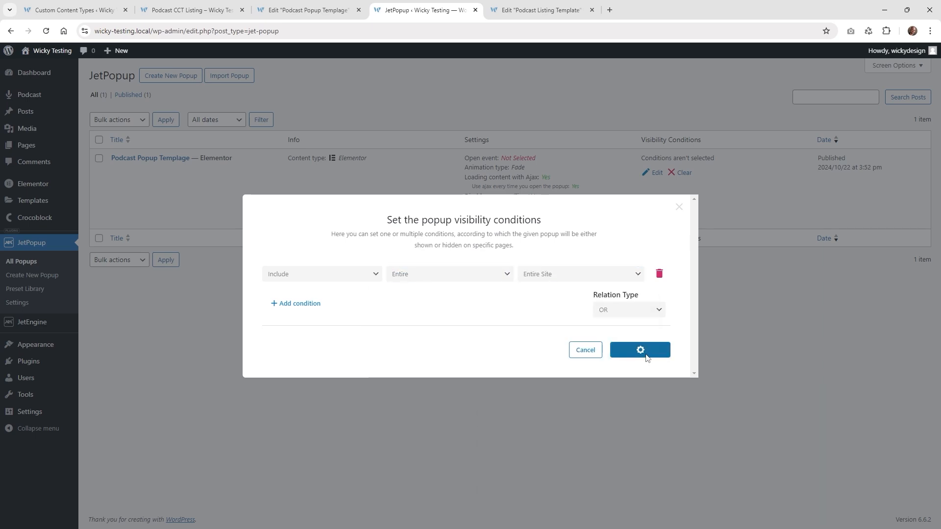
Reload the live podcast listing and test the popup of each of the three clickable podcast items, closing each one.
left_click(189, 9)
left_click(46, 31)
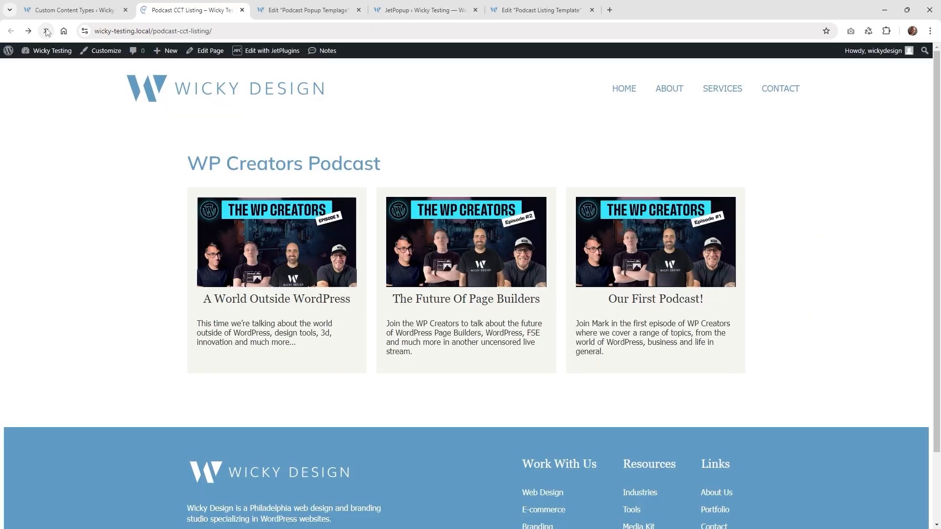
left_click(287, 290)
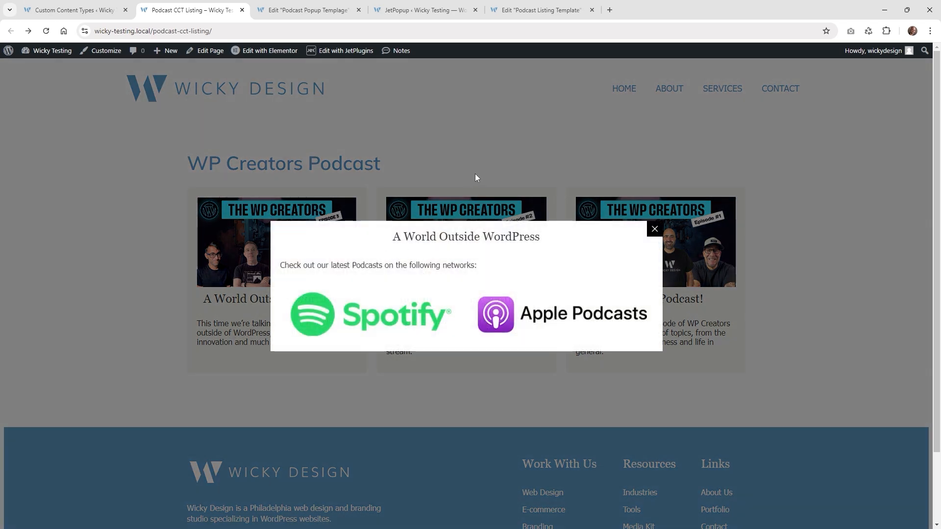
left_click(449, 210)
left_click(484, 240)
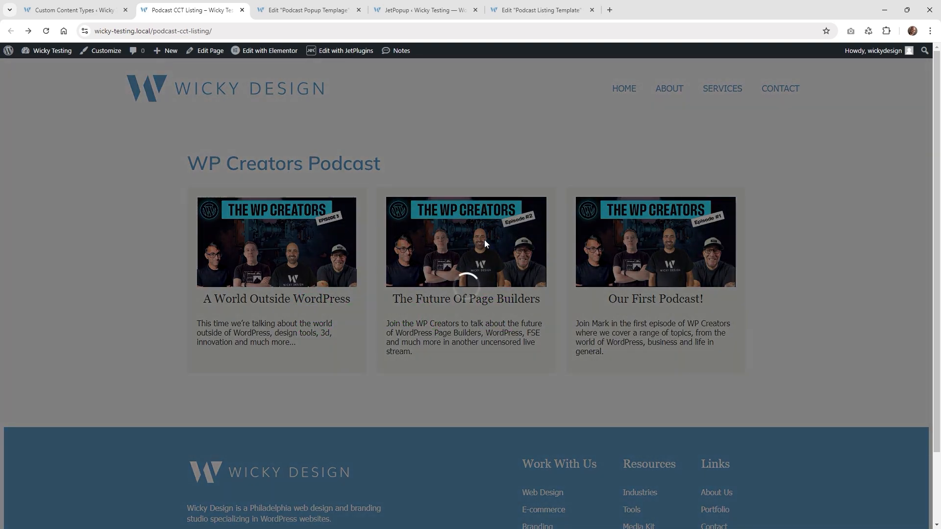
left_click_drag(440, 239, 528, 238)
left_click(541, 148)
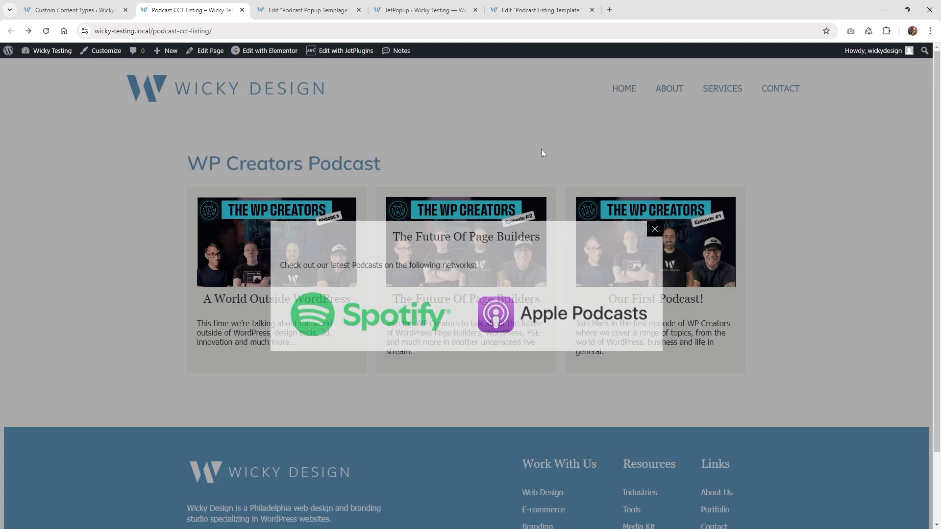
left_click(638, 240)
left_click_drag(466, 237, 508, 255)
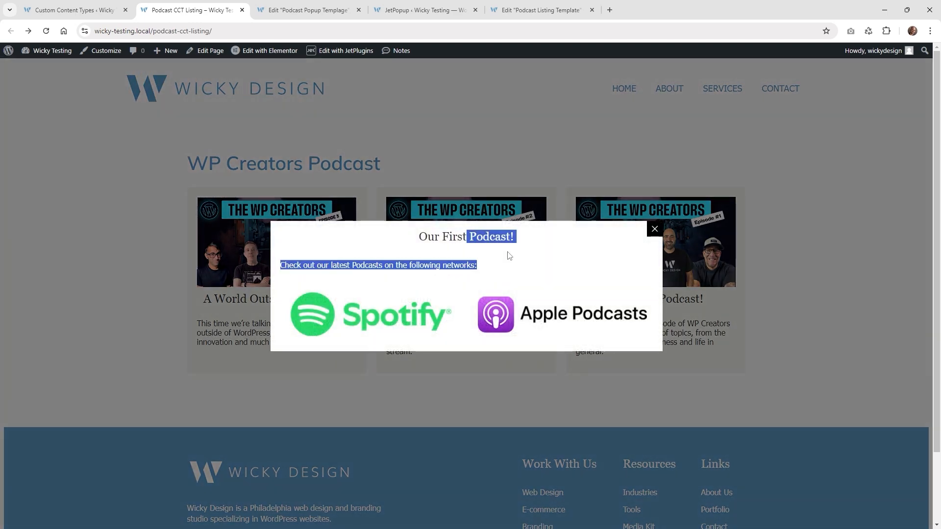
left_click(525, 161)
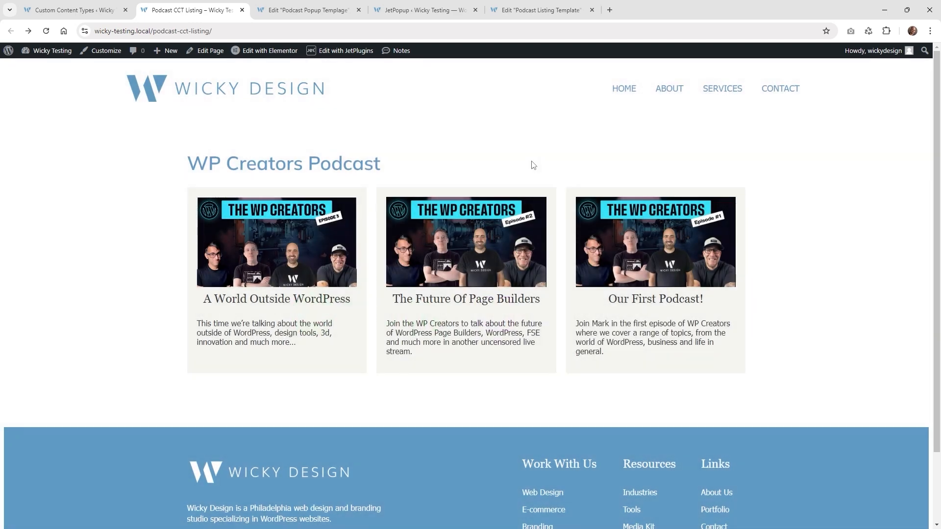